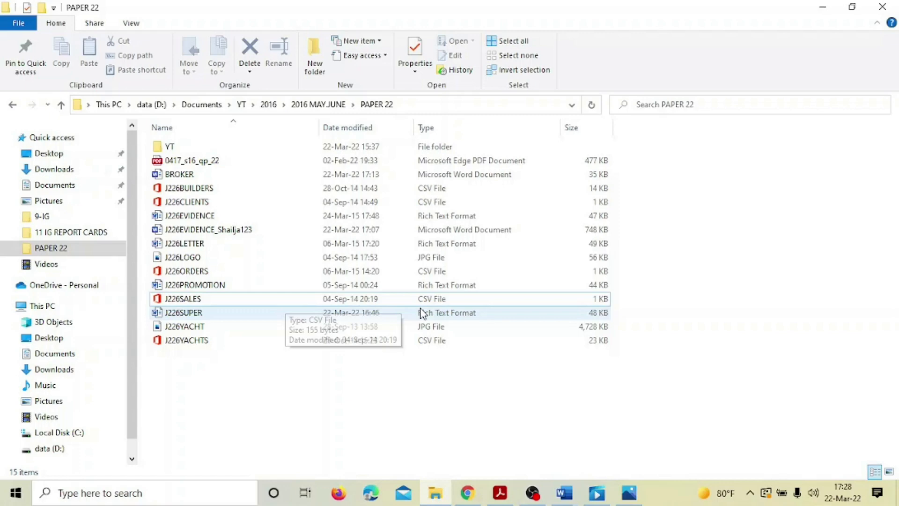
# - Open the J226SALES CSV file from the PAPER 22 folder in Excel
pyautogui.rightClick(228, 298)
pyautogui.moveTo(357, 278)
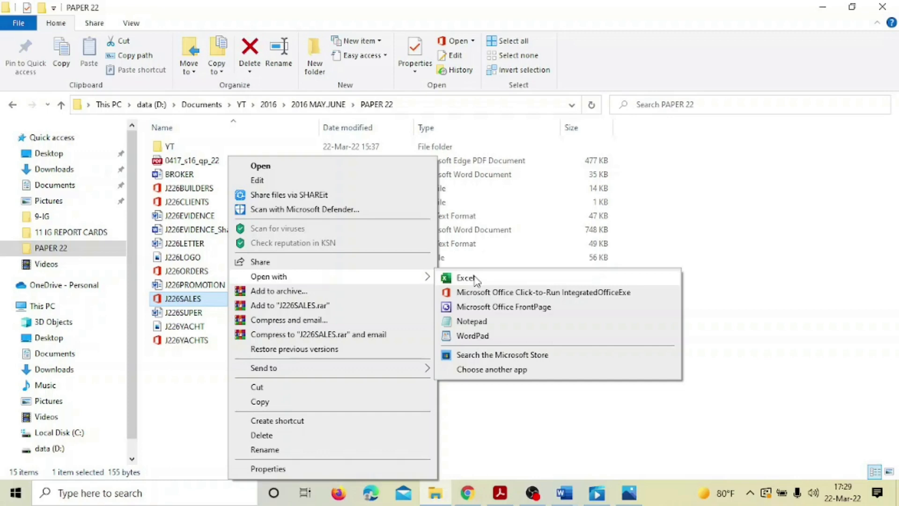
pyautogui.click(466, 278)
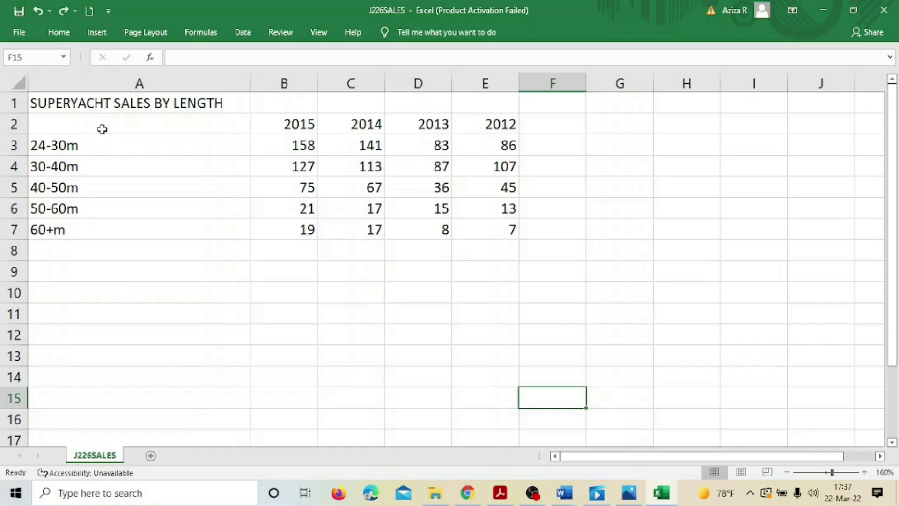
# - Insert a 2-D clustered column chart from A2:D7, shrink it and move it away from the sales data
pyautogui.click(56, 126)
pyautogui.moveTo(56, 125); pyautogui.dragTo(411, 228)
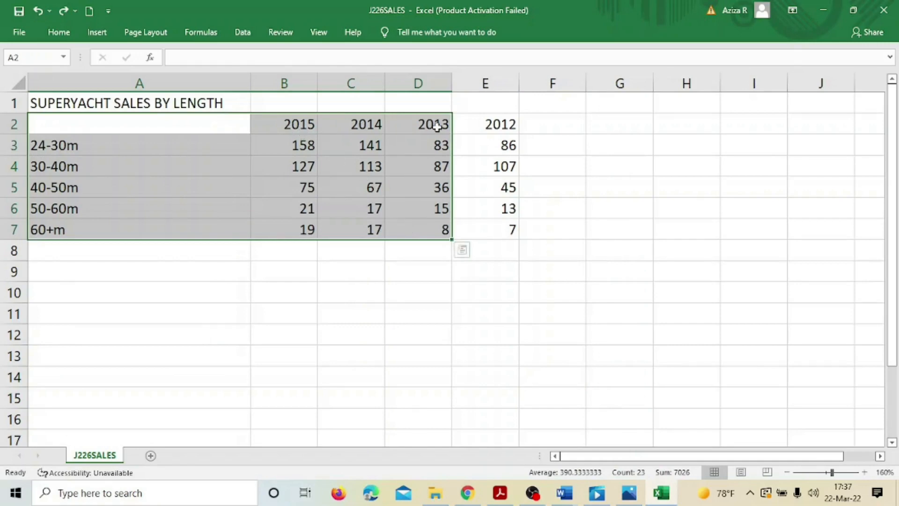
pyautogui.click(92, 35)
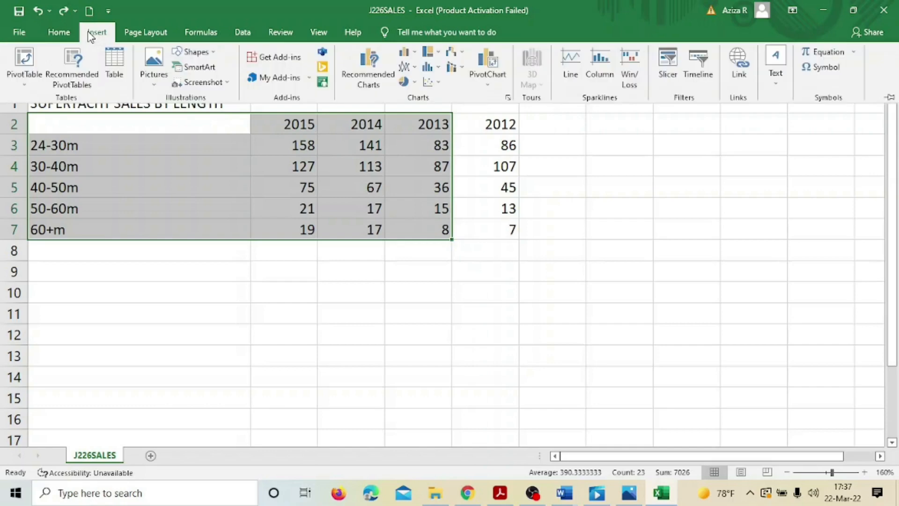
pyautogui.click(414, 56)
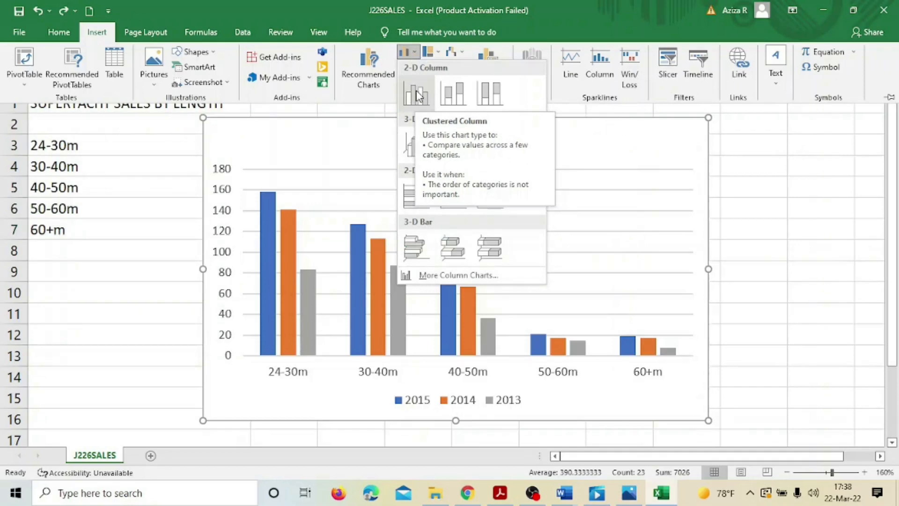
pyautogui.click(417, 95)
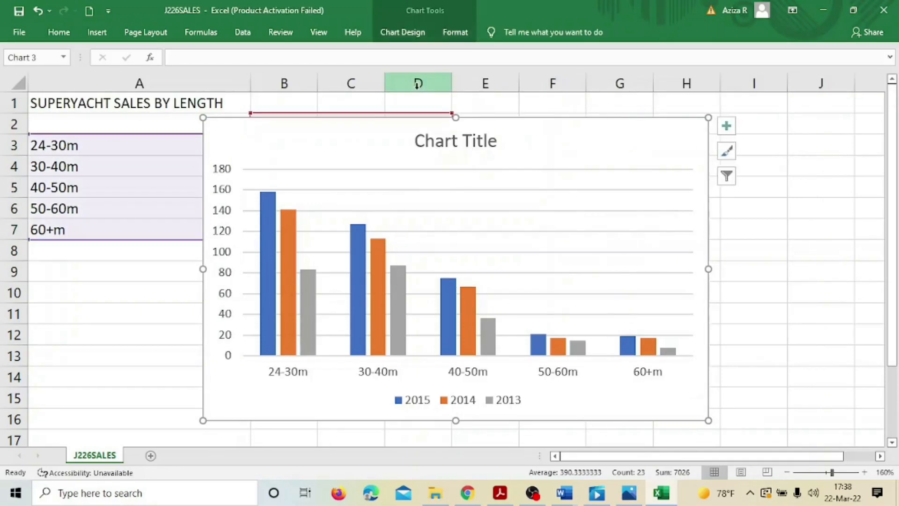
pyautogui.moveTo(203, 118); pyautogui.dragTo(331, 186)
pyautogui.moveTo(469, 231); pyautogui.dragTo(470, 187)
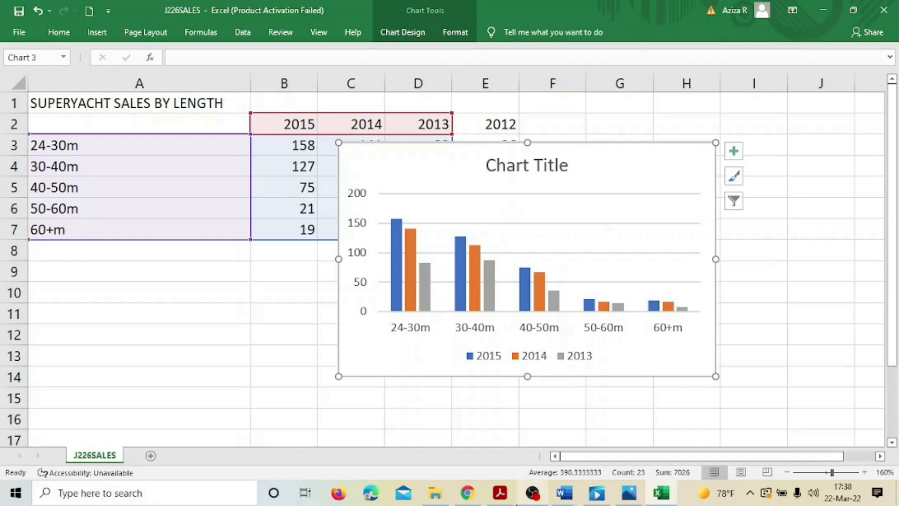
# - Check the chart title required by question 13 in the Acrobat Reader exam paper and return to the Excel workbook
pyautogui.click(500, 497)
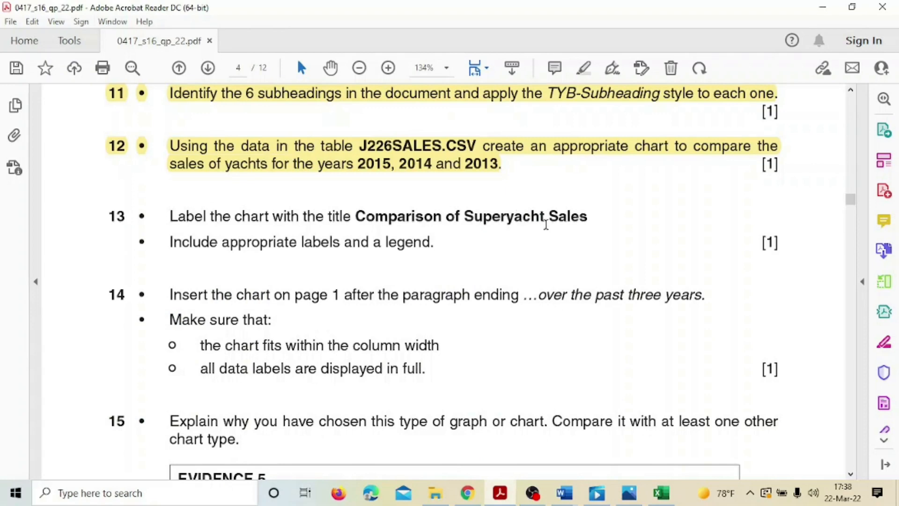
pyautogui.moveTo(598, 494); pyautogui.dragTo(680, 497)
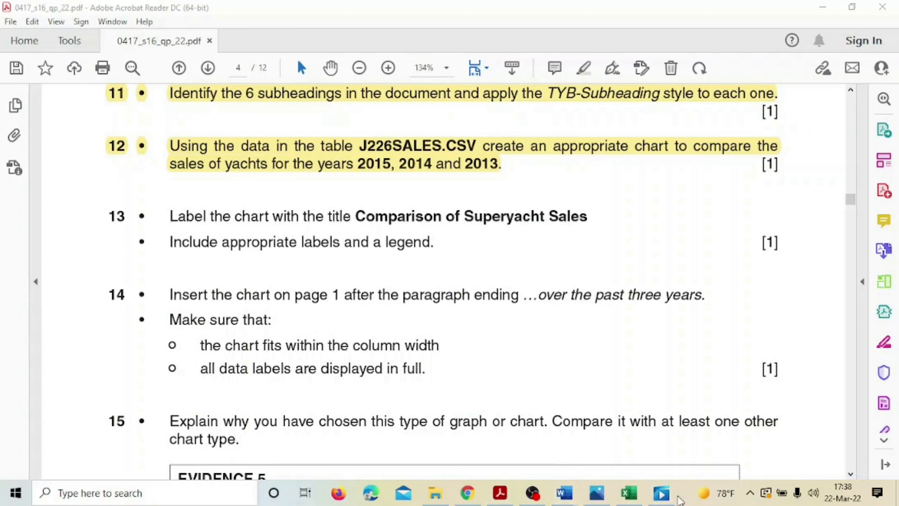
pyautogui.click(632, 496)
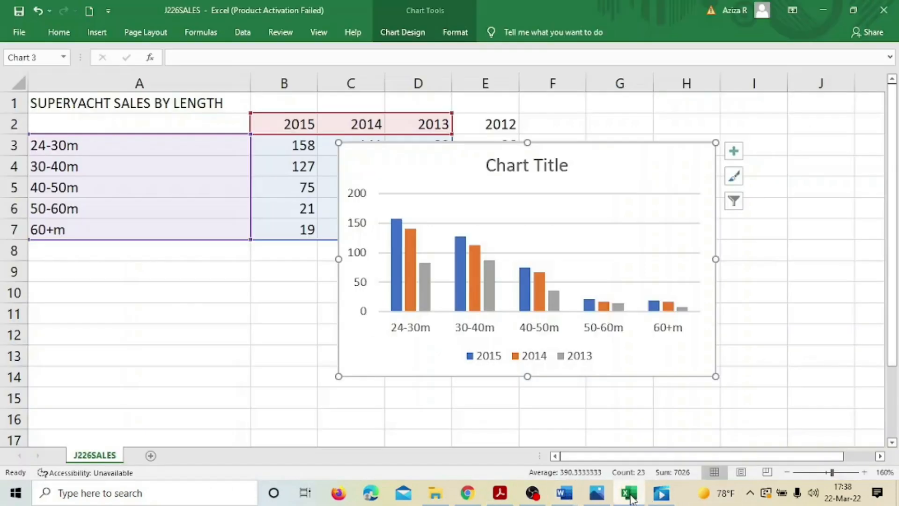
# - Replace the placeholder chart title with "Comparison of SuperYacht Sales"
pyautogui.click(526, 172)
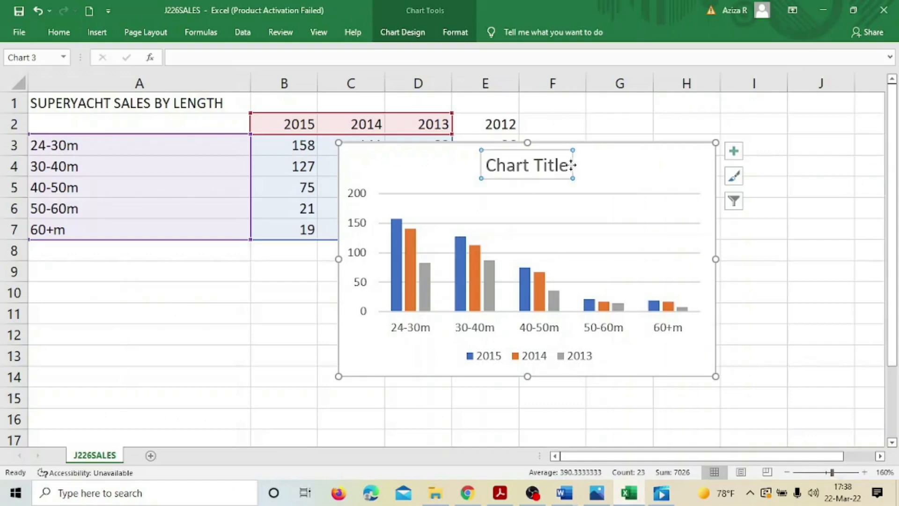
pyautogui.moveTo(570, 167); pyautogui.dragTo(498, 173)
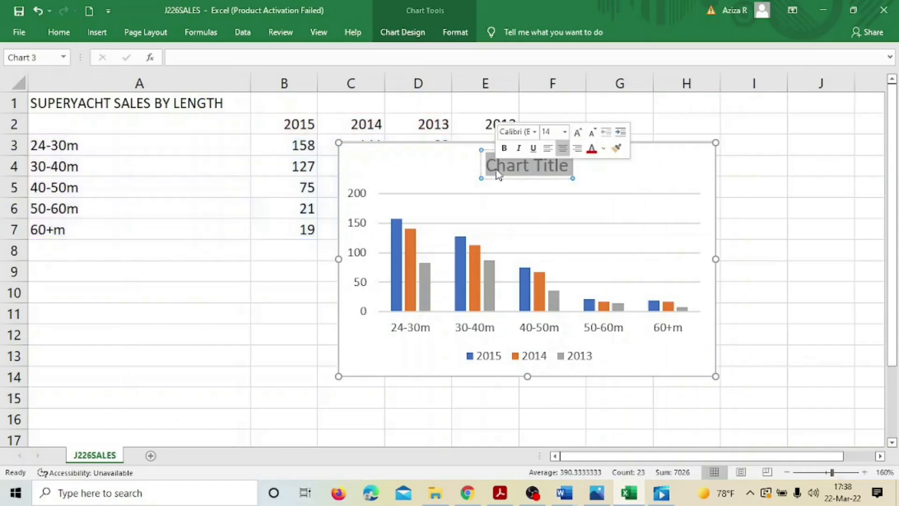
pyautogui.write('Compar')
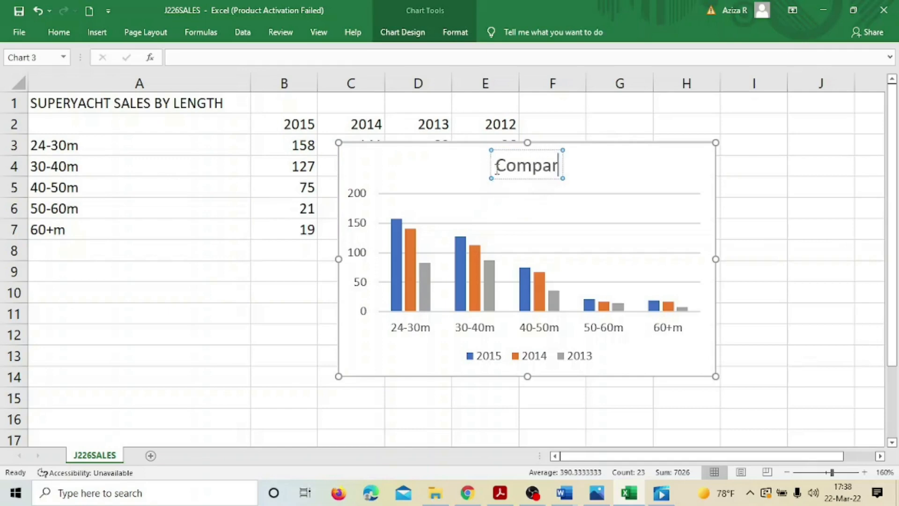
pyautogui.write('ison')
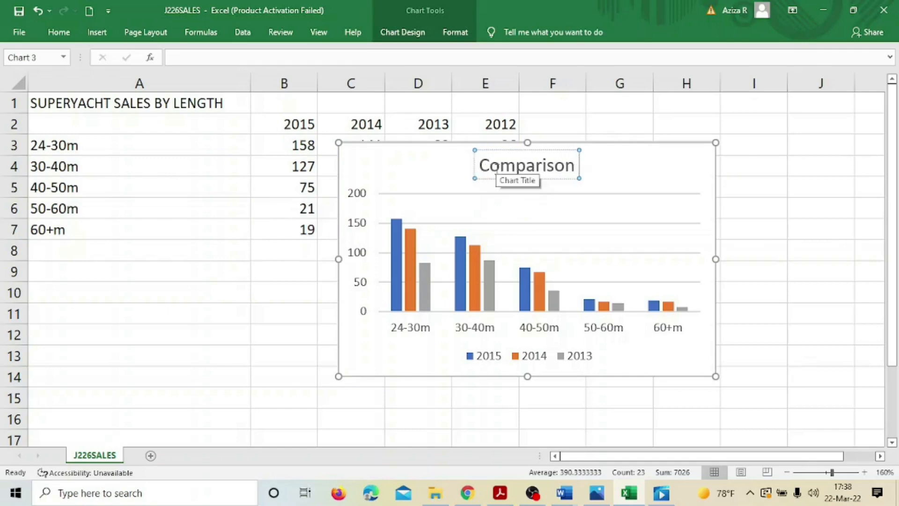
pyautogui.write(' of Su')
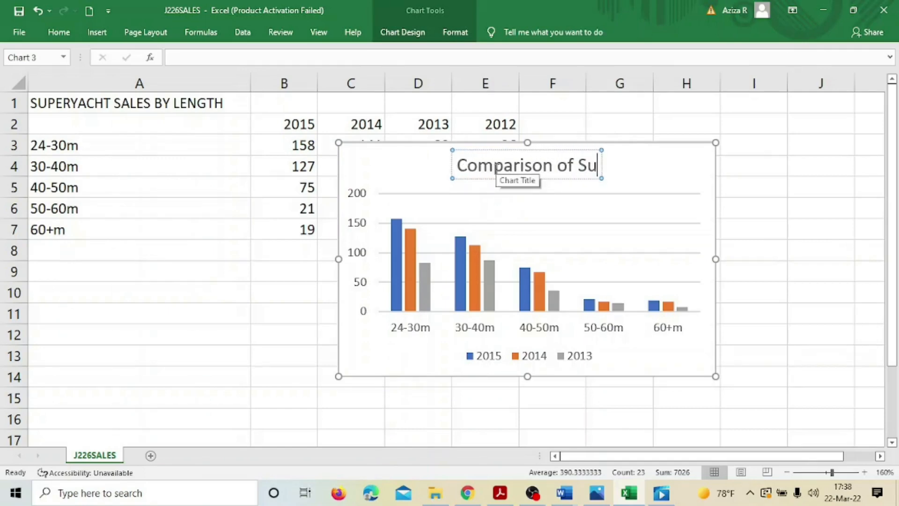
pyautogui.write('perYa')
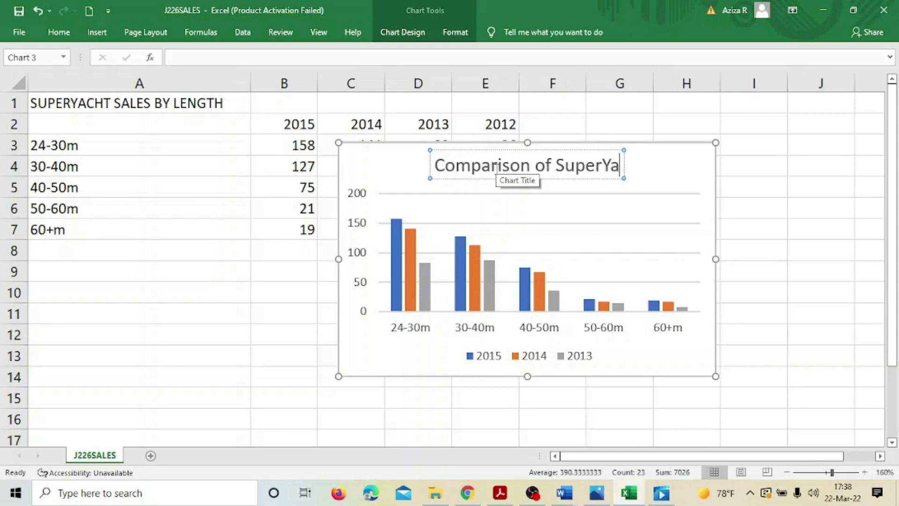
pyautogui.write('cht S')
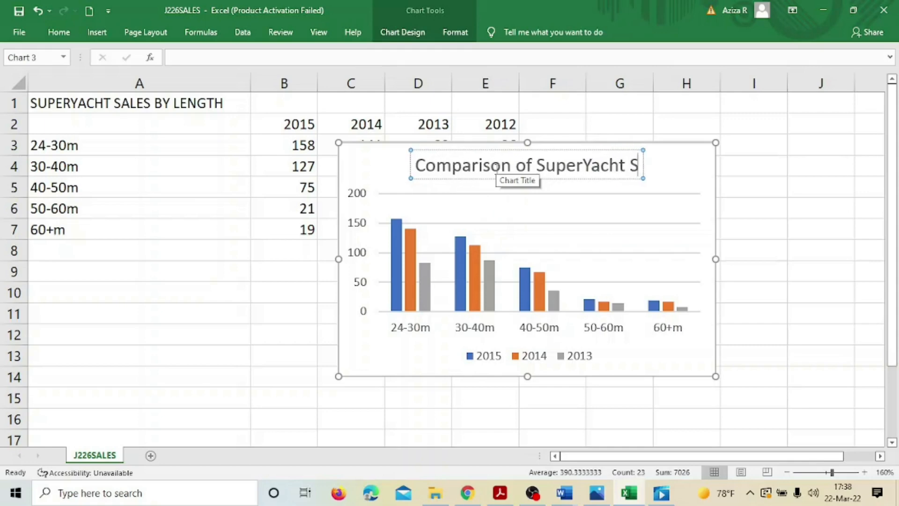
pyautogui.write('ale')
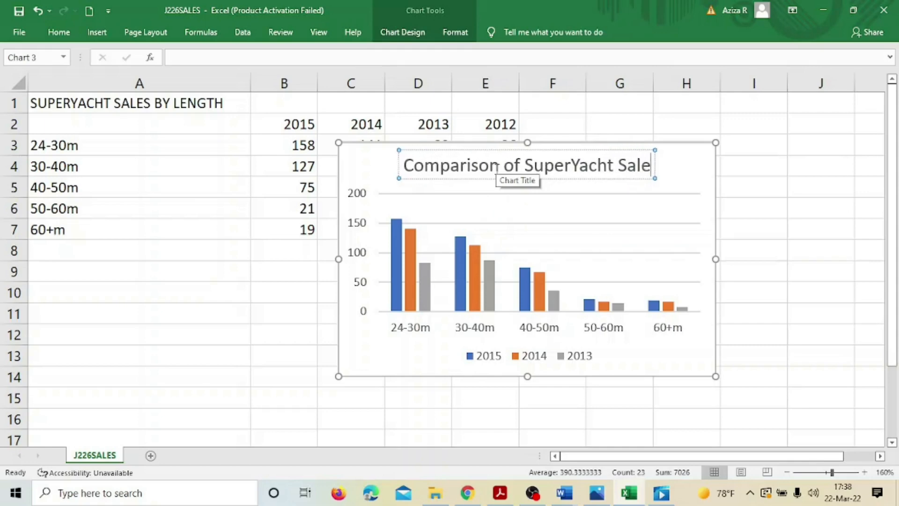
pyautogui.write('s')
pyautogui.click(609, 197)
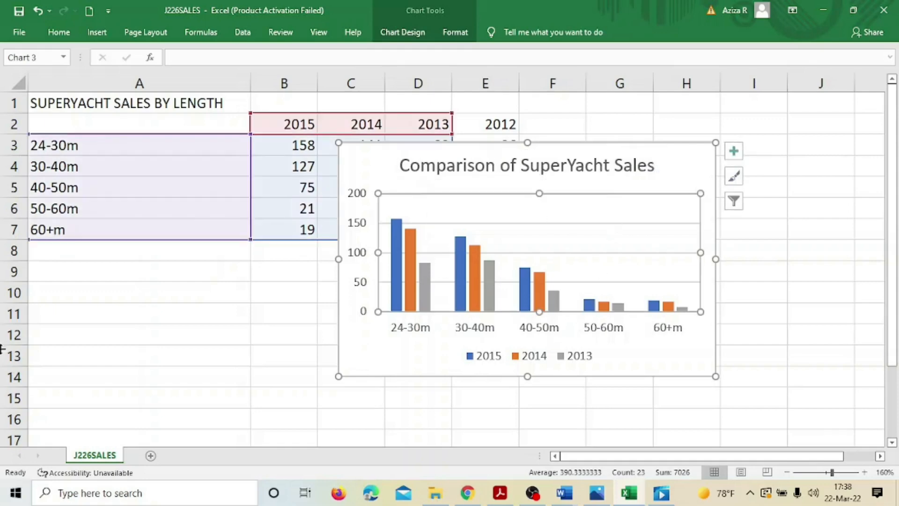
# - Review question 13's requirement for appropriate labels and a legend in the Acrobat Reader exam paper, and return to Excel
pyautogui.click(502, 495)
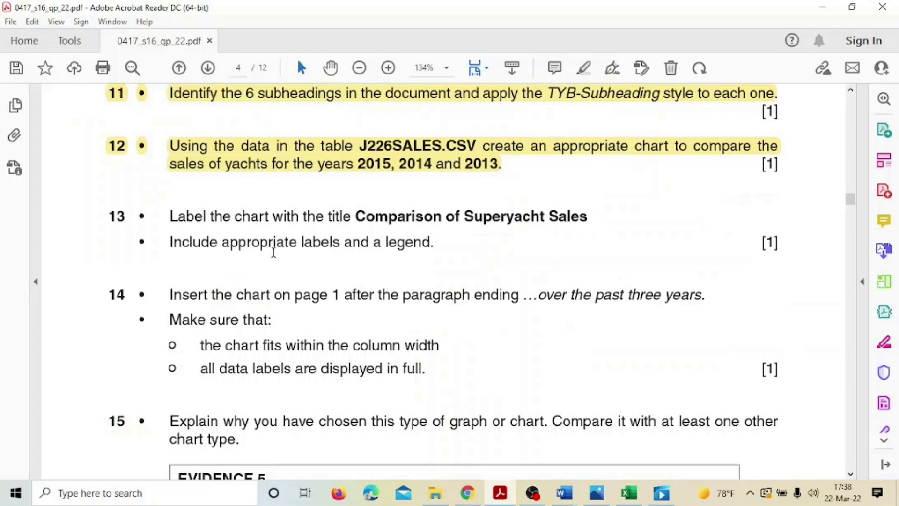
pyautogui.moveTo(277, 242); pyautogui.dragTo(412, 244)
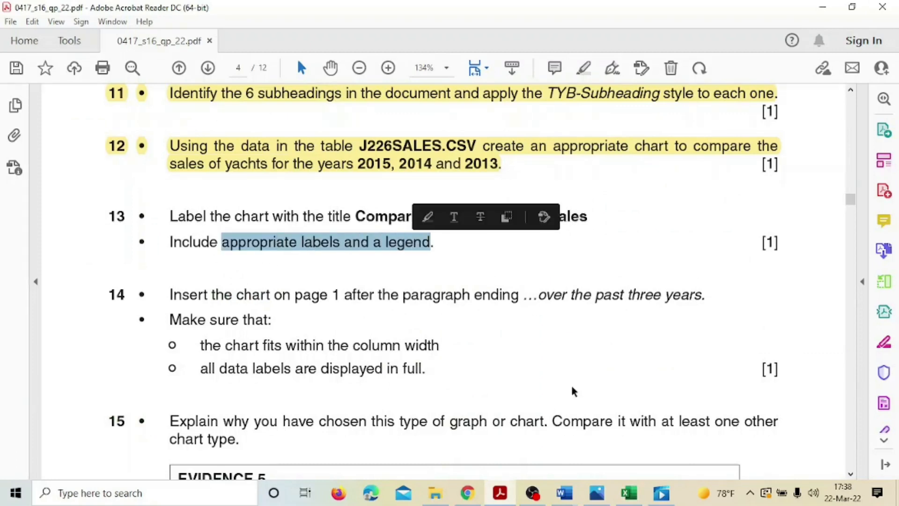
pyautogui.click(629, 493)
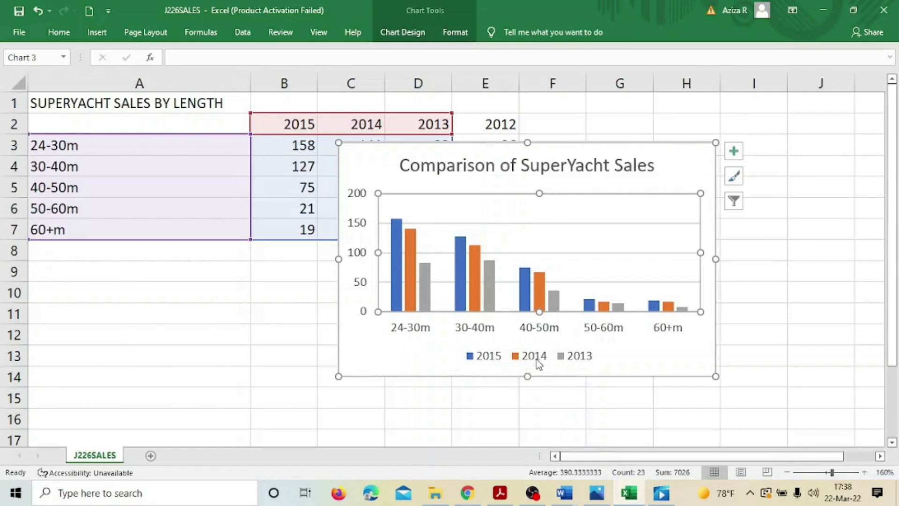
# - Place the legend on the right side of the sales chart and move the chart slightly down the sheet
pyautogui.click(176, 103)
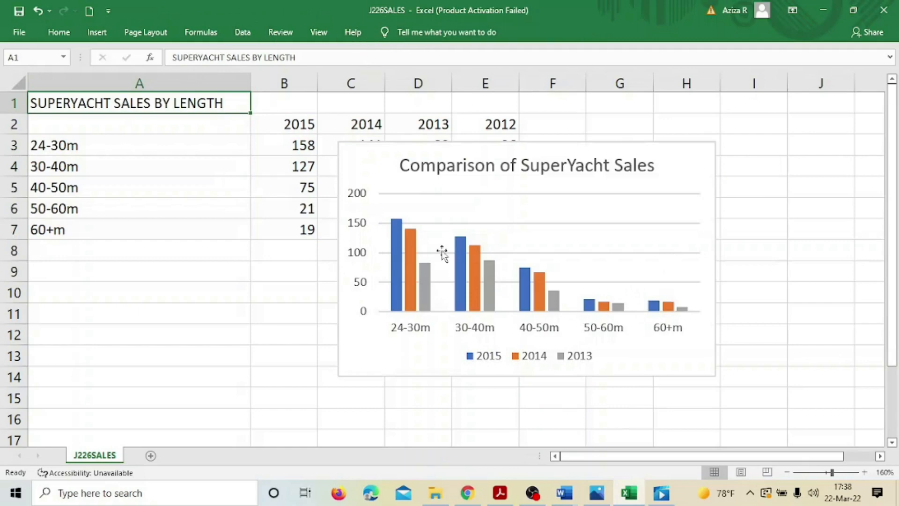
pyautogui.click(514, 214)
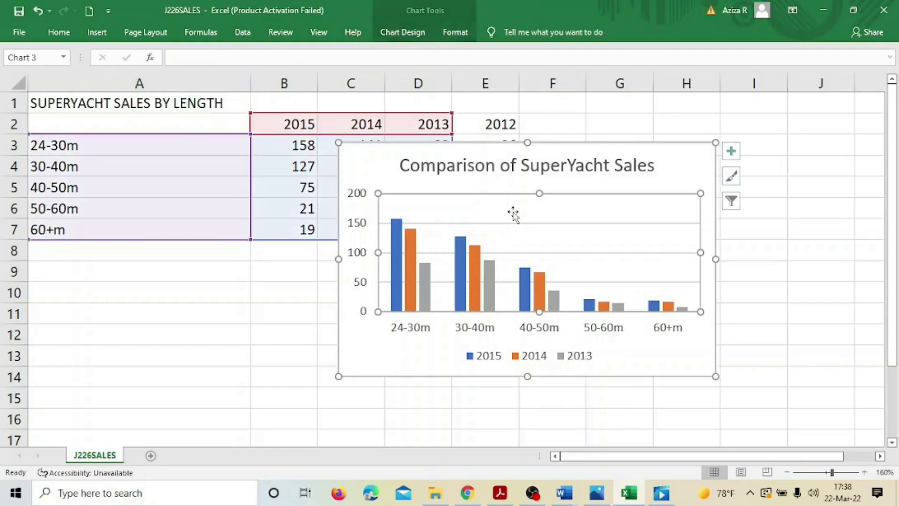
pyautogui.click(405, 33)
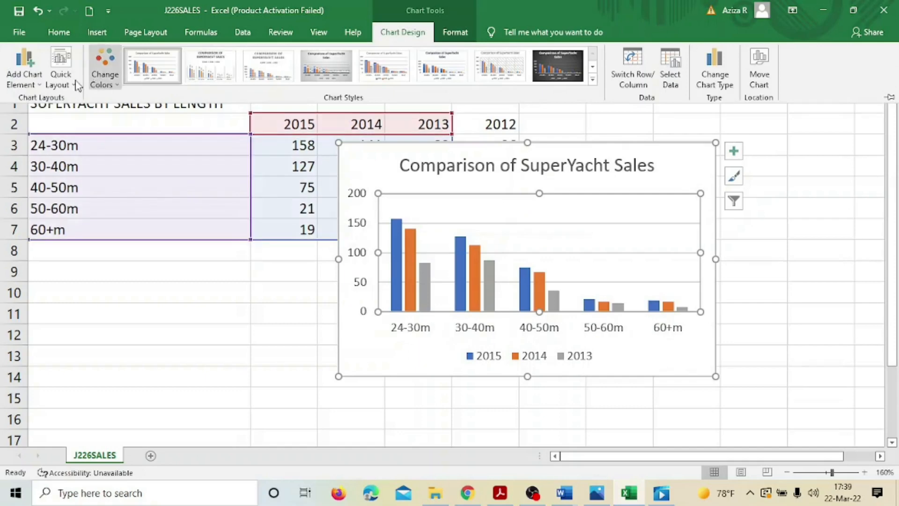
pyautogui.click(39, 86)
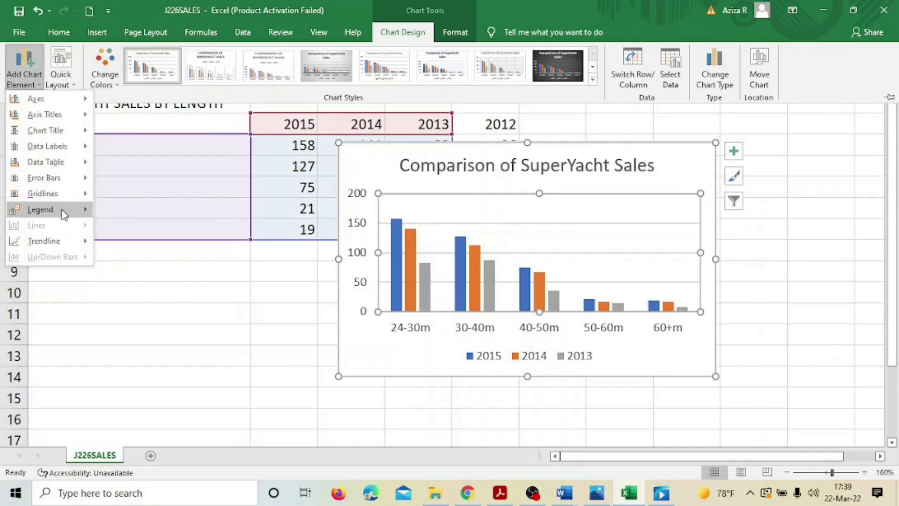
pyautogui.moveTo(66, 209)
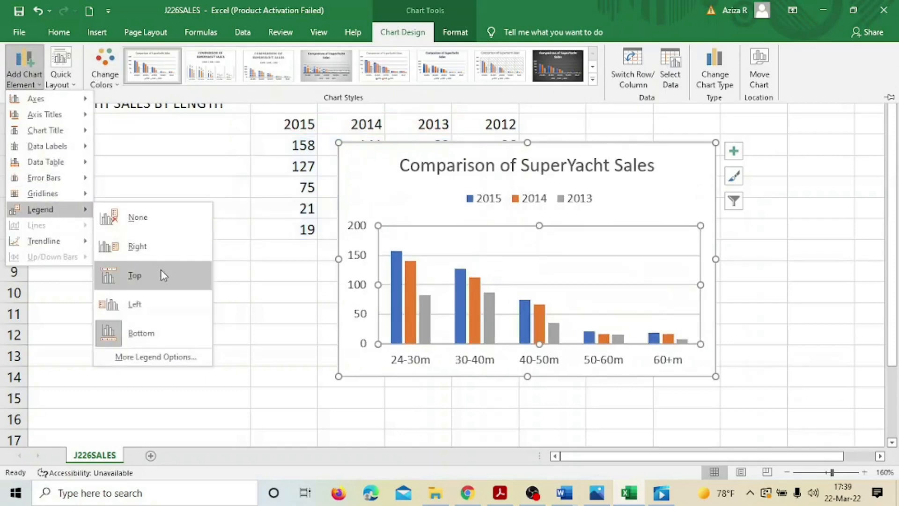
pyautogui.click(132, 246)
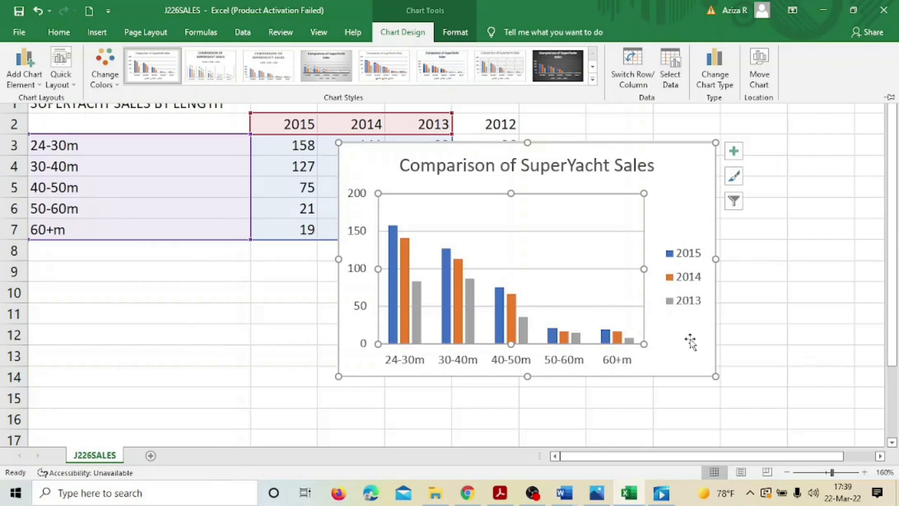
pyautogui.hotkey('ctrl', 'F1')
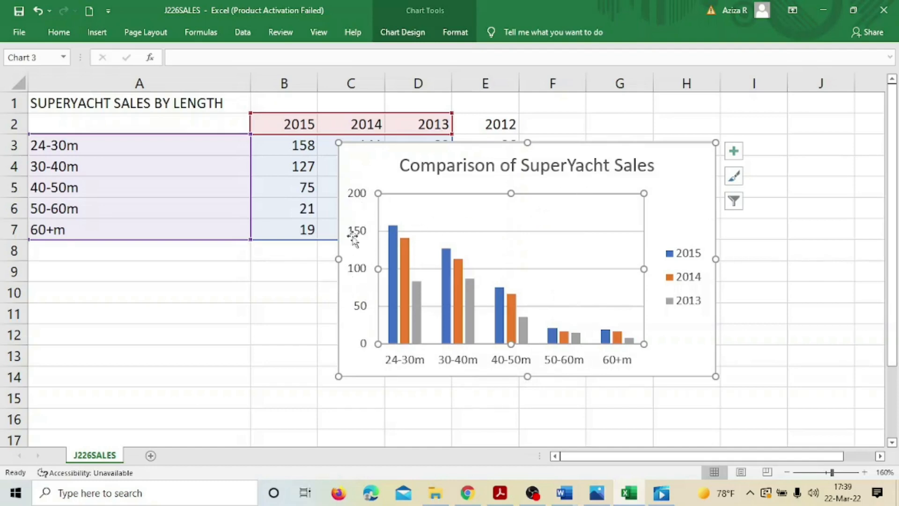
pyautogui.moveTo(352, 230); pyautogui.dragTo(356, 251)
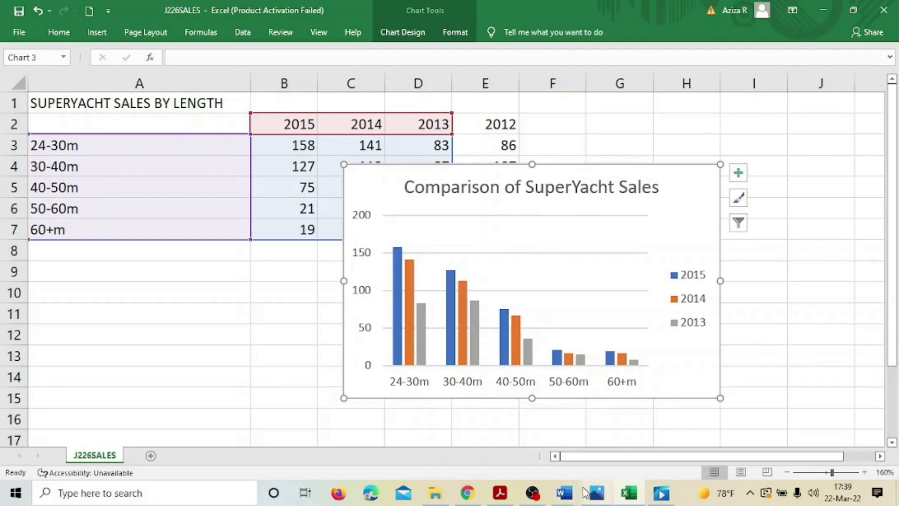
# - Recheck the labelling requirement in the Acrobat Reader exam paper and add a primary horizontal axis title to the Excel chart
pyautogui.click(500, 493)
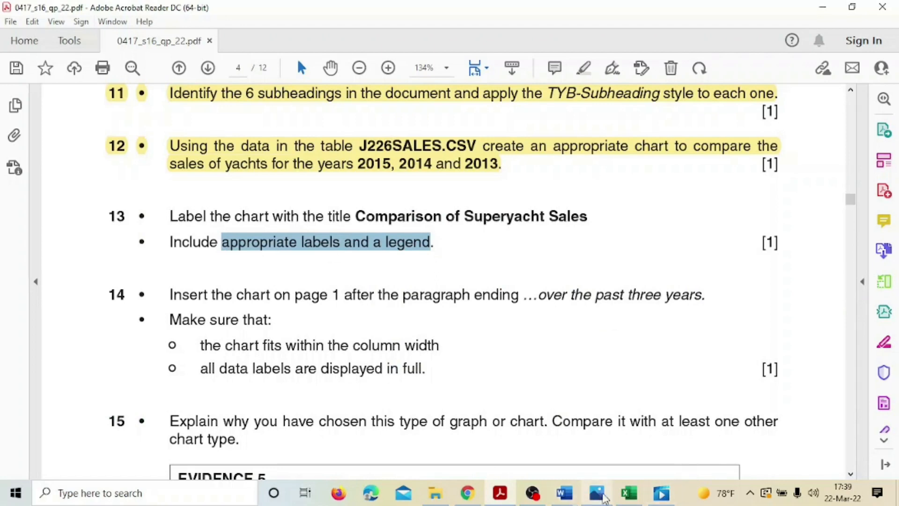
pyautogui.click(629, 493)
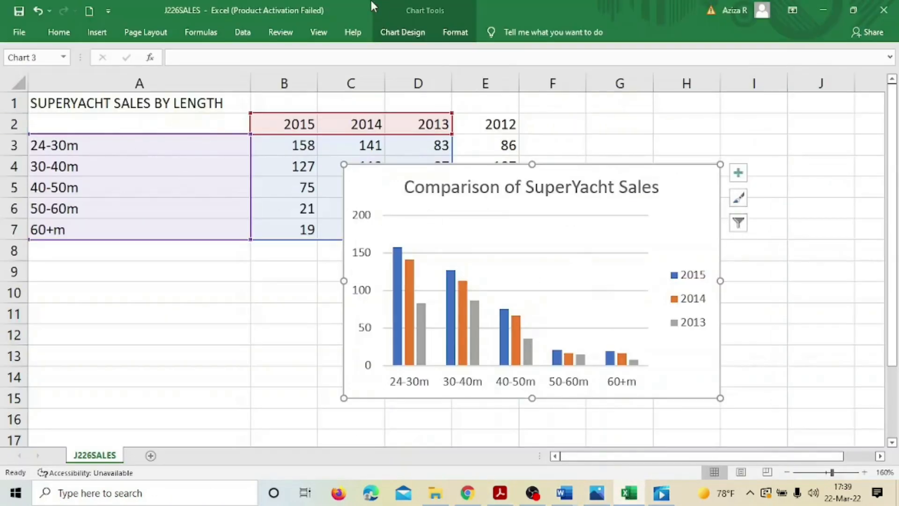
pyautogui.click(407, 34)
pyautogui.click(23, 78)
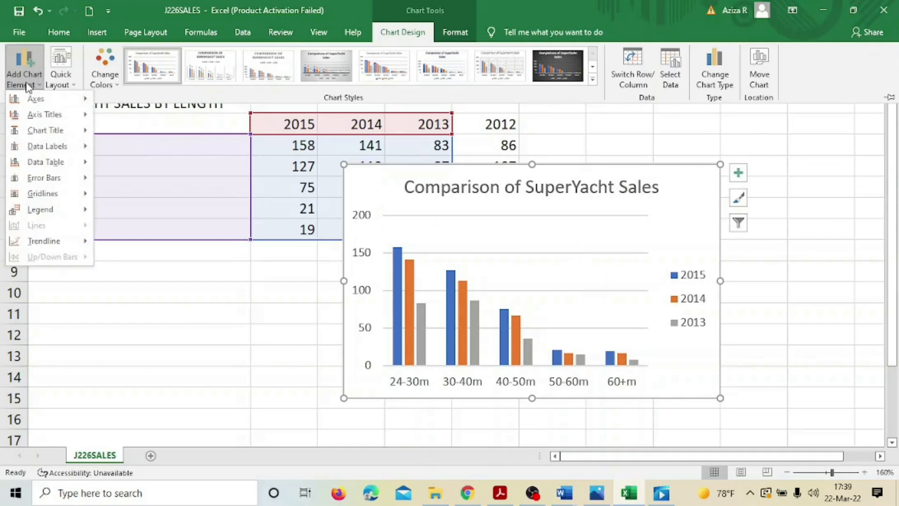
pyautogui.moveTo(52, 114)
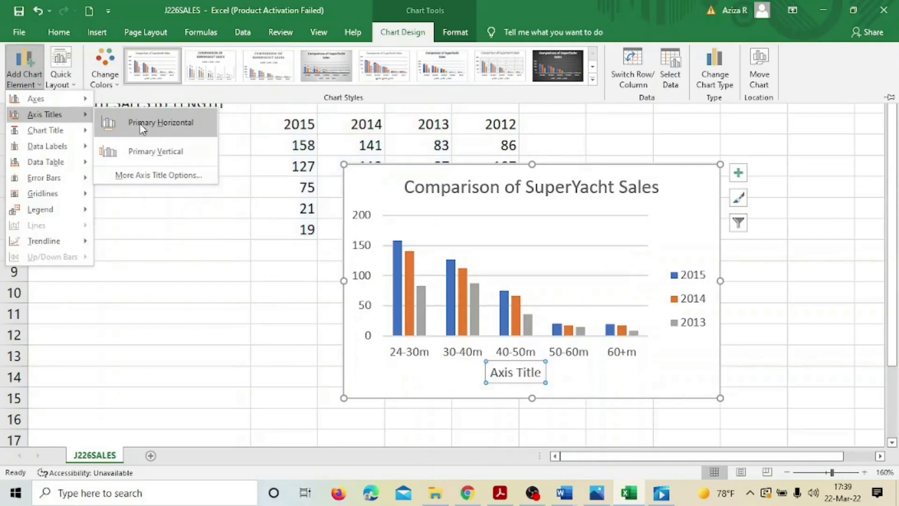
pyautogui.click(143, 126)
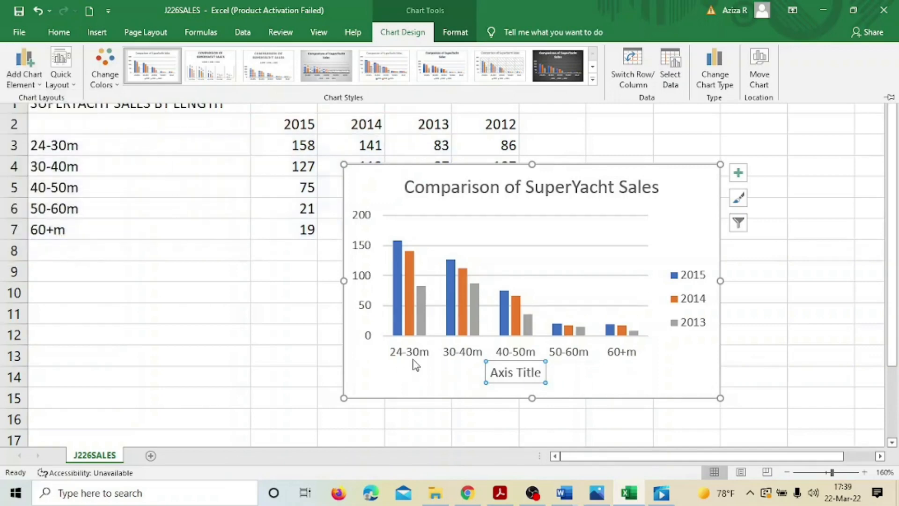
# - Replace the placeholder horizontal axis title with "Length of Superyacht"
pyautogui.click(541, 372)
pyautogui.moveTo(541, 373); pyautogui.dragTo(499, 369)
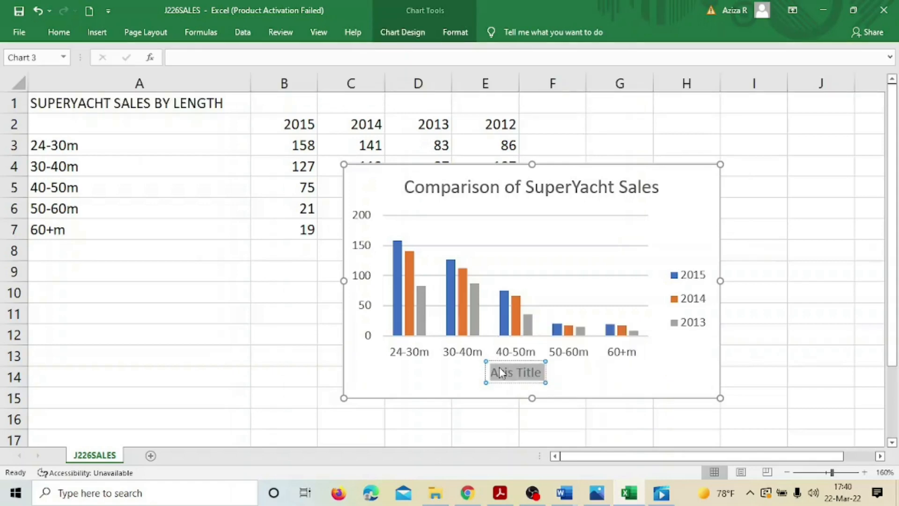
pyautogui.write('Leng')
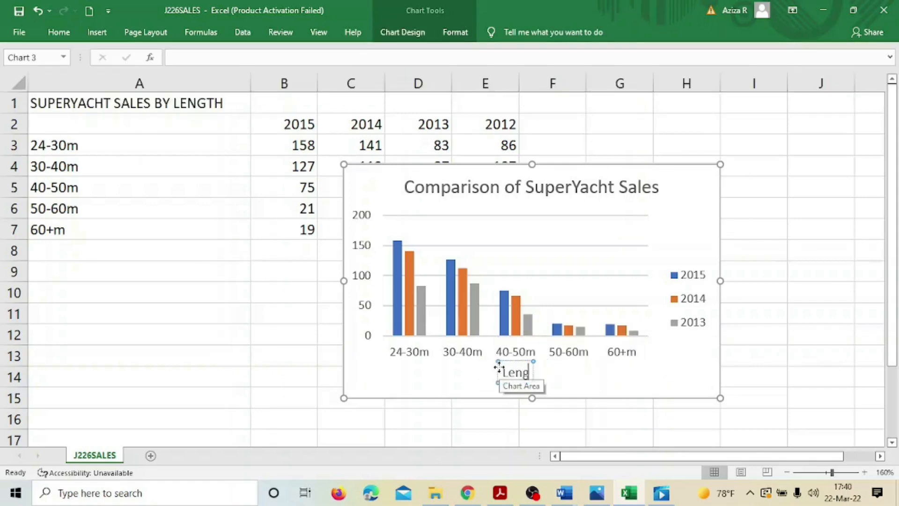
pyautogui.write('th of (S')
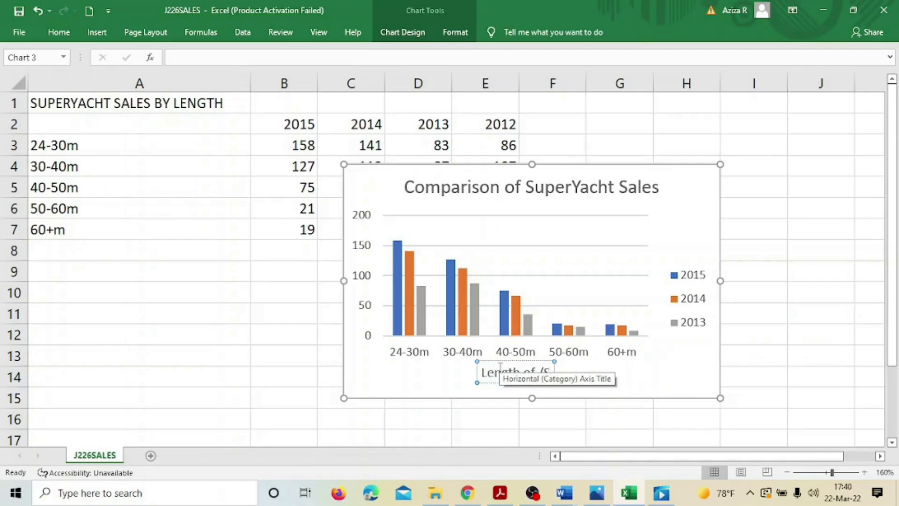
pyautogui.press('BackSpace')
pyautogui.press('BackSpace')
pyautogui.press('BackSpace')
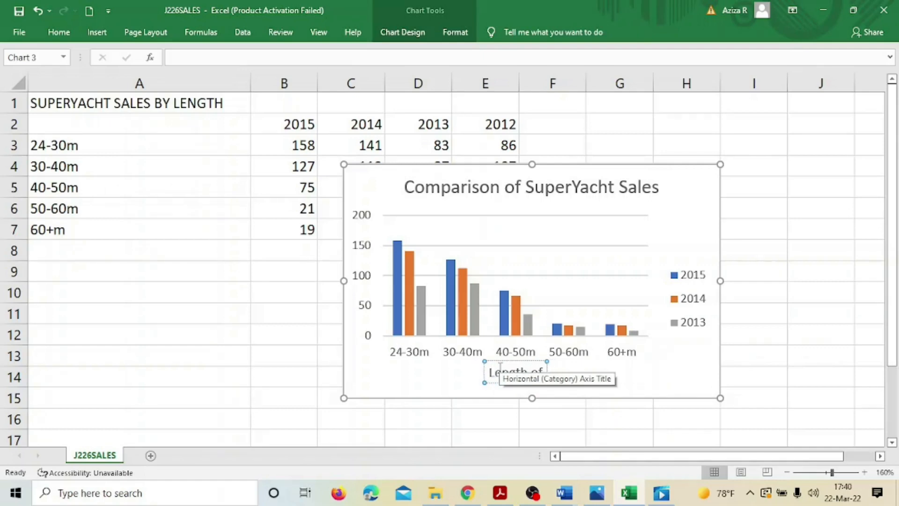
pyautogui.write('Super')
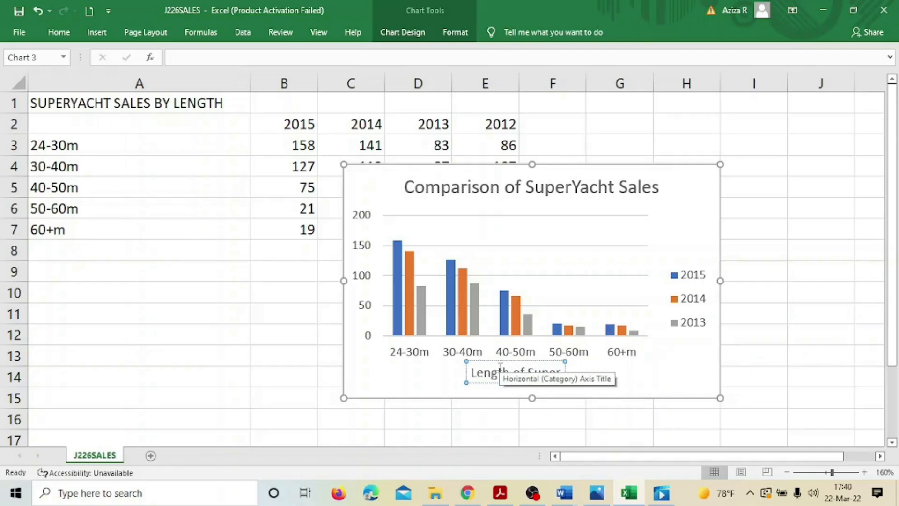
pyautogui.write('yach')
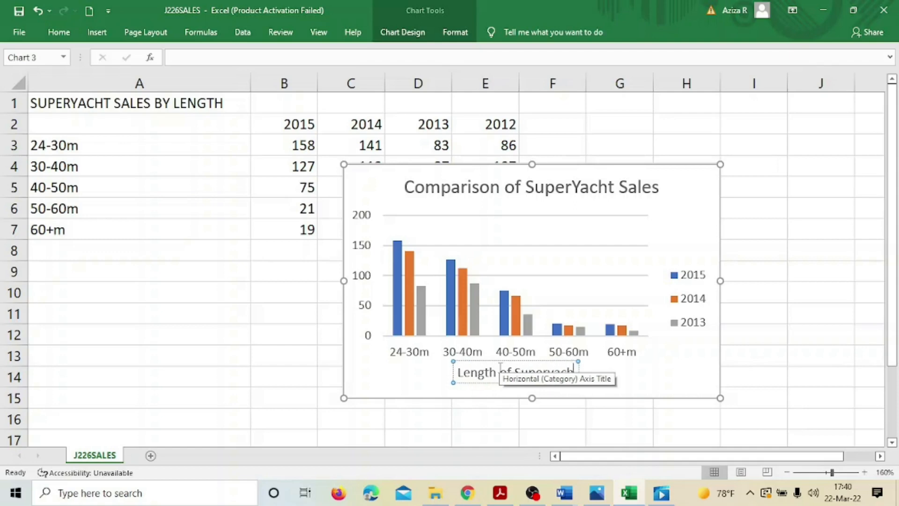
pyautogui.write('t')
pyautogui.click(650, 374)
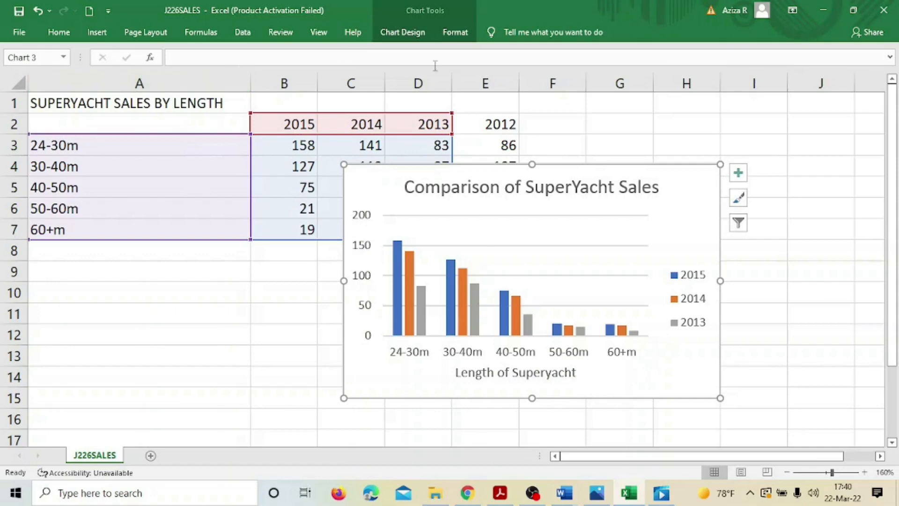
# - Add a primary vertical axis title to the chart and set its text to "Sales"
pyautogui.click(403, 33)
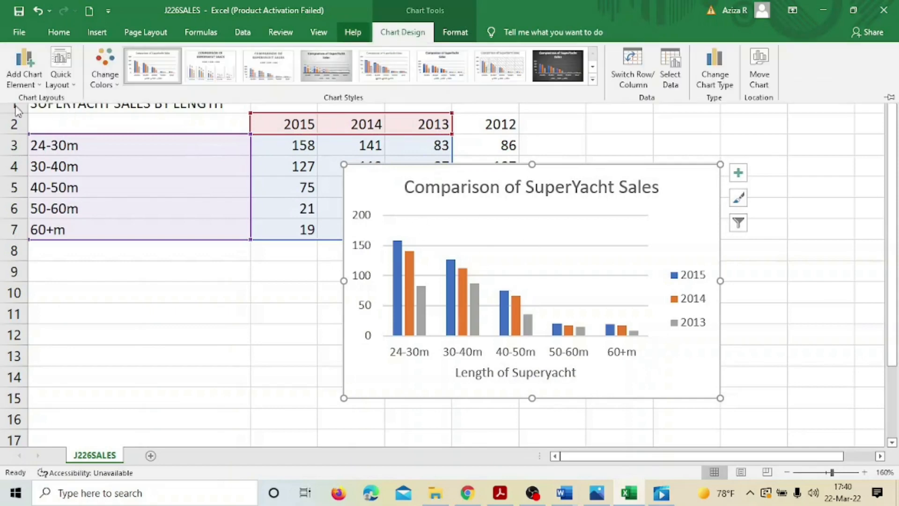
pyautogui.click(22, 79)
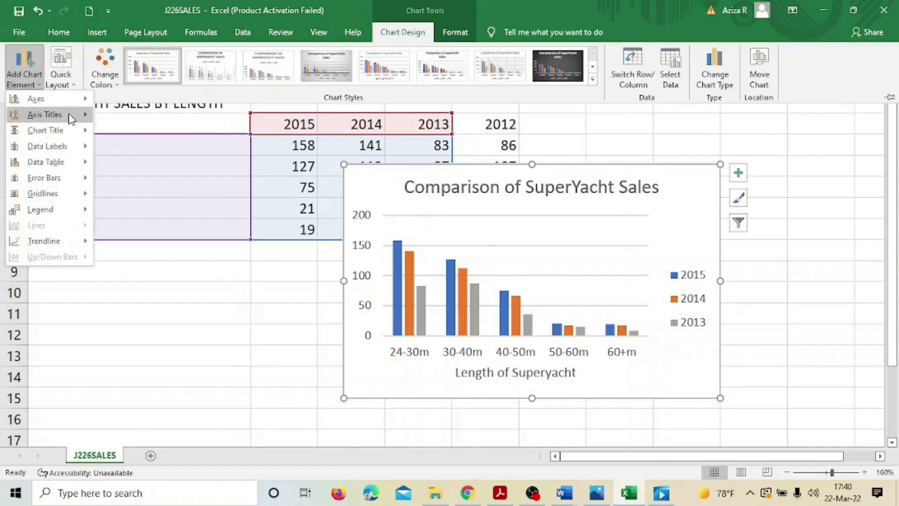
pyautogui.moveTo(70, 115)
pyautogui.click(148, 158)
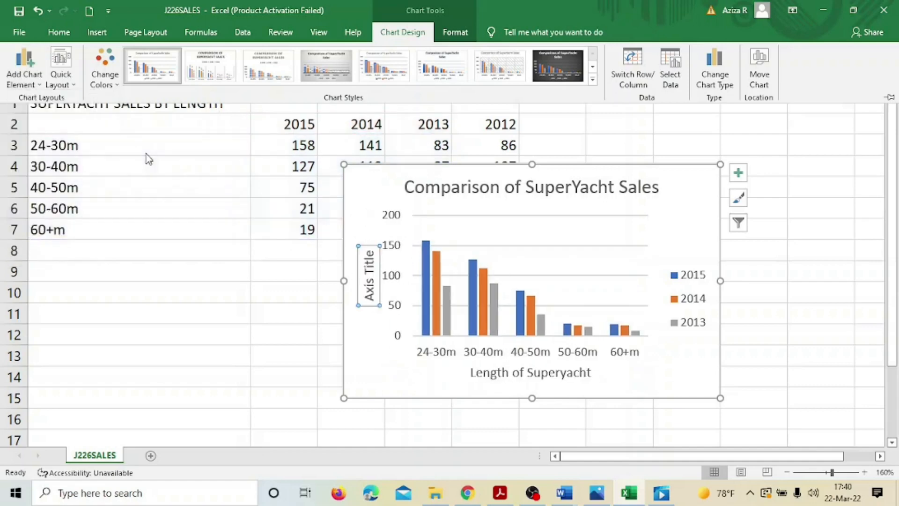
pyautogui.click(367, 254)
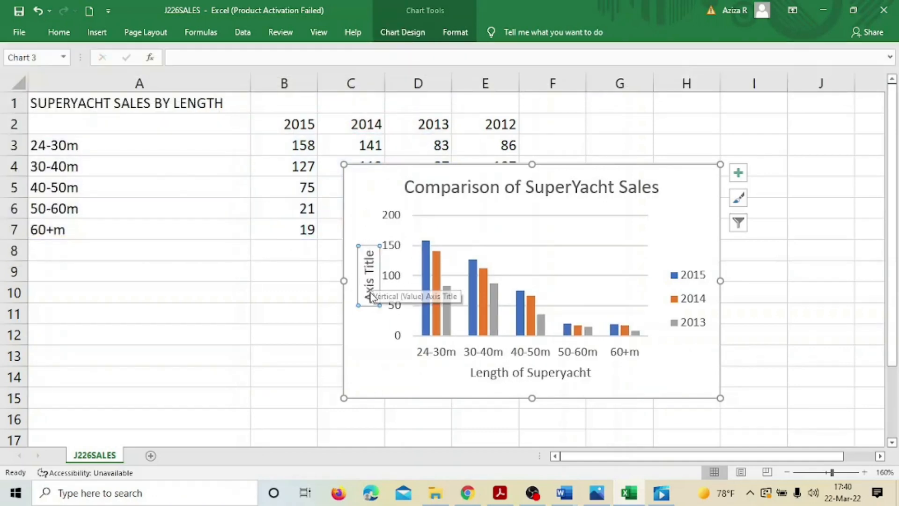
pyautogui.doubleClick(369, 263)
pyautogui.moveTo(369, 262); pyautogui.dragTo(371, 299)
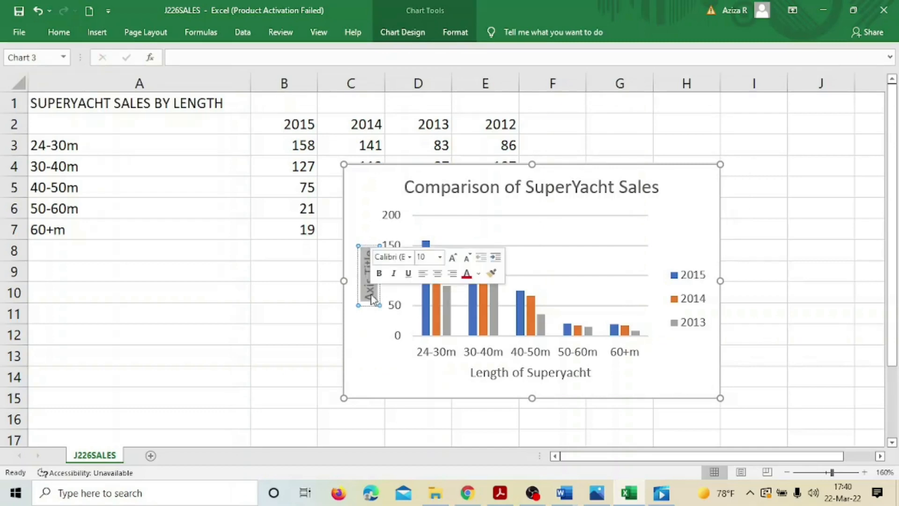
pyautogui.write('Sales')
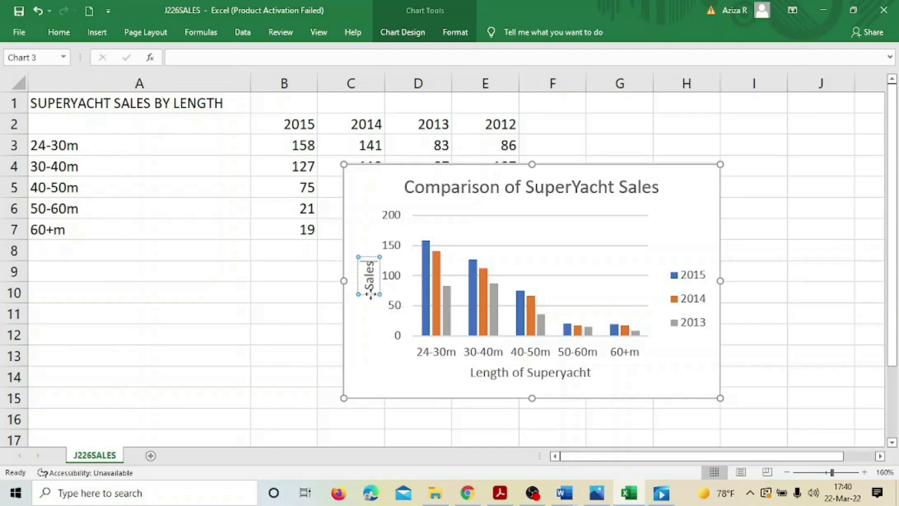
pyautogui.click(378, 365)
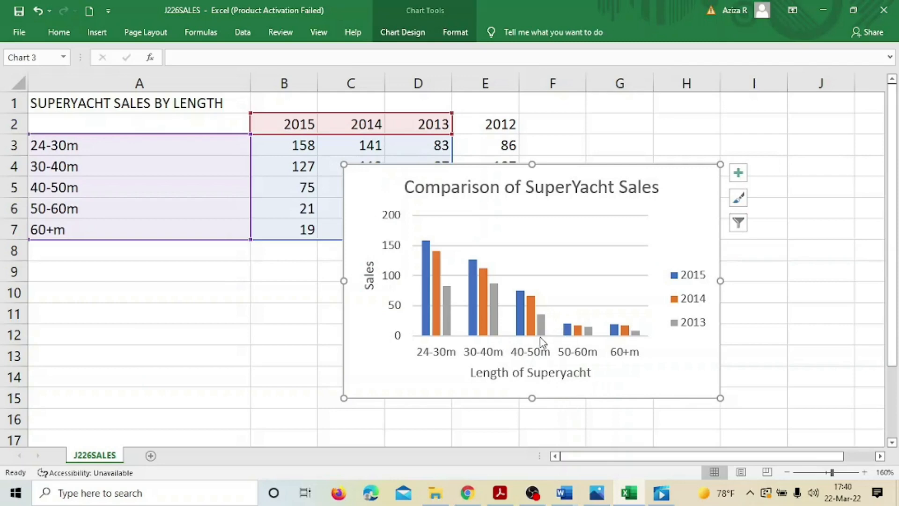
# - Highlight question 13 in the Acrobat Reader exam paper and select the phrase "over the past three years" in question 14
pyautogui.click(500, 492)
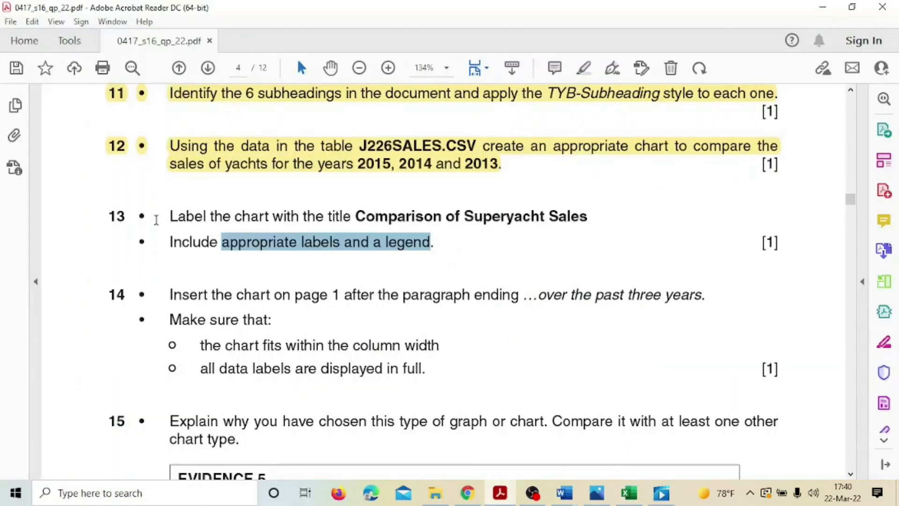
pyautogui.moveTo(102, 213); pyautogui.dragTo(430, 241)
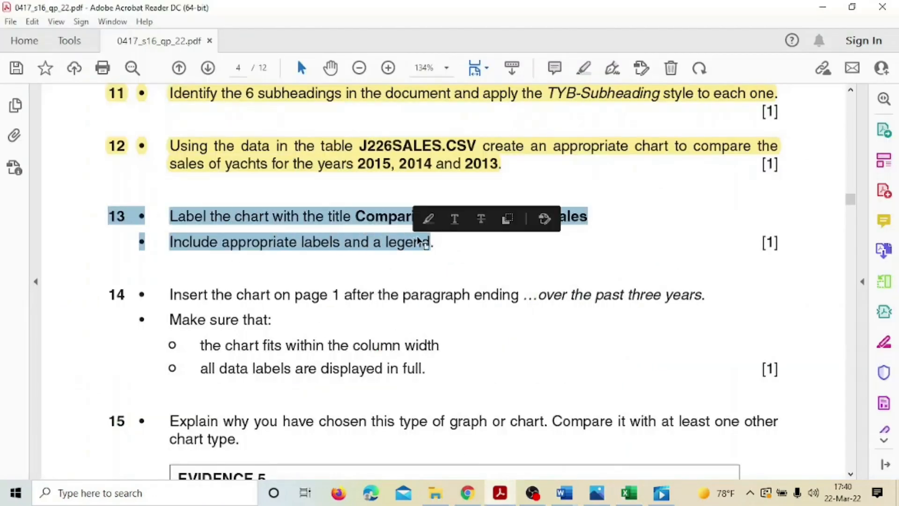
pyautogui.click(428, 217)
pyautogui.scroll(-2, 414, 296)
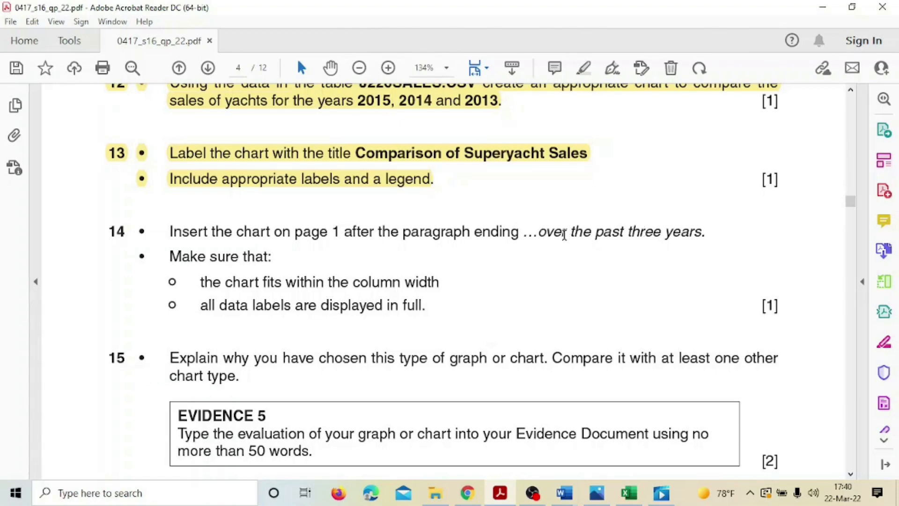
pyautogui.moveTo(539, 231); pyautogui.dragTo(702, 233)
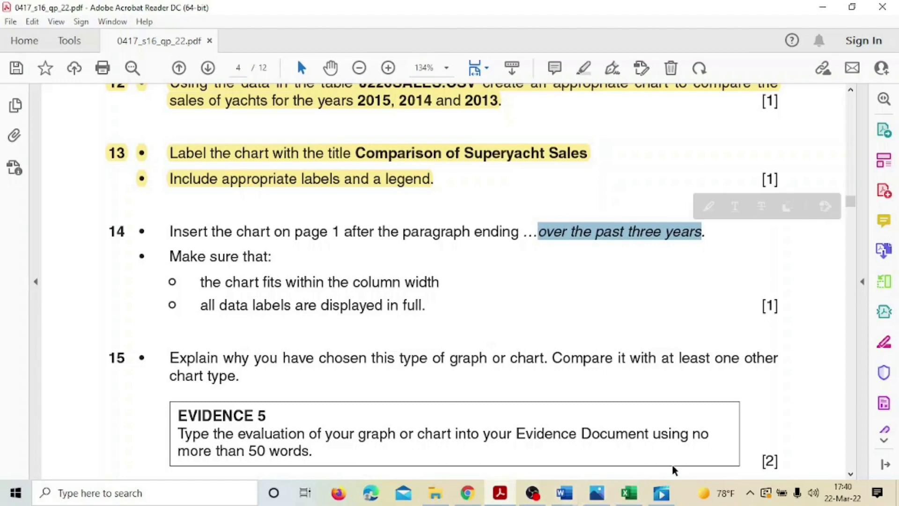
# - Switch to the BROKER document in Word and search it for "over the past three years", rechecking the phrase in the exam paper
pyautogui.click(565, 493)
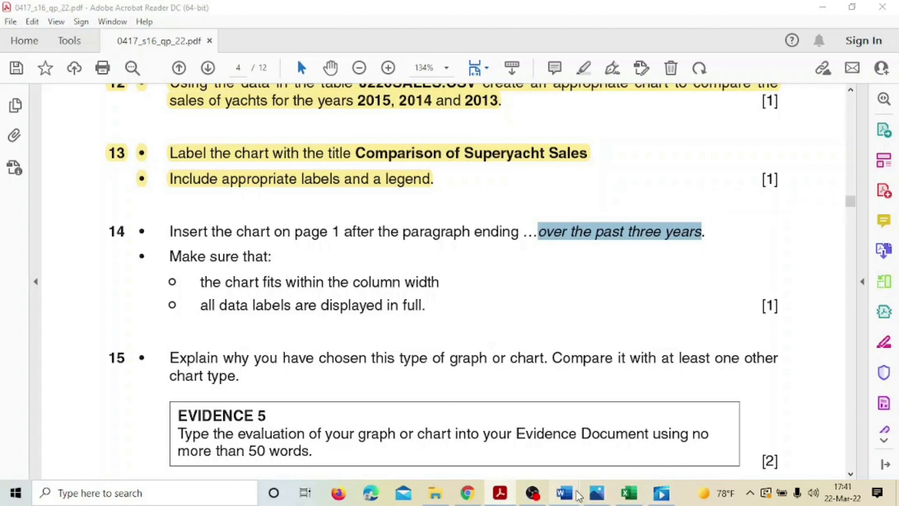
pyautogui.click(642, 439)
pyautogui.scroll(5, 329, 283)
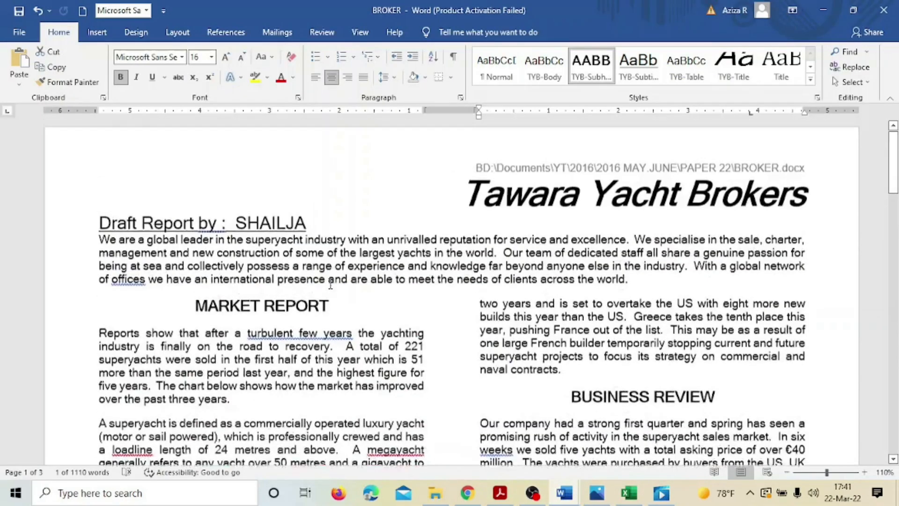
pyautogui.click(848, 52)
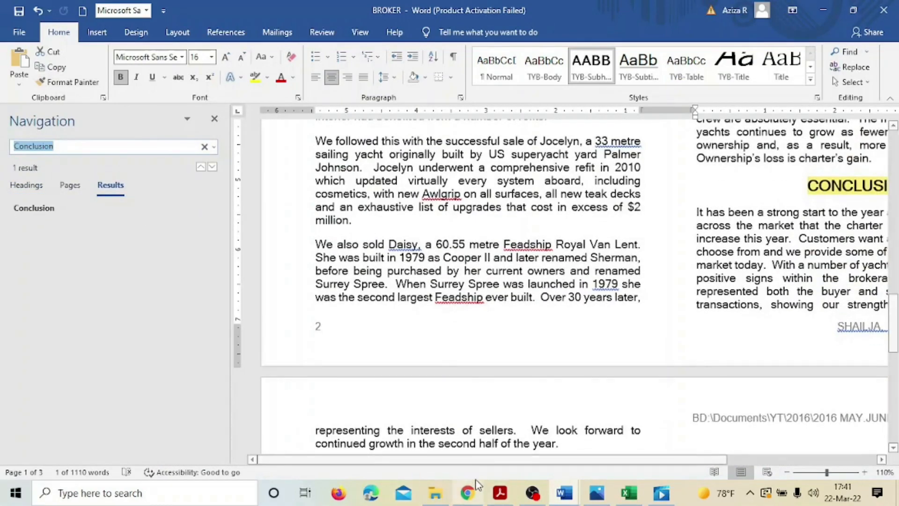
pyautogui.click(504, 497)
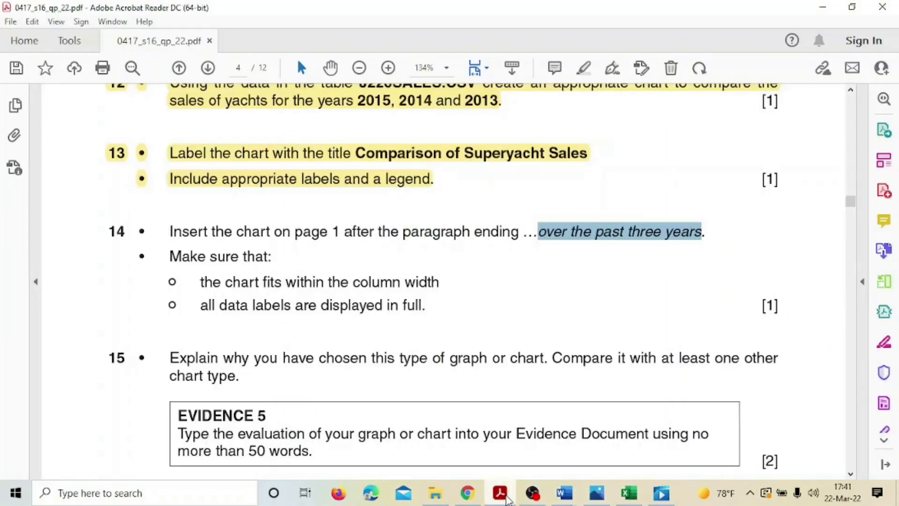
pyautogui.click(501, 494)
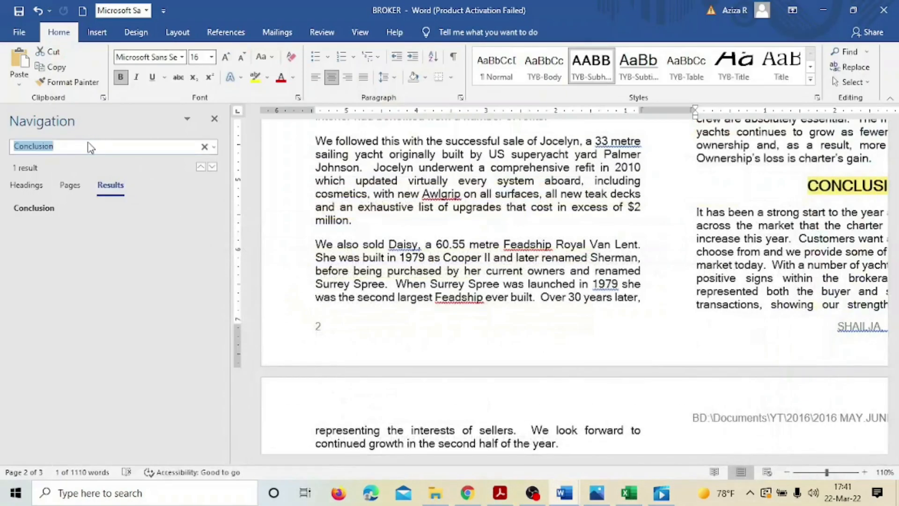
pyautogui.write('c')
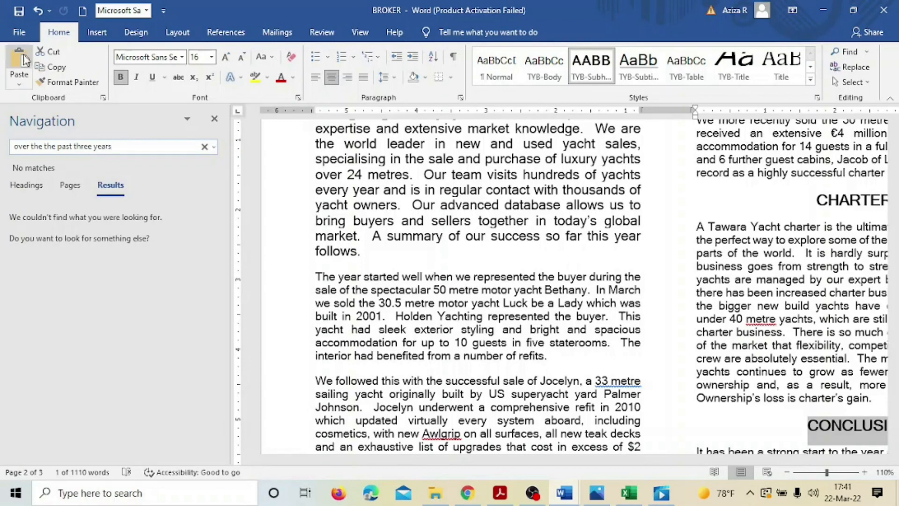
pyautogui.click(57, 146)
pyautogui.press('BackSpace')
pyautogui.press('BackSpace')
pyautogui.press('BackSpace')
pyautogui.press('BackSpace')
pyautogui.press('BackSpace')
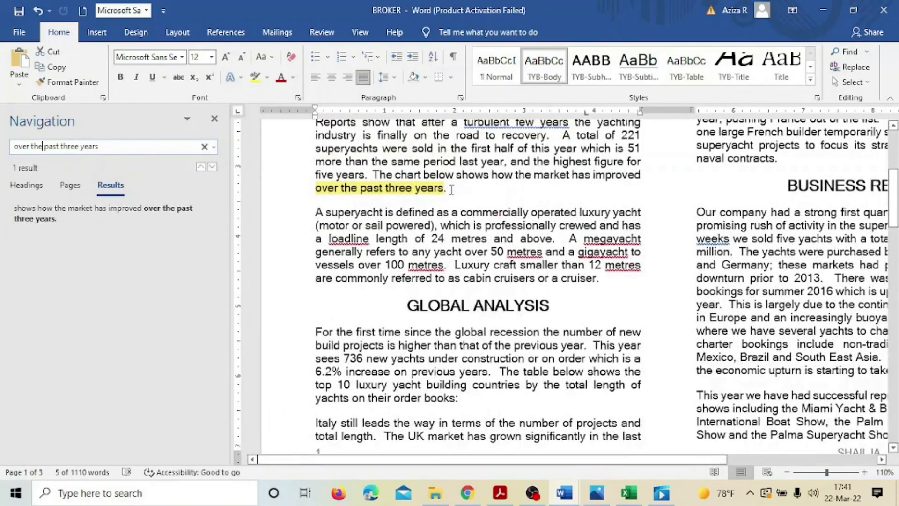
# - Insert a blank paragraph below the one ending "over the past three years." and switch back to the J226SALES workbook in Excel
pyautogui.click(451, 189)
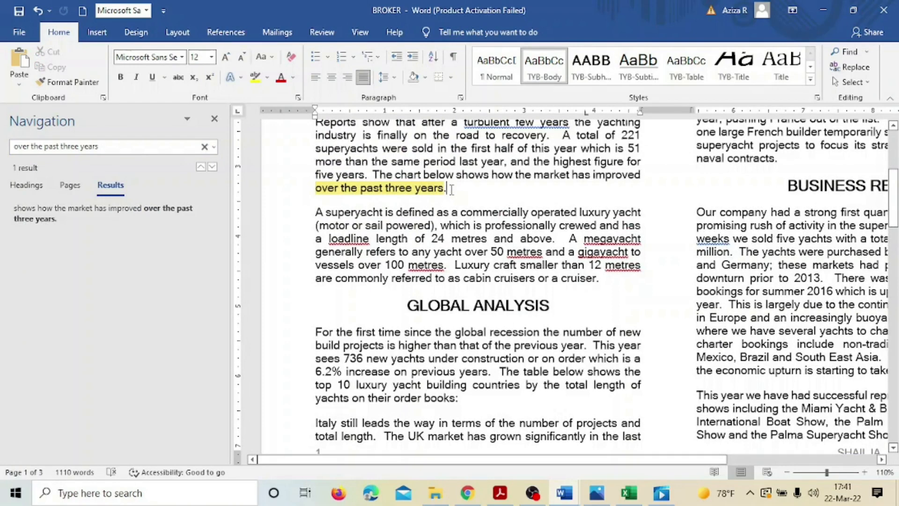
pyautogui.press('Return')
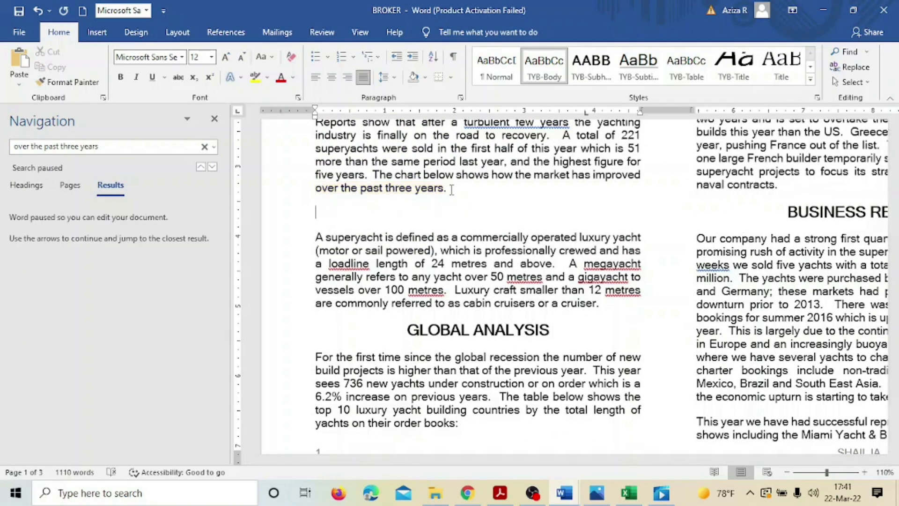
pyautogui.click(215, 120)
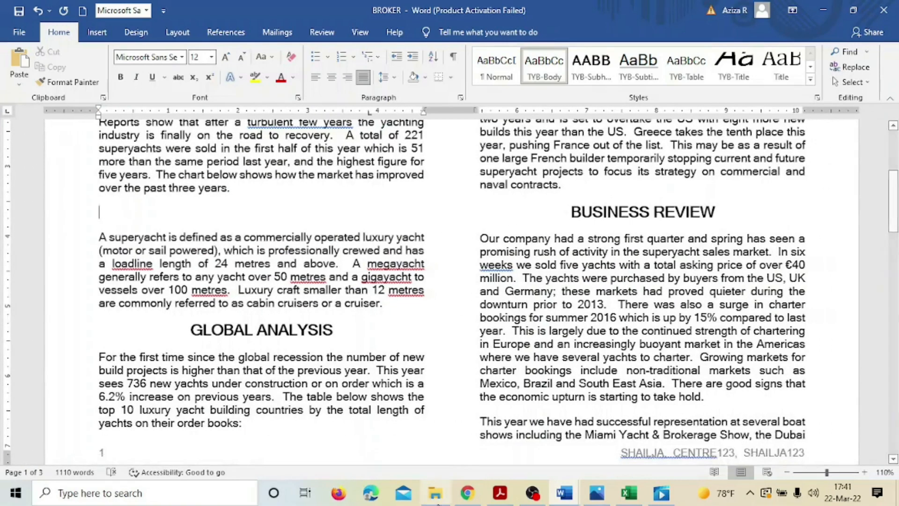
pyautogui.click(627, 493)
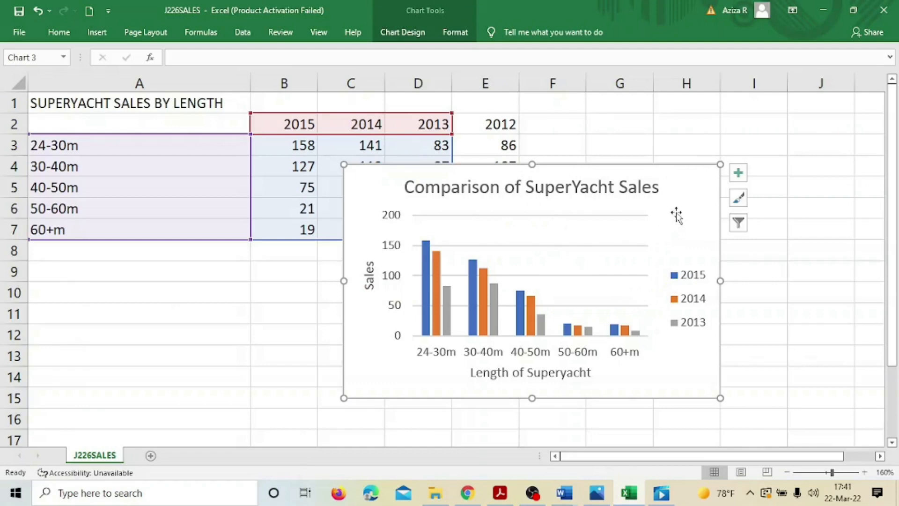
pyautogui.moveTo(736, 211); pyautogui.dragTo(882, 189)
pyautogui.hotkey('ctrl', 'c')
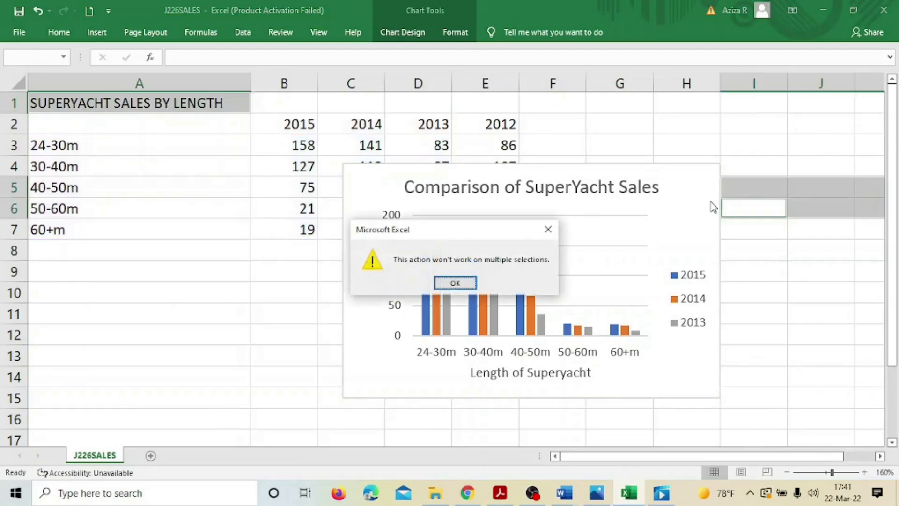
pyautogui.click(548, 229)
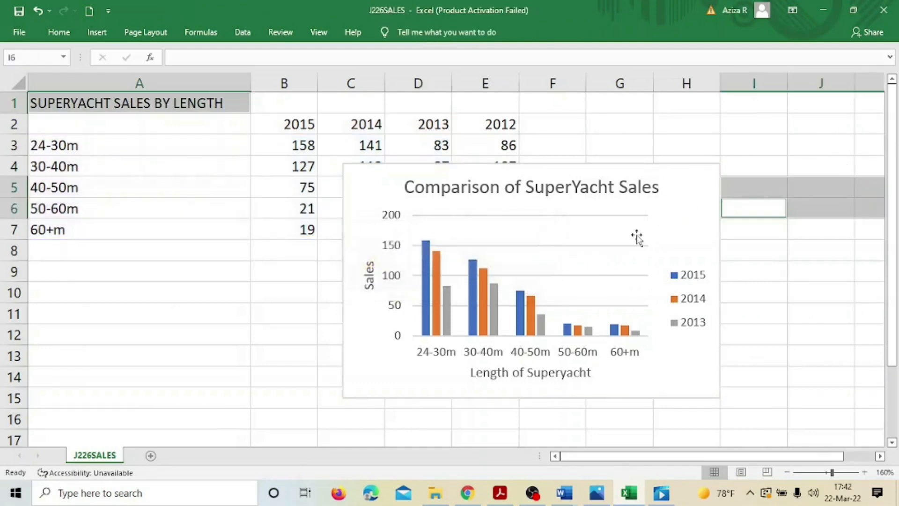
# - Select the whole "Comparison of SuperYacht Sales" chart and copy it to the clipboard
pyautogui.click(677, 213)
pyautogui.click(739, 173)
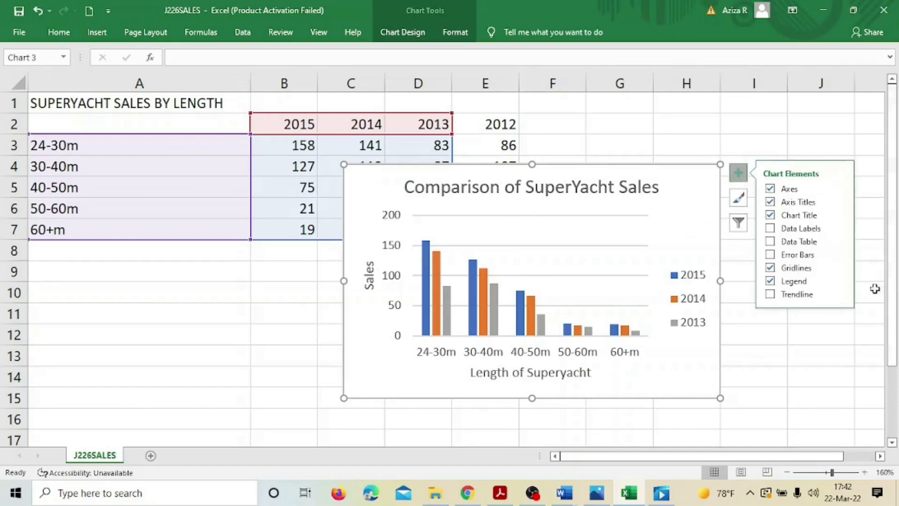
pyautogui.click(790, 358)
pyautogui.click(707, 215)
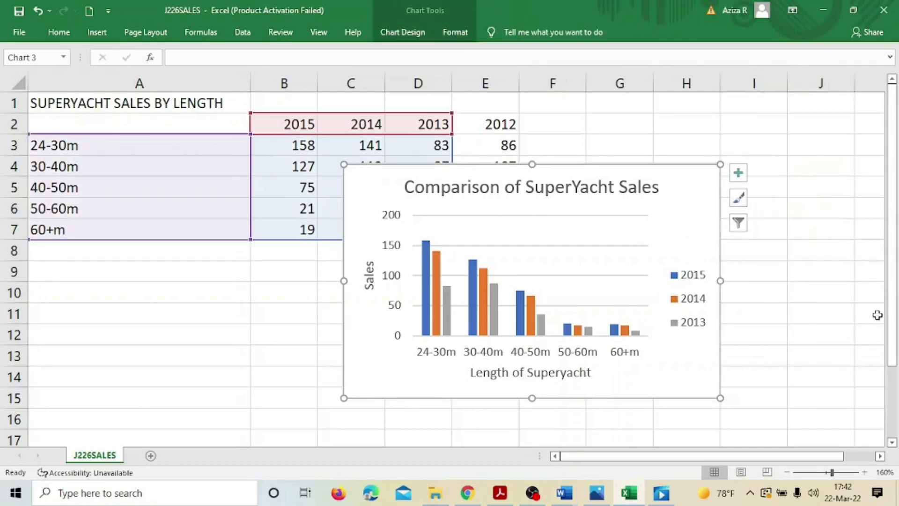
pyautogui.rightClick(700, 211)
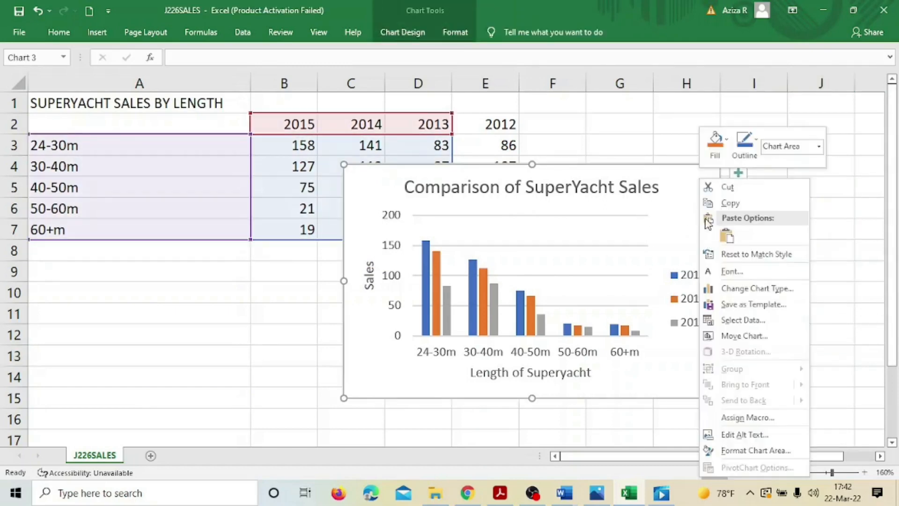
pyautogui.click(730, 203)
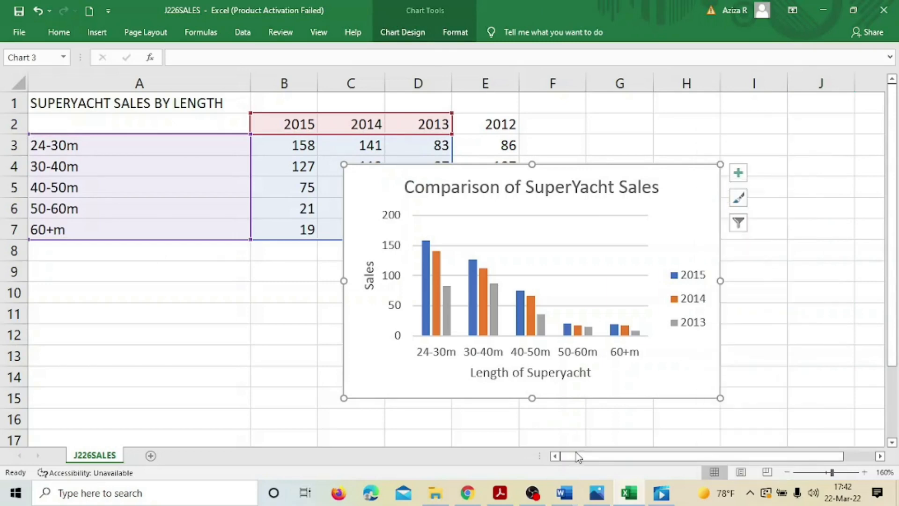
# - Switch to the BROKER document in Word and paste the copied chart into the blank paragraph below "over the past three years."
pyautogui.moveTo(565, 493)
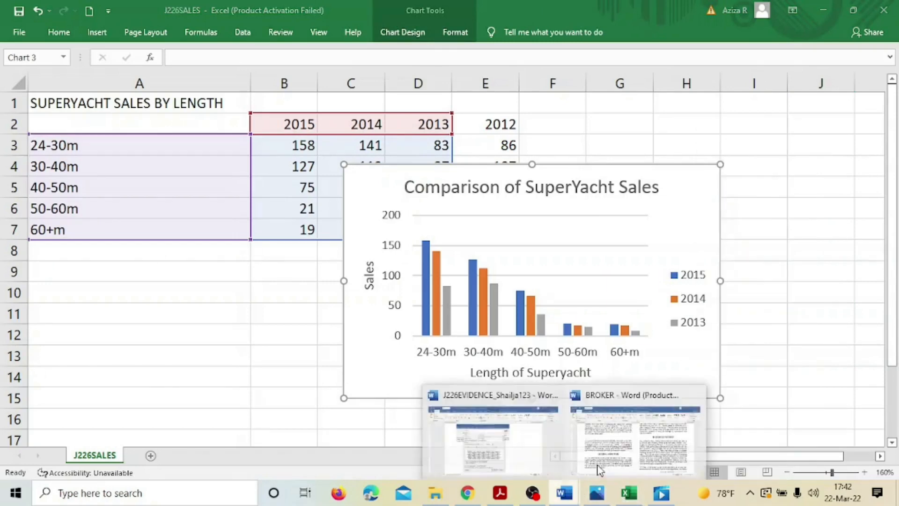
pyautogui.click(622, 447)
pyautogui.hotkey('ctrl', 'v')
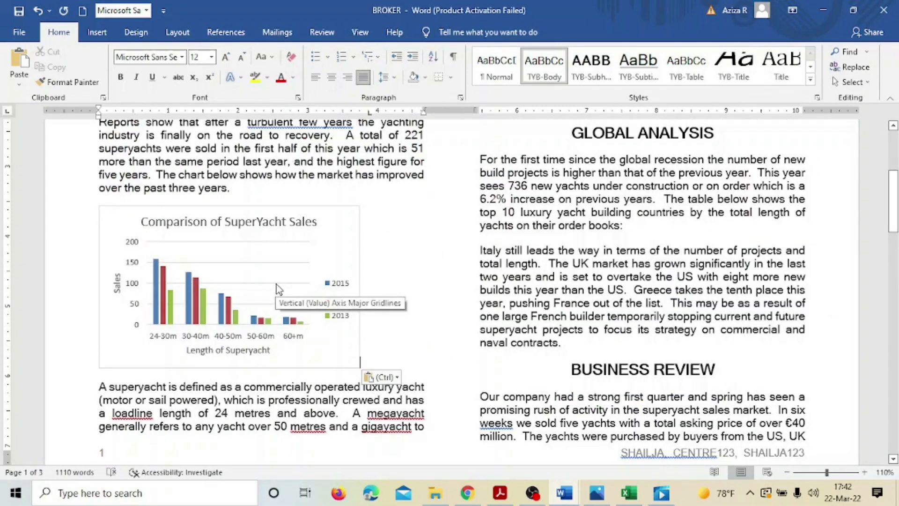
pyautogui.click(261, 250)
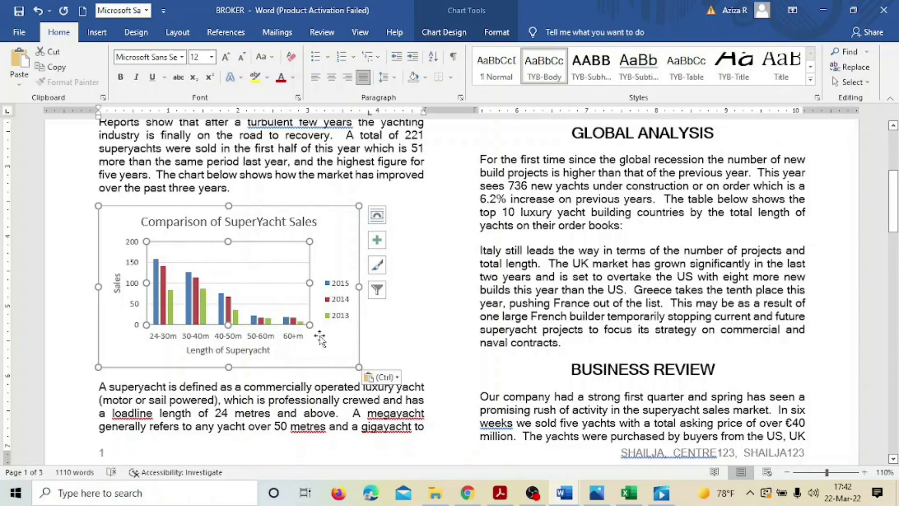
# - Switch to the Acrobat Reader exam paper and highlight all of question 14, including its two chart requirements
pyautogui.click(501, 493)
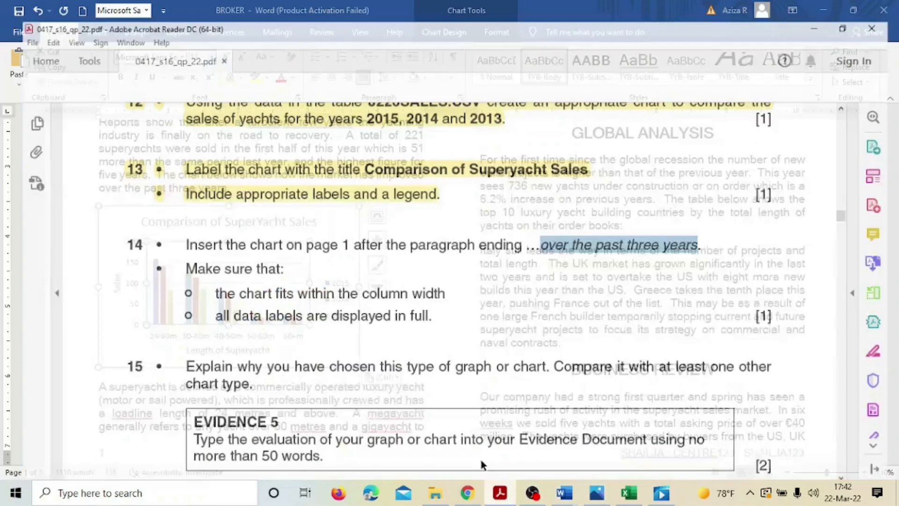
pyautogui.scroll(-2, 412, 277)
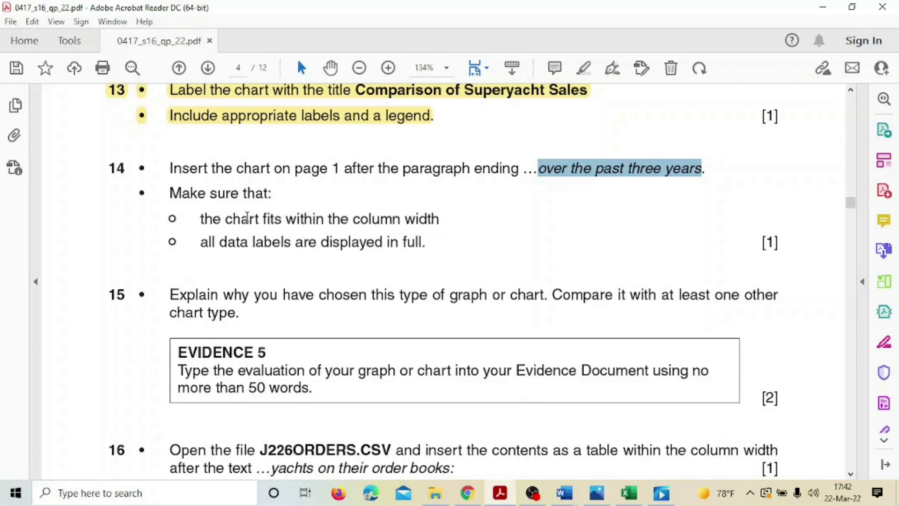
pyautogui.moveTo(109, 166); pyautogui.dragTo(423, 241)
pyautogui.click(429, 222)
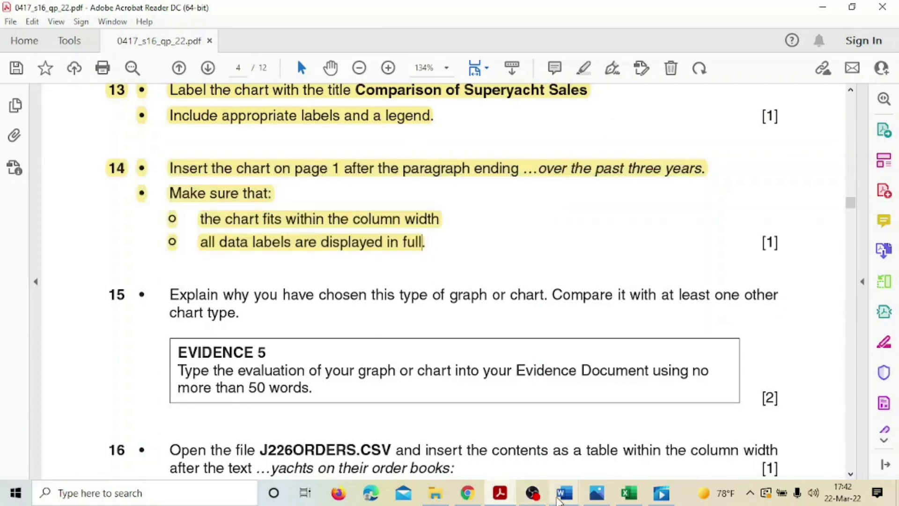
# - Return to the BROKER document, widen the pasted chart to the full column width and save the document
pyautogui.click(565, 493)
pyautogui.click(614, 463)
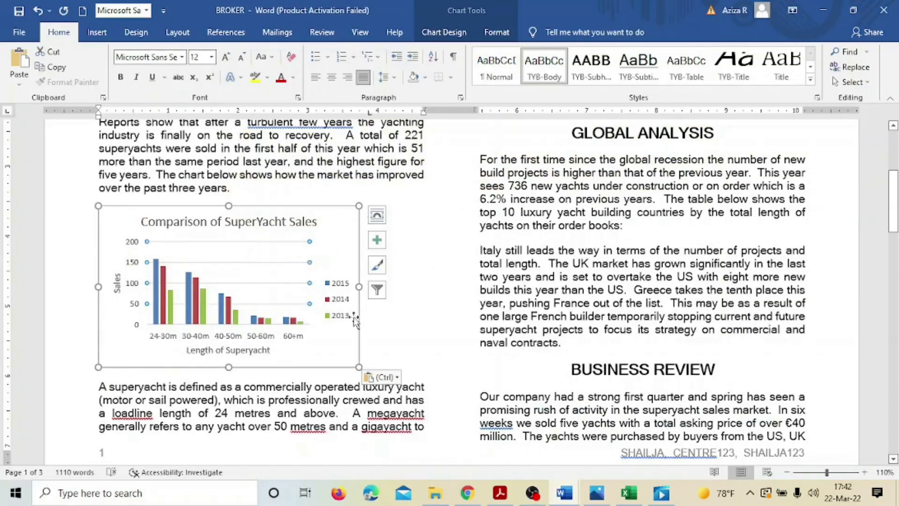
pyautogui.moveTo(359, 206); pyautogui.dragTo(424, 204)
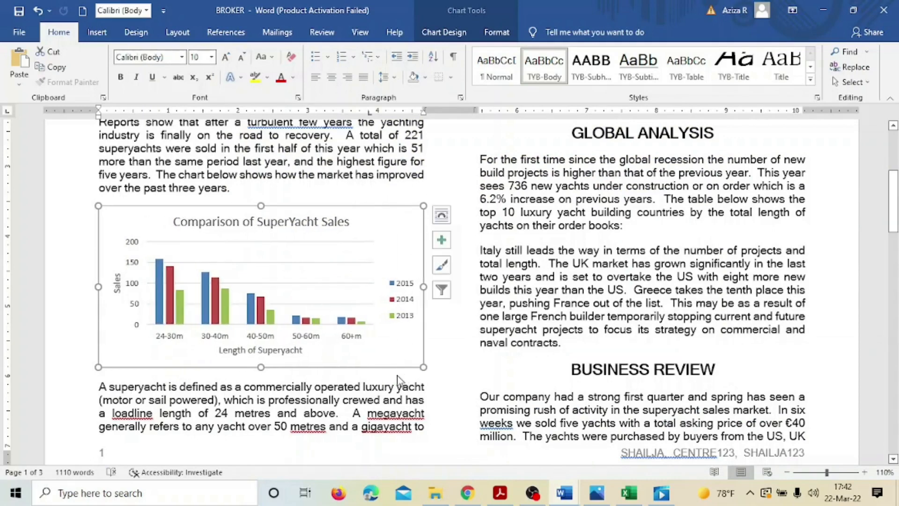
pyautogui.click(440, 380)
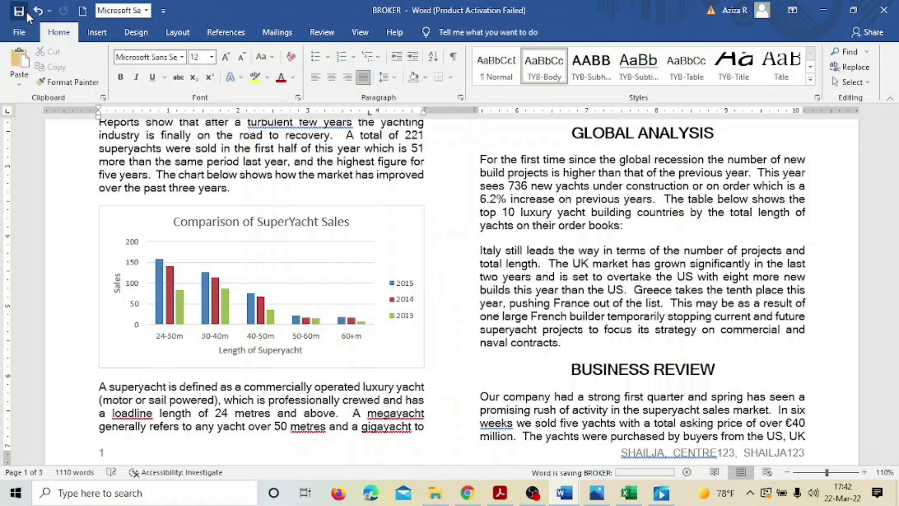
# - Increase the height of the "Comparison of SuperYacht Sales" chart slightly and save the BROKER document
pyautogui.click(280, 335)
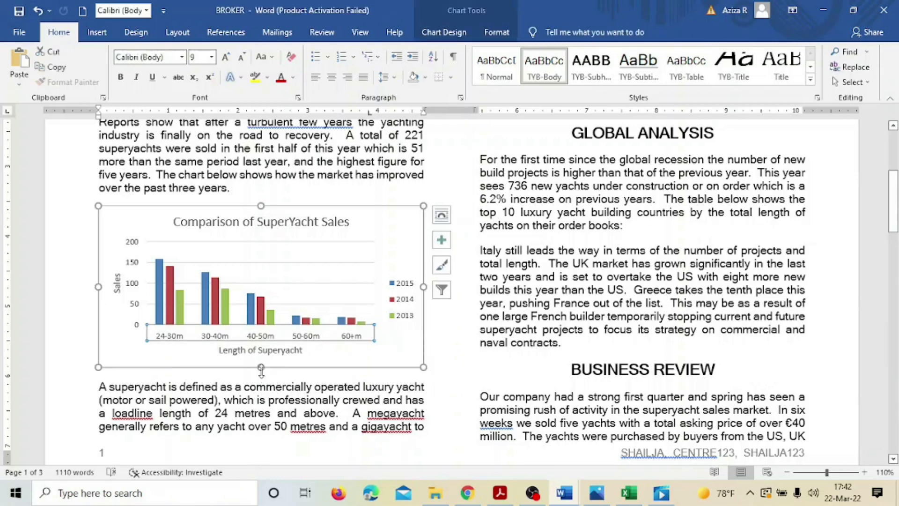
pyautogui.moveTo(260, 367); pyautogui.dragTo(261, 391)
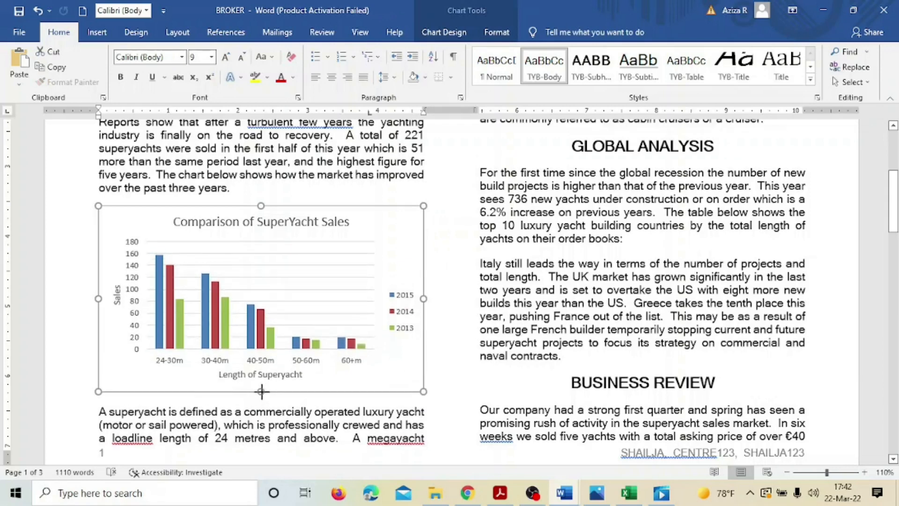
pyautogui.click(444, 385)
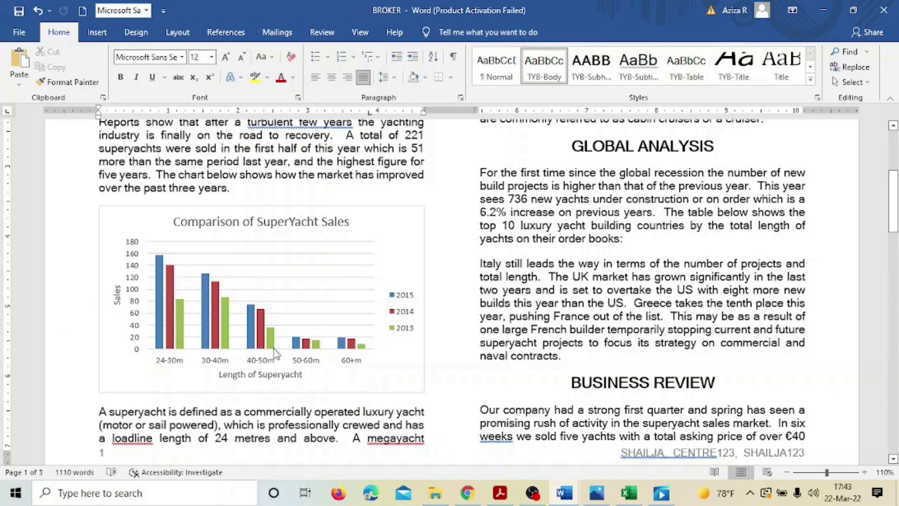
pyautogui.click(20, 32)
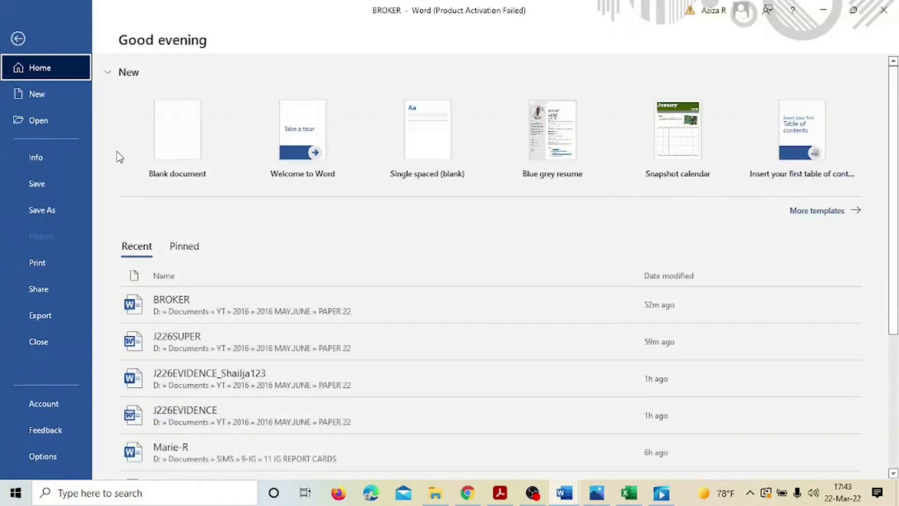
pyautogui.click(18, 38)
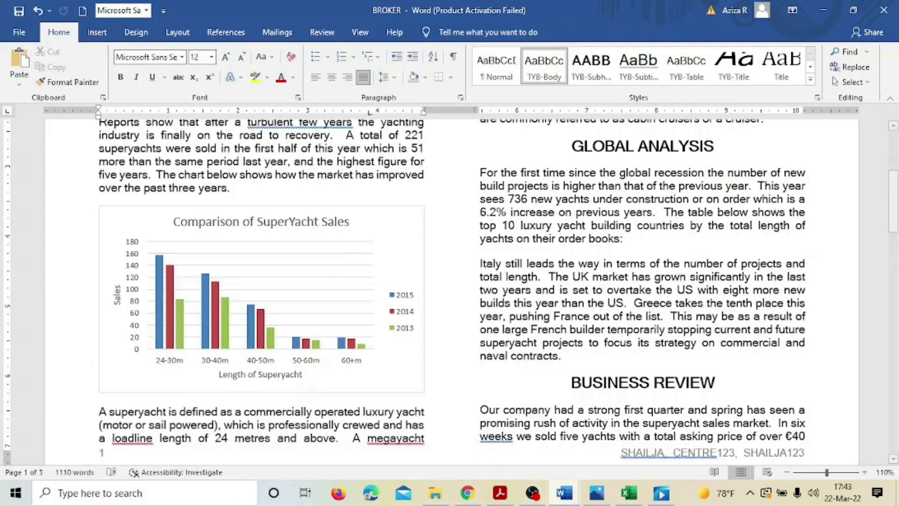
pyautogui.click(18, 12)
# - Switch to the exam paper and read question 15, the EVIDENCE 5 instructions and the marks allocated
pyautogui.click(500, 493)
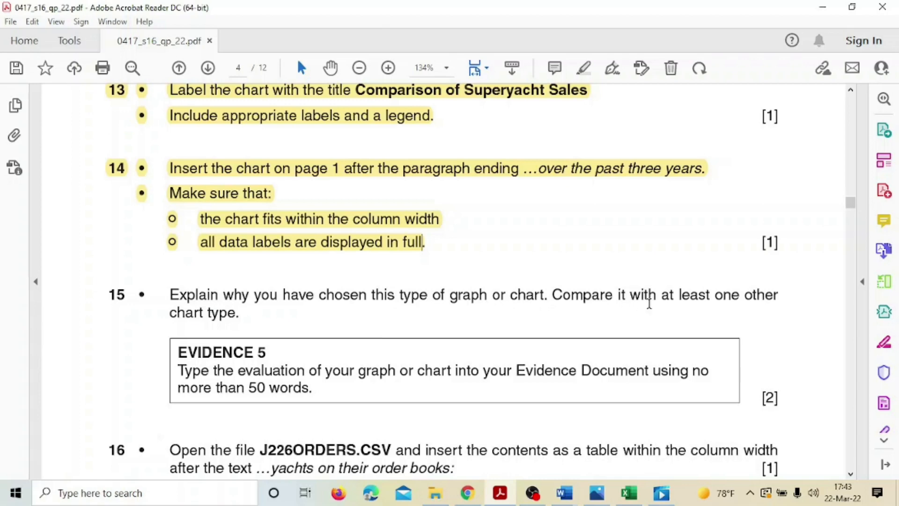
pyautogui.moveTo(765, 298); pyautogui.dragTo(773, 298)
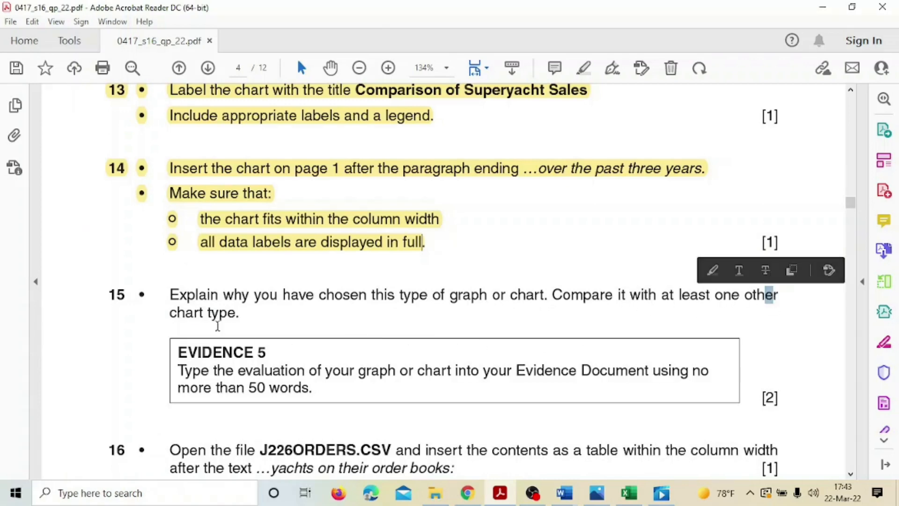
pyautogui.scroll(-3, 309, 350)
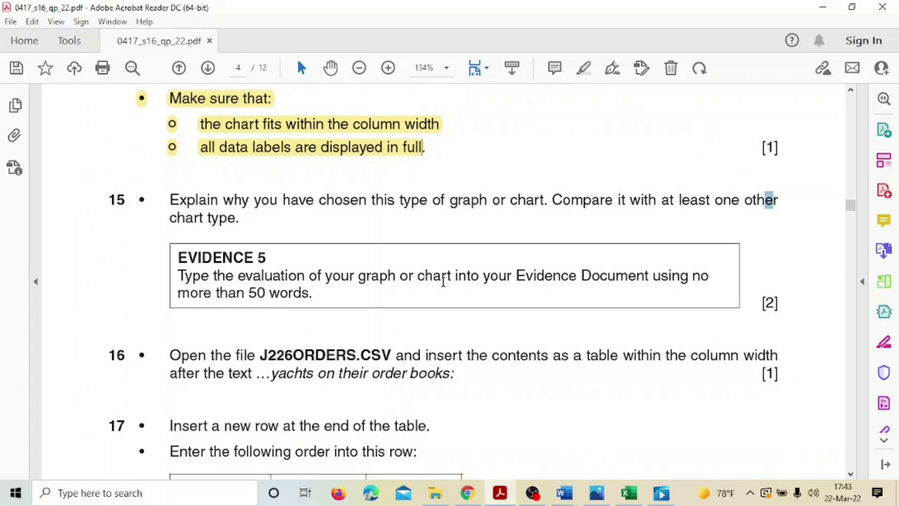
pyautogui.moveTo(471, 280); pyautogui.dragTo(480, 280)
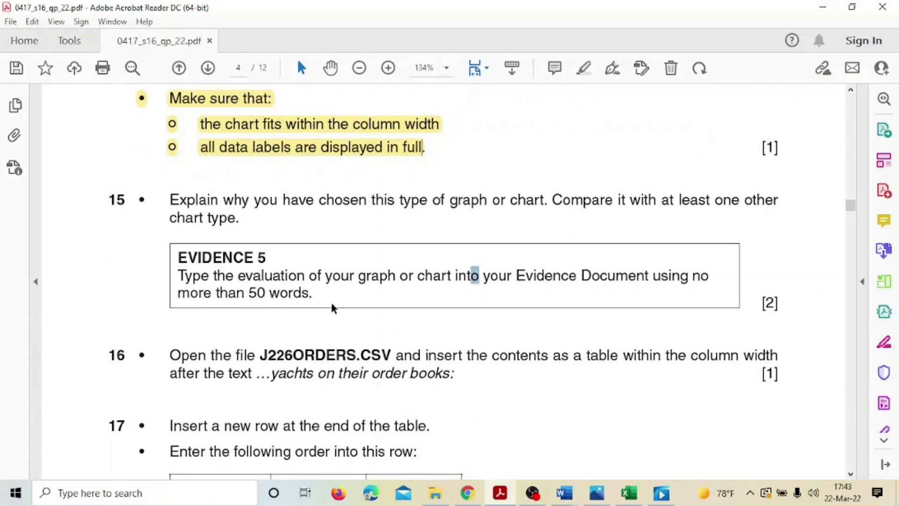
pyautogui.moveTo(777, 304); pyautogui.dragTo(758, 302)
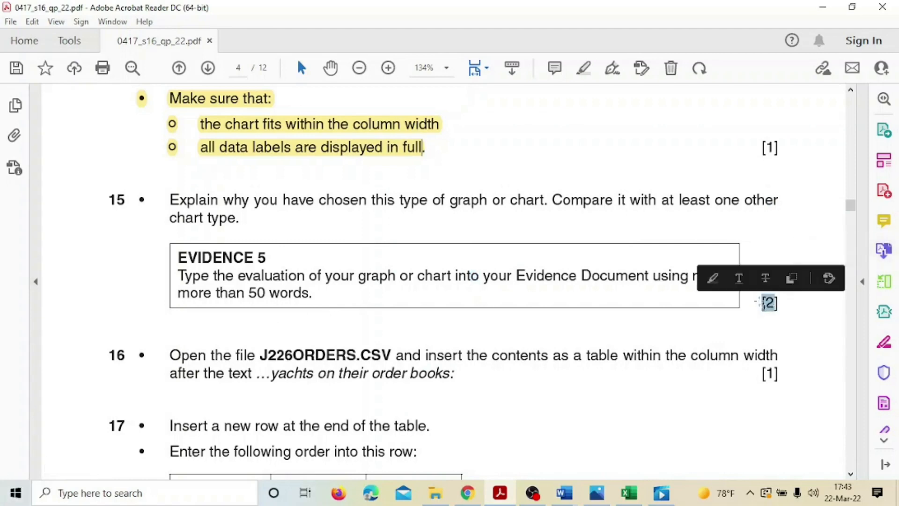
pyautogui.click(772, 311)
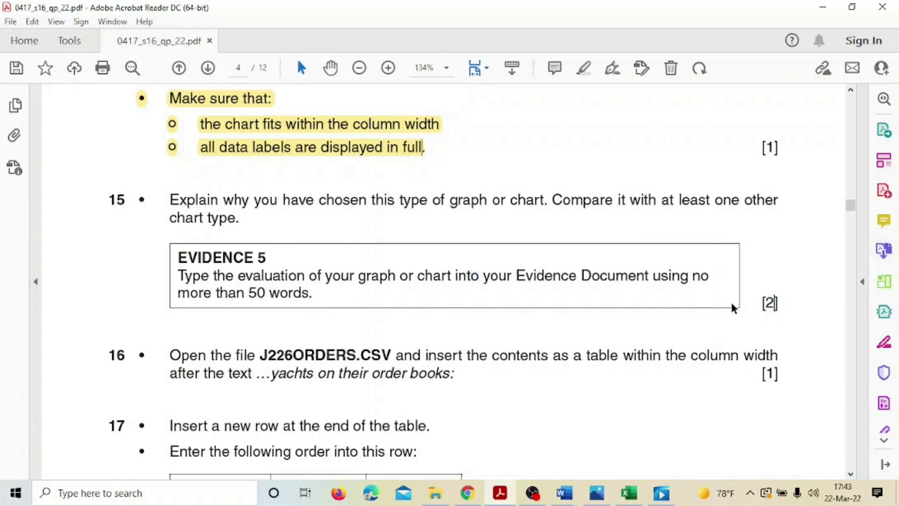
pyautogui.moveTo(760, 304); pyautogui.dragTo(793, 305)
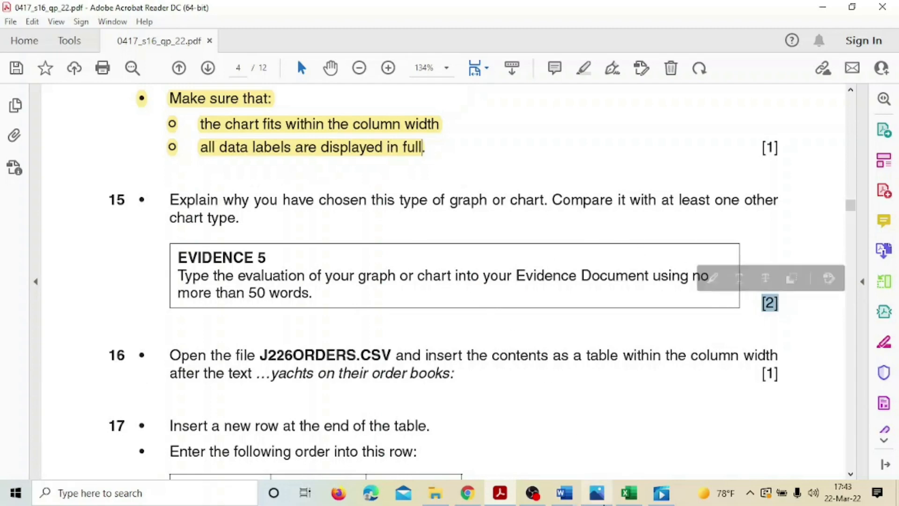
# - Examine the sales chart in the BROKER document and in the J226SALES workbook in Excel to evaluate the chosen chart type
pyautogui.moveTo(573, 497)
pyautogui.click(630, 436)
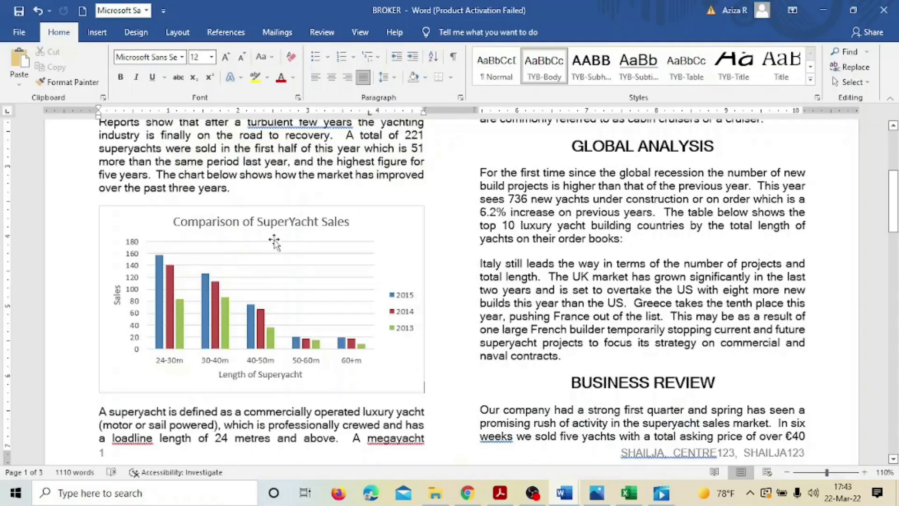
pyautogui.moveTo(218, 325)
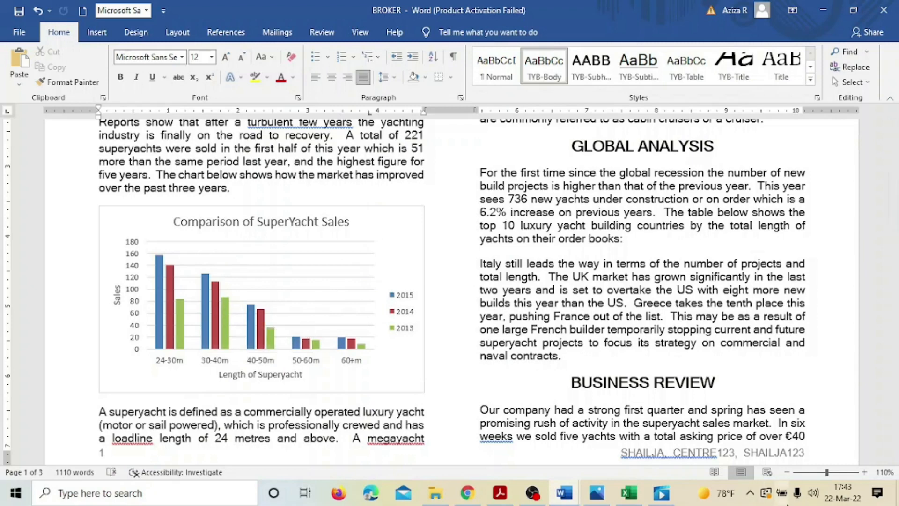
pyautogui.click(630, 494)
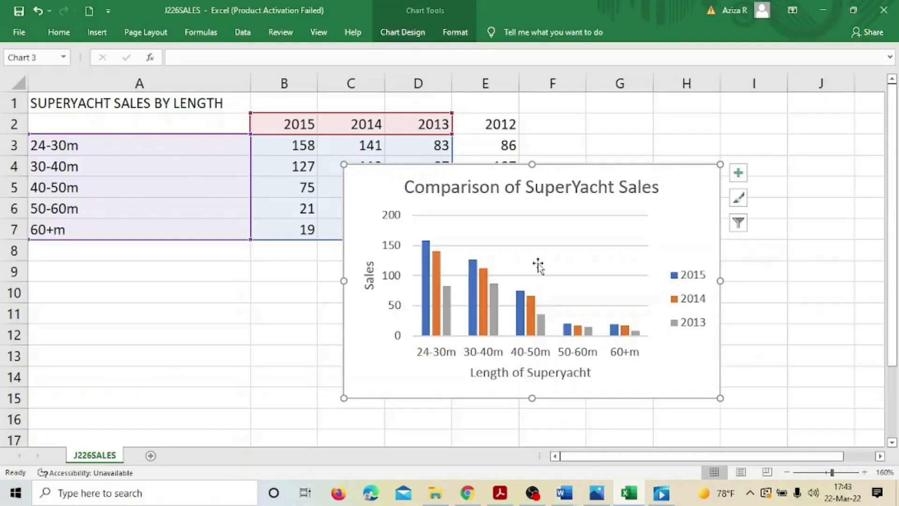
pyautogui.click(280, 32)
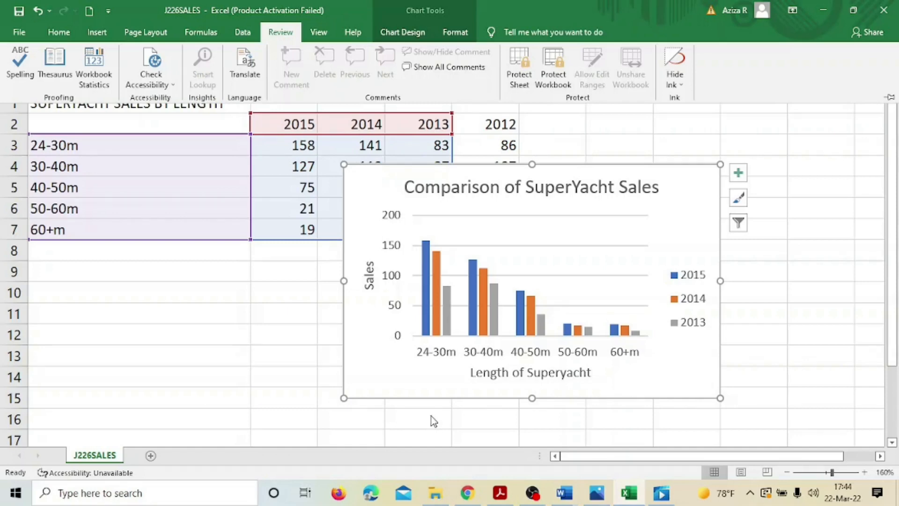
pyautogui.hotkey('ctrl', 'F1')
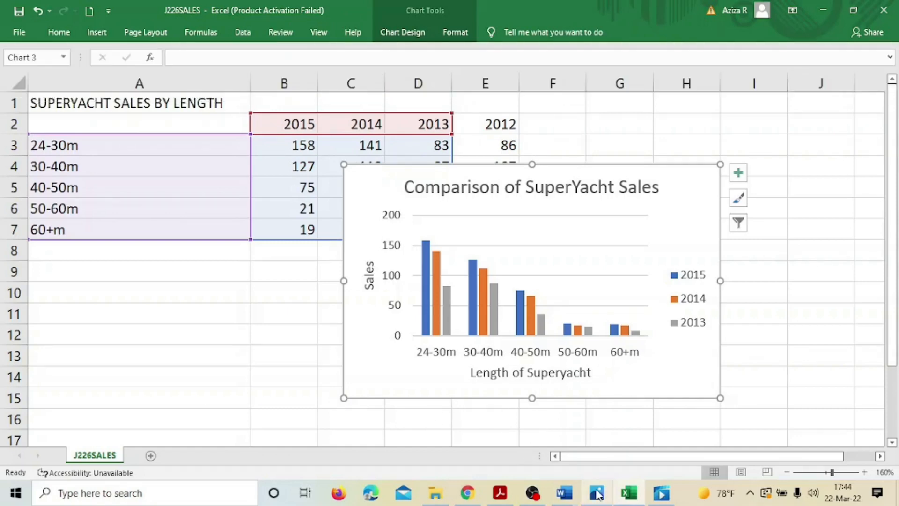
# - Switch to the J226EVIDENCE document in Word and start a numbered list below the Step 15 EVIDENCE 5 heading
pyautogui.moveTo(565, 492)
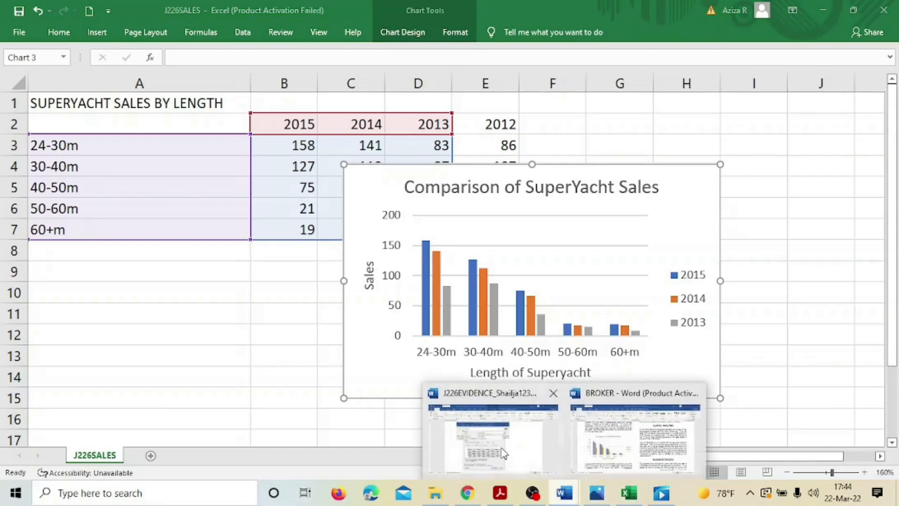
pyautogui.click(502, 449)
pyautogui.scroll(-5, 530, 335)
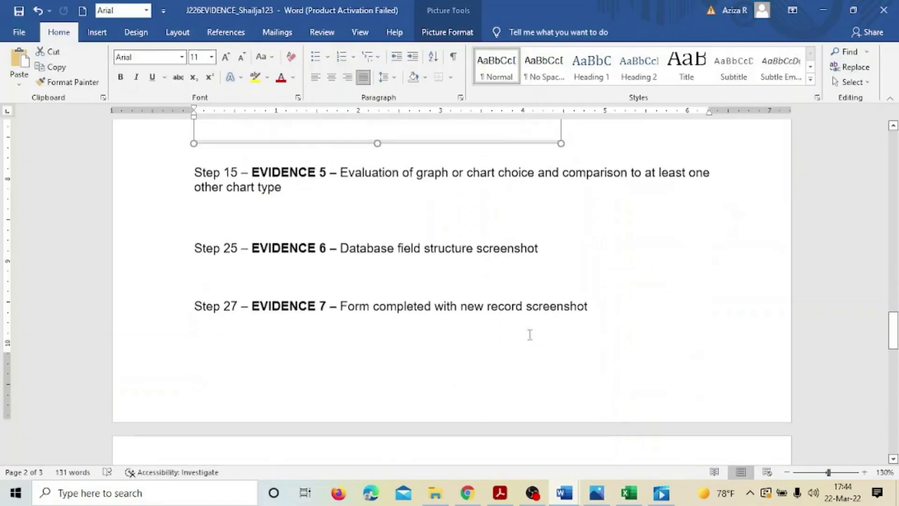
pyautogui.click(208, 208)
pyautogui.write('1,')
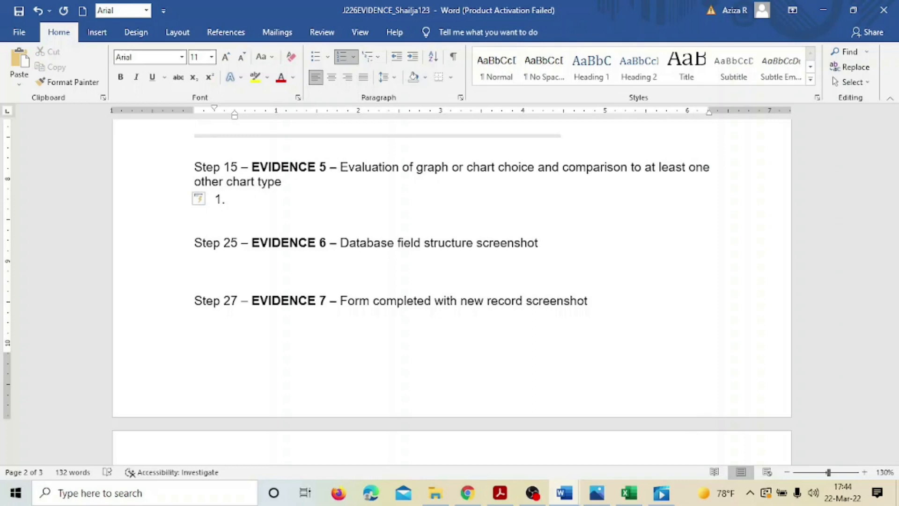
# - Begin the first list point with "The column chart is more clear compare to Stacked chart"
pyautogui.write(' The cp')
pyautogui.press('BackSpace')
pyautogui.write('ou')
pyautogui.press('BackSpace')
pyautogui.write('lumn chart os')
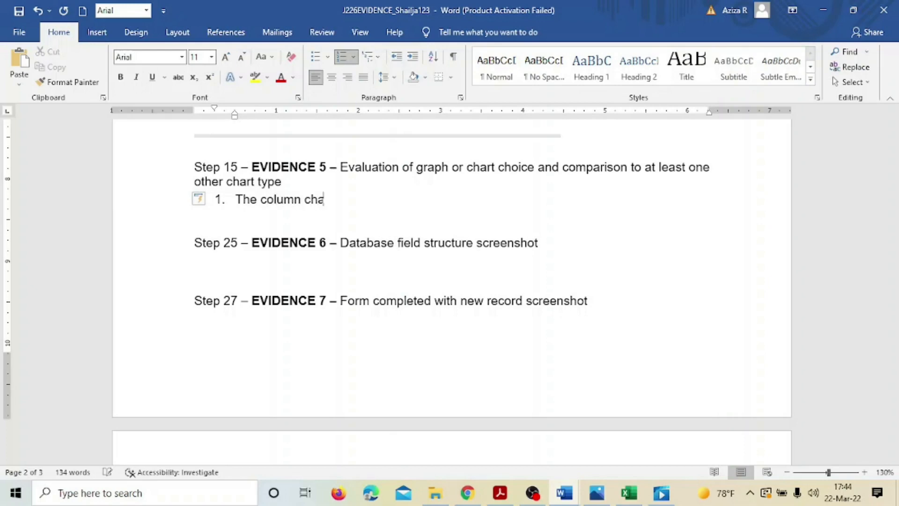
pyautogui.press('BackSpace')
pyautogui.press('BackSpace')
pyautogui.press('BackSpace')
pyautogui.write('is more clear co')
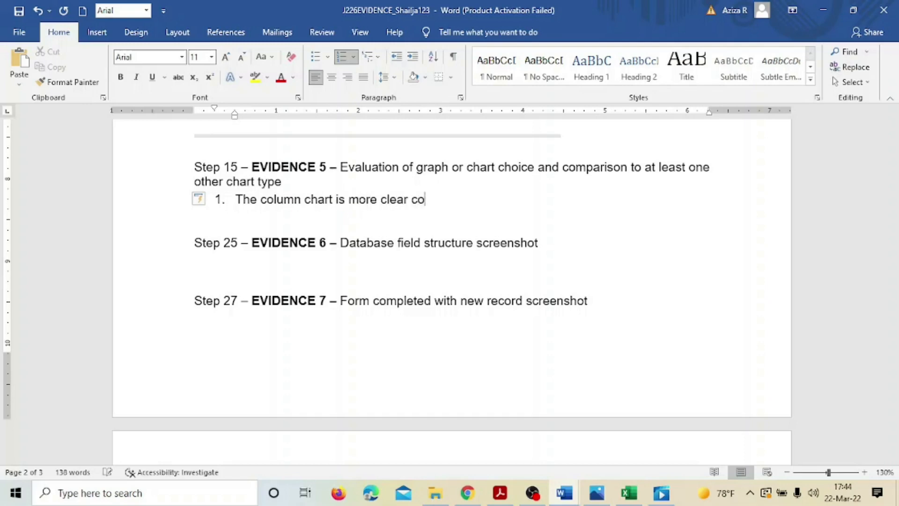
pyautogui.write('mpare to STat')
pyautogui.press('BackSpace')
pyautogui.press('BackSpace')
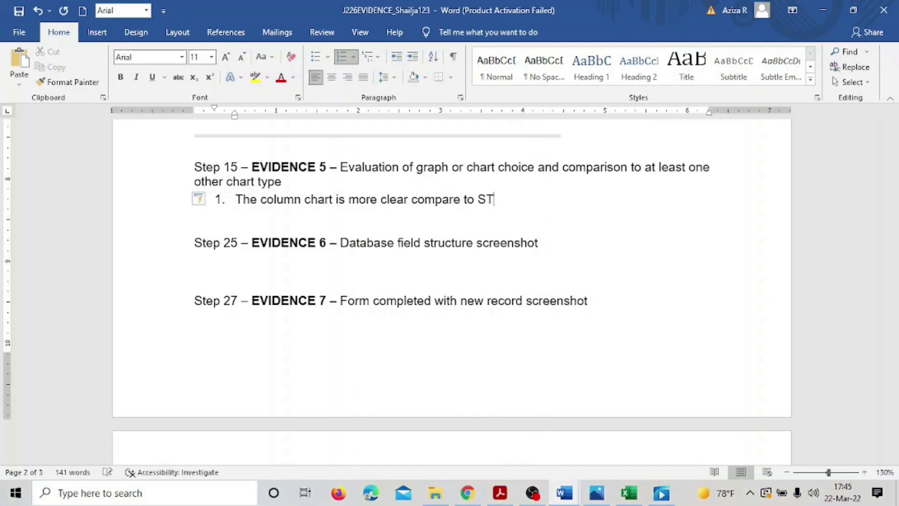
pyautogui.press('BackSpace')
pyautogui.write('tacked ')
pyautogui.write('s')
pyautogui.press('BackSpace')
pyautogui.write('chjaa')
pyautogui.press('BackSpace')
pyautogui.press('BackSpace')
pyautogui.press('BackSpace')
pyautogui.write('a')
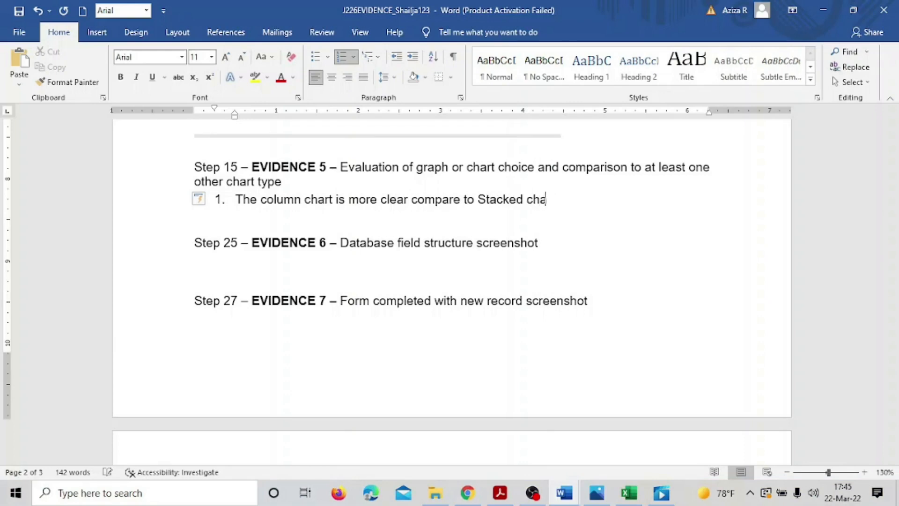
# - Complete the first point with "as the years colors are stacked and its difficult to distinguish or compare the variations." and start a second point
pyautogui.write('rt as the years col')
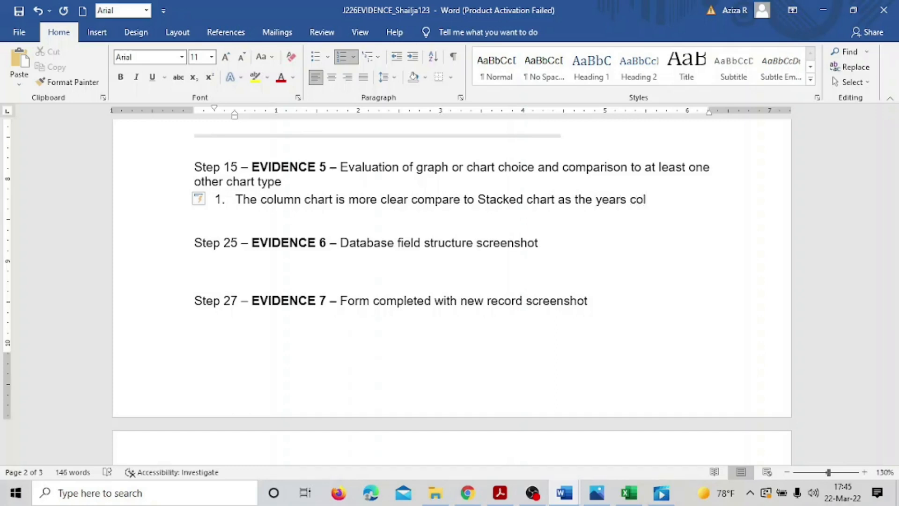
pyautogui.write('ors are stacked')
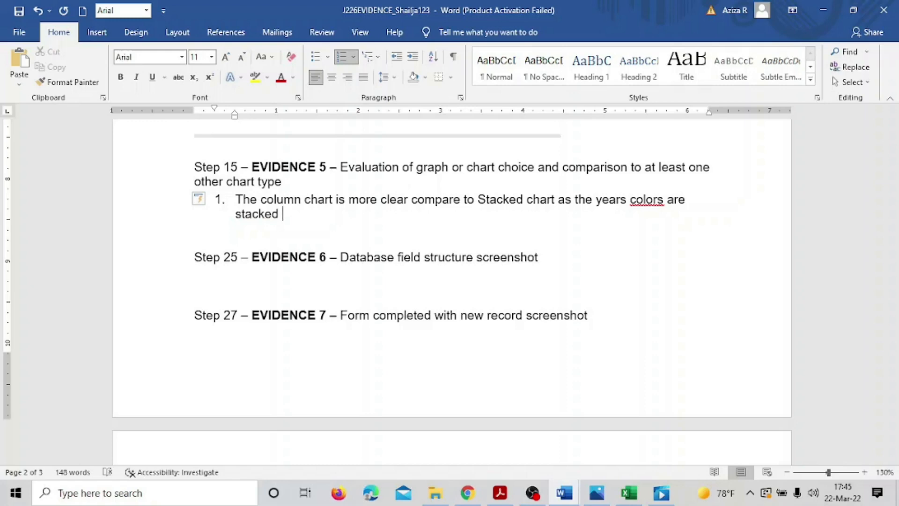
pyautogui.write(' and its diffi')
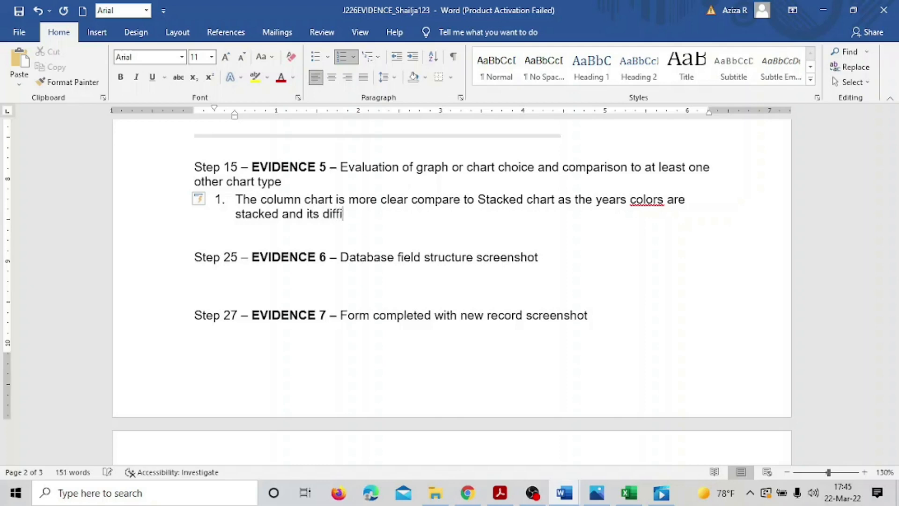
pyautogui.write('cult to dis')
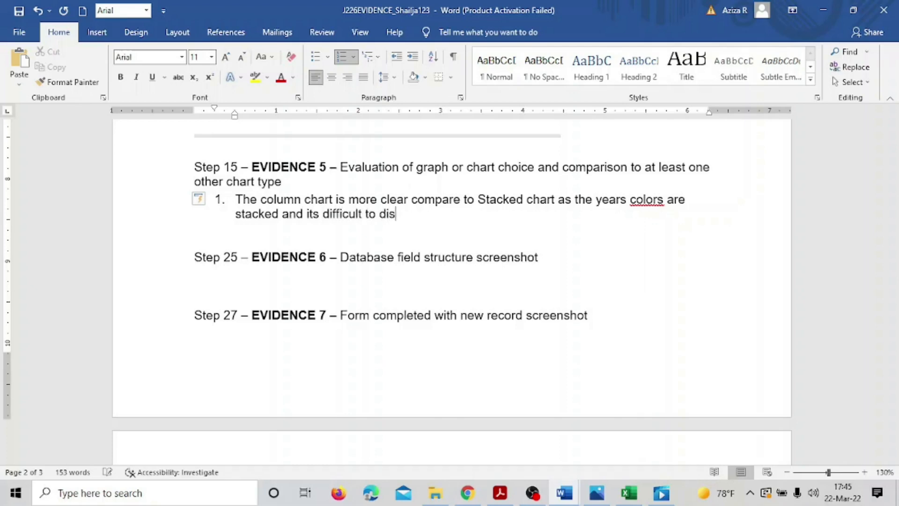
pyautogui.write('tinguish or com')
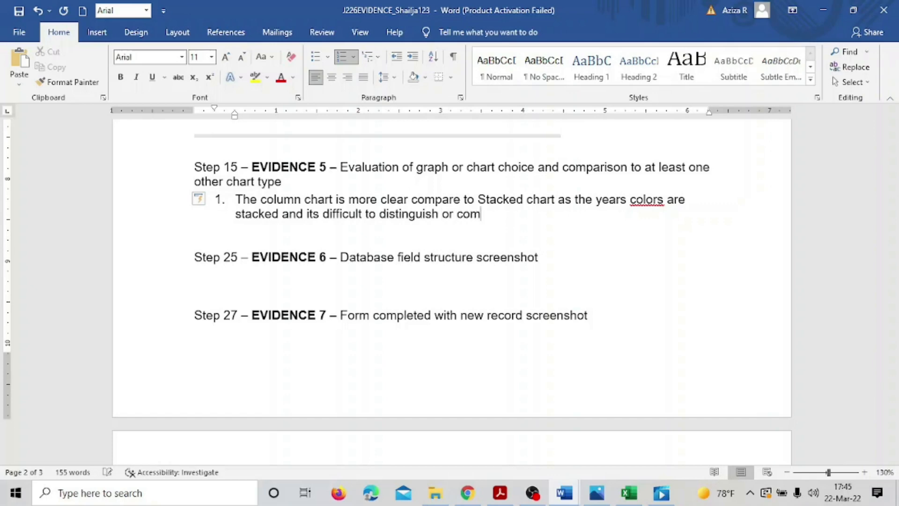
pyautogui.write('pare the variable')
pyautogui.press('BackSpace')
pyautogui.press('BackSpace')
pyautogui.press('BackSpace')
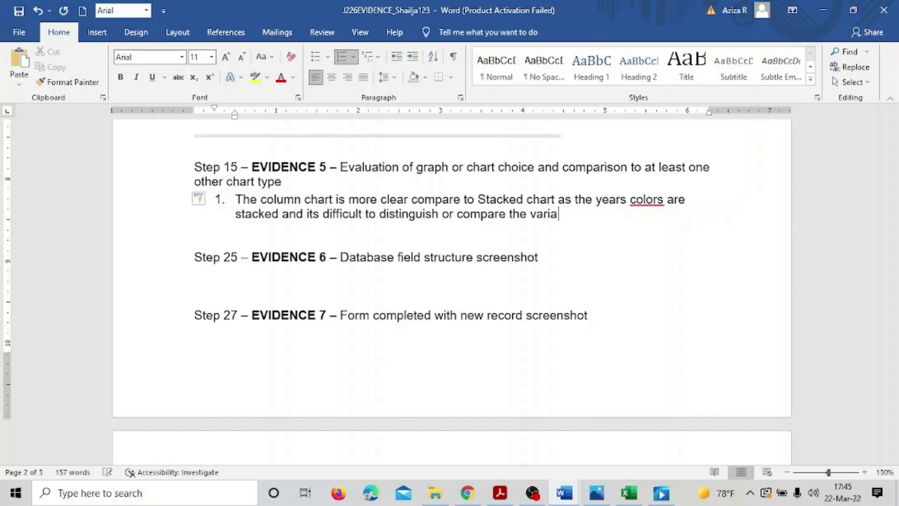
pyautogui.write('tions.')
pyautogui.press('Return')
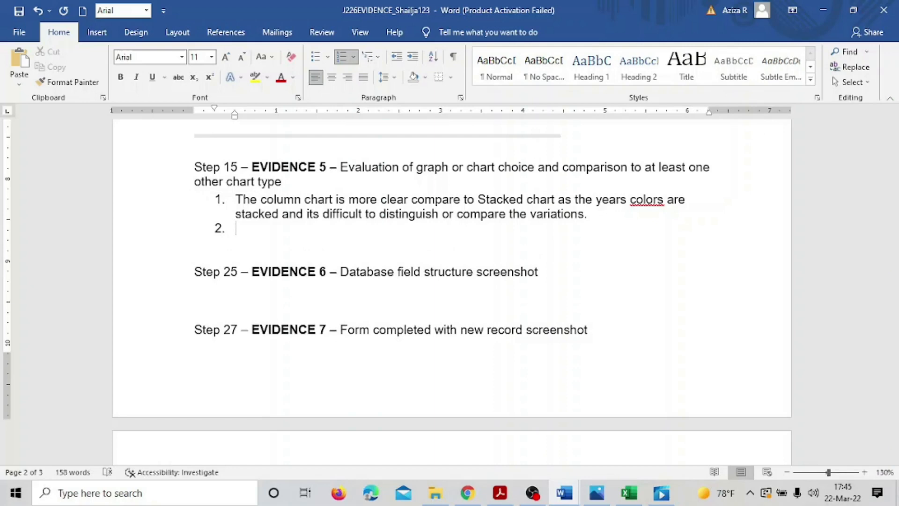
# - Write the second point as "The column chart is simple and the labels can be mentioned clearly under the columns"
pyautogui.write('The co')
pyautogui.press('BackSpace')
pyautogui.write('olumn chart is ')
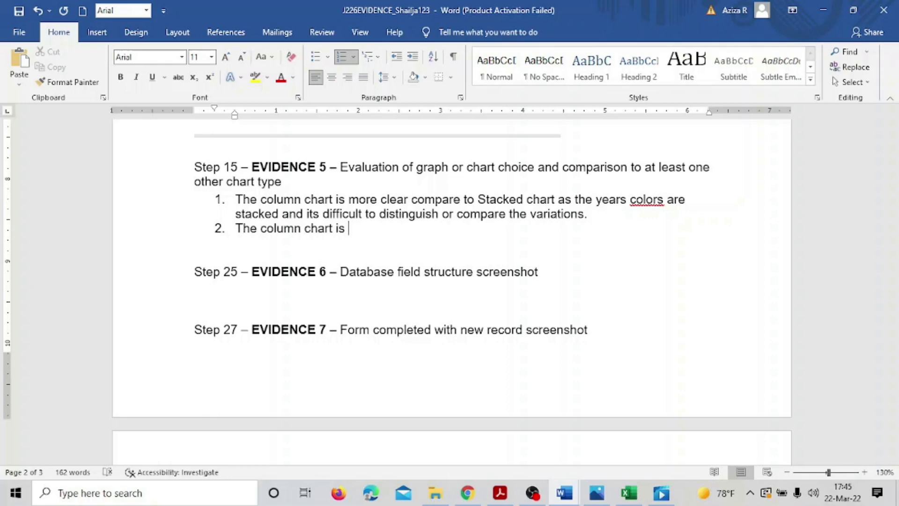
pyautogui.write('simple')
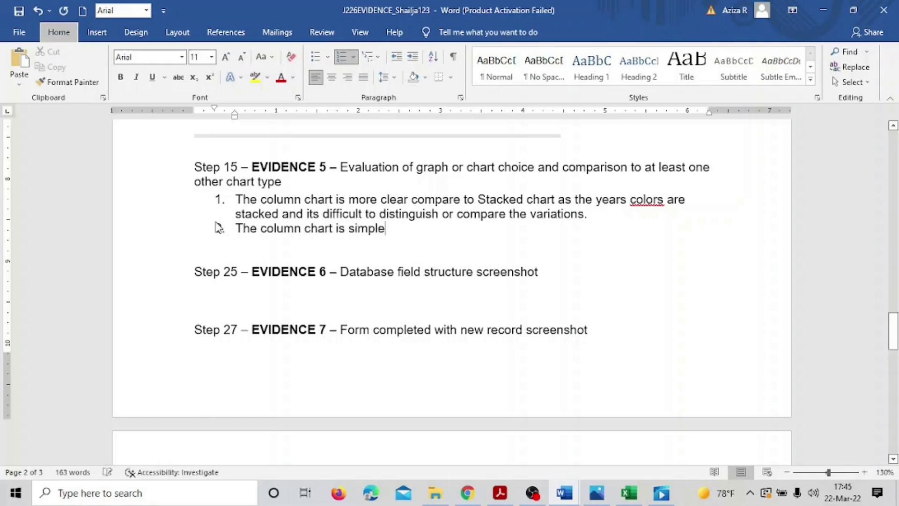
pyautogui.hotkey('alt', 'a')
pyautogui.press('d')
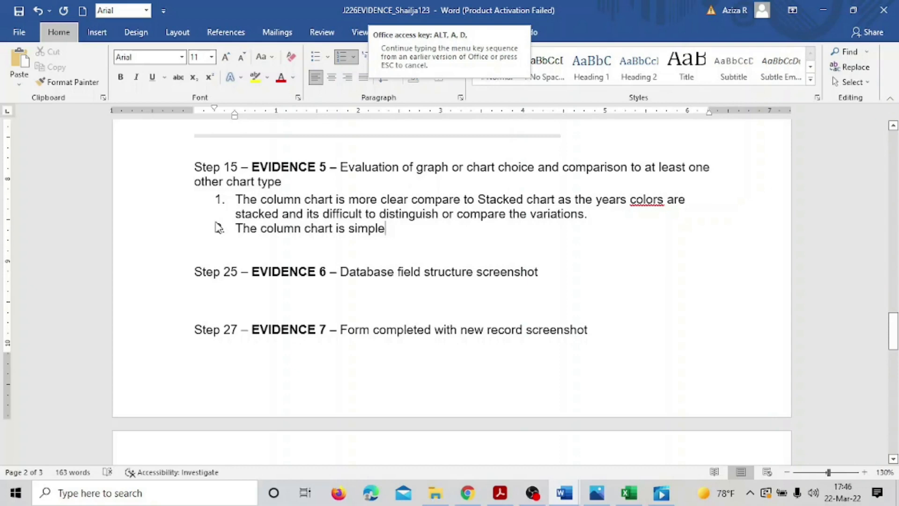
pyautogui.press('Escape')
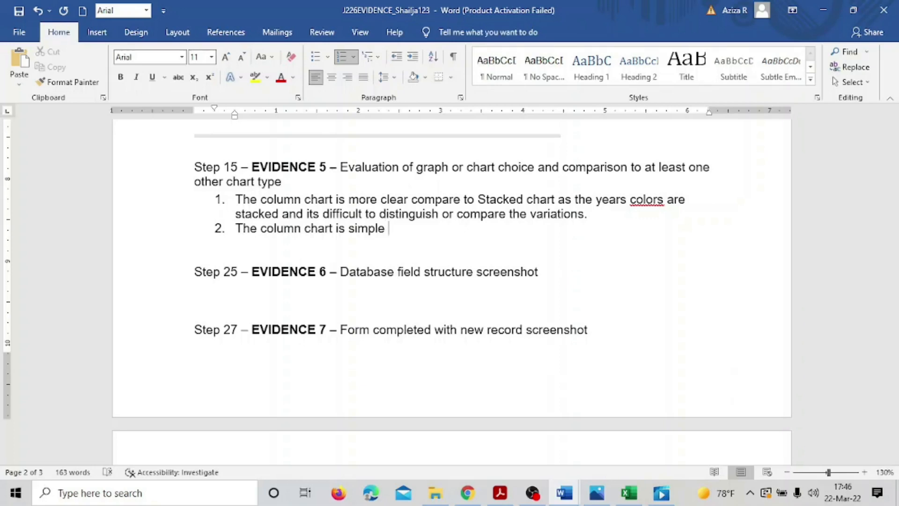
pyautogui.write('and the lab')
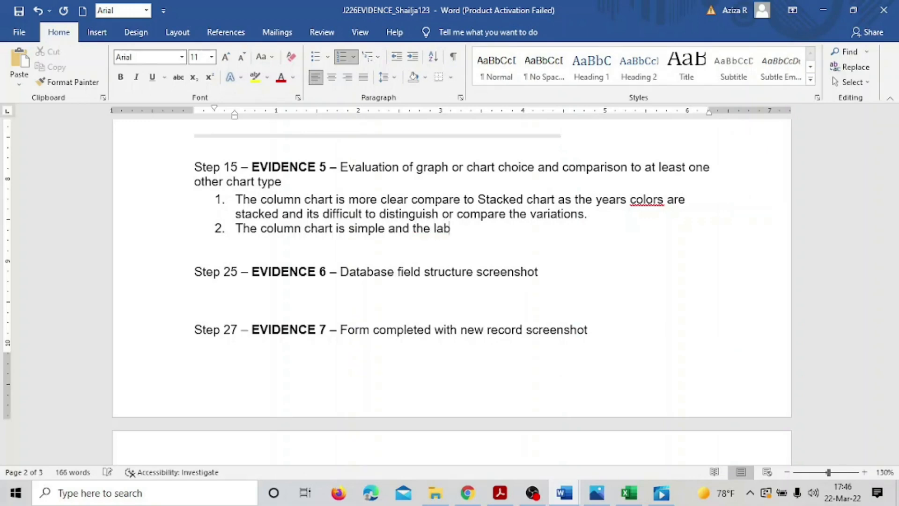
pyautogui.write('els can be mentions')
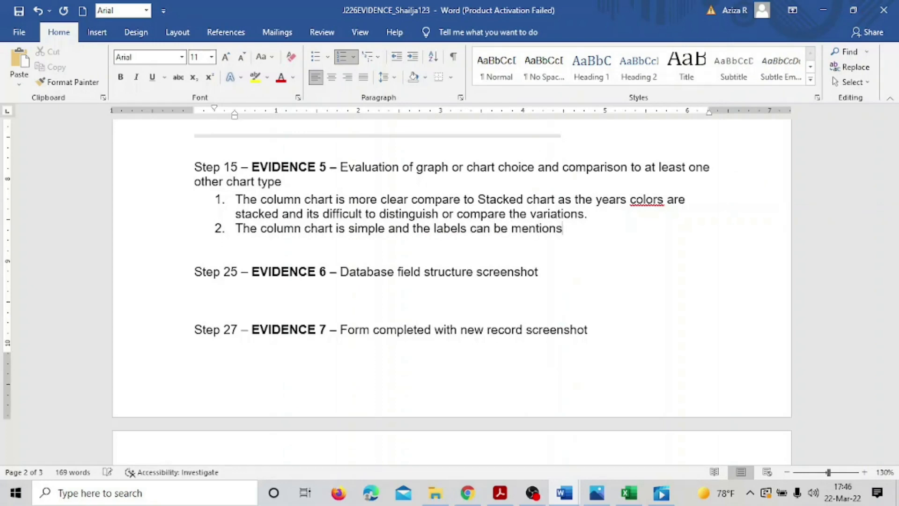
pyautogui.press('BackSpace')
pyautogui.write('ed clearly')
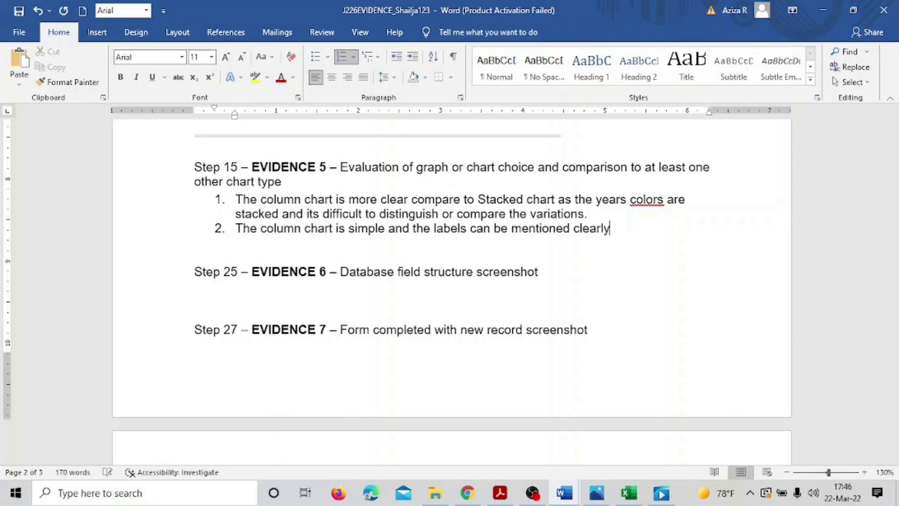
pyautogui.write(' under the')
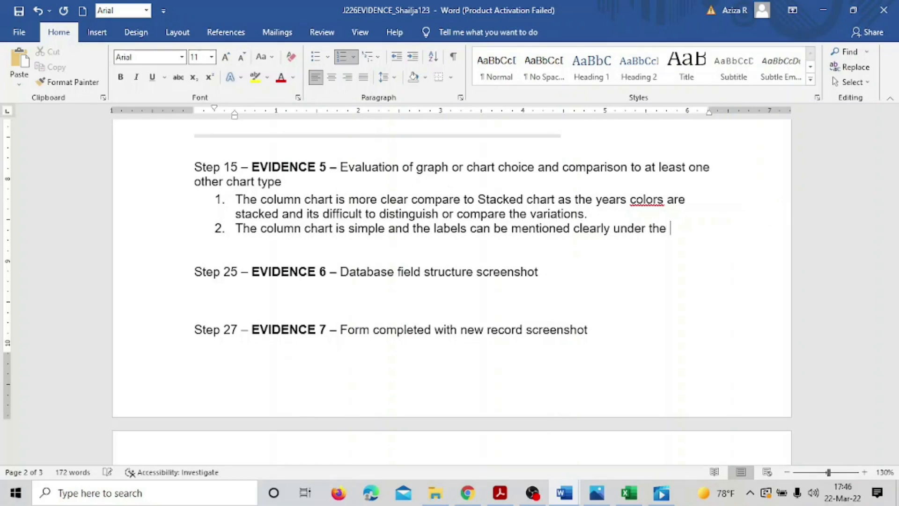
pyautogui.write(' columns ')
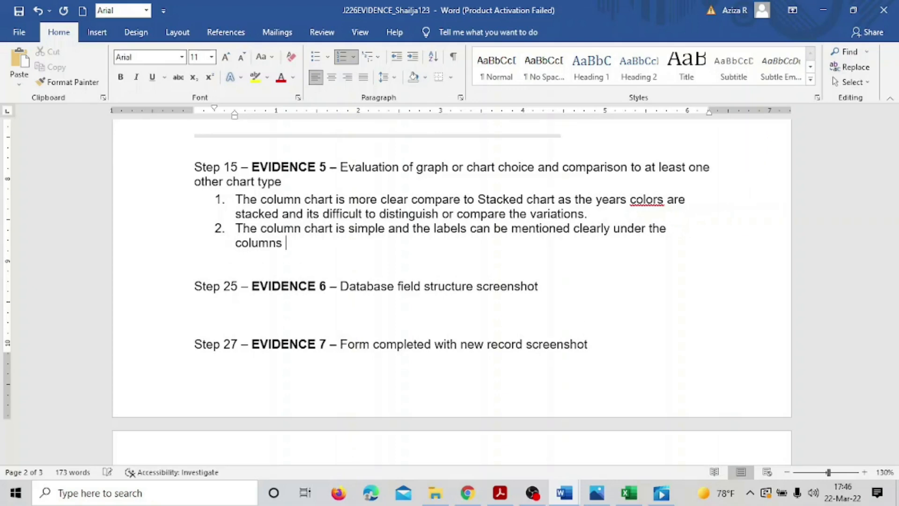
# - Finish the second point with "without confusion with other data." and save the J226EVIDENCE document
pyautogui.write('without con')
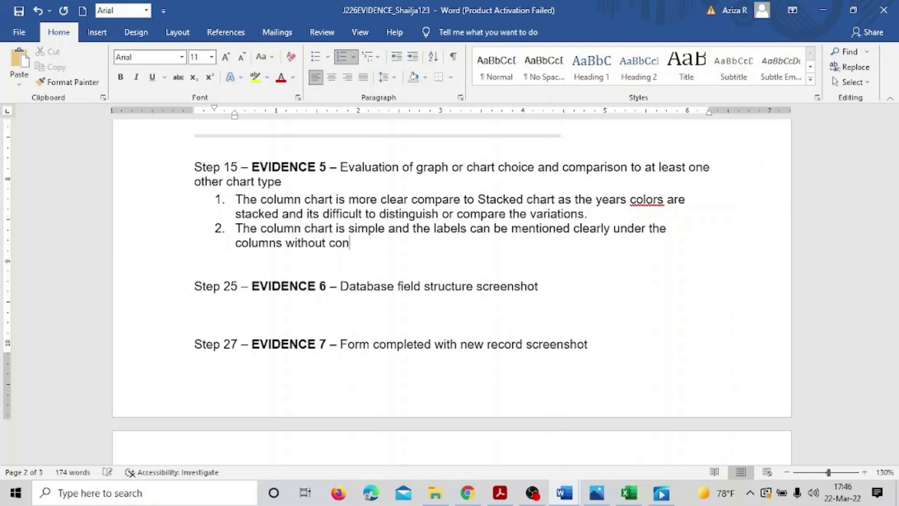
pyautogui.write('fusion with ')
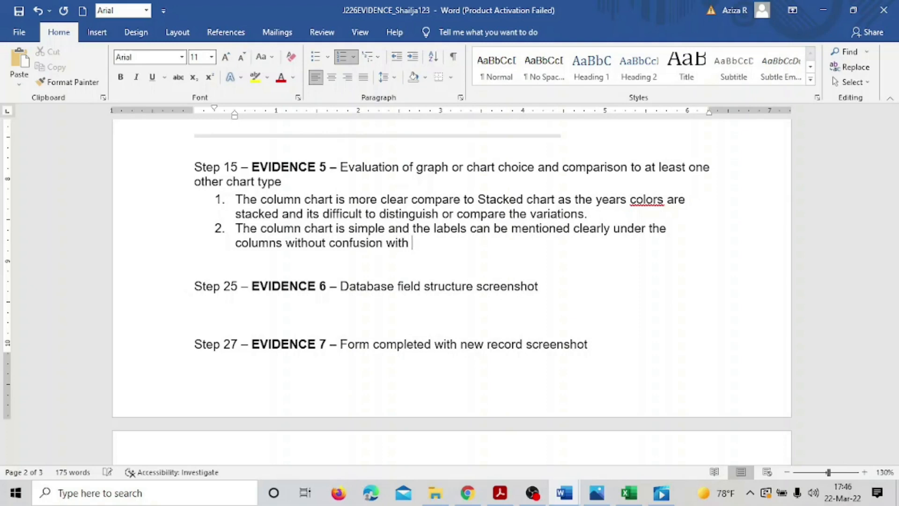
pyautogui.write('other data.')
pyautogui.click(23, 10)
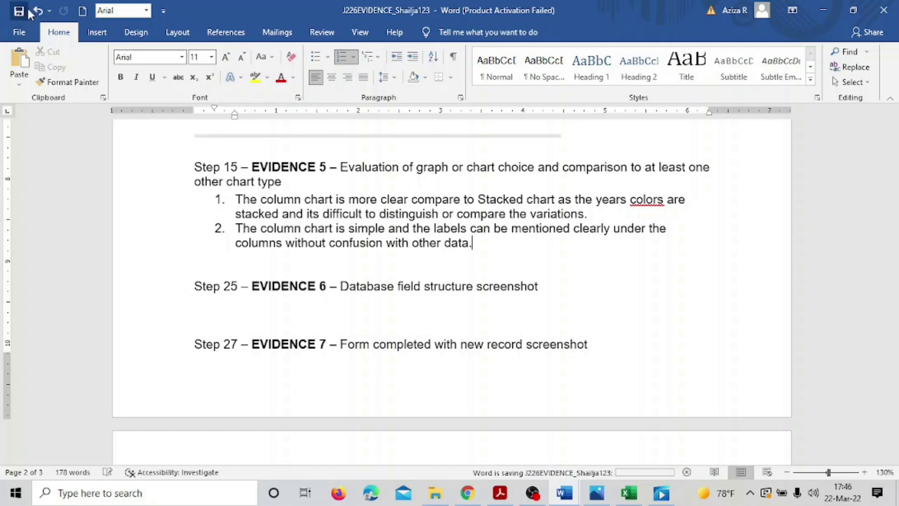
# - Switch to the exam paper in Acrobat Reader and highlight question 15 with its EVIDENCE 5 instructions as completed
pyautogui.click(500, 492)
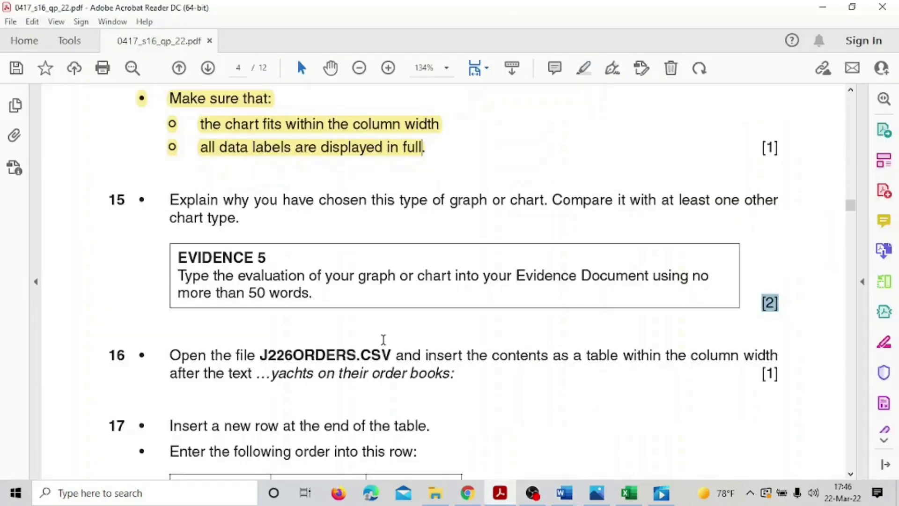
pyautogui.moveTo(110, 199); pyautogui.dragTo(314, 291)
pyautogui.click(332, 271)
# - Read question 16 for the source file and the text after which its contents are inserted as a table
pyautogui.scroll(-5, 327, 277)
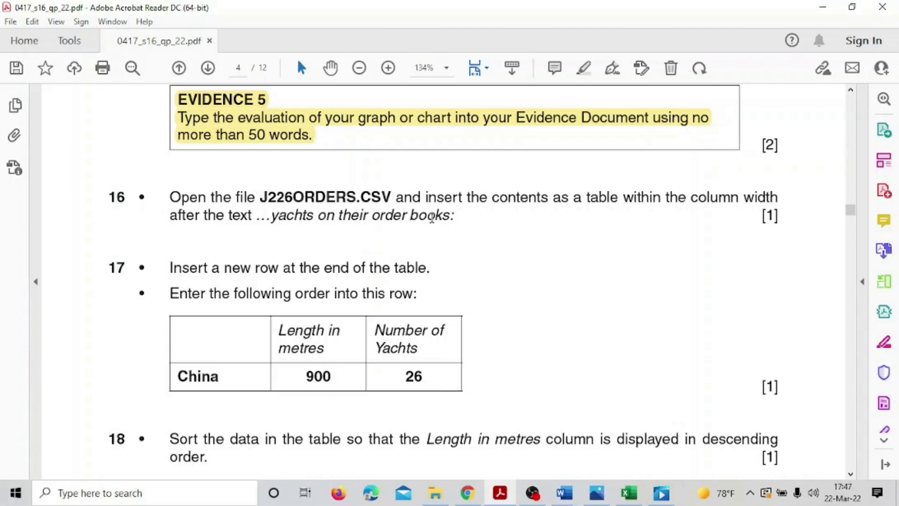
pyautogui.moveTo(258, 216); pyautogui.dragTo(431, 217)
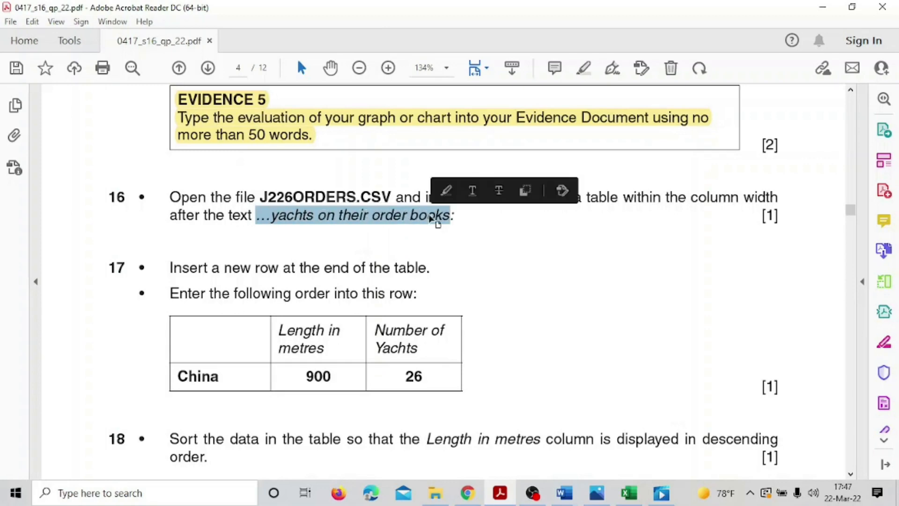
pyautogui.moveTo(268, 197); pyautogui.dragTo(379, 200)
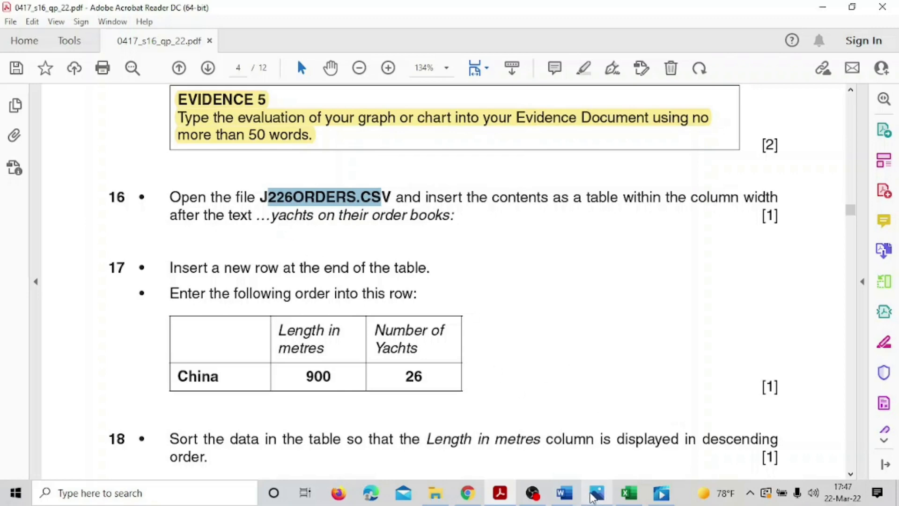
# - Switch to the BROKER document in Word and search it for "yacht on"
pyautogui.click(563, 495)
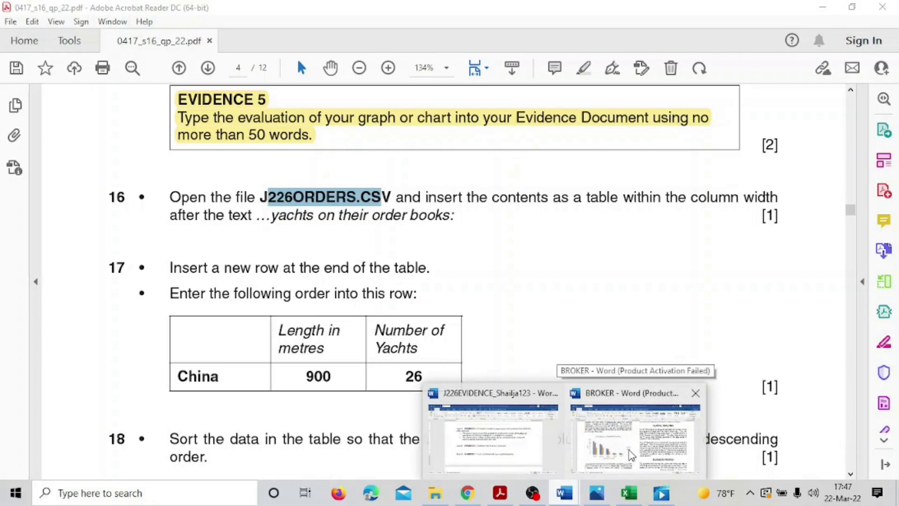
pyautogui.click(632, 454)
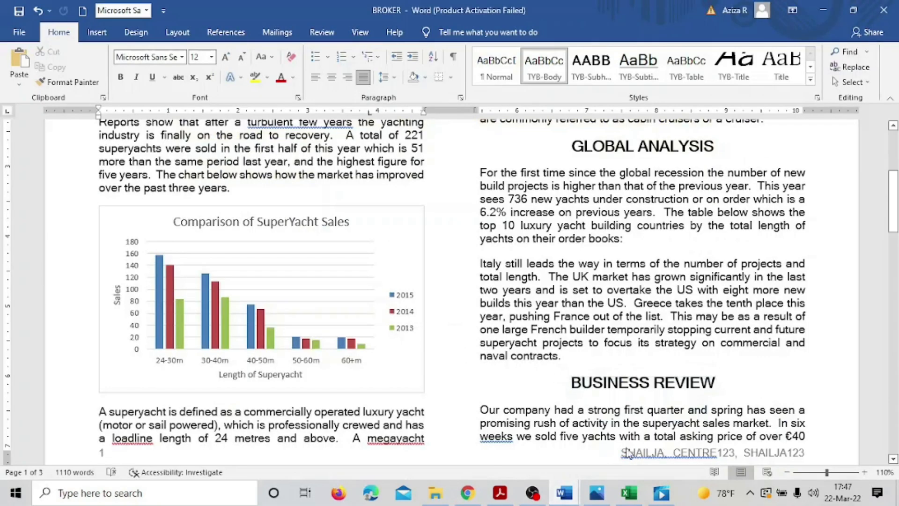
pyautogui.click(843, 52)
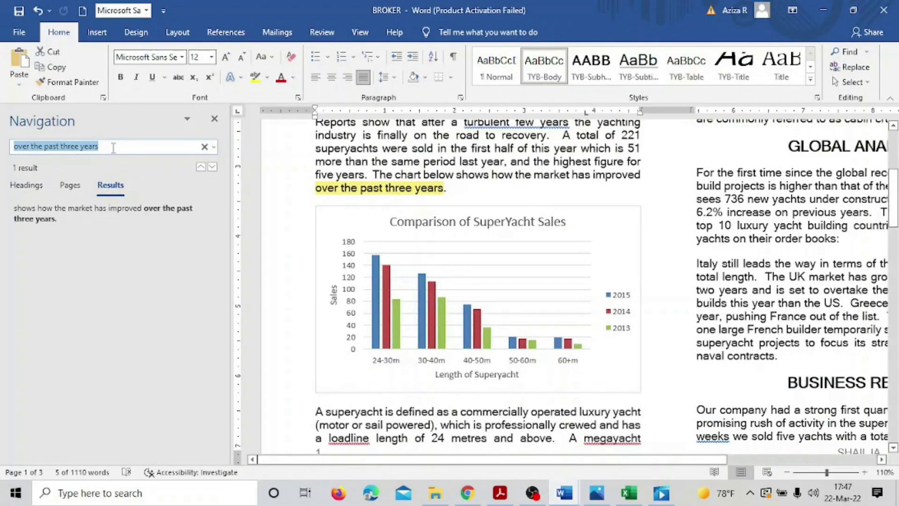
pyautogui.write('yea')
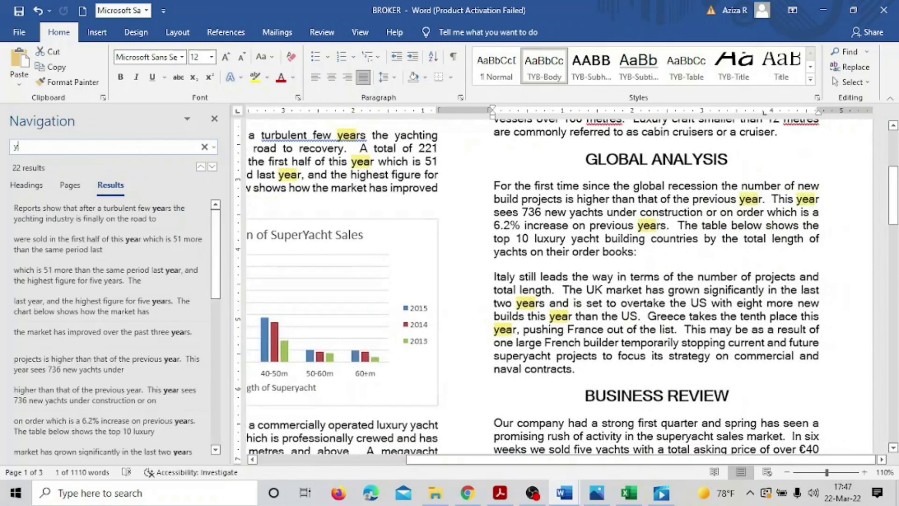
pyautogui.press('BackSpace')
pyautogui.press('BackSpace')
pyautogui.write('acht on')
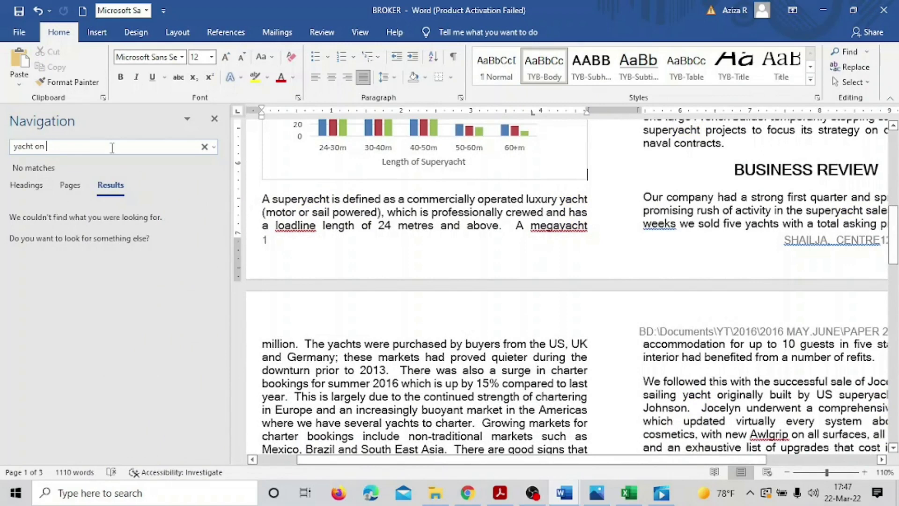
# - Check question 16's wording in the exam paper, and search the BROKER document in Word for "yacht on their order books"
pyautogui.click(500, 494)
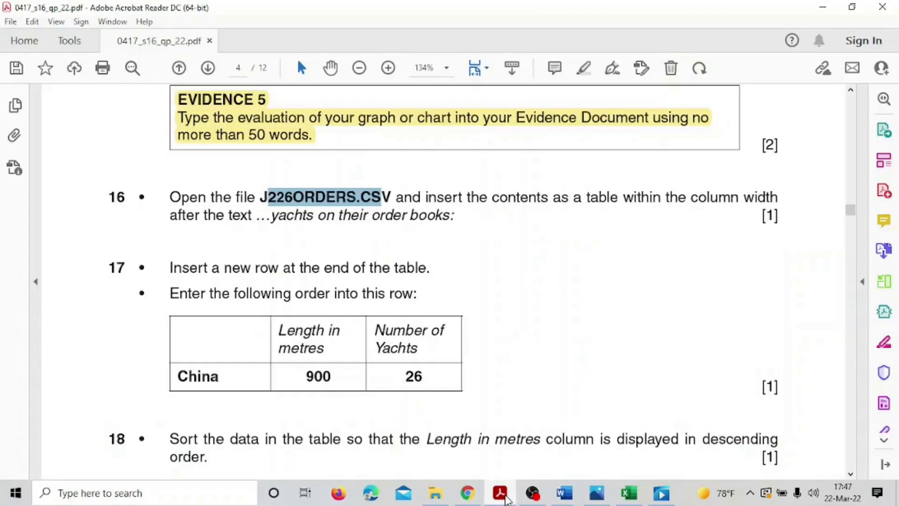
pyautogui.click(565, 492)
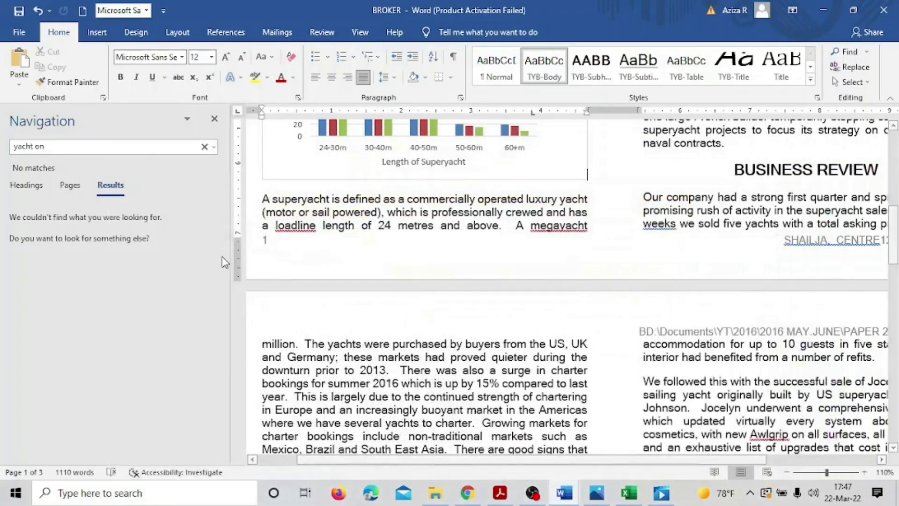
pyautogui.click(52, 149)
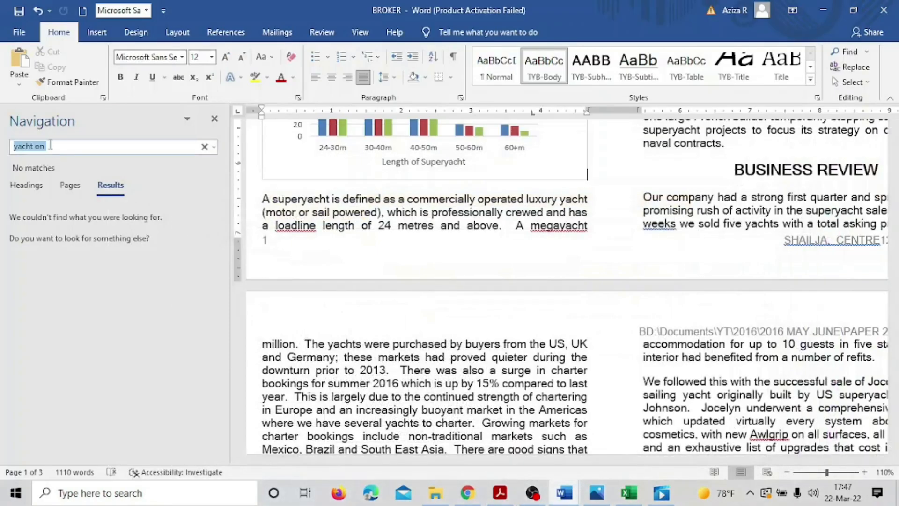
pyautogui.click(50, 145)
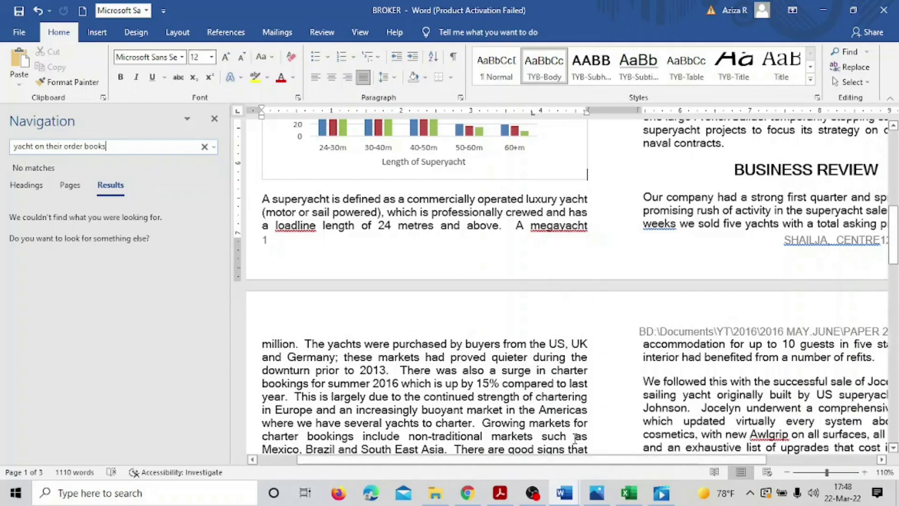
pyautogui.moveTo(643, 461); pyautogui.dragTo(753, 461)
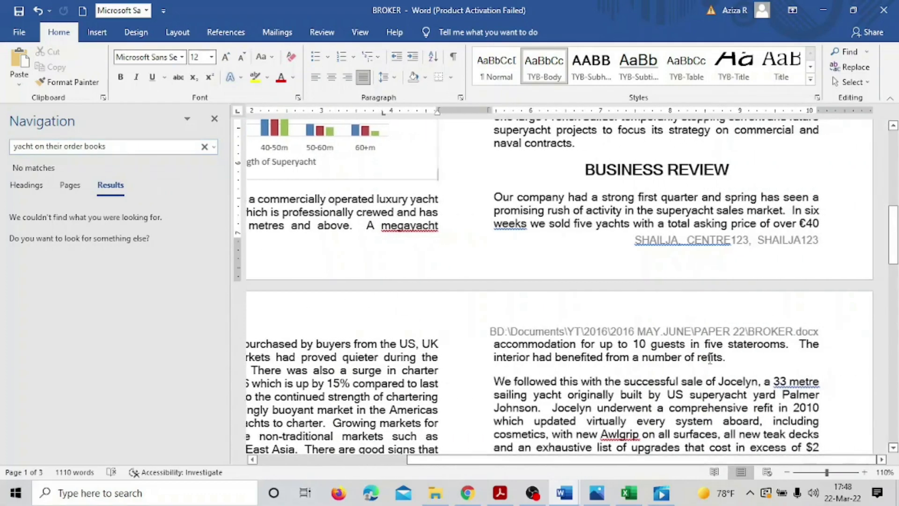
pyautogui.scroll(8, 711, 359)
pyautogui.scroll(-2, 710, 356)
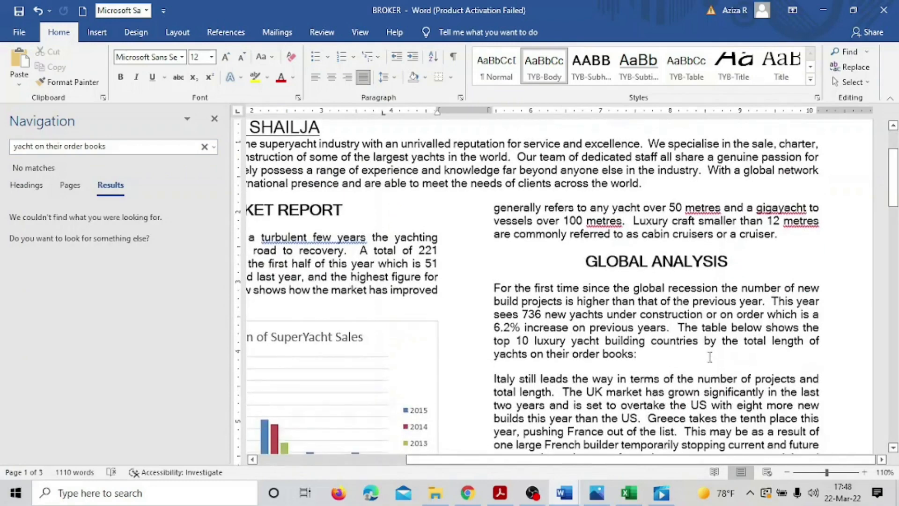
pyautogui.scroll(-9, 711, 357)
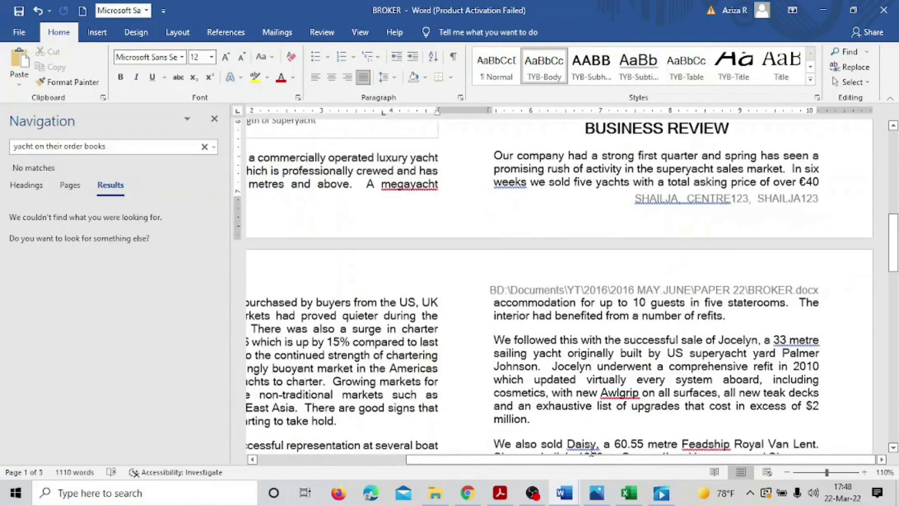
# - Recheck the insertion text in the exam paper, and search the BROKER document in Word for "yachts on their"
pyautogui.click(508, 494)
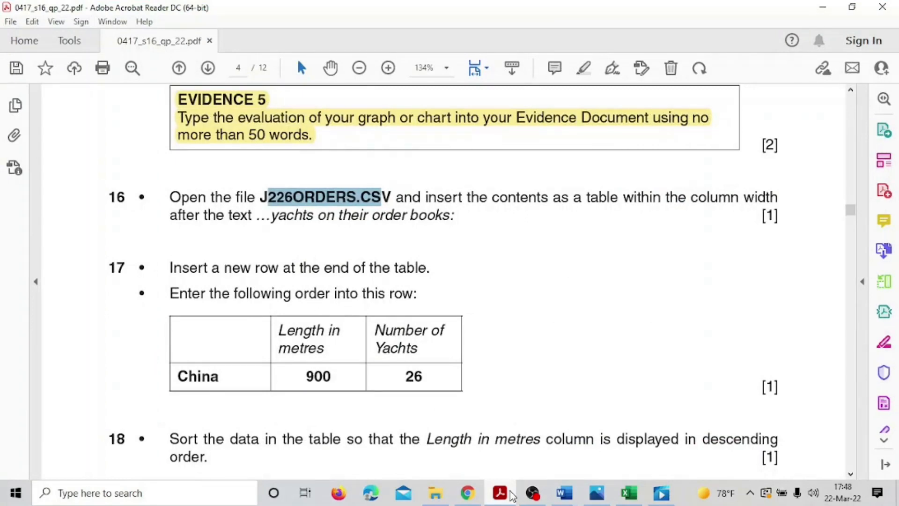
pyautogui.click(565, 492)
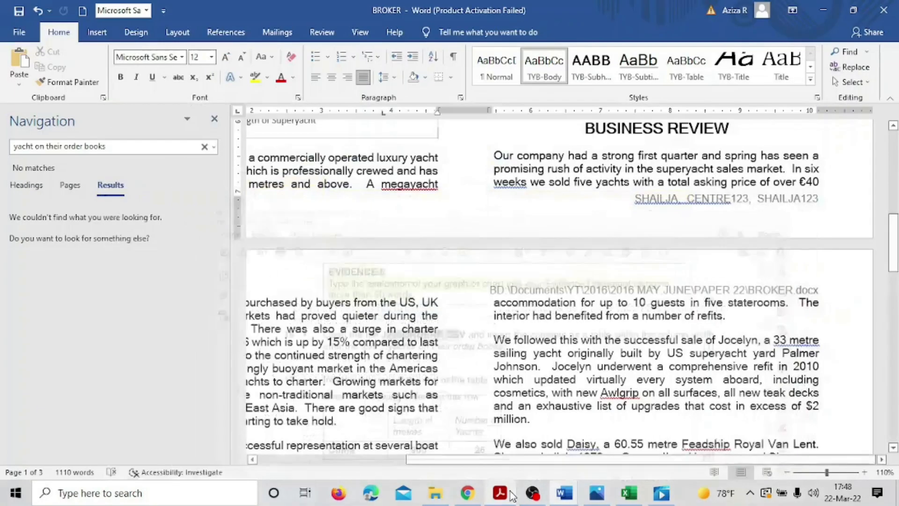
pyautogui.tripleClick(32, 147)
pyautogui.press('BackSpace')
pyautogui.write('s')
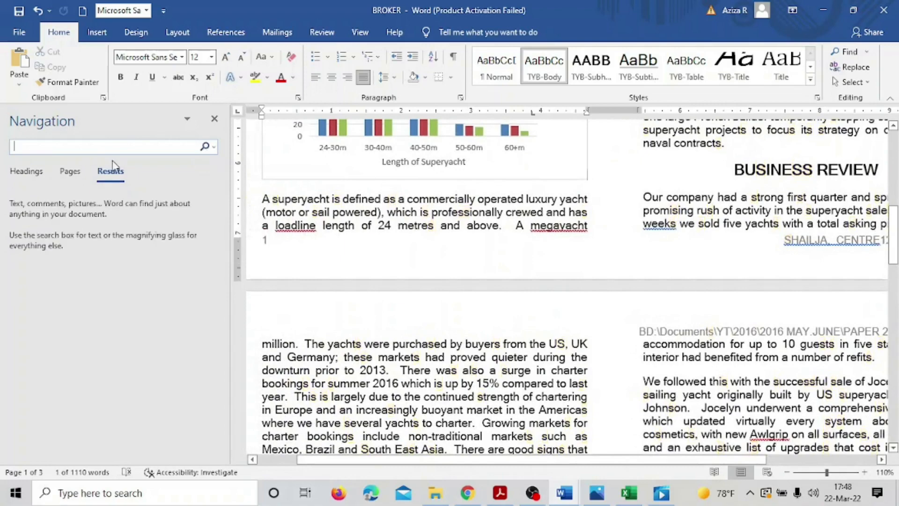
pyautogui.write('yach')
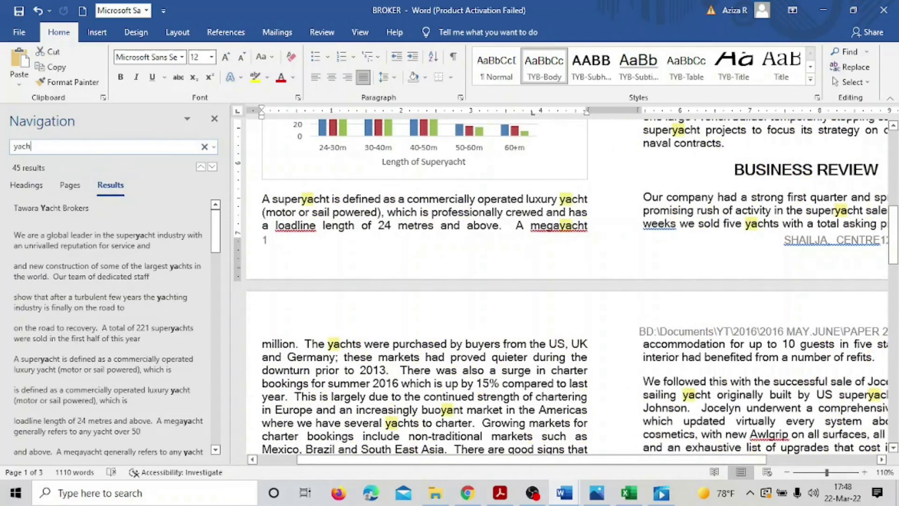
pyautogui.write('tss on their')
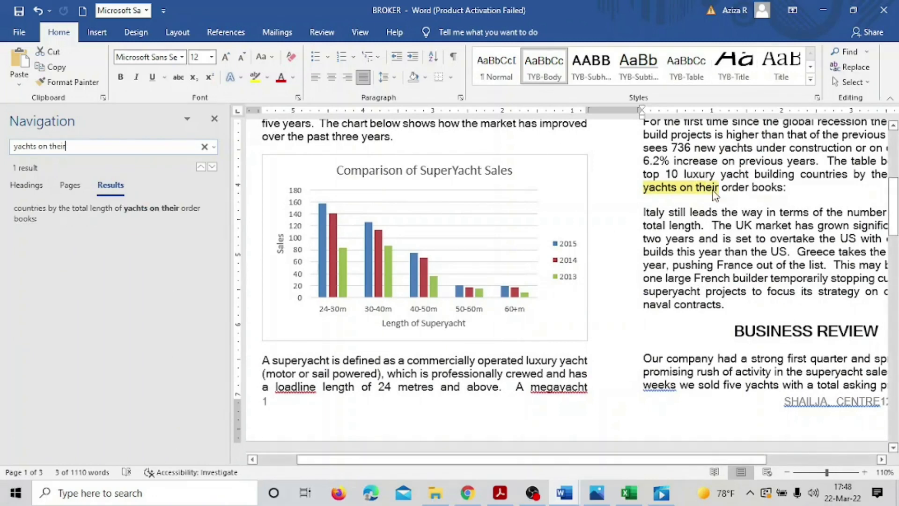
# - Add an empty paragraph after "yachts on their order books:" and close the document search
pyautogui.click(791, 189)
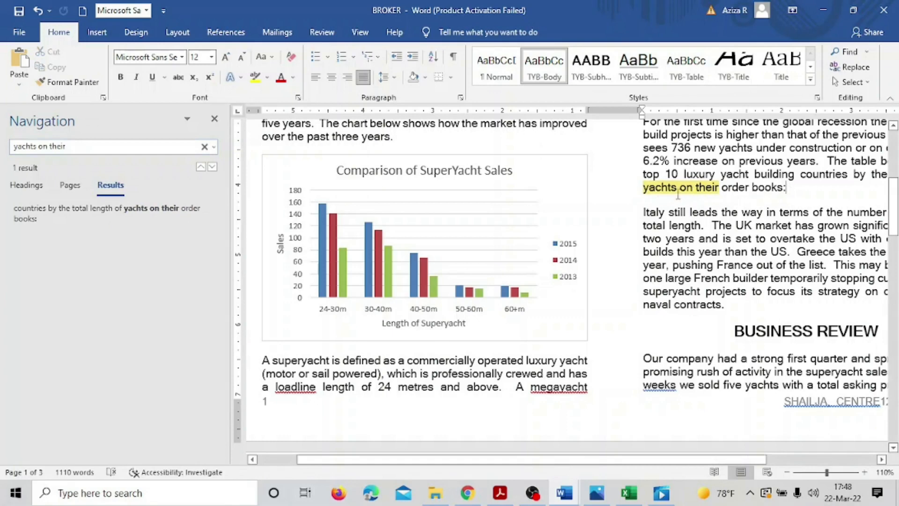
pyautogui.press('Return')
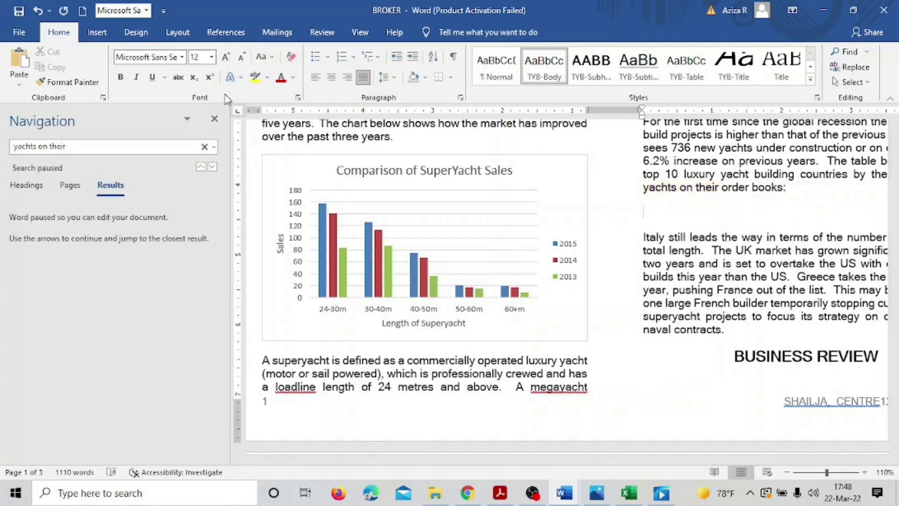
pyautogui.click(215, 120)
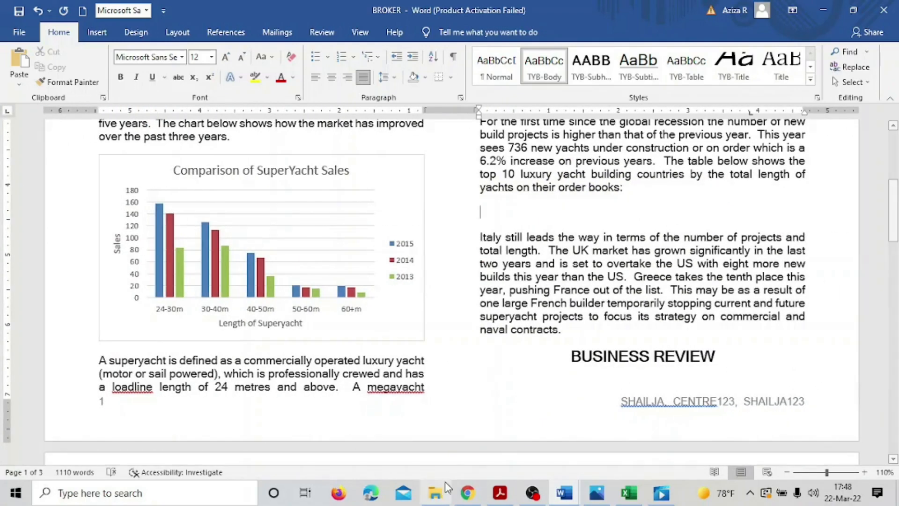
# - Switch to File Explorer and open the J226ORDERS CSV file from the PAPER 22 folder in Excel
pyautogui.click(435, 496)
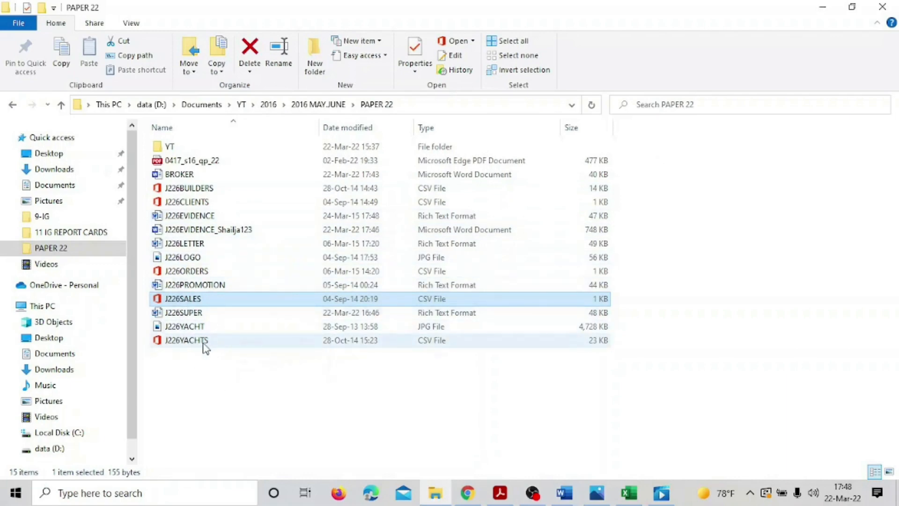
pyautogui.click(501, 494)
pyautogui.click(500, 494)
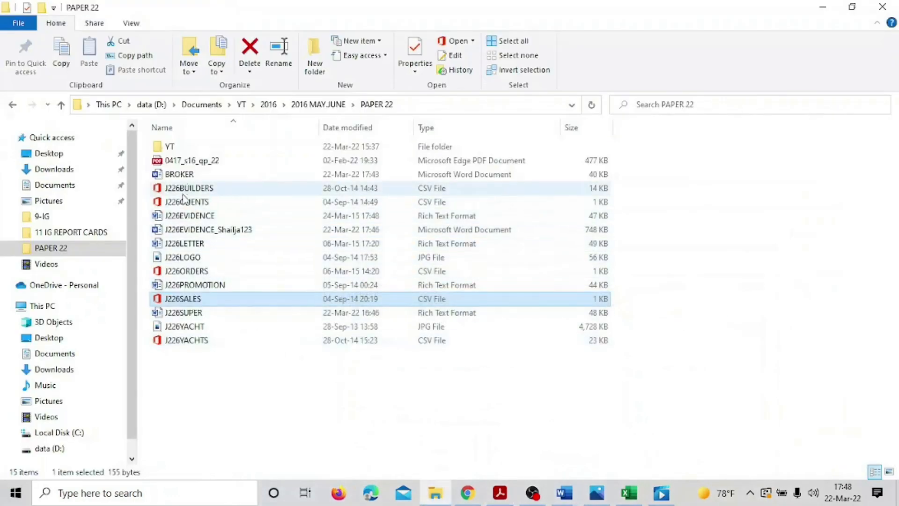
pyautogui.click(189, 275)
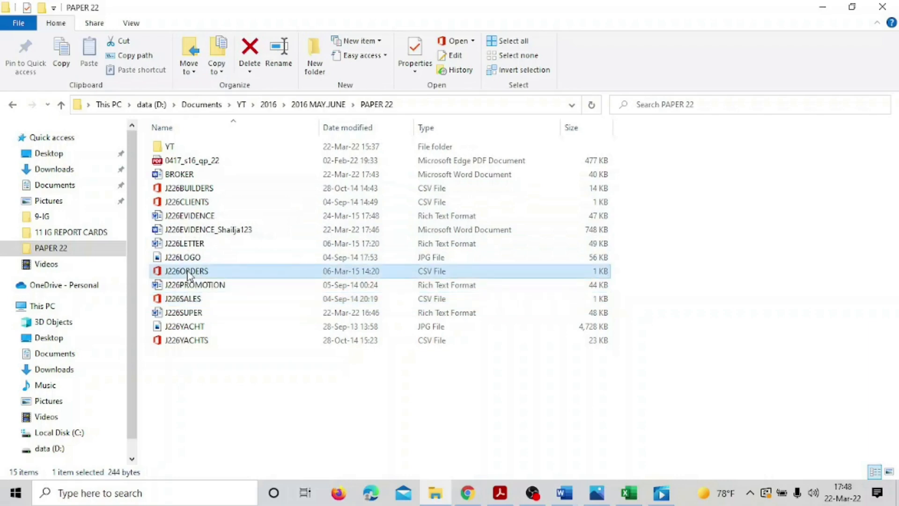
pyautogui.rightClick(191, 275)
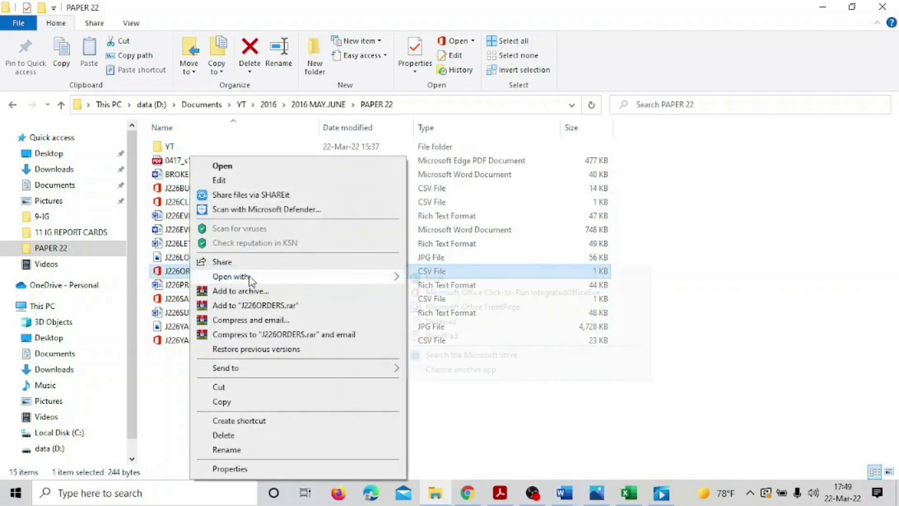
pyautogui.moveTo(267, 277)
pyautogui.click(432, 279)
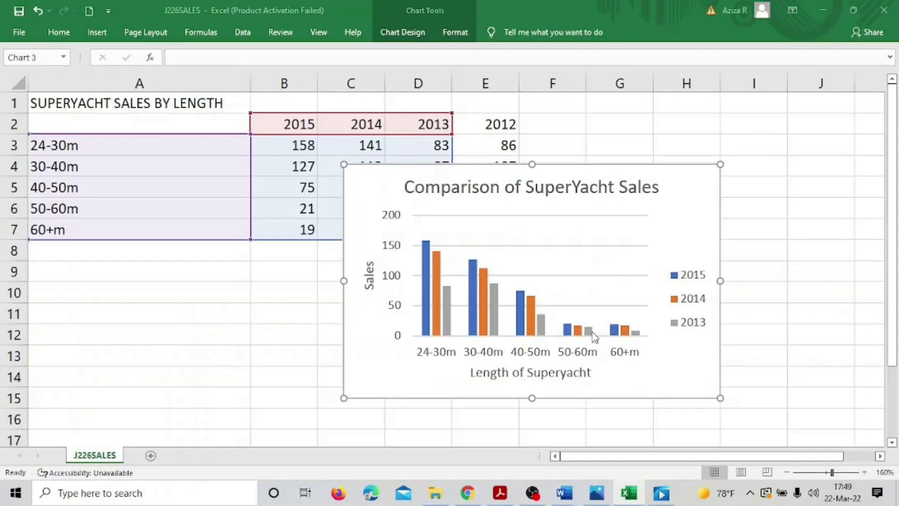
pyautogui.moveTo(594, 336)
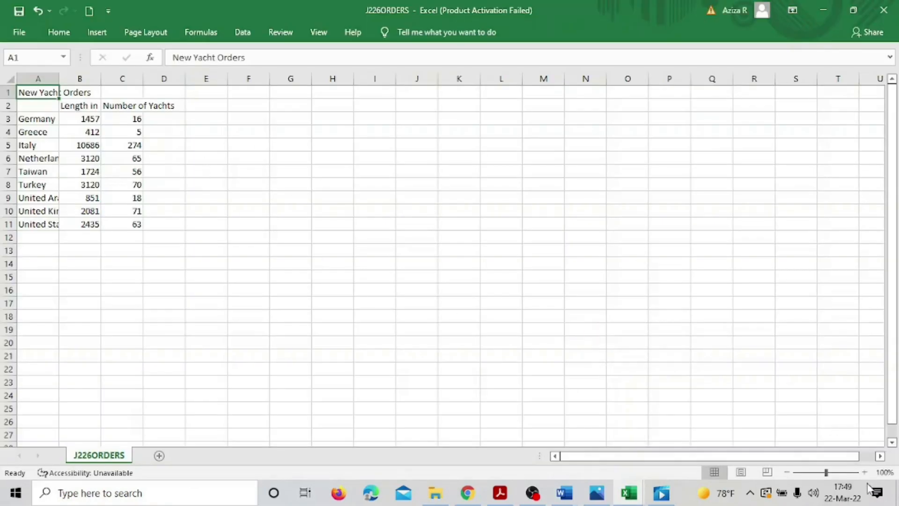
# - Enlarge the J226ORDERS worksheet to 160% and widen columns A, B and C to make their contents easier to read
pyautogui.click(865, 473)
pyautogui.click(865, 472)
pyautogui.click(865, 472)
pyautogui.click(865, 472)
pyautogui.click(865, 473)
pyautogui.click(864, 472)
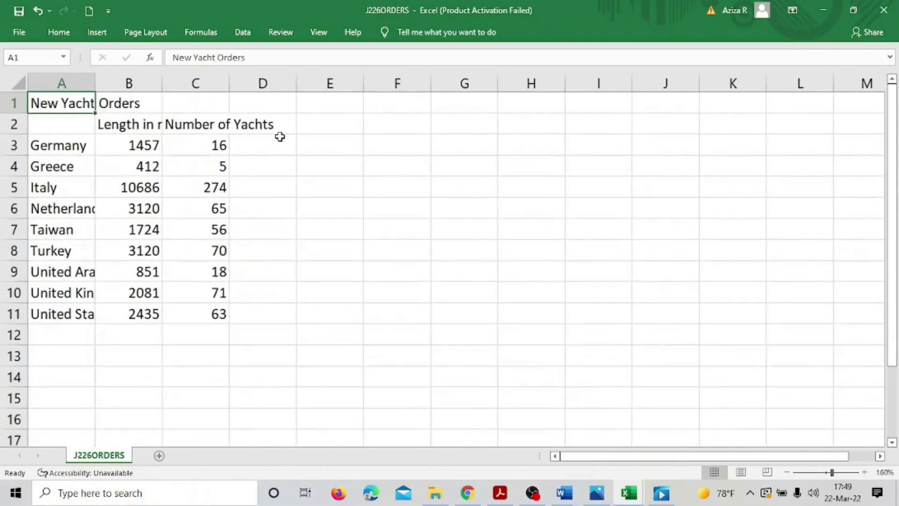
pyautogui.moveTo(96, 84); pyautogui.dragTo(161, 87)
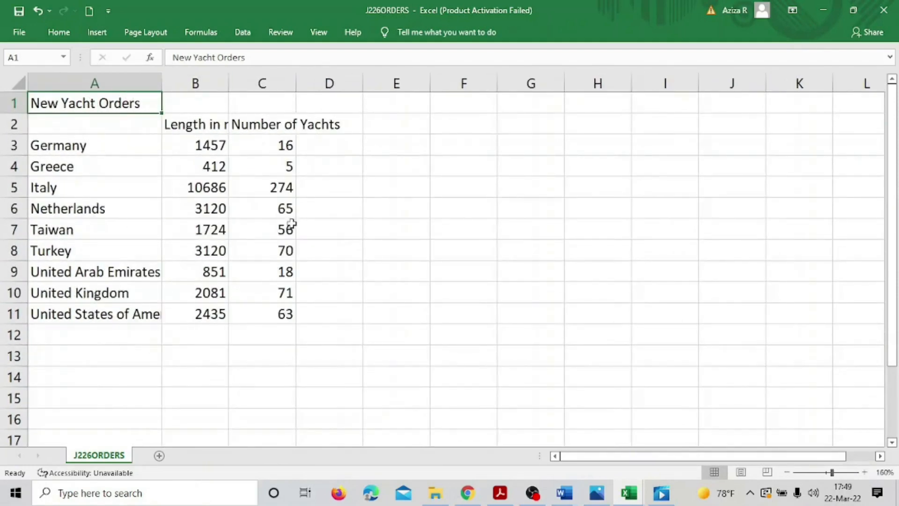
pyautogui.moveTo(229, 84); pyautogui.dragTo(270, 91)
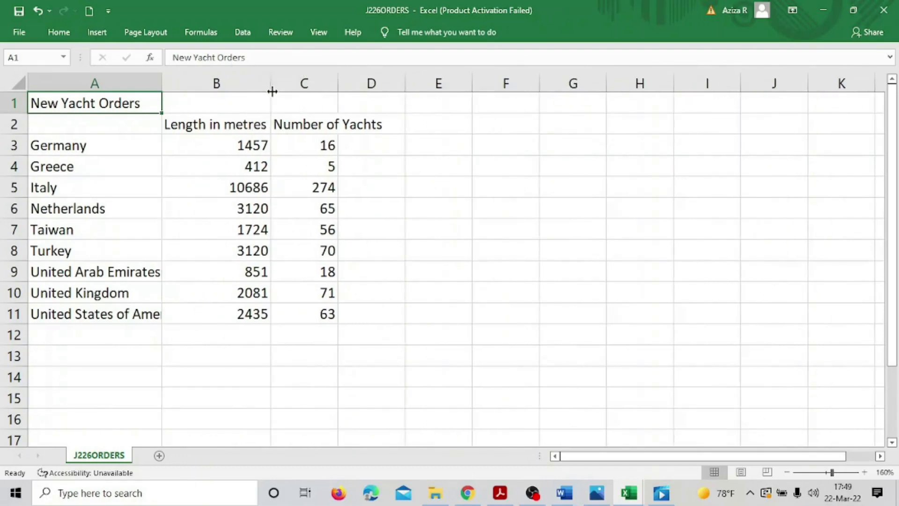
pyautogui.moveTo(336, 81); pyautogui.dragTo(389, 86)
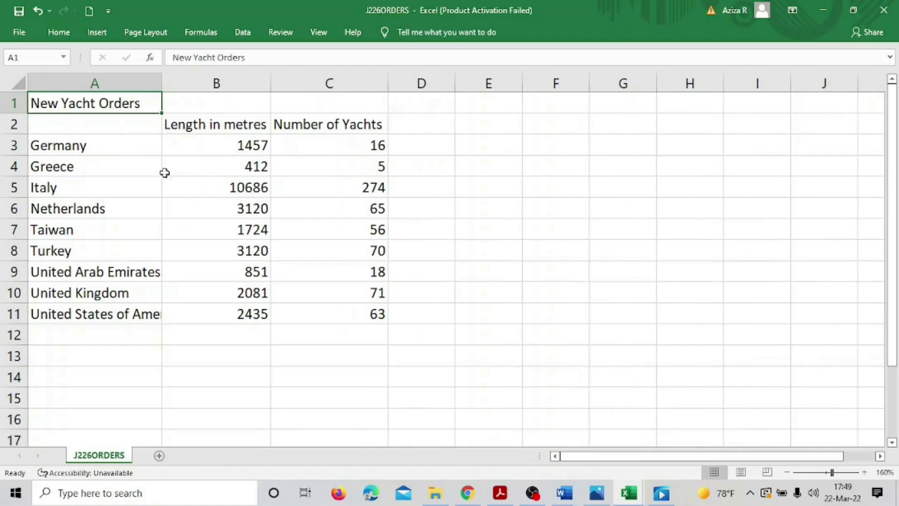
# - Copy the New Yacht Orders data in cells A1:C11
pyautogui.click(539, 238)
pyautogui.moveTo(70, 103); pyautogui.dragTo(311, 305)
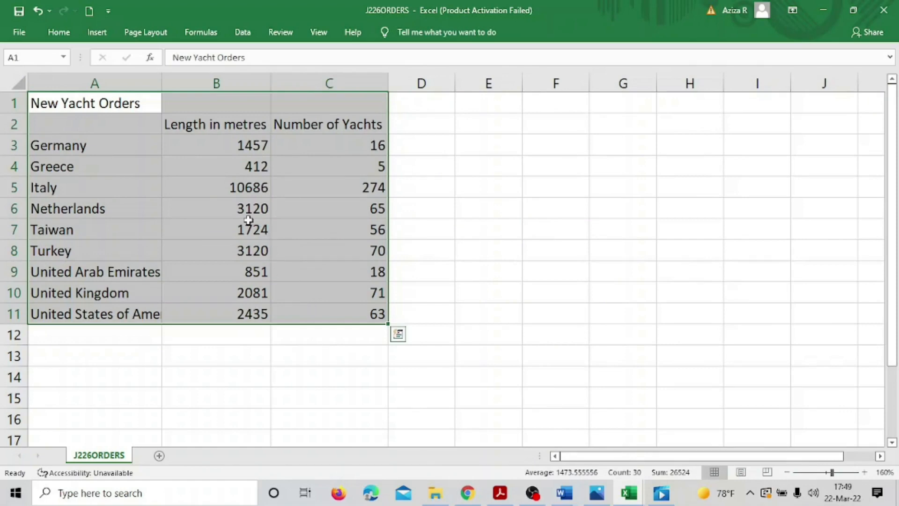
pyautogui.hotkey('ctrl', 'c')
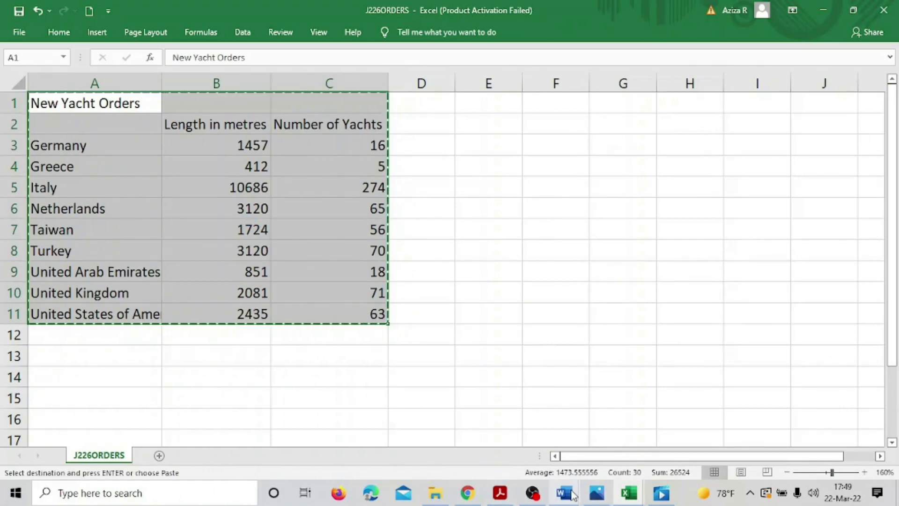
# - Switch to the BROKER document in Word, paste the orders as a table below "yachts on their order books:", and select the whole table
pyautogui.moveTo(564, 494)
pyautogui.click(637, 450)
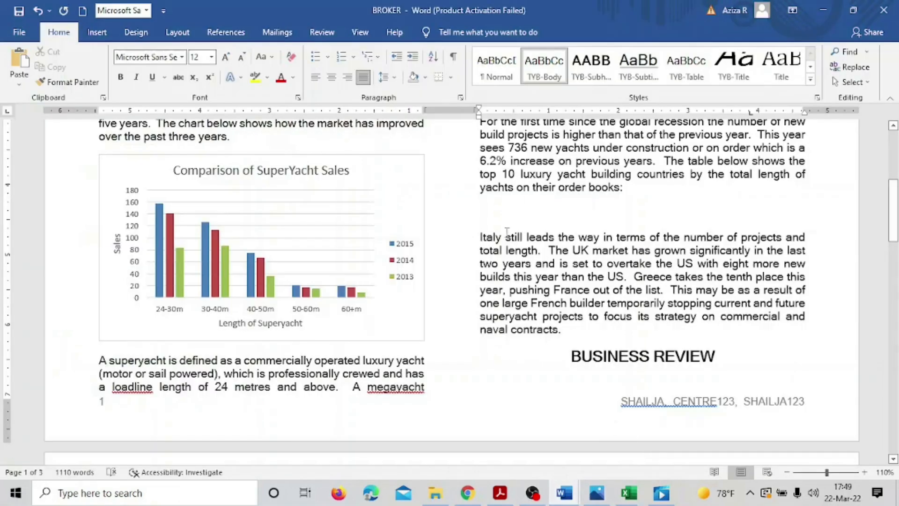
pyautogui.click(482, 213)
pyautogui.hotkey('ctrl', 'v')
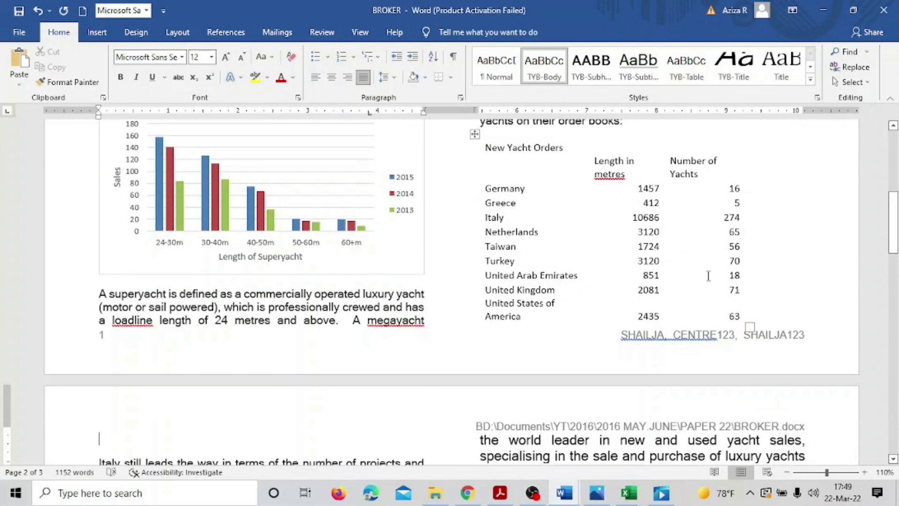
pyautogui.scroll(3, 709, 276)
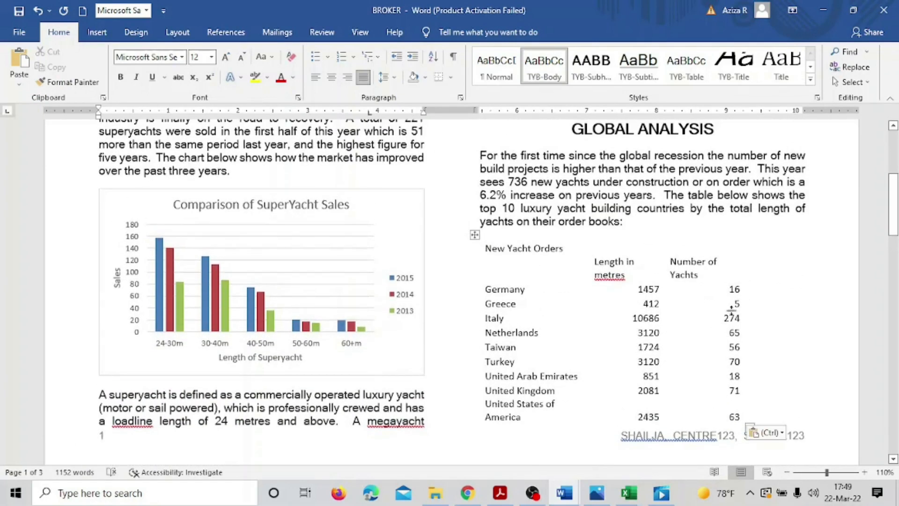
pyautogui.click(474, 234)
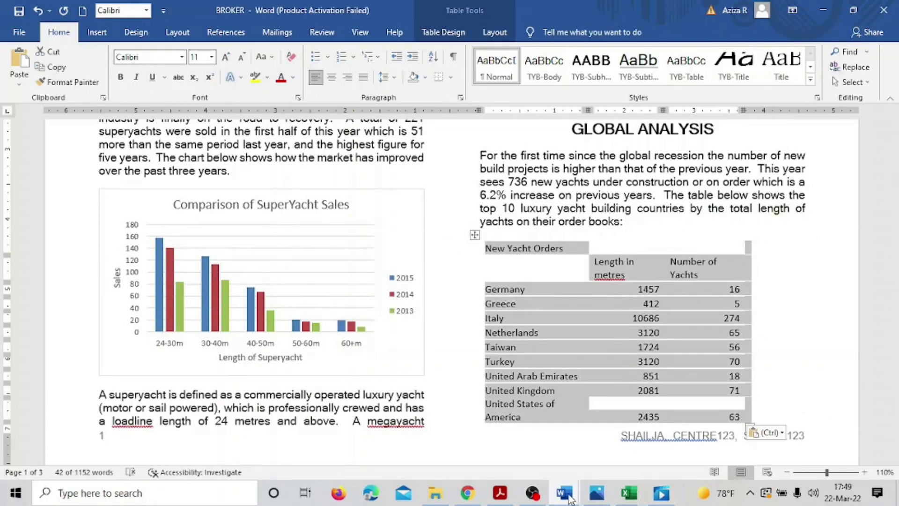
# - Read questions 17 and 18 in the exam paper in Acrobat Reader for the table instructions, and return to the BROKER document in Word
pyautogui.click(501, 493)
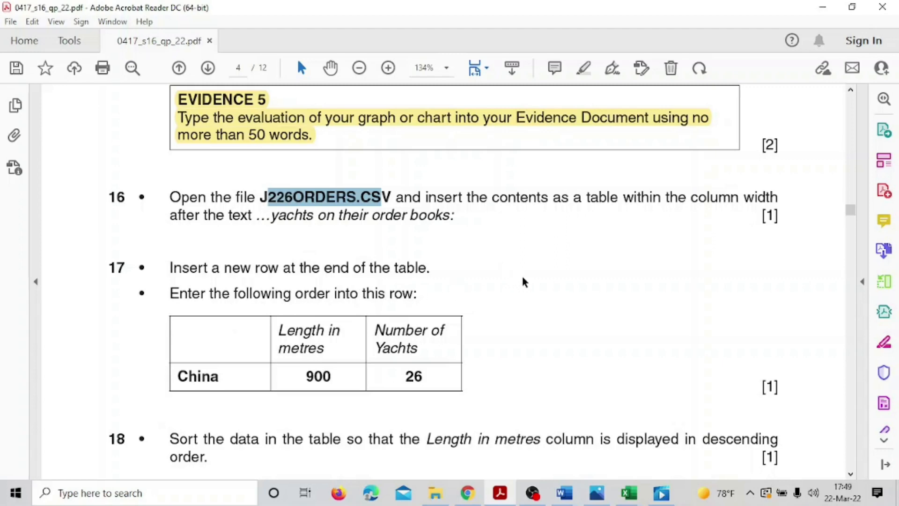
pyautogui.scroll(-3, 524, 279)
pyautogui.scroll(-1, 524, 278)
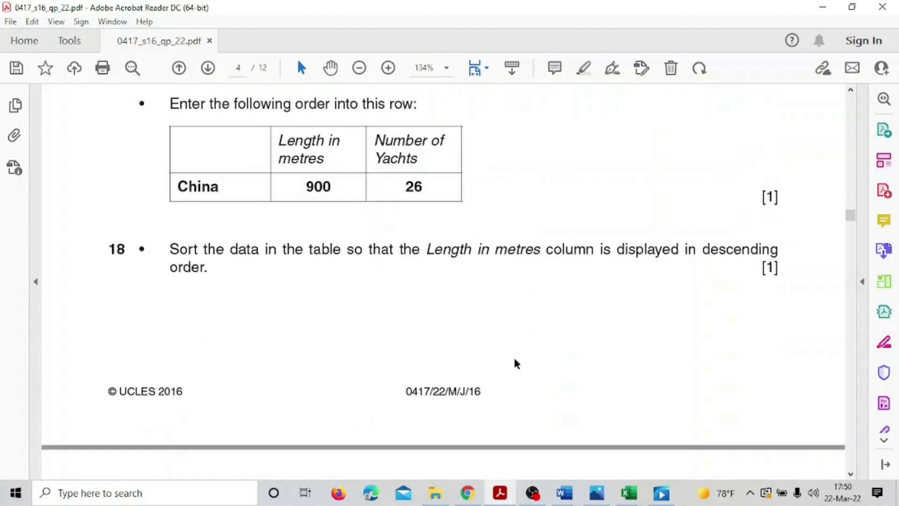
pyautogui.moveTo(571, 497)
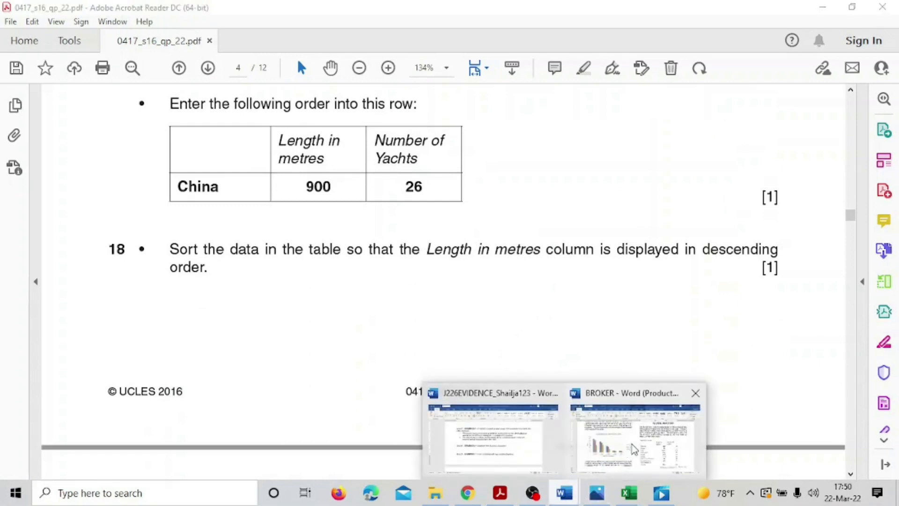
pyautogui.click(623, 434)
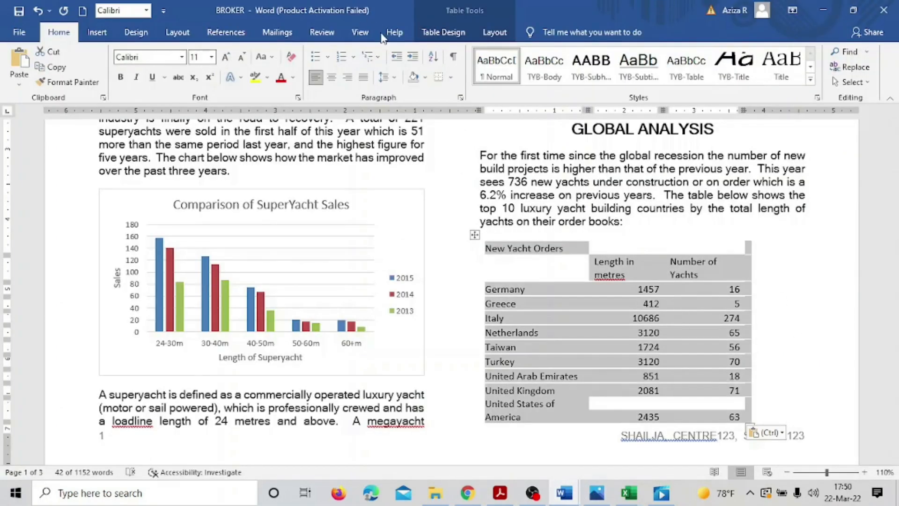
# - Apply all borders to the selected yacht orders table
pyautogui.click(449, 78)
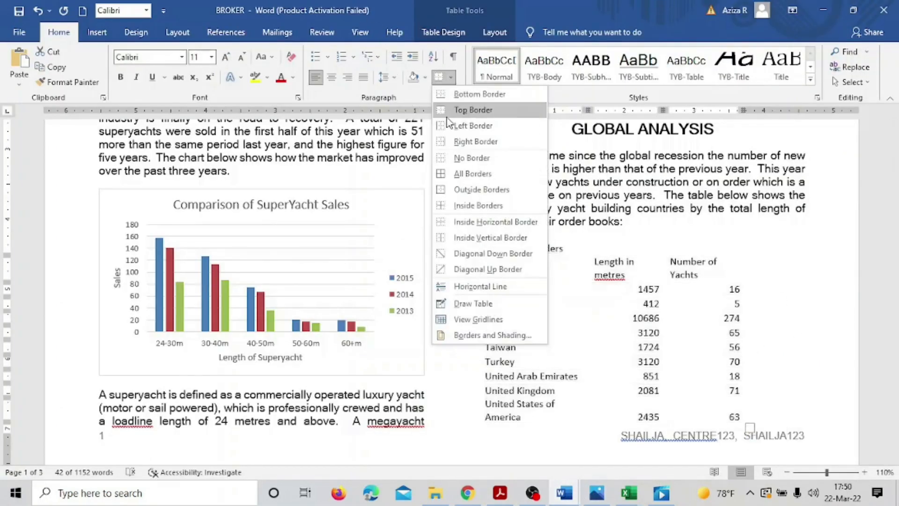
pyautogui.click(441, 174)
pyautogui.hotkey('ctrl', 'z')
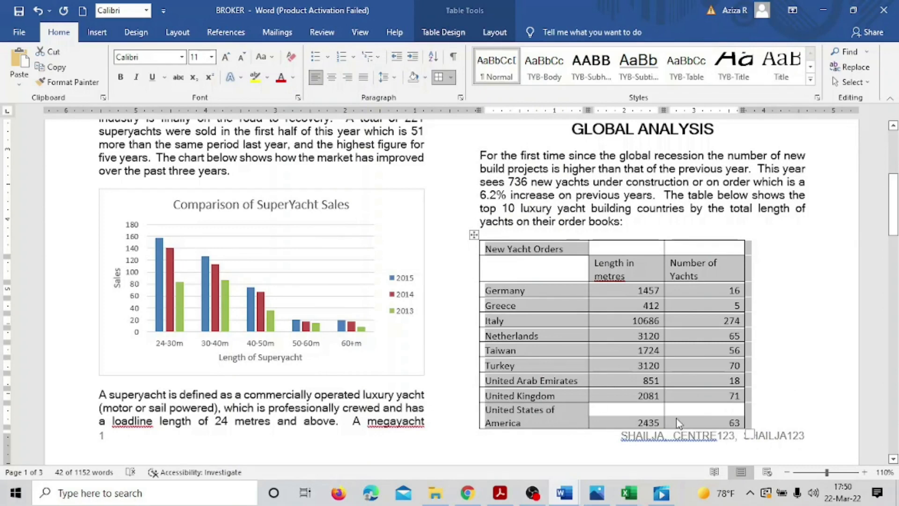
# - Insert a new row below the United States of America row at the end of the yacht orders table
pyautogui.scroll(-3, 718, 382)
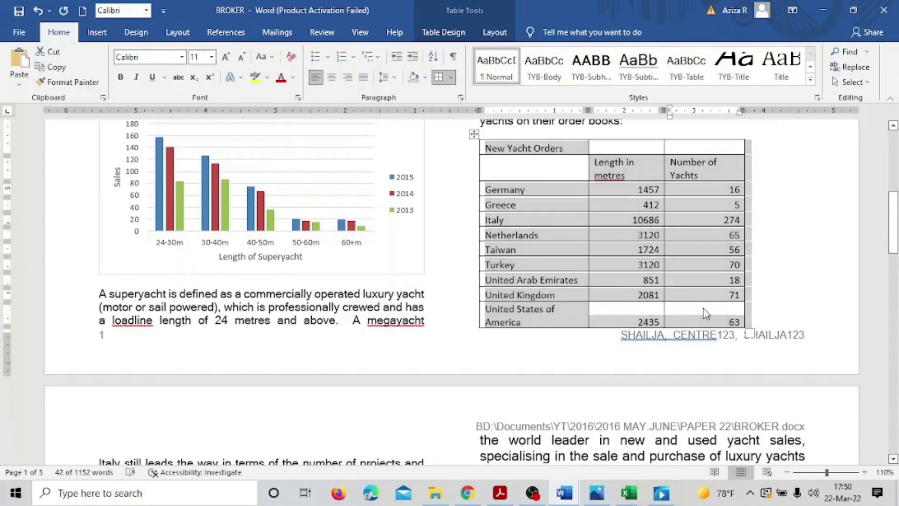
pyautogui.click(699, 323)
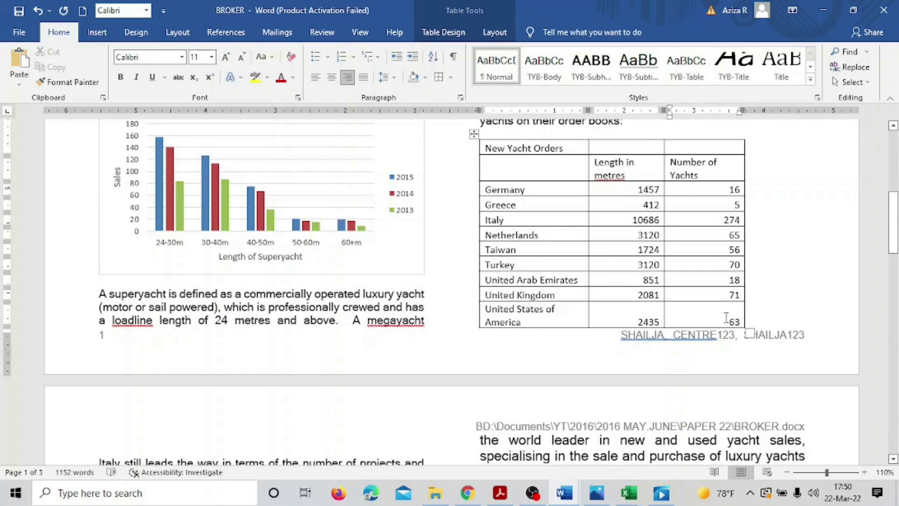
pyautogui.click(488, 28)
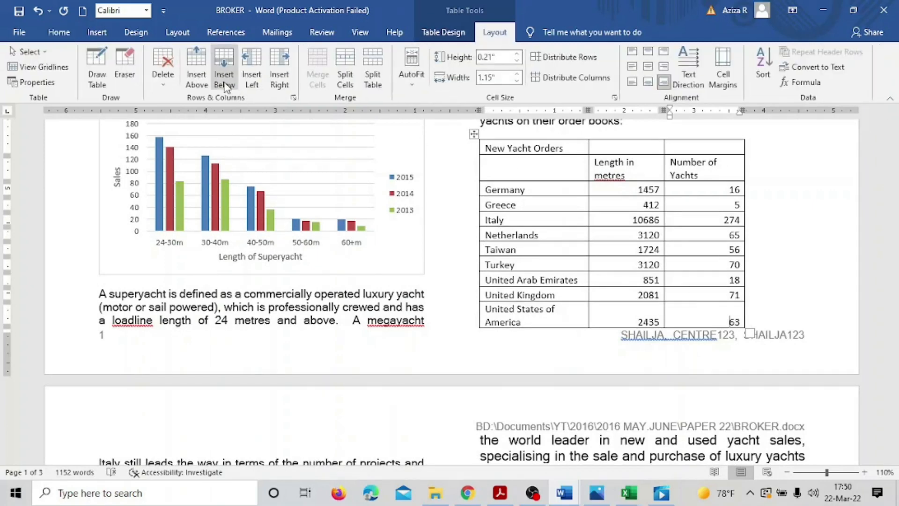
pyautogui.click(227, 81)
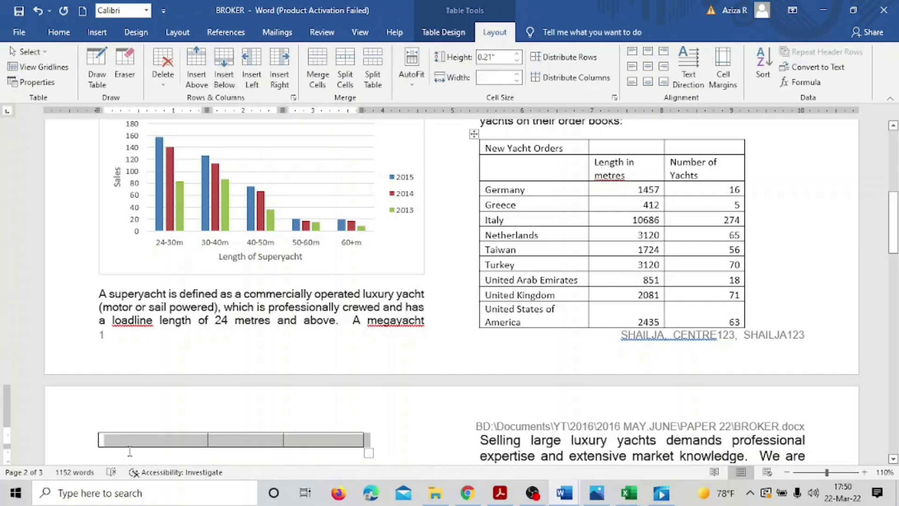
# - Fill the new last row with China, a length of 900 and 26 yachts, and save the BROKER document
pyautogui.click(162, 440)
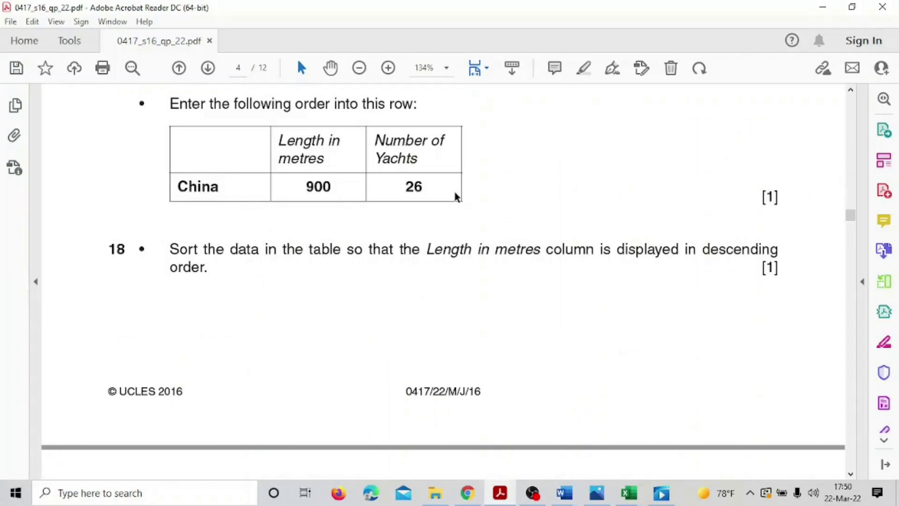
pyautogui.click(564, 493)
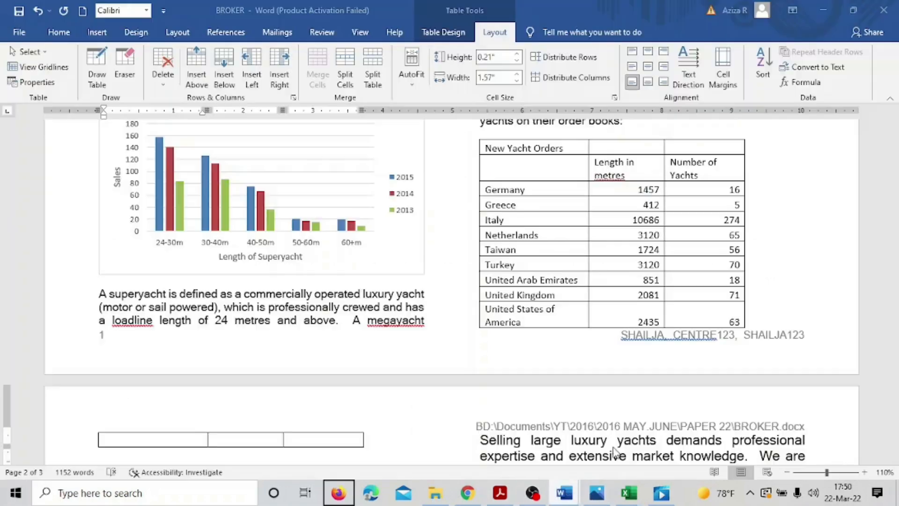
pyautogui.rightClick(565, 493)
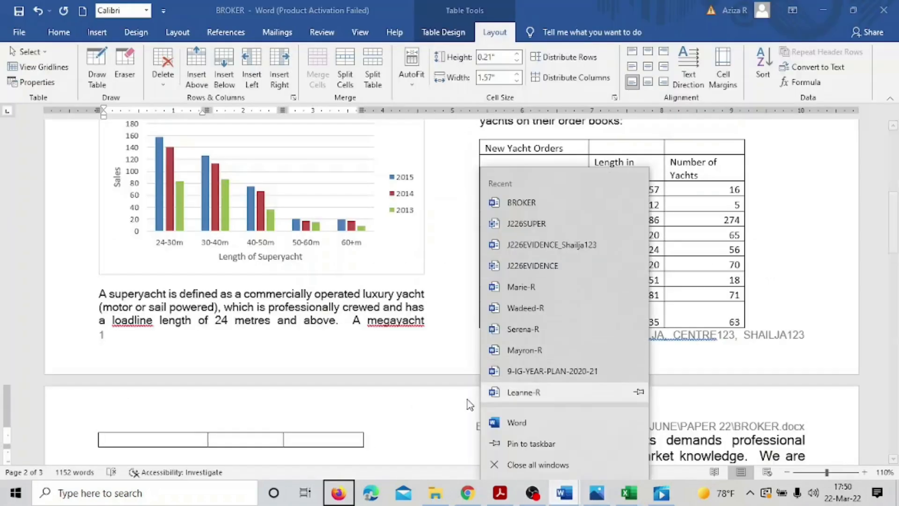
pyautogui.click(177, 436)
pyautogui.write('China')
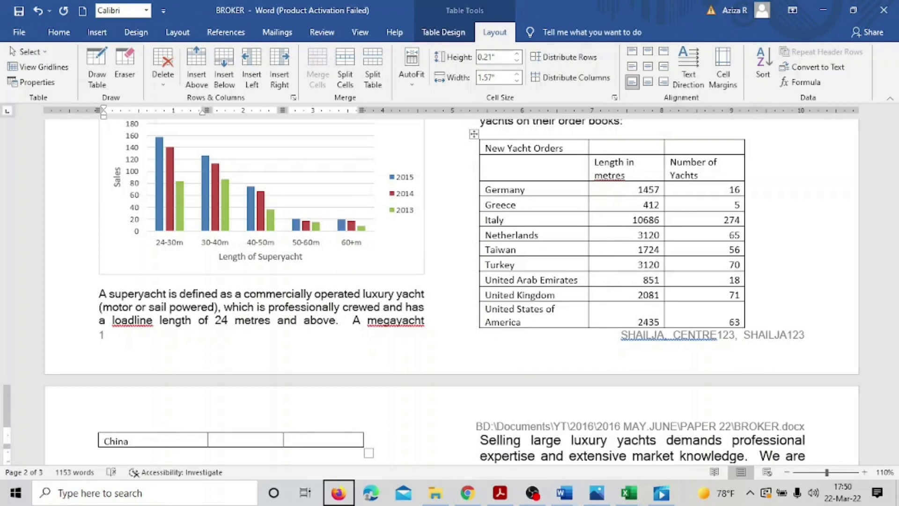
pyautogui.click(266, 439)
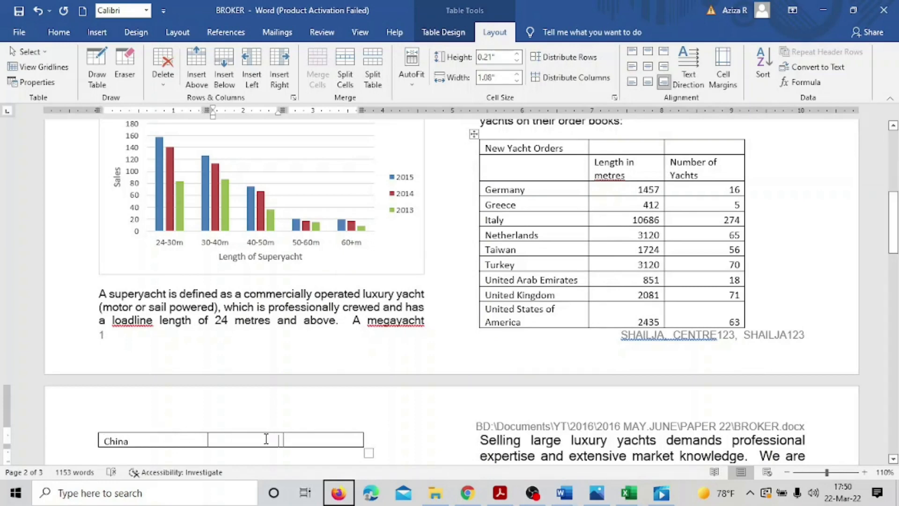
pyautogui.write('900')
pyautogui.click(334, 442)
pyautogui.write('26')
pyautogui.click(431, 426)
pyautogui.click(20, 11)
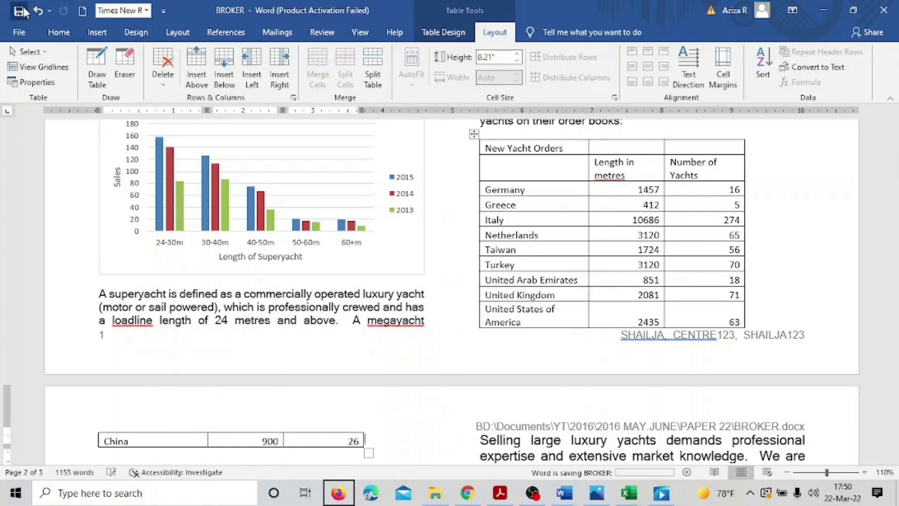
# - Read question 18 of the exam paper in Acrobat Reader for the sorting instructions, and return to the BROKER document in Word
pyautogui.click(500, 492)
pyautogui.click(499, 493)
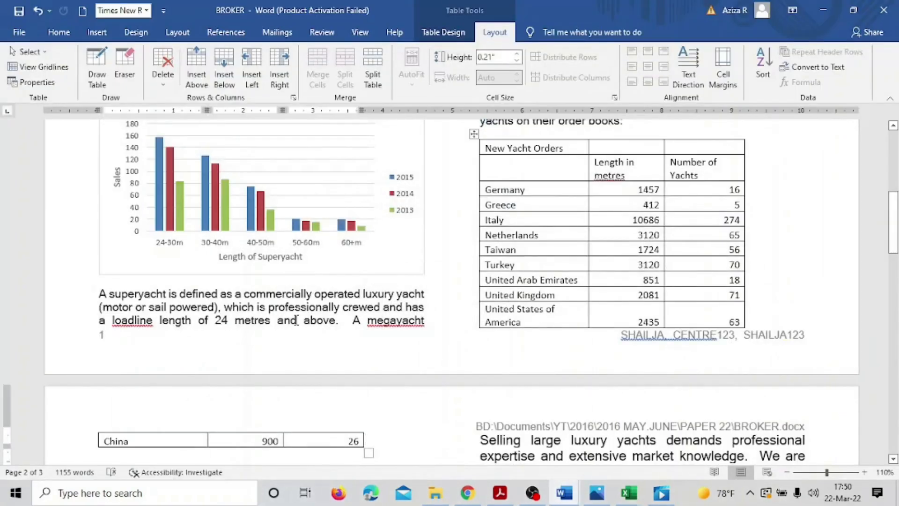
pyautogui.click(500, 493)
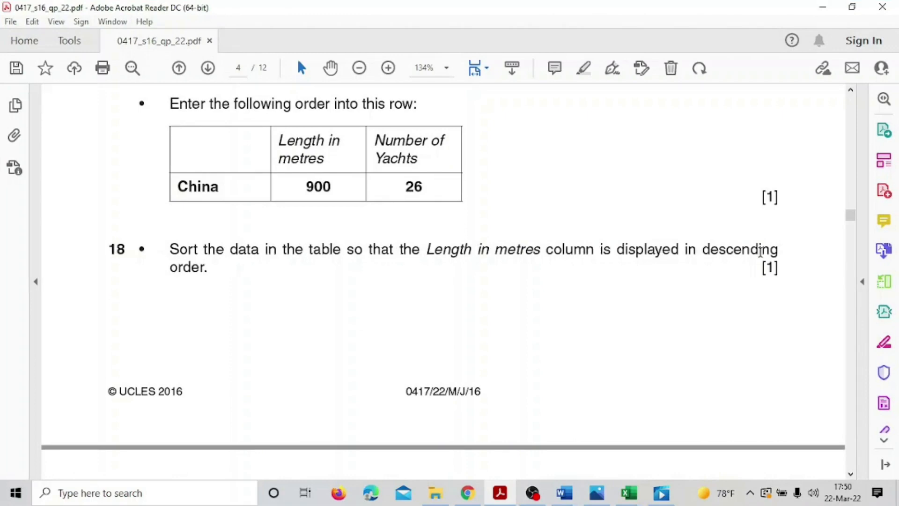
pyautogui.scroll(-5, 542, 363)
pyautogui.scroll(4, 542, 363)
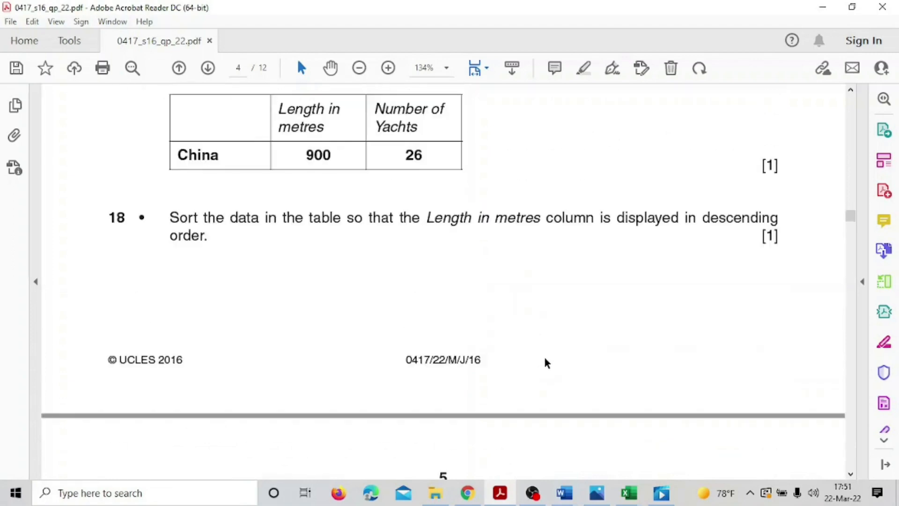
pyautogui.moveTo(566, 492)
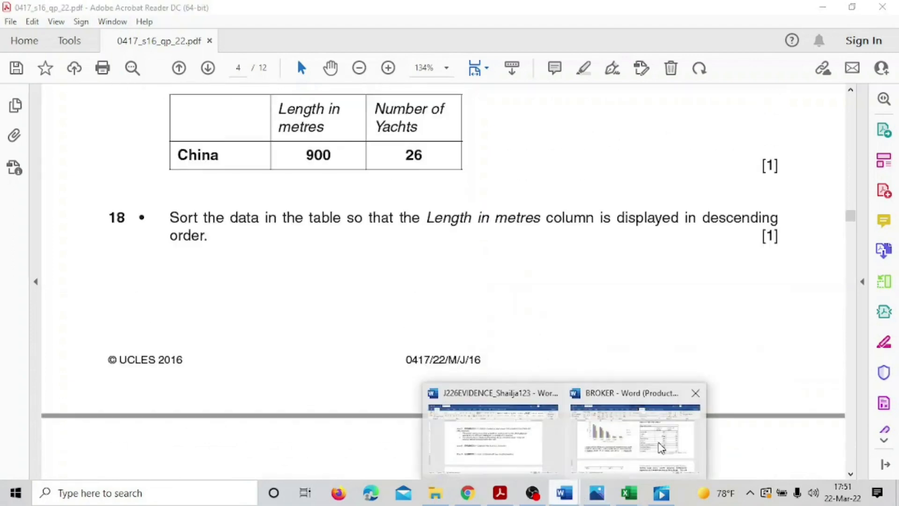
pyautogui.click(658, 436)
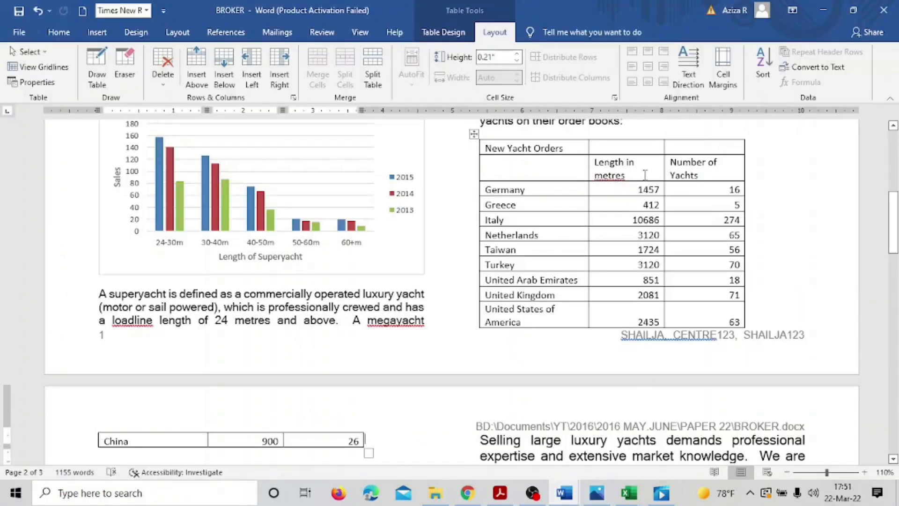
pyautogui.moveTo(641, 189); pyautogui.dragTo(663, 323)
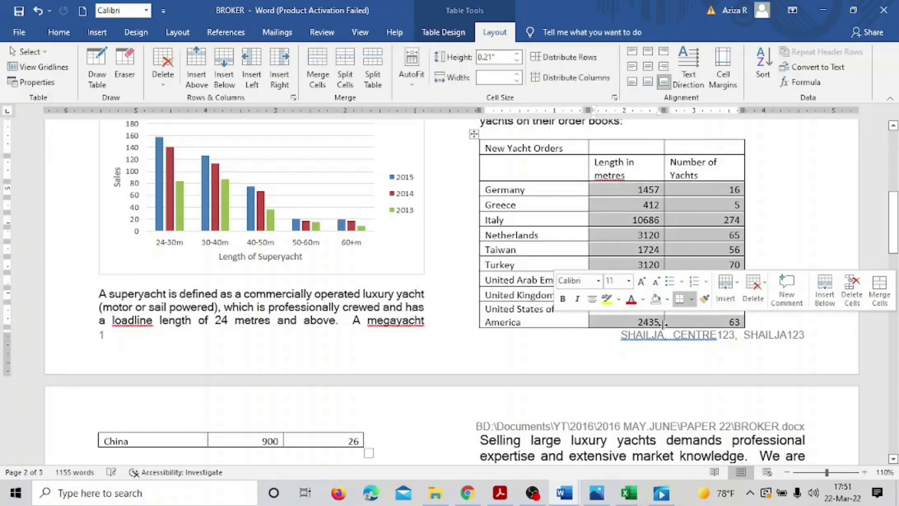
pyautogui.click(636, 191)
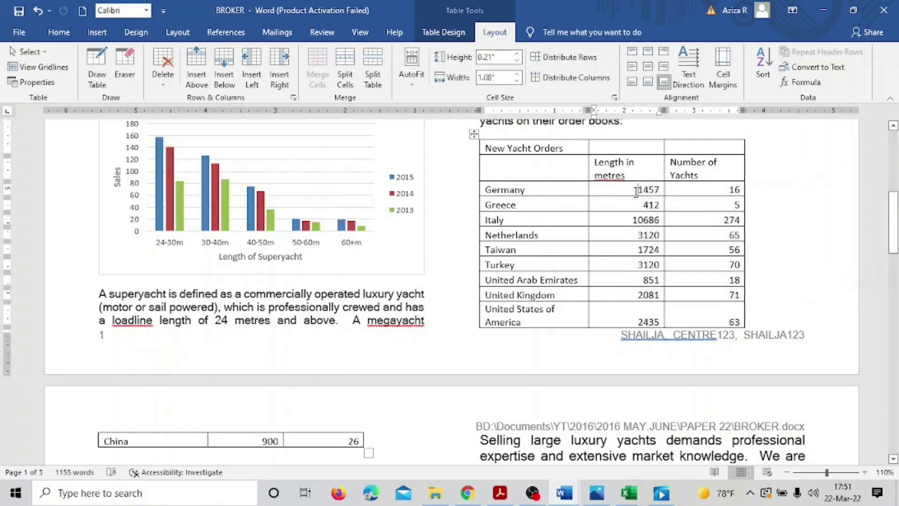
pyautogui.moveTo(637, 191); pyautogui.dragTo(655, 324)
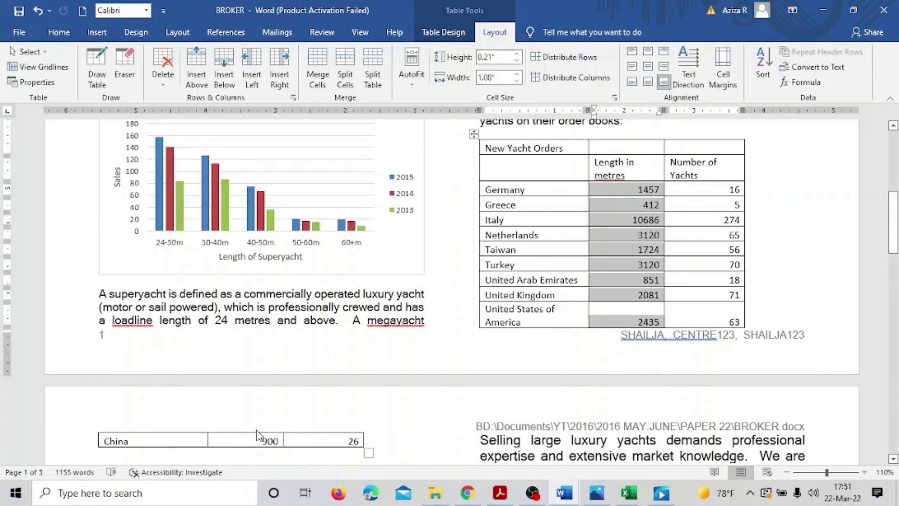
pyautogui.scroll(-4, 528, 347)
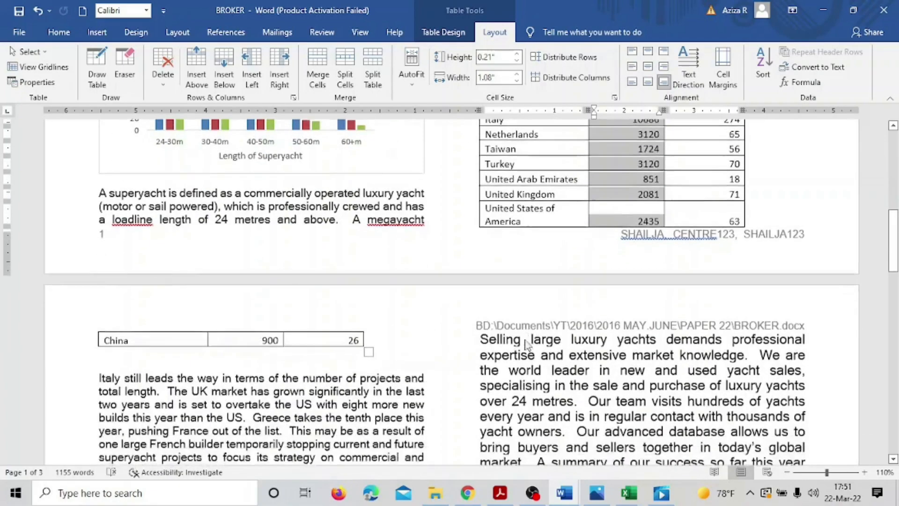
pyautogui.scroll(12, 527, 342)
pyautogui.scroll(-7, 526, 338)
pyautogui.scroll(-1, 526, 338)
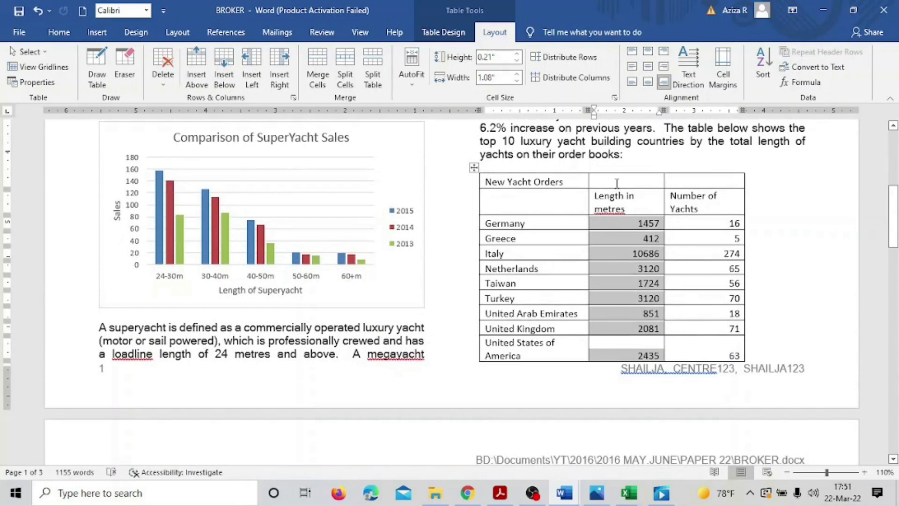
pyautogui.moveTo(637, 216); pyautogui.dragTo(662, 301)
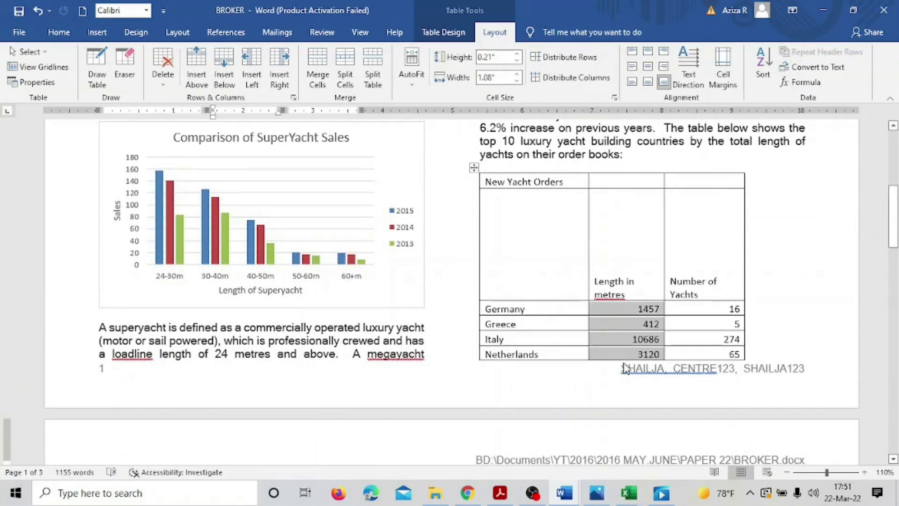
pyautogui.hotkey('ctrl', 'z')
pyautogui.scroll(-4, 653, 345)
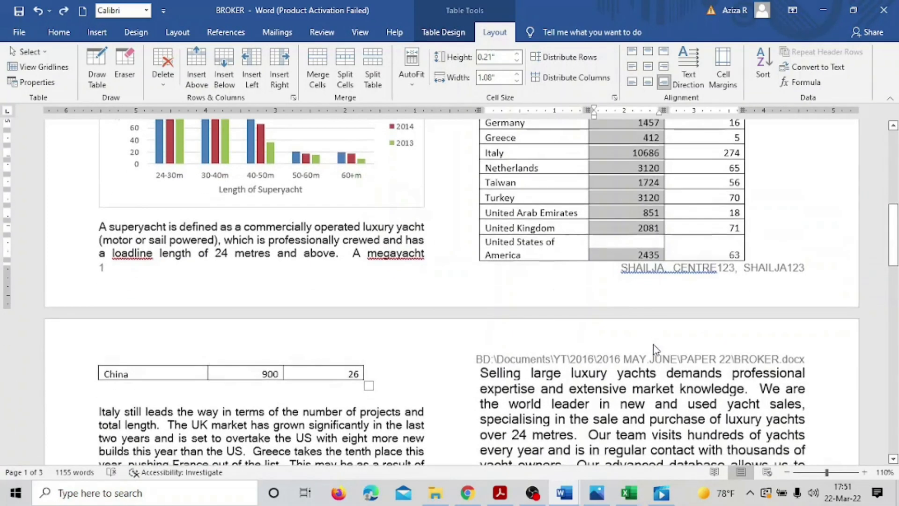
# - Sort the table rows from Germany through China by Column 2, Length in metres, as numbers in descending order
pyautogui.click(240, 369)
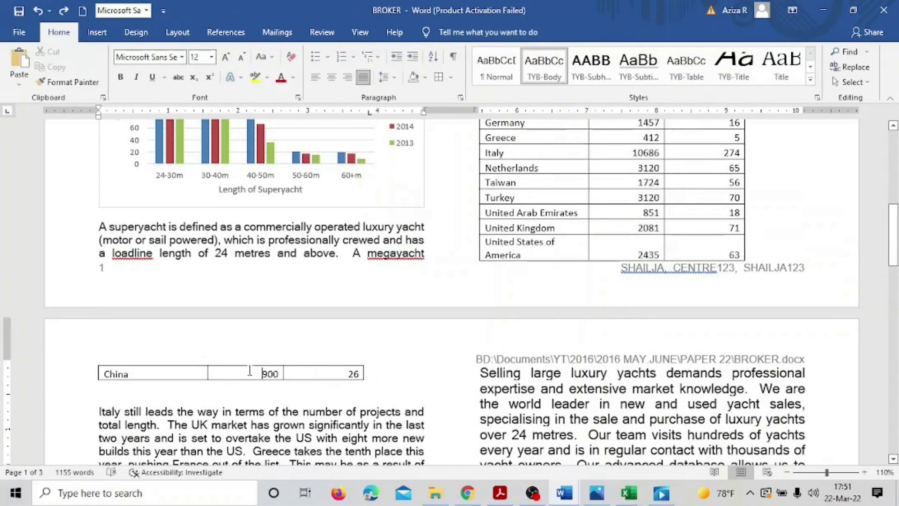
pyautogui.moveTo(267, 373); pyautogui.dragTo(316, 305)
pyautogui.moveTo(448, 263); pyautogui.dragTo(628, 123)
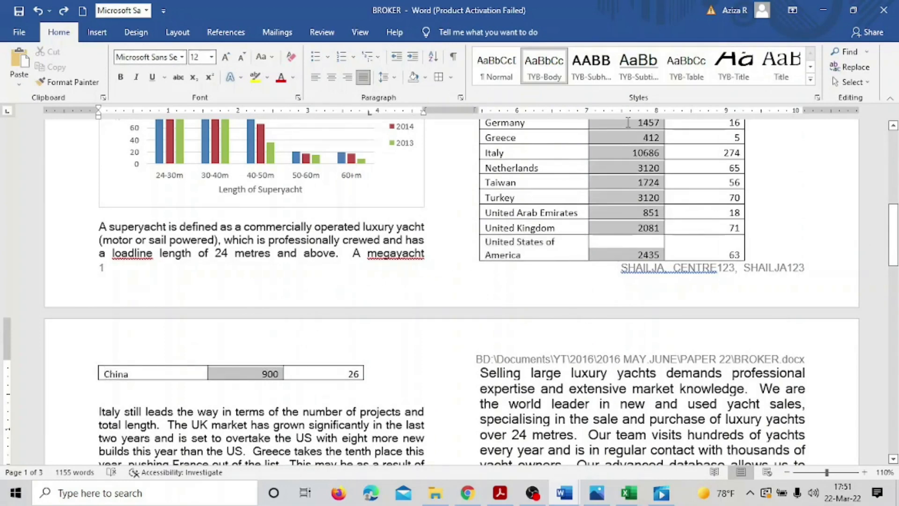
pyautogui.scroll(3, 642, 242)
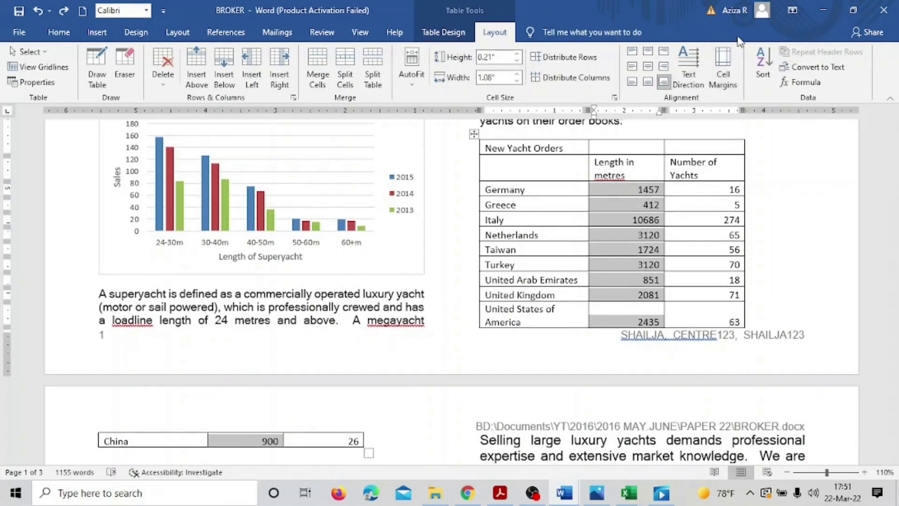
pyautogui.click(765, 63)
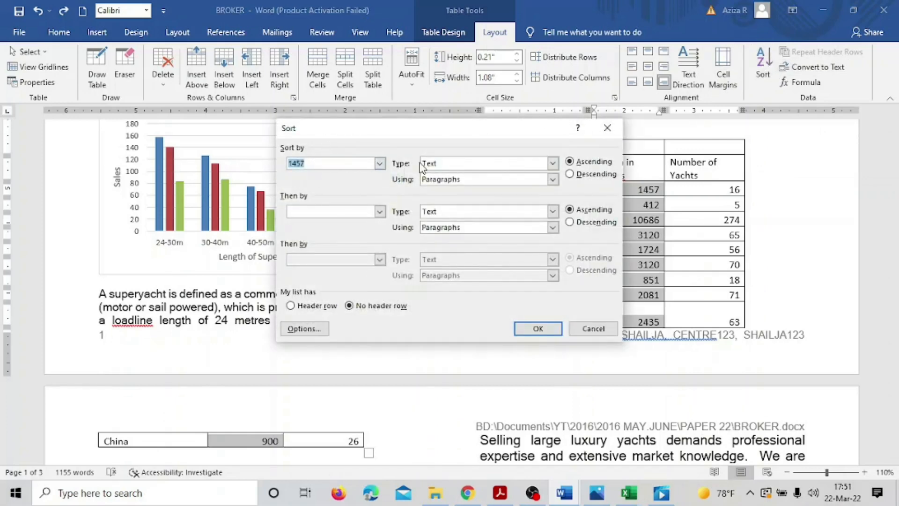
pyautogui.click(553, 163)
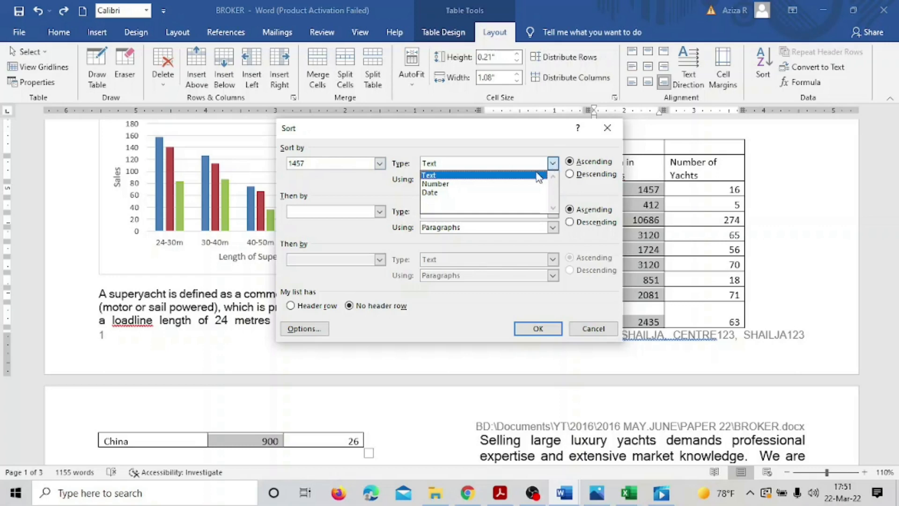
pyautogui.click(526, 184)
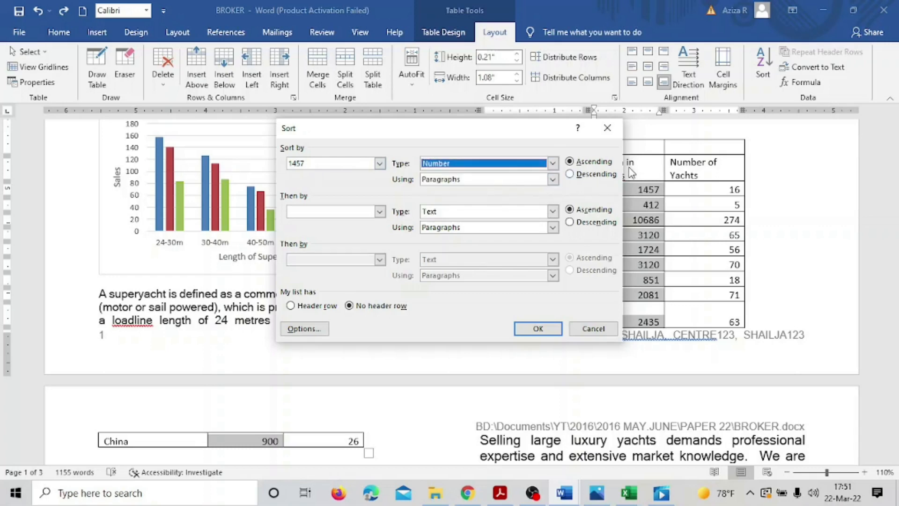
pyautogui.click(570, 174)
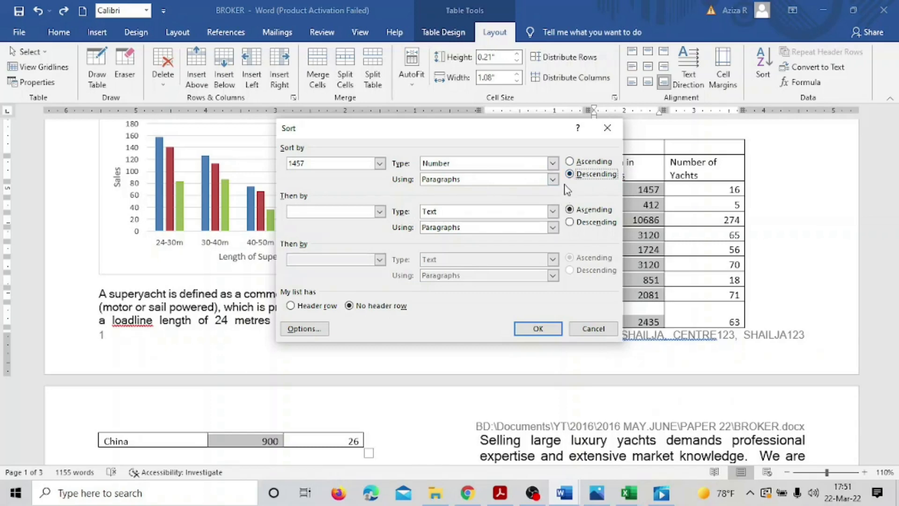
pyautogui.click(529, 337)
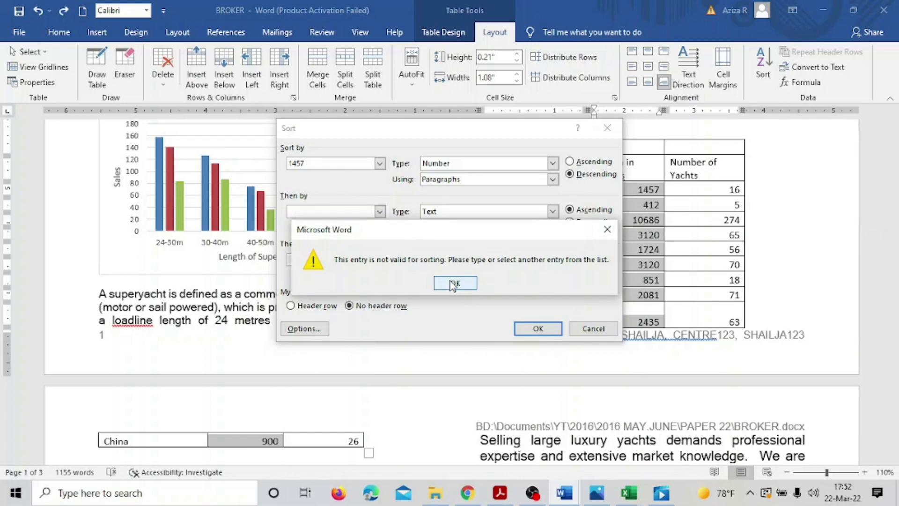
pyautogui.click(454, 284)
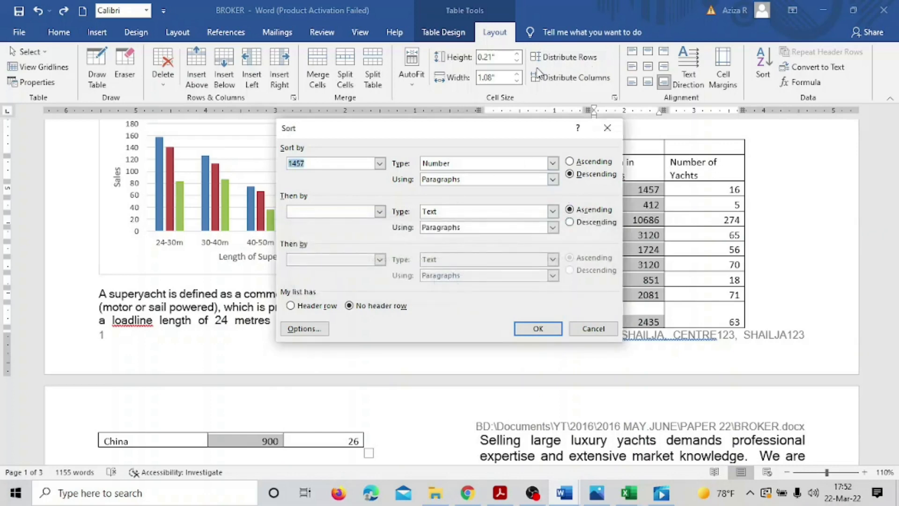
pyautogui.click(380, 163)
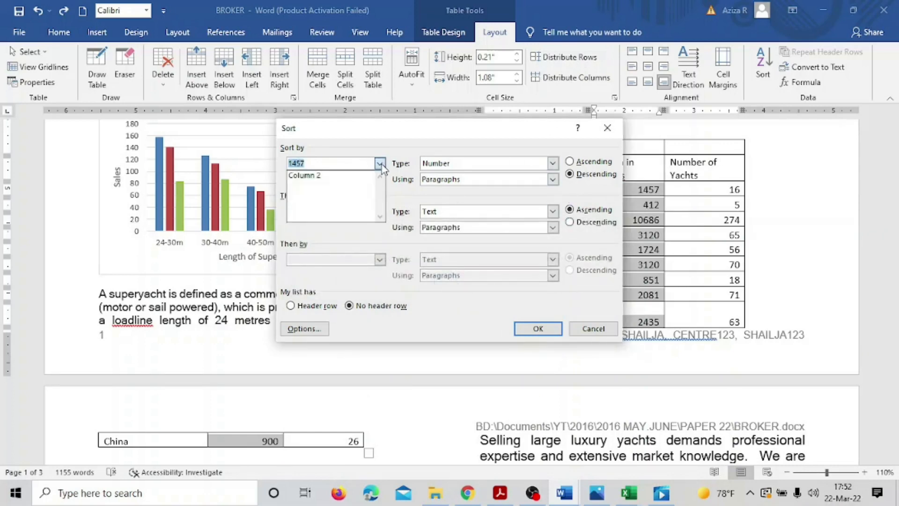
pyautogui.click(364, 176)
pyautogui.click(538, 329)
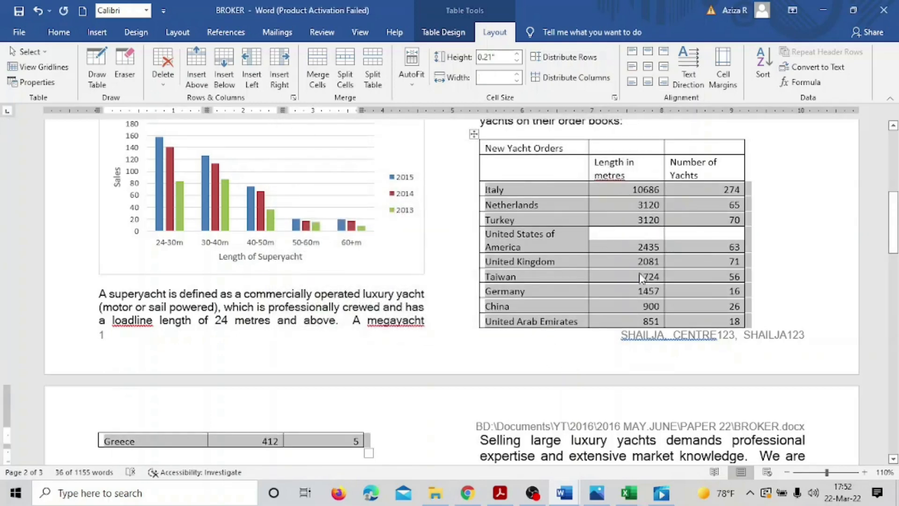
# - Save the BROKER document with the sorted table, and highlight question 18 of the exam paper in Acrobat Reader
pyautogui.click(629, 284)
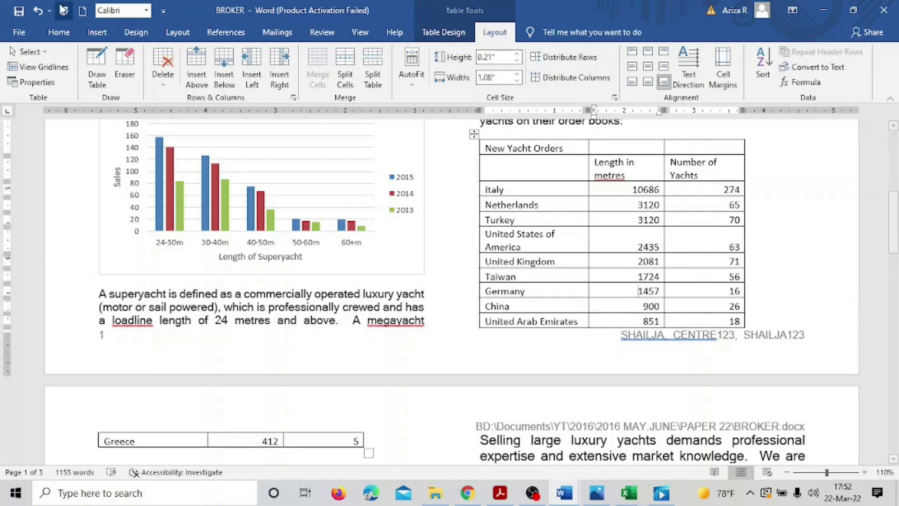
pyautogui.click(19, 12)
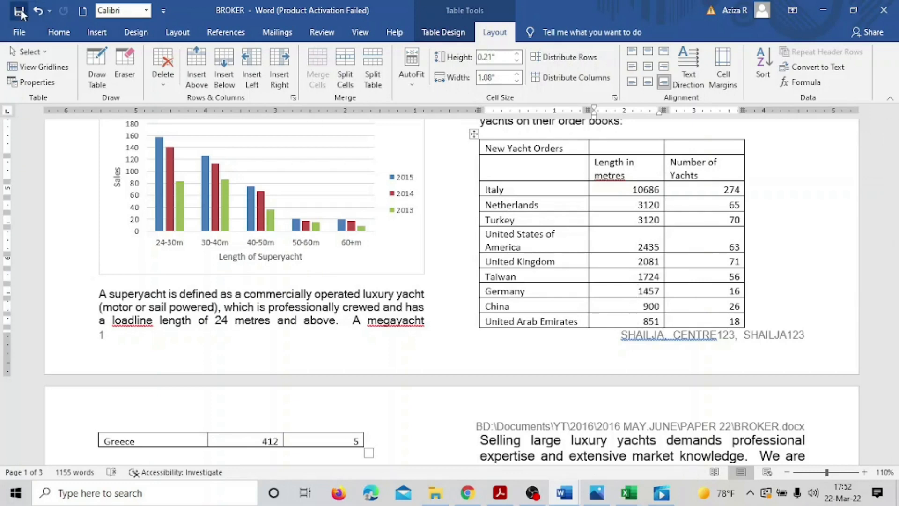
pyautogui.click(501, 493)
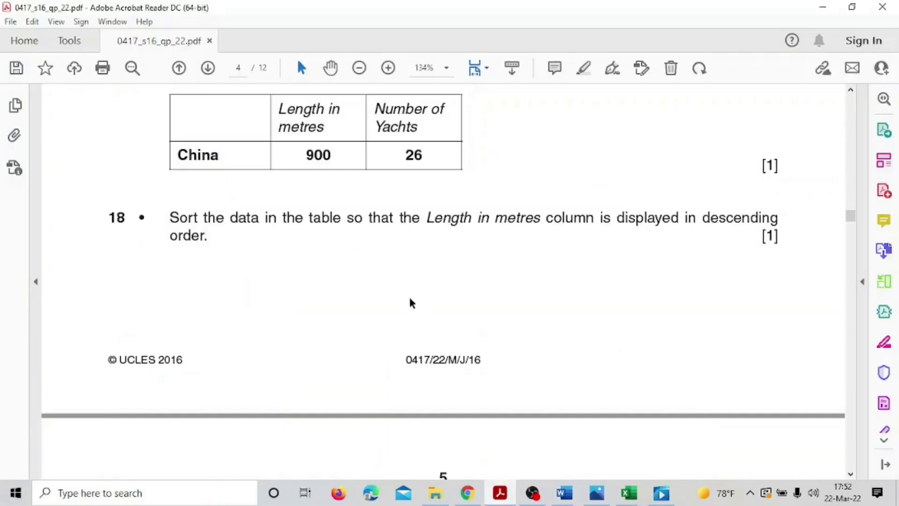
pyautogui.moveTo(107, 208); pyautogui.dragTo(206, 237)
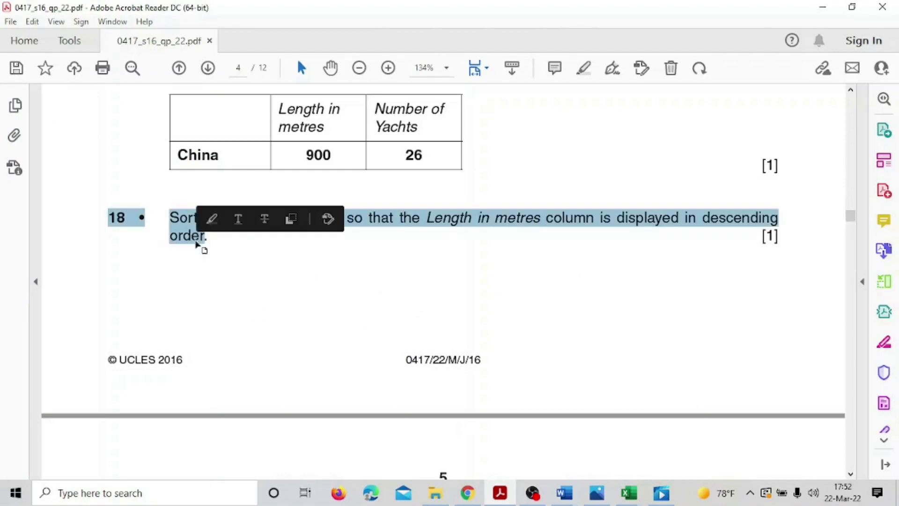
pyautogui.click(215, 222)
# - Read question 19 of the exam paper for the first-row formatting instructions, and return to the BROKER document in Word
pyautogui.scroll(-6, 243, 262)
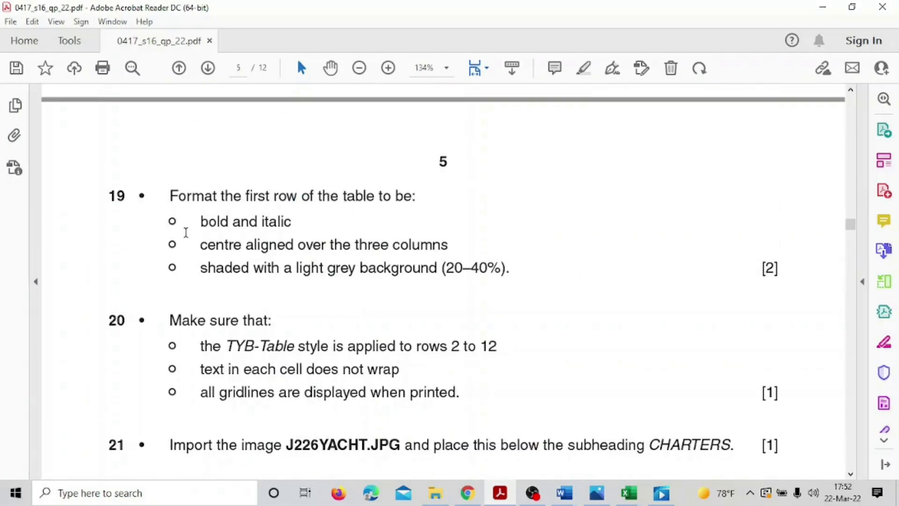
pyautogui.moveTo(200, 221); pyautogui.dragTo(284, 223)
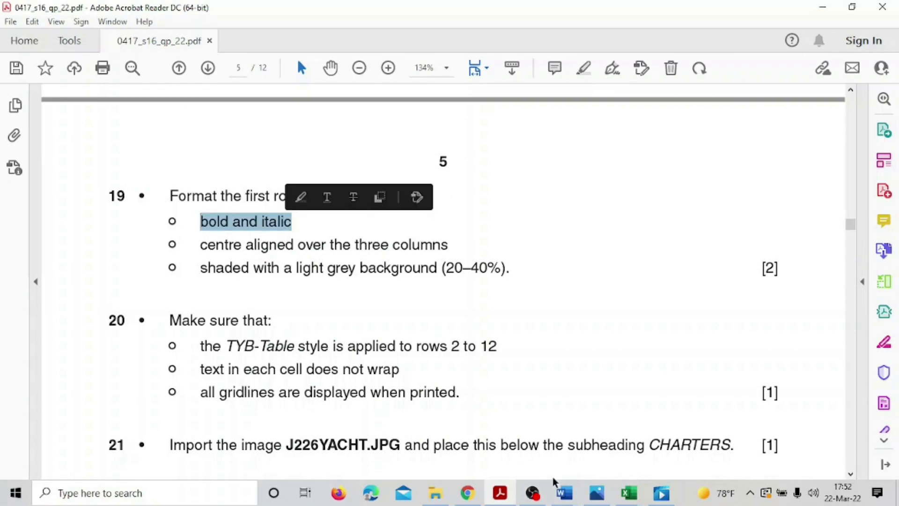
pyautogui.click(564, 493)
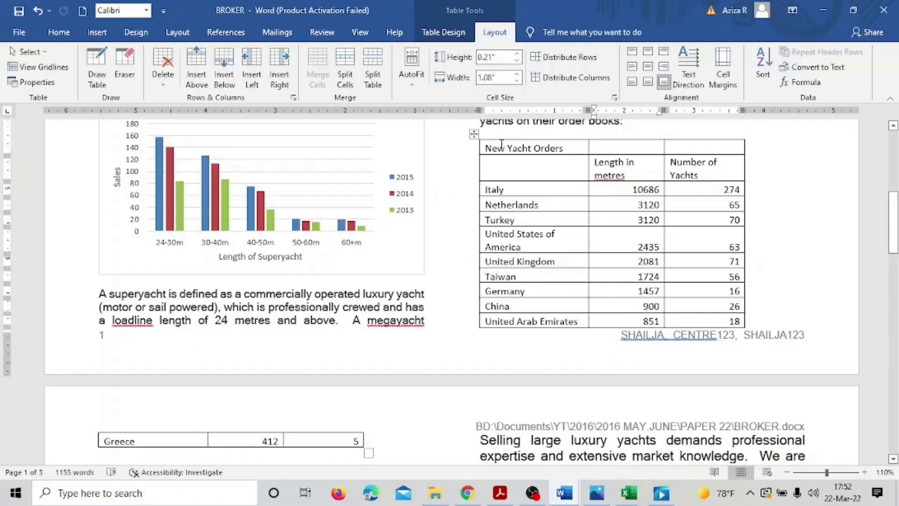
# - Select the New Yacht Orders title in the table's first row and bring up the font formatting options
pyautogui.moveTo(494, 148); pyautogui.dragTo(572, 150)
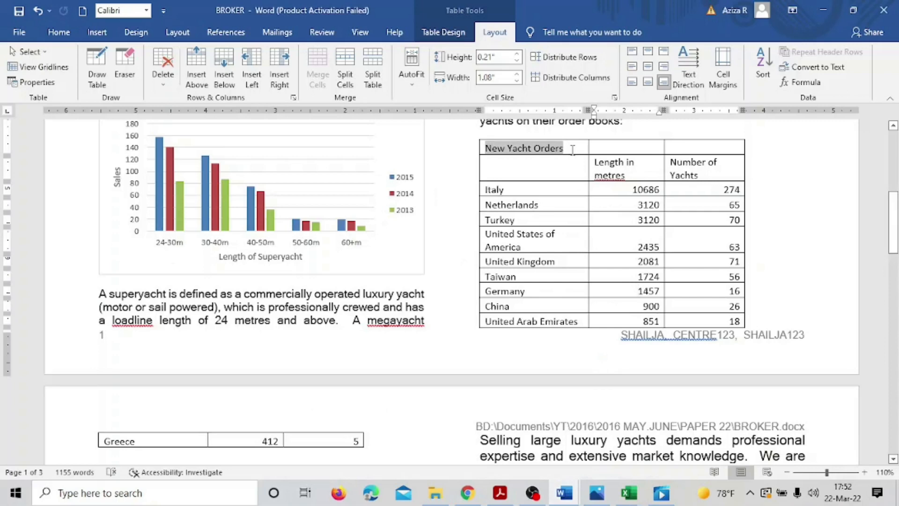
pyautogui.click(57, 31)
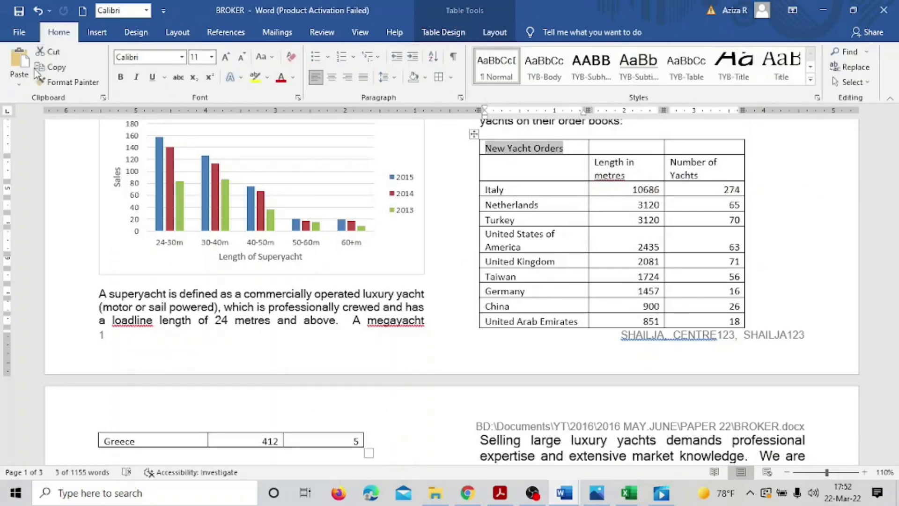
pyautogui.click(181, 56)
pyautogui.click(120, 82)
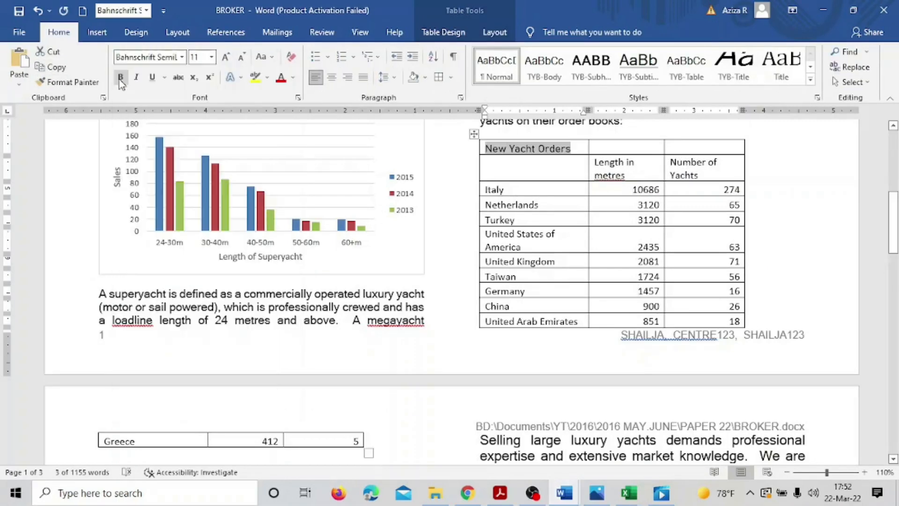
pyautogui.hotkey('ctrl', 'z')
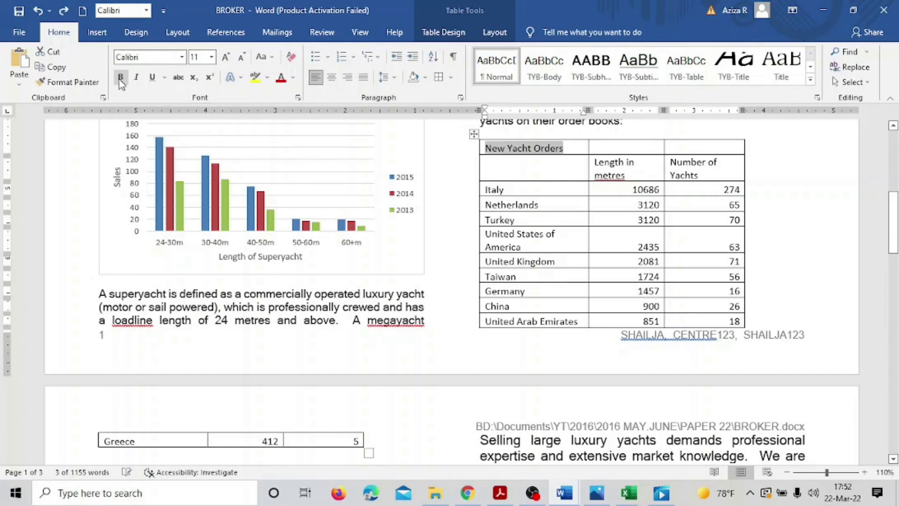
# - Make the "New Yacht Orders" title in the table's first row bold and italic
pyautogui.click(121, 79)
pyautogui.click(137, 78)
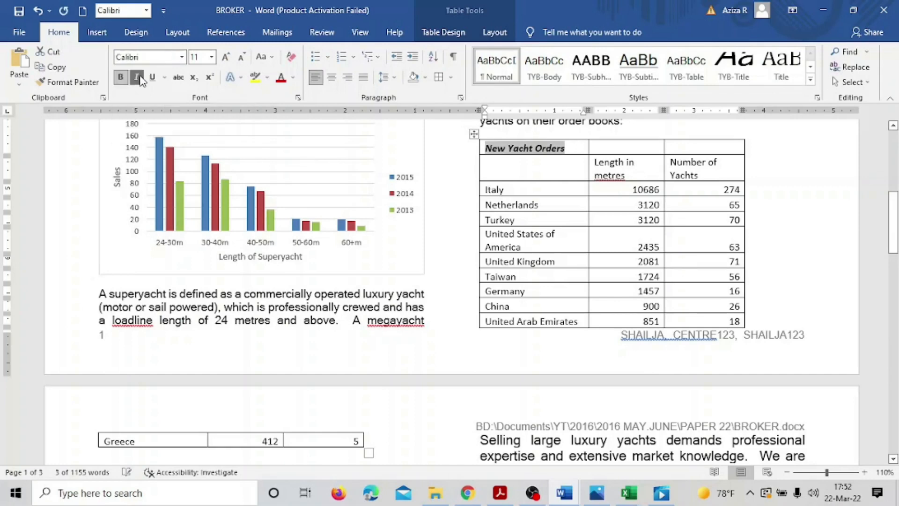
# - Check the alignment requirement for the table's first row in the question paper in Acrobat Reader, and return to the BROKER document in Word
pyautogui.click(502, 495)
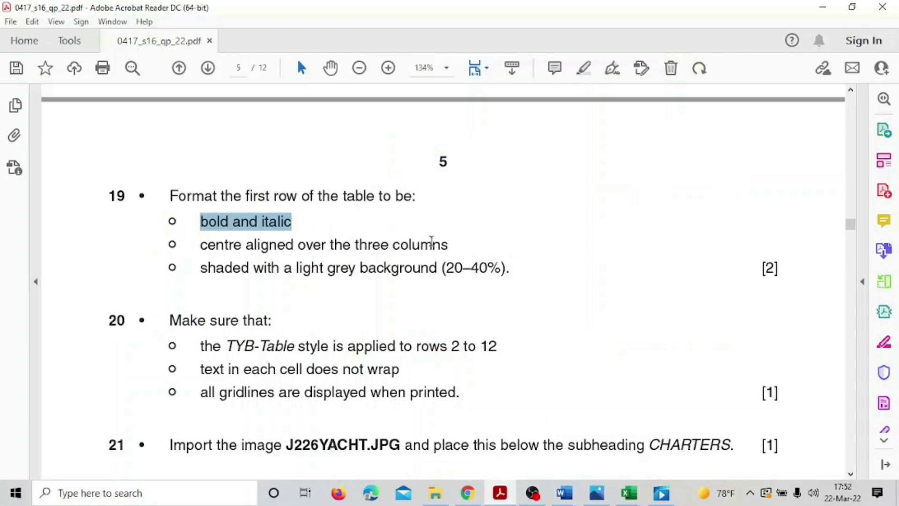
pyautogui.click(572, 495)
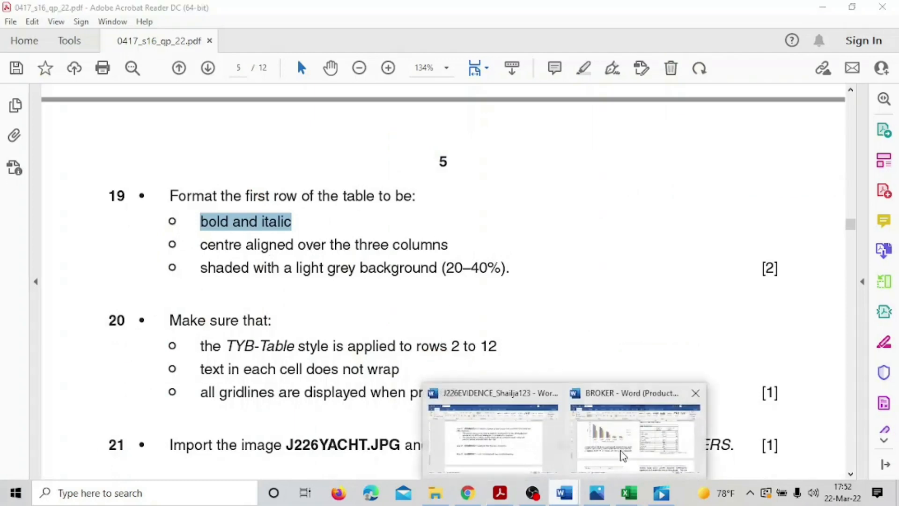
pyautogui.click(625, 454)
pyautogui.click(576, 139)
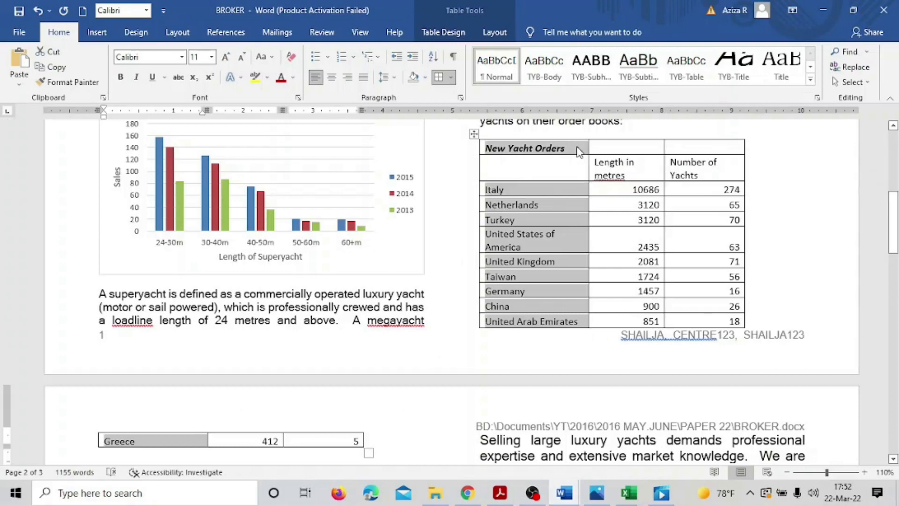
pyautogui.click(577, 148)
pyautogui.moveTo(577, 144); pyautogui.dragTo(613, 145)
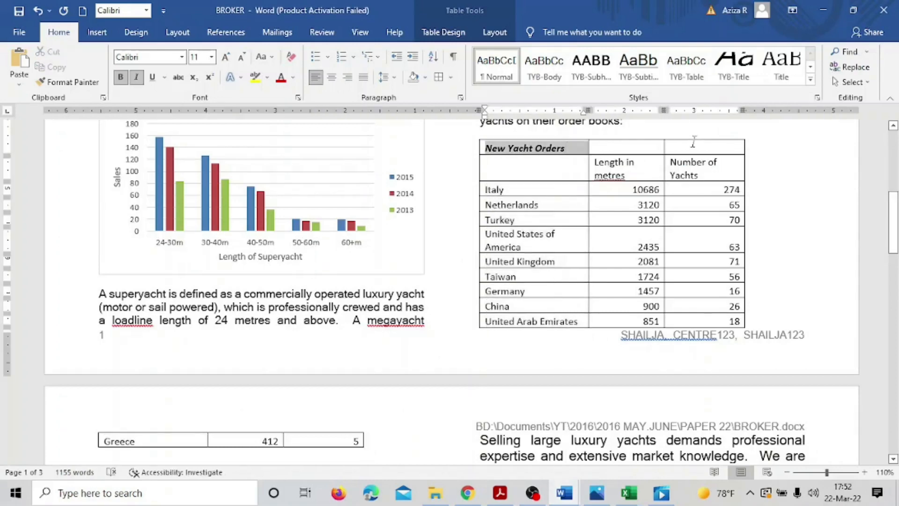
pyautogui.moveTo(728, 144); pyautogui.dragTo(587, 148)
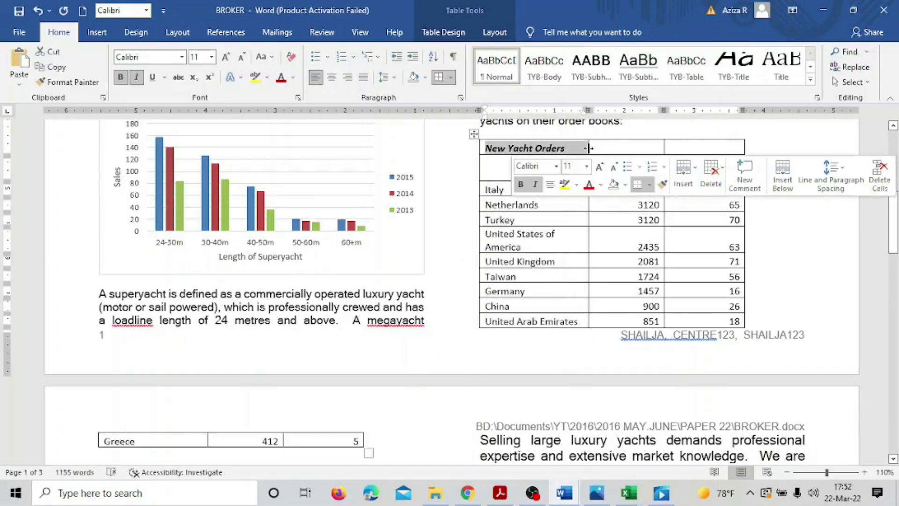
pyautogui.click(483, 148)
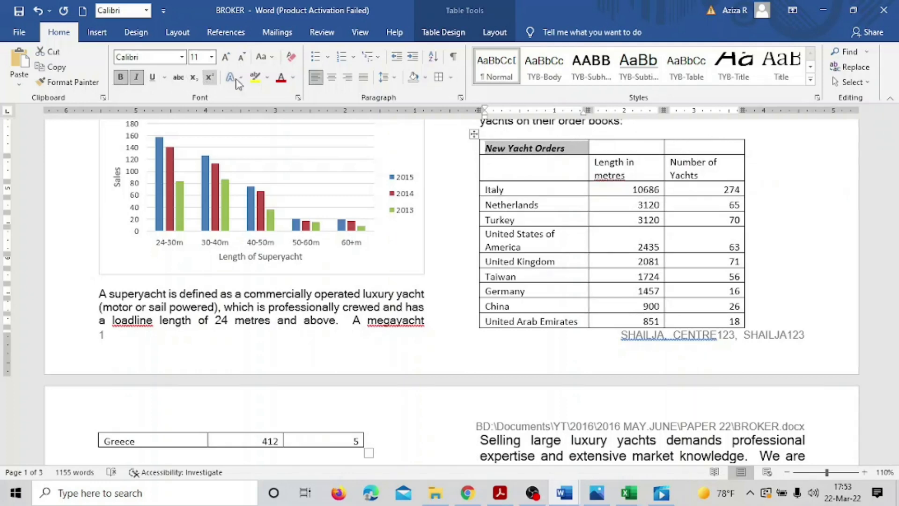
# - Merge the three cells of the table's first row and centre the "New Yacht Orders" title across the merged cell
pyautogui.click(501, 29)
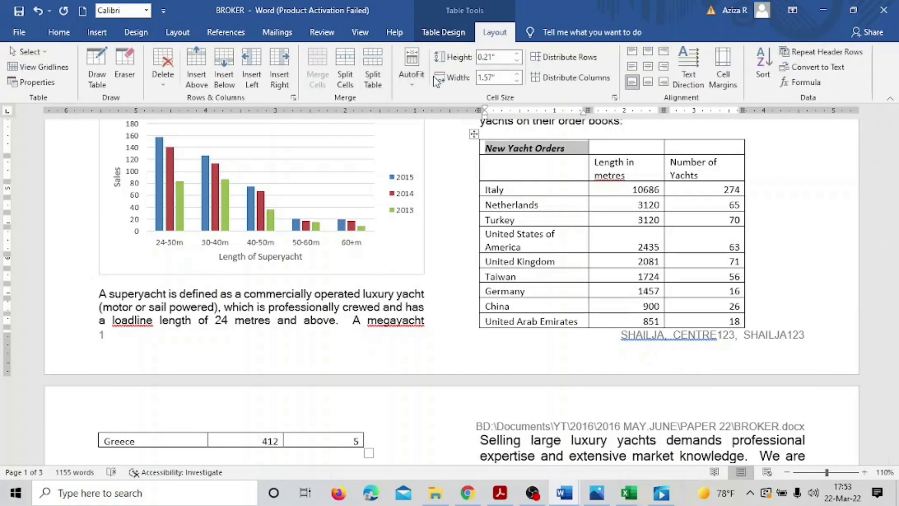
pyautogui.click(346, 70)
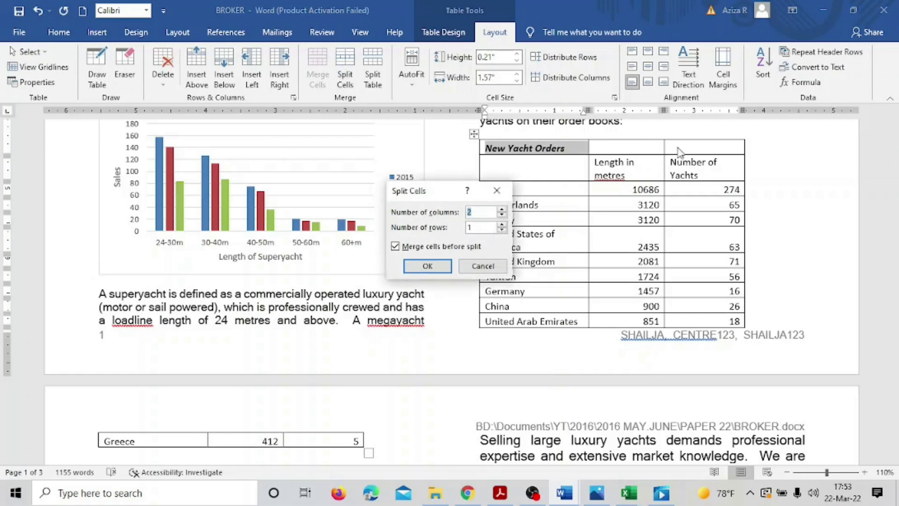
pyautogui.click(495, 267)
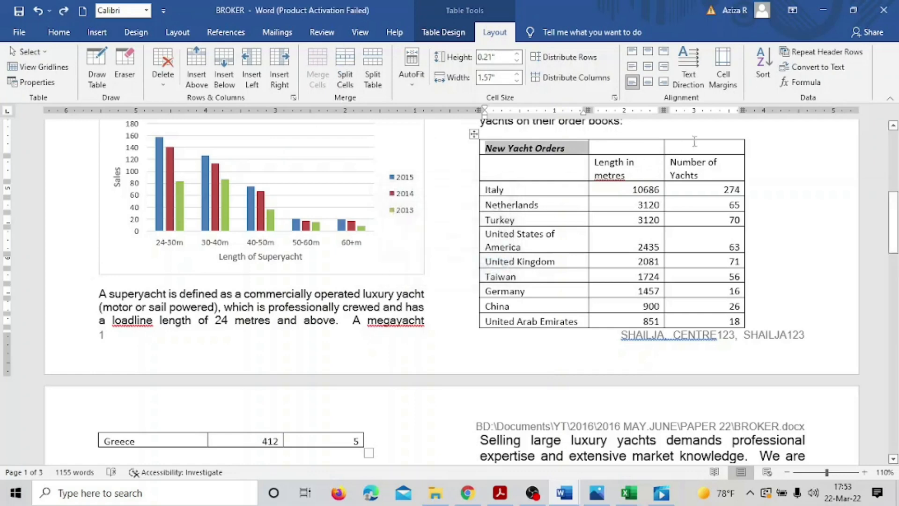
pyautogui.click(678, 143)
pyautogui.moveTo(614, 142); pyautogui.dragTo(699, 143)
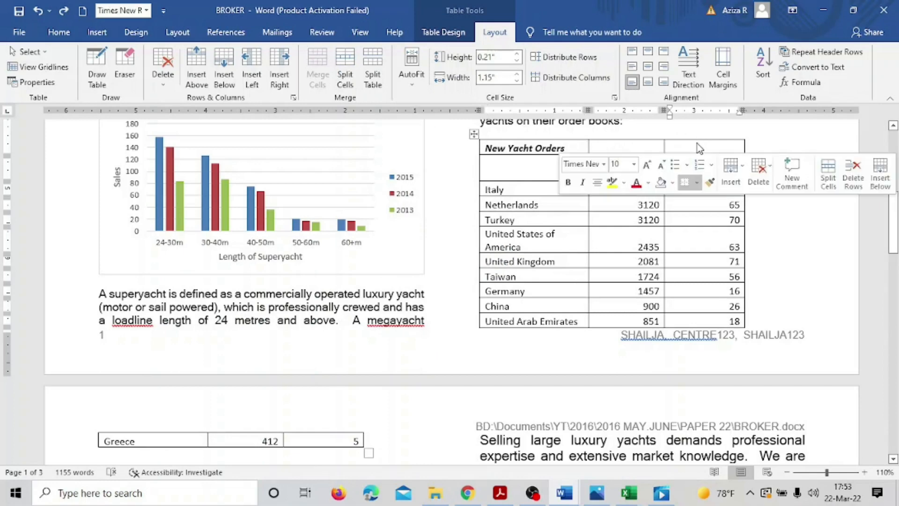
pyautogui.click(699, 143)
pyautogui.moveTo(699, 143); pyautogui.dragTo(557, 144)
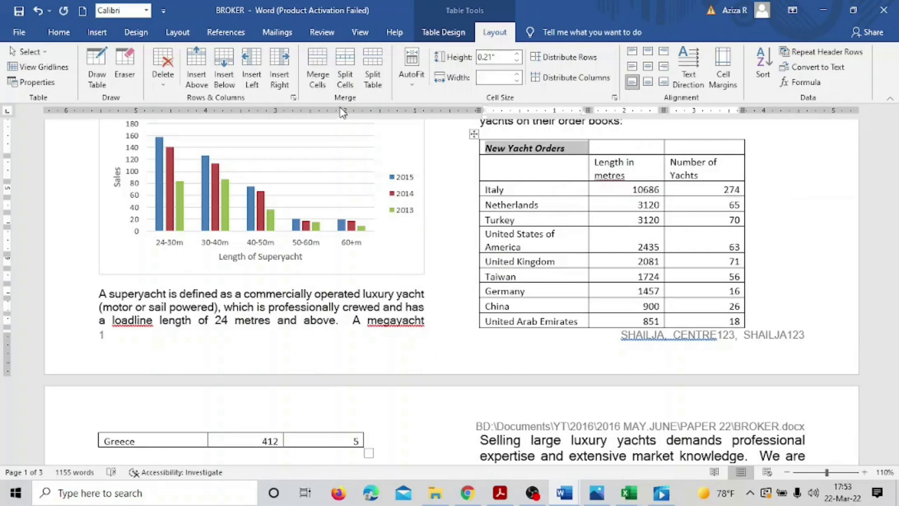
pyautogui.click(319, 63)
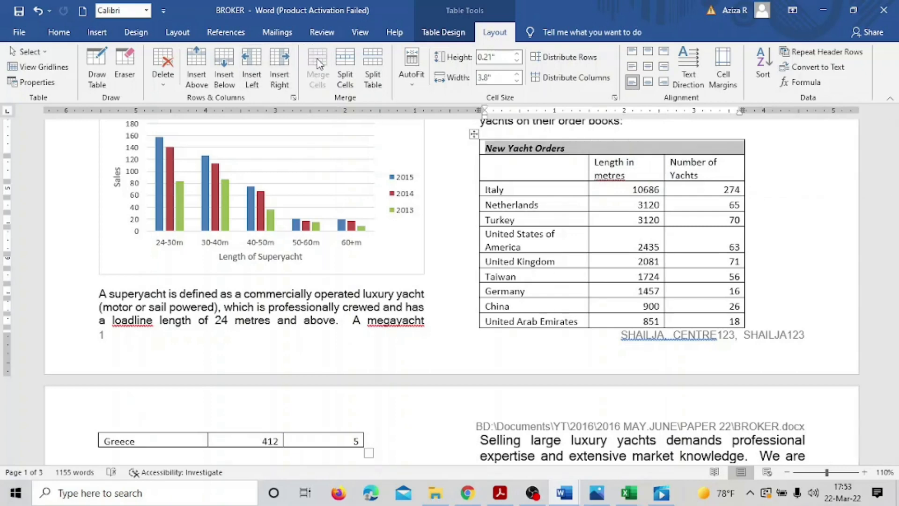
pyautogui.click(58, 32)
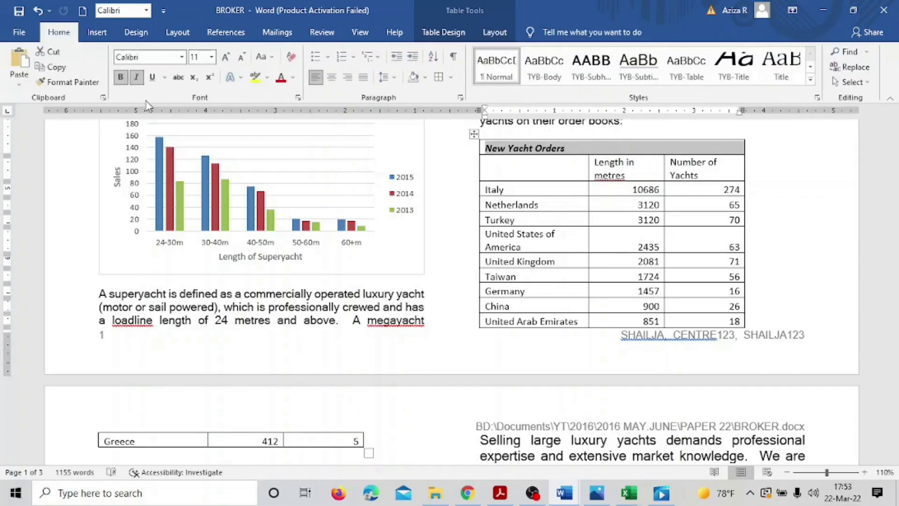
pyautogui.click(332, 77)
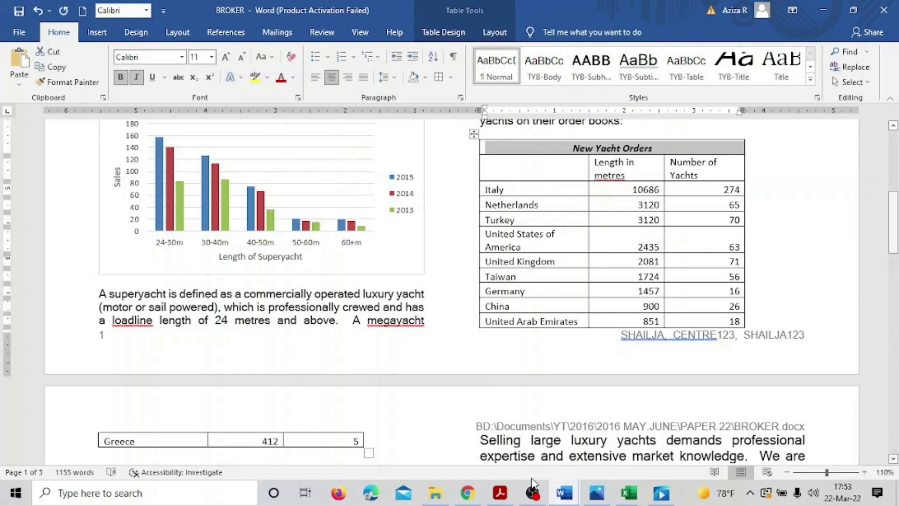
# - Check the background shading requirement for the first row in the question paper in Acrobat Reader, and return to the BROKER document in Word
pyautogui.click(464, 496)
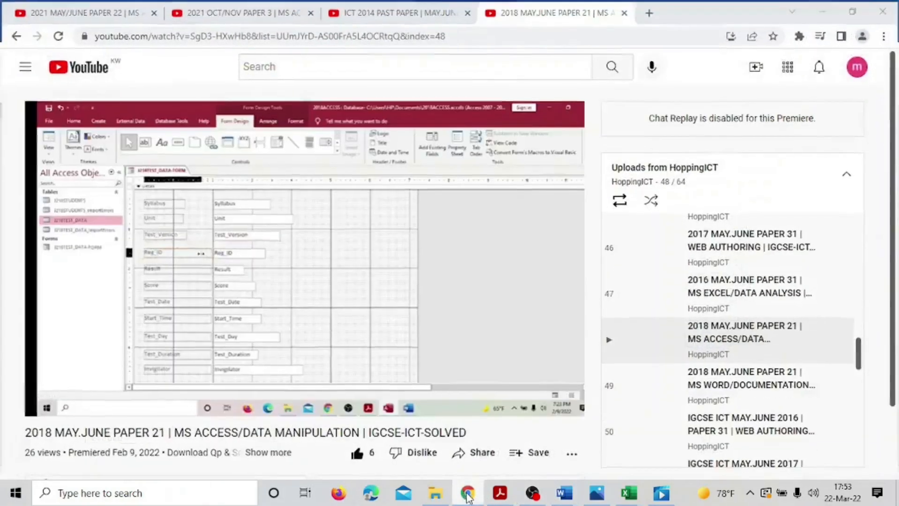
pyautogui.click(464, 496)
pyautogui.click(500, 495)
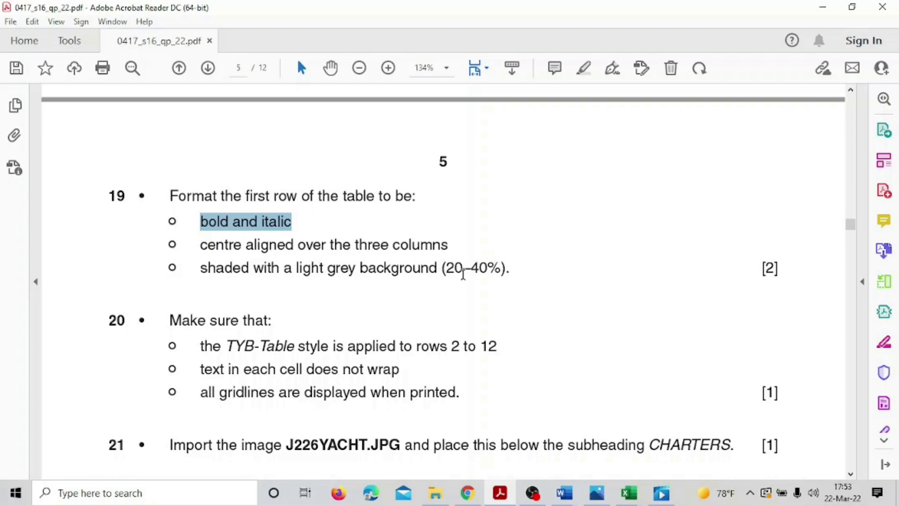
pyautogui.moveTo(566, 493)
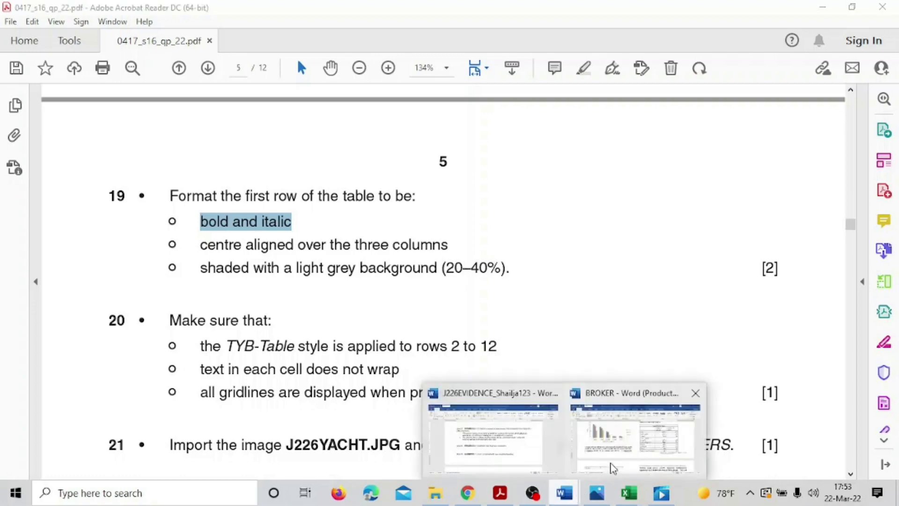
pyautogui.click(618, 461)
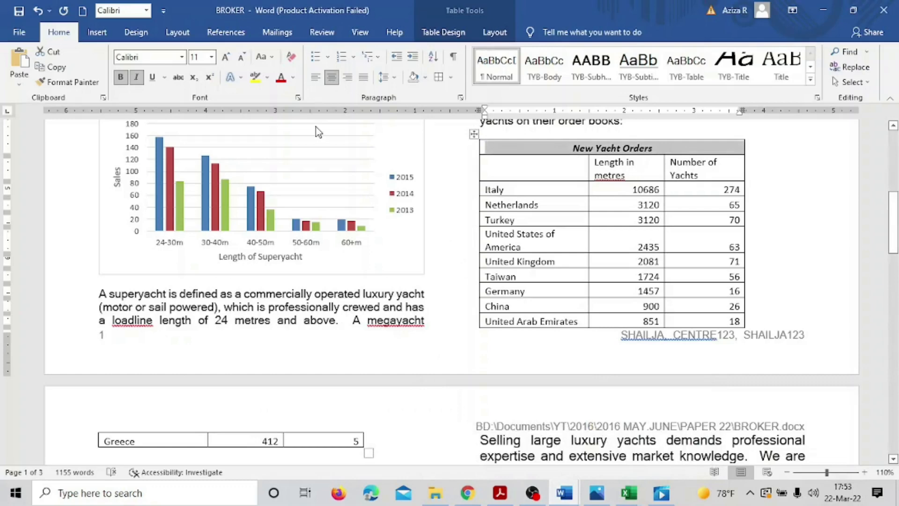
pyautogui.click(293, 80)
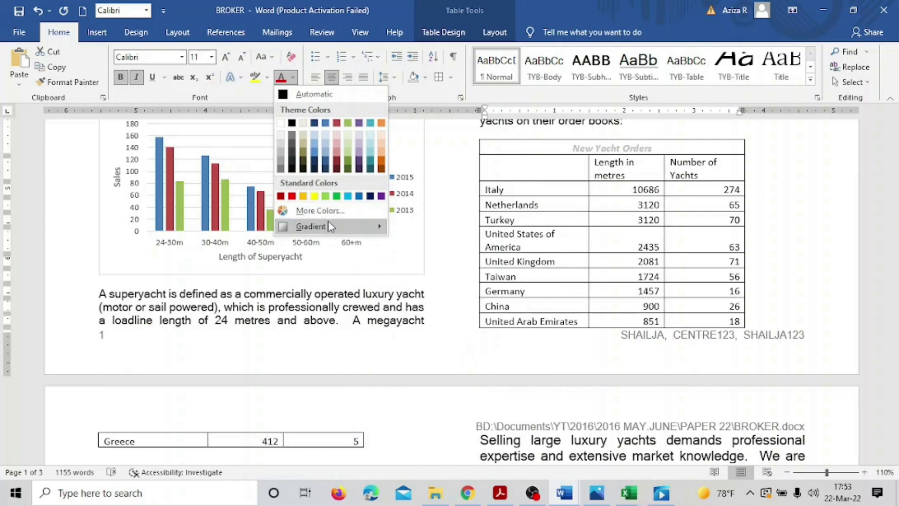
pyautogui.moveTo(331, 227)
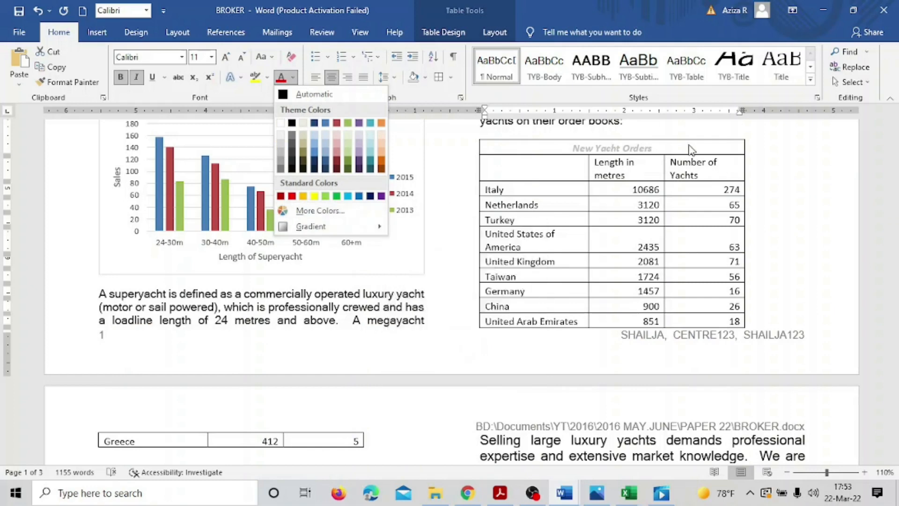
pyautogui.click(267, 78)
pyautogui.click(266, 101)
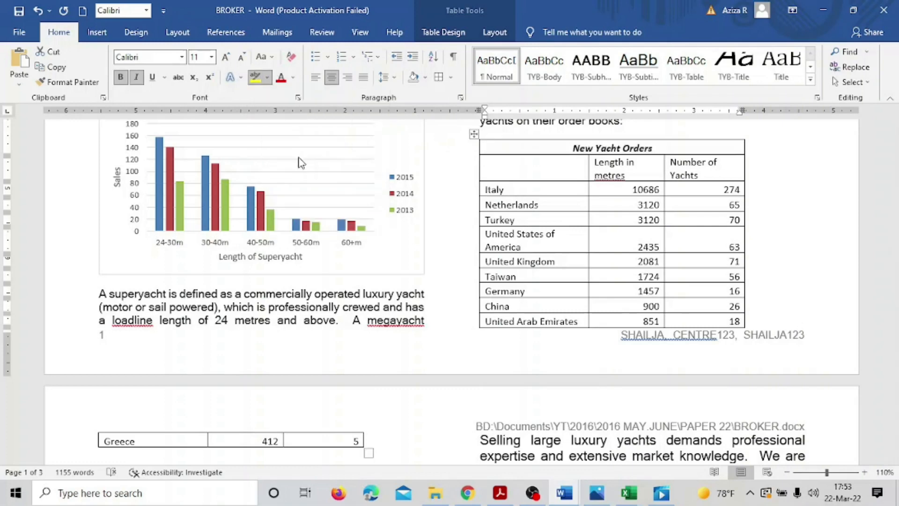
pyautogui.click(268, 77)
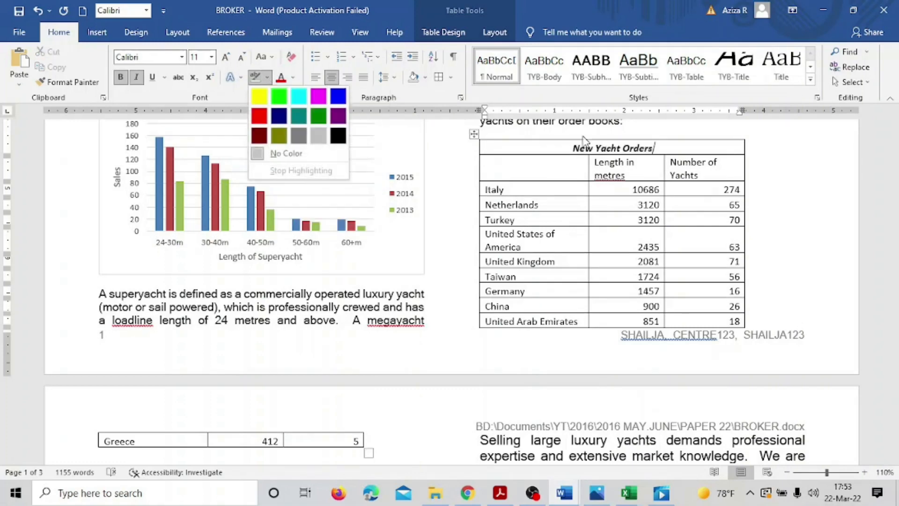
pyautogui.click(558, 145)
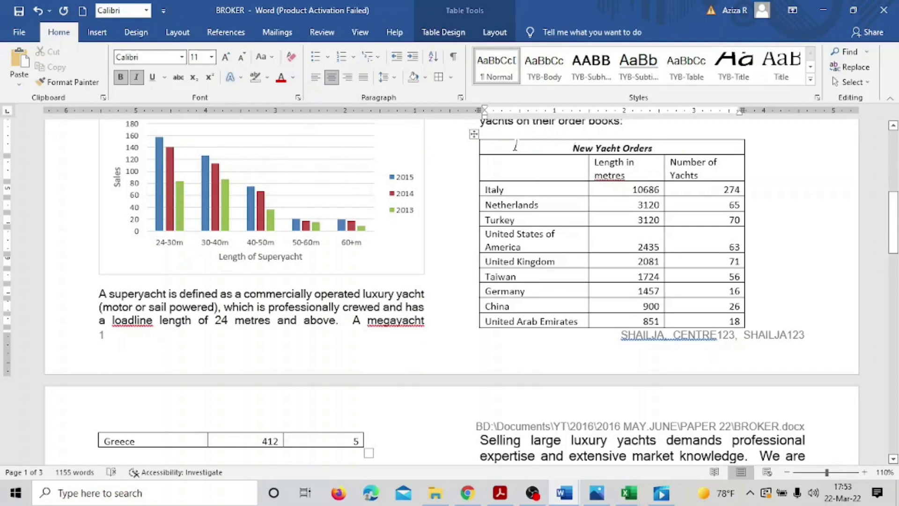
pyautogui.moveTo(515, 146); pyautogui.dragTo(683, 146)
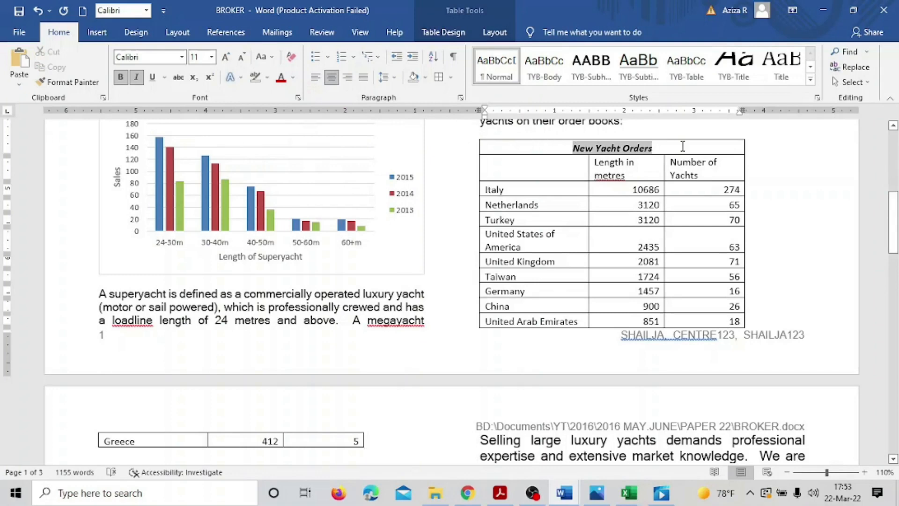
pyautogui.click(267, 77)
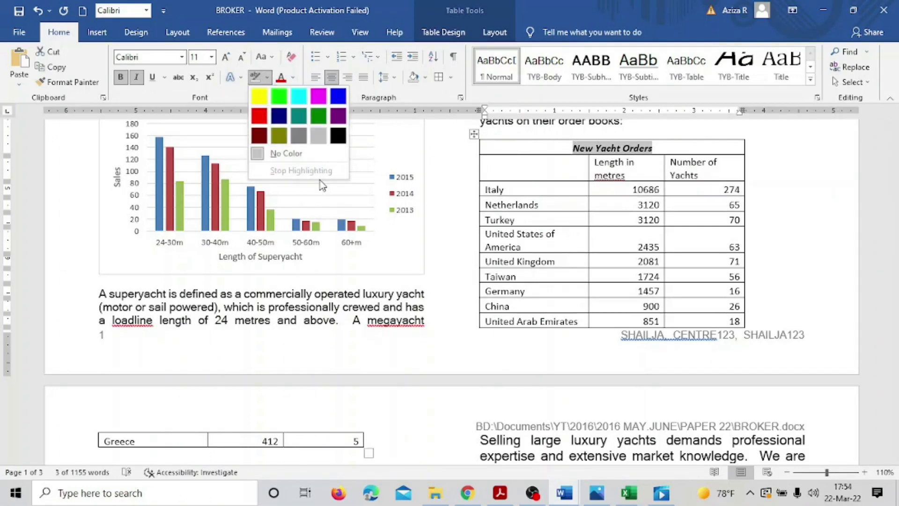
pyautogui.click(661, 141)
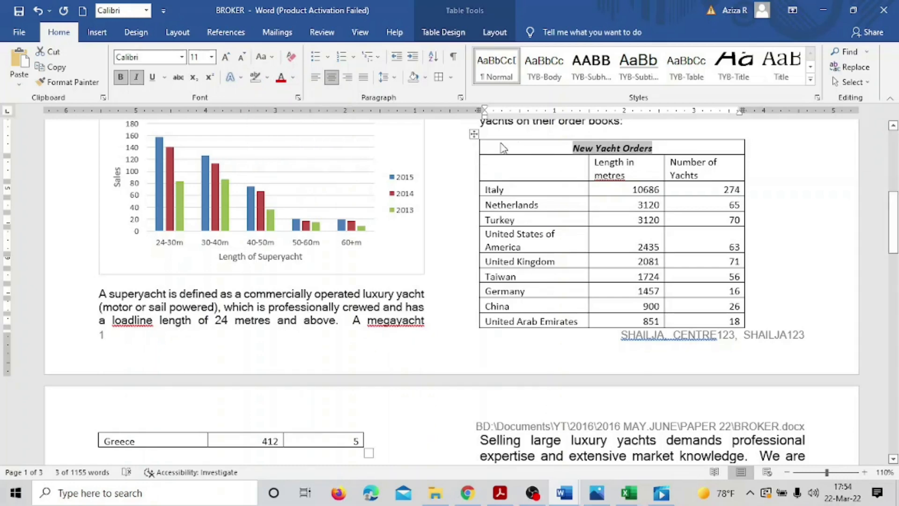
# - Shade the first row of the yacht orders table light grey with White, Background 1, Darker 25%
pyautogui.click(481, 148)
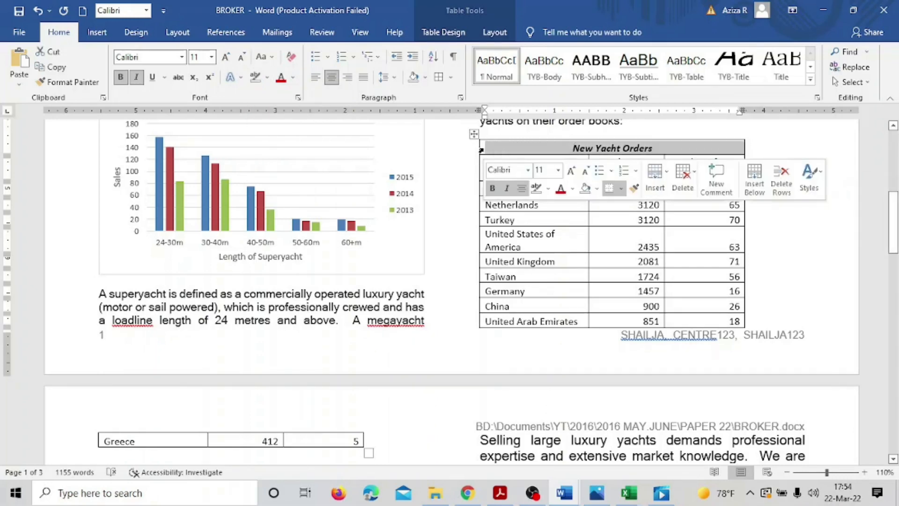
pyautogui.click(266, 78)
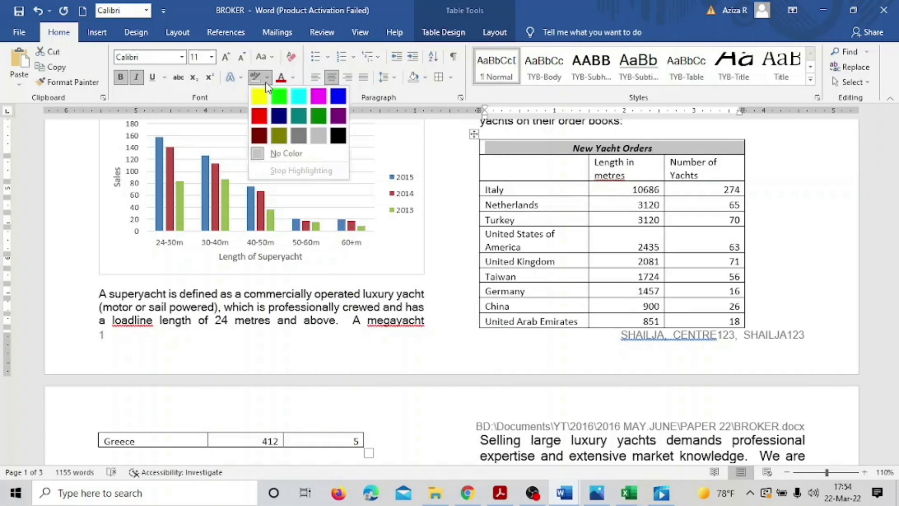
pyautogui.rightClick(552, 148)
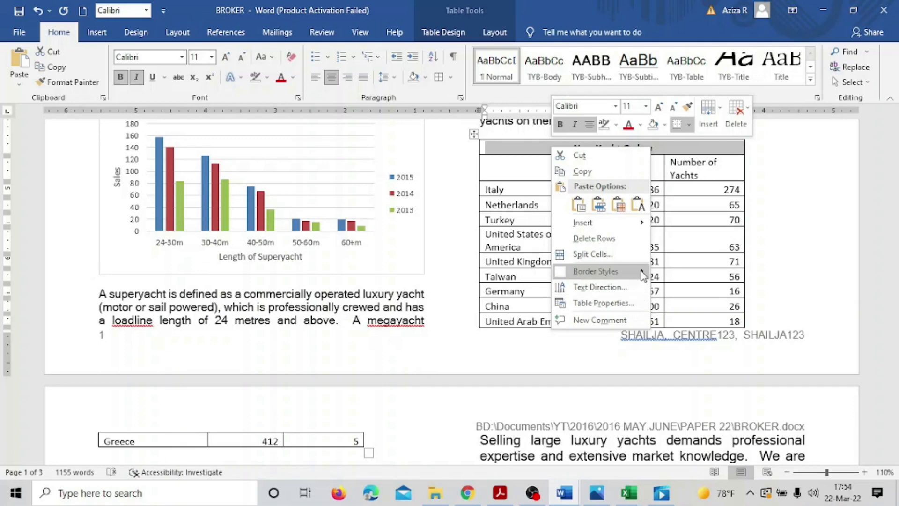
pyautogui.moveTo(643, 274)
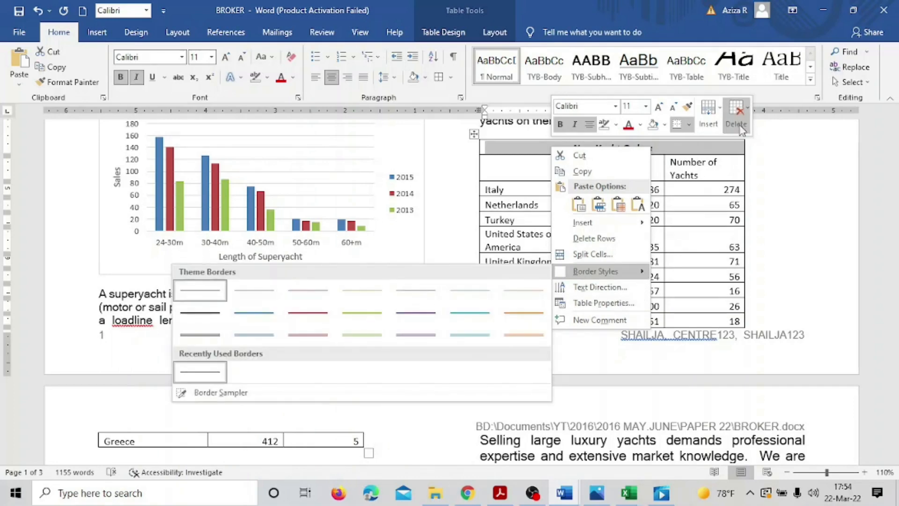
pyautogui.click(664, 125)
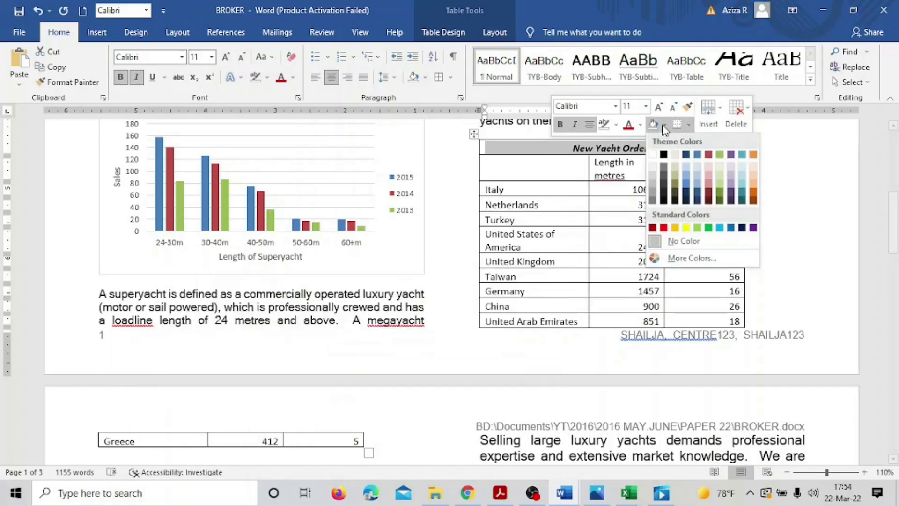
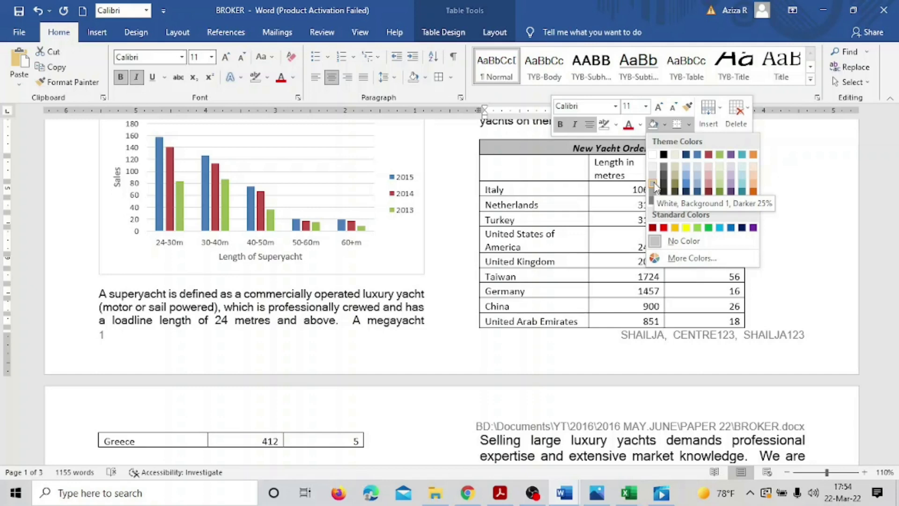
pyautogui.click(654, 187)
pyautogui.click(789, 205)
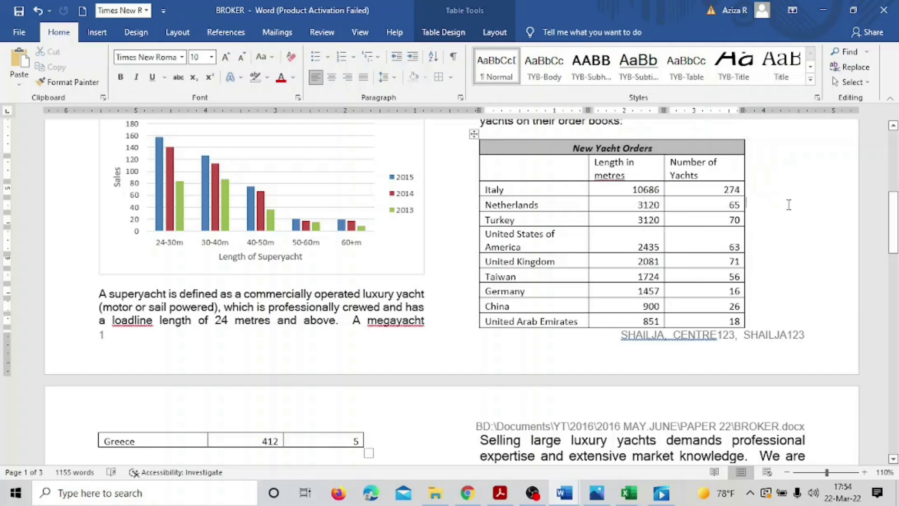
# - Switch to the question paper in Acrobat Reader and highlight all of question 19 in yellow as completed
pyautogui.rightClick(564, 492)
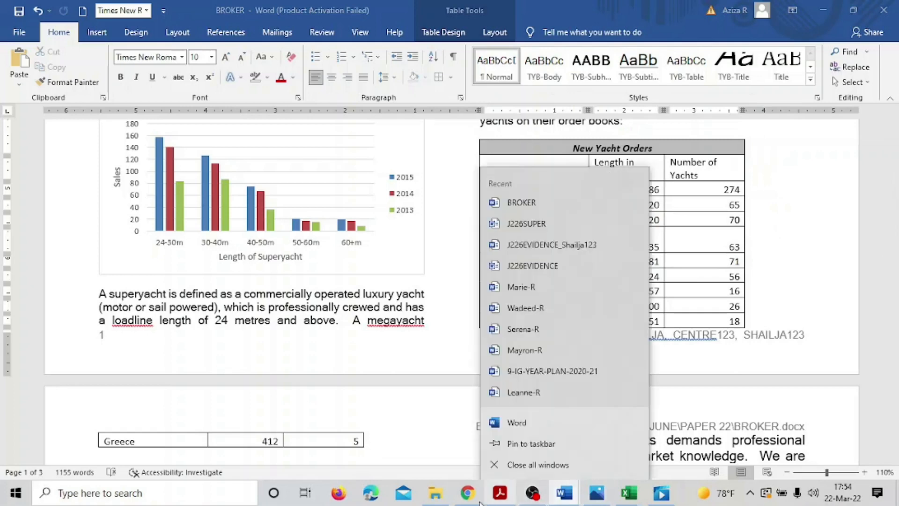
pyautogui.click(500, 493)
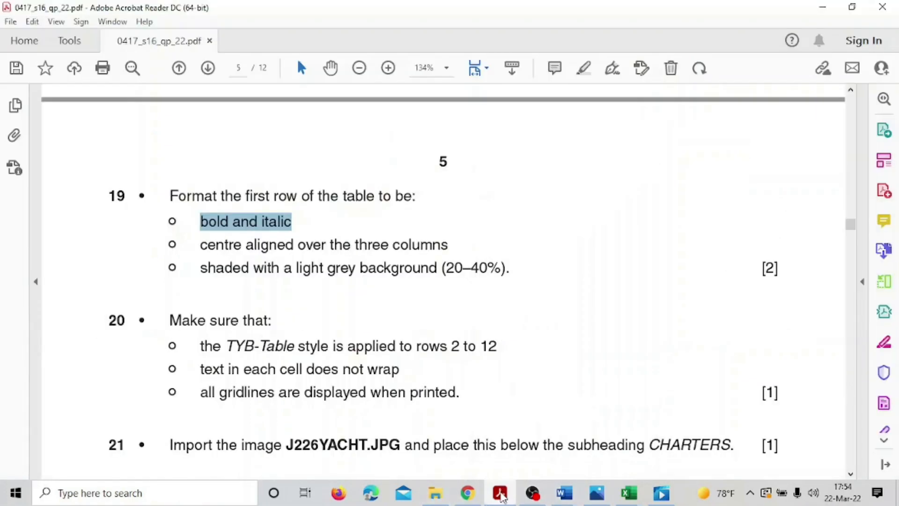
pyautogui.moveTo(108, 196); pyautogui.dragTo(499, 273)
pyautogui.click(514, 255)
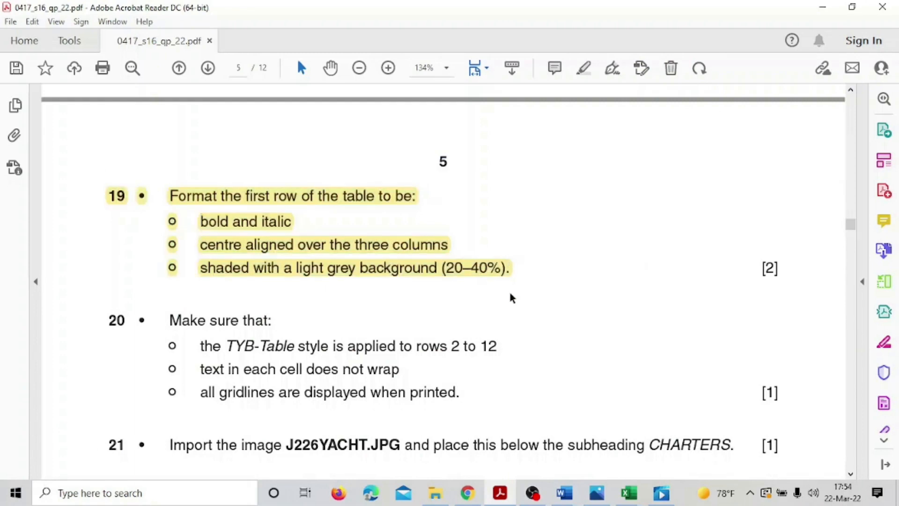
# - Check which table rows question 20 assigns to the TYB-Table style, and return to the BROKER document in Word
pyautogui.scroll(-3, 508, 292)
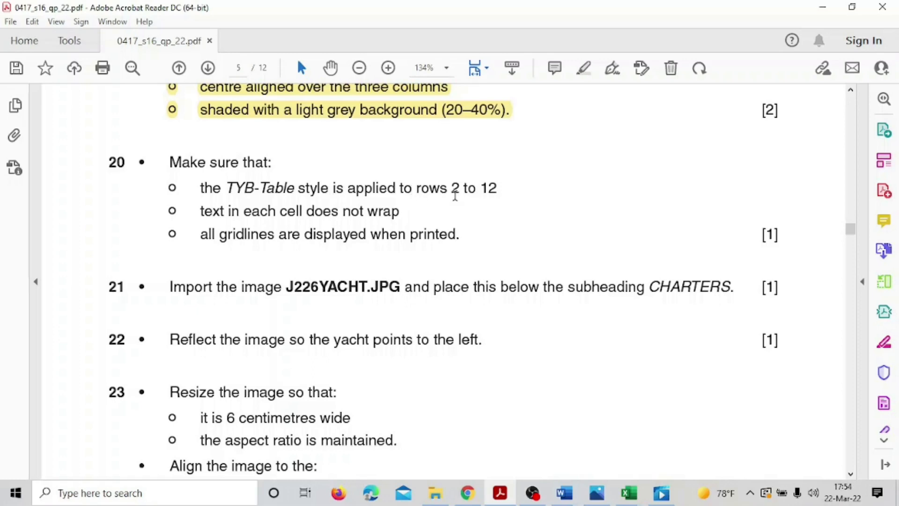
pyautogui.moveTo(451, 188); pyautogui.dragTo(524, 187)
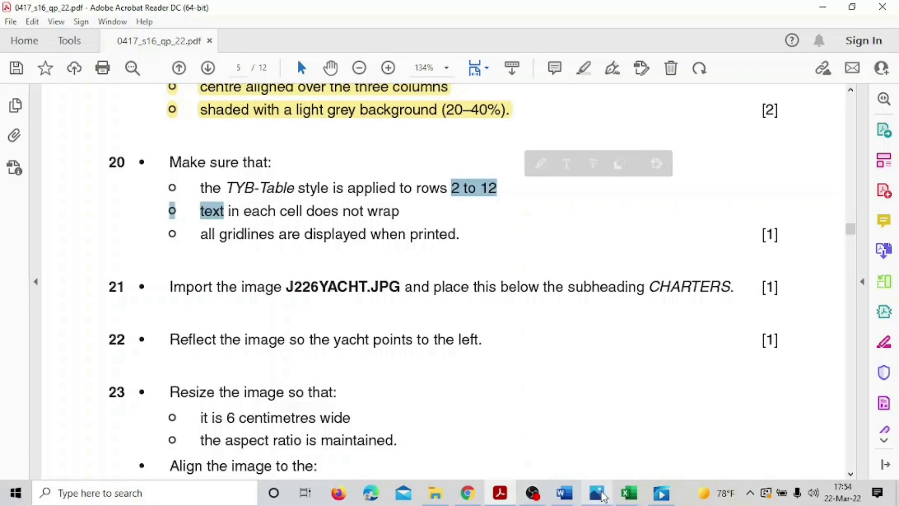
pyautogui.moveTo(565, 493)
pyautogui.click(630, 412)
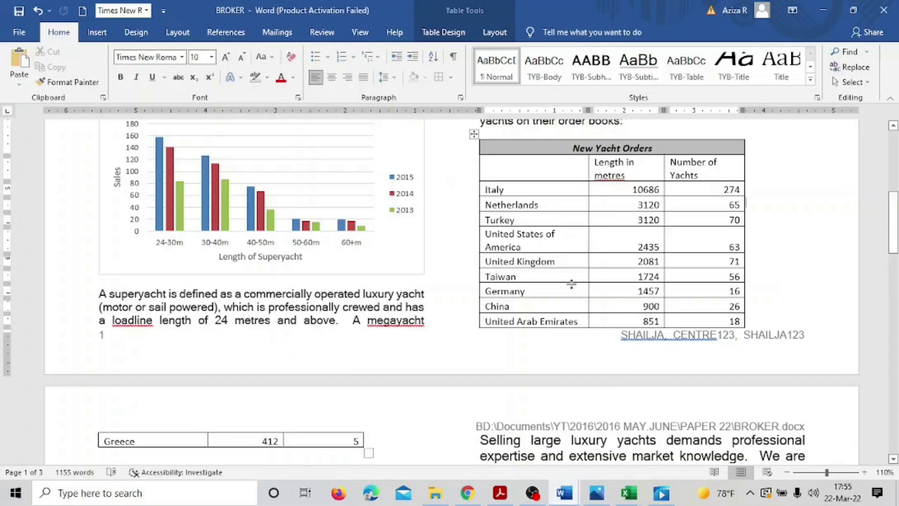
# - Apply the TYB-Table style to rows 2 to 12 of the yacht orders table, from the column headings down to Greece
pyautogui.moveTo(487, 190); pyautogui.dragTo(490, 205)
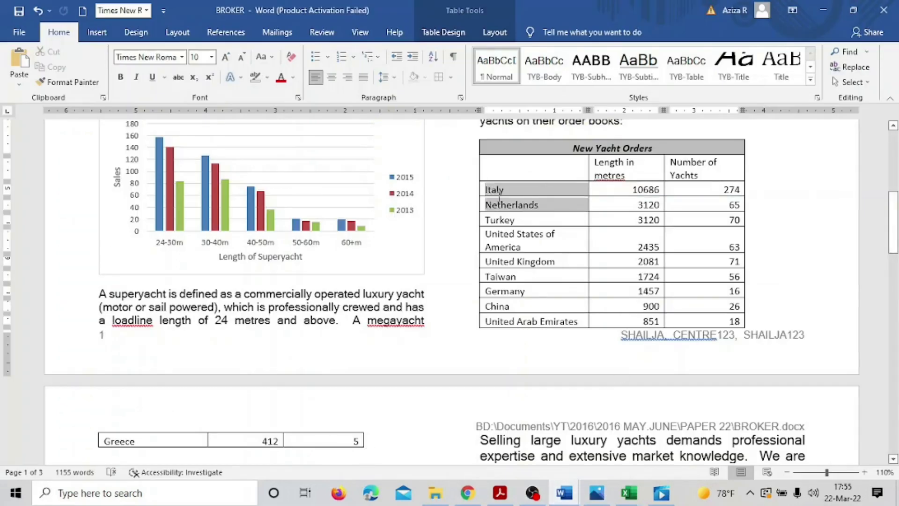
pyautogui.click(489, 167)
pyautogui.moveTo(495, 171); pyautogui.dragTo(375, 447)
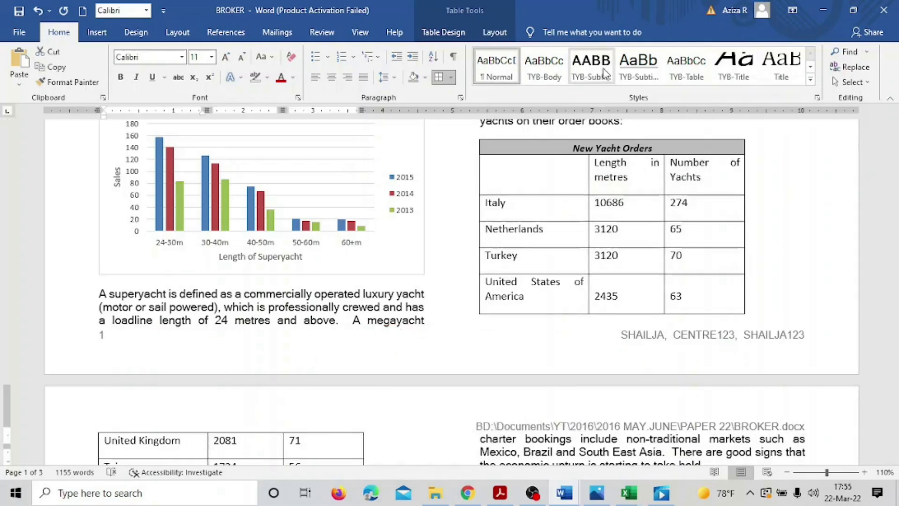
pyautogui.click(694, 74)
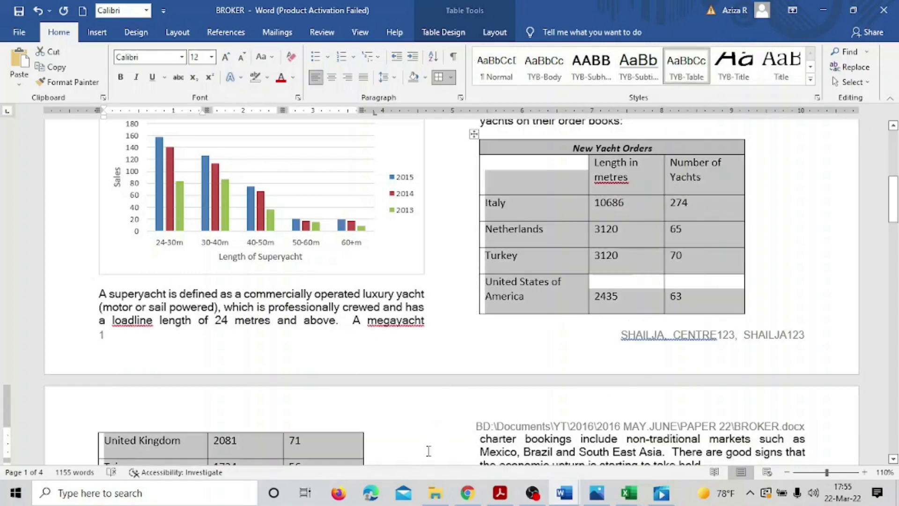
pyautogui.scroll(-5, 427, 449)
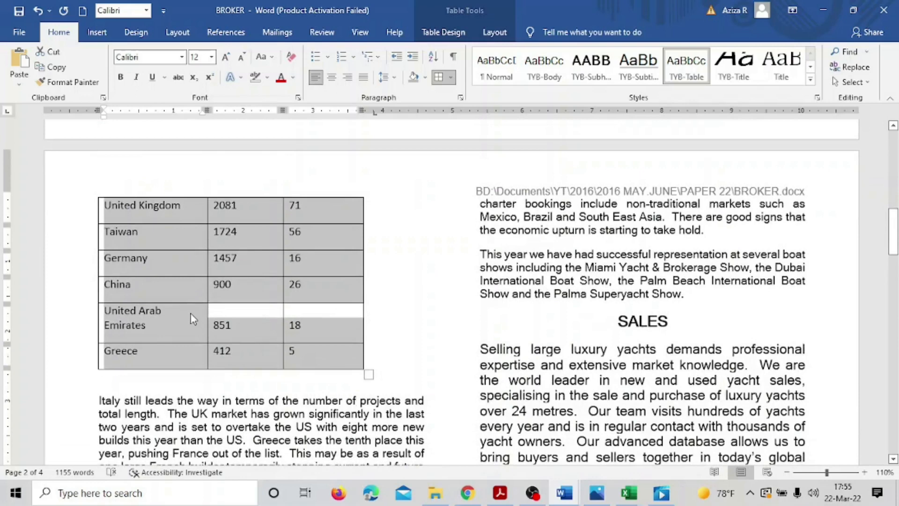
# - Check the text wrapping and gridline requirements of question 20 in Acrobat Reader, and return to the BROKER document in Word
pyautogui.click(500, 493)
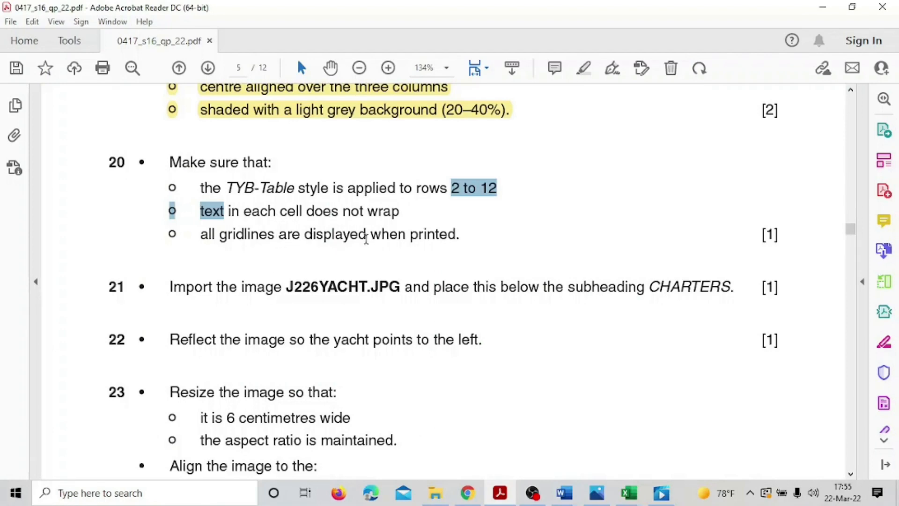
pyautogui.moveTo(574, 494)
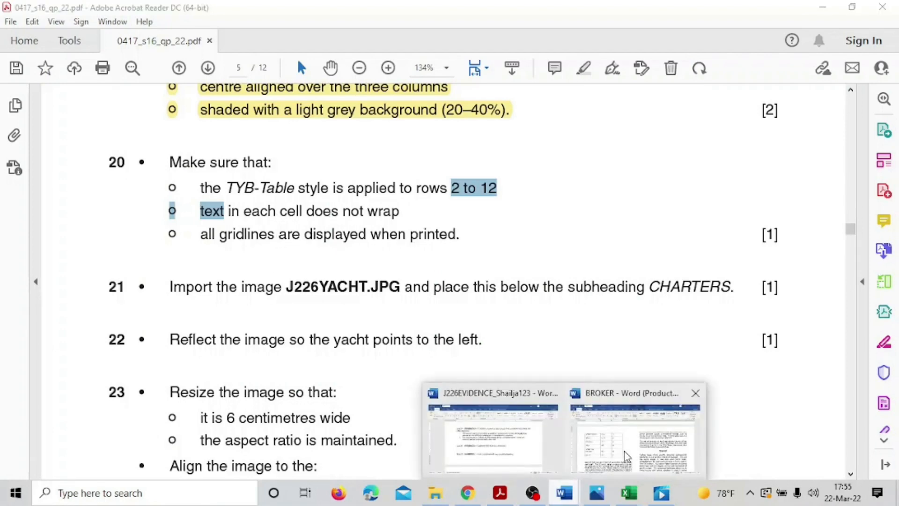
pyautogui.click(630, 457)
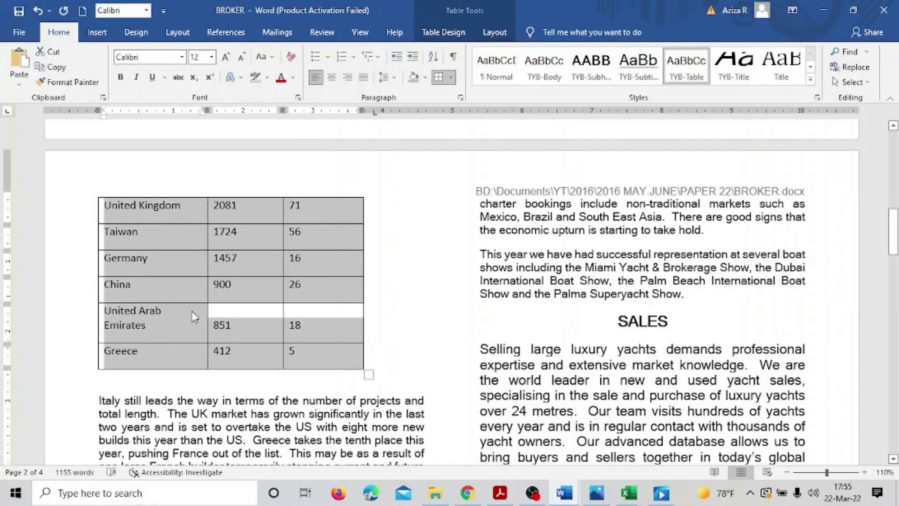
# - Widen the table's first column so "United States of America" and "United Arab Emirates" each fit on one line
pyautogui.scroll(6, 156, 345)
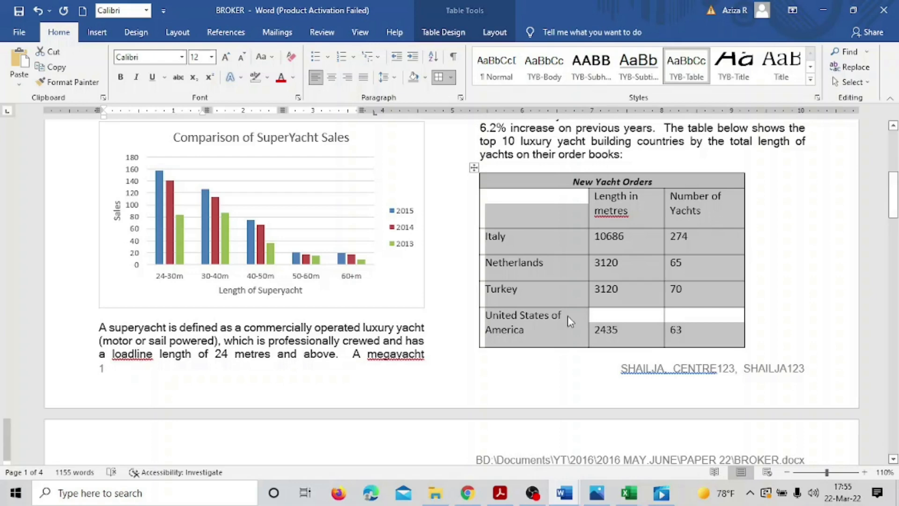
pyautogui.click(560, 181)
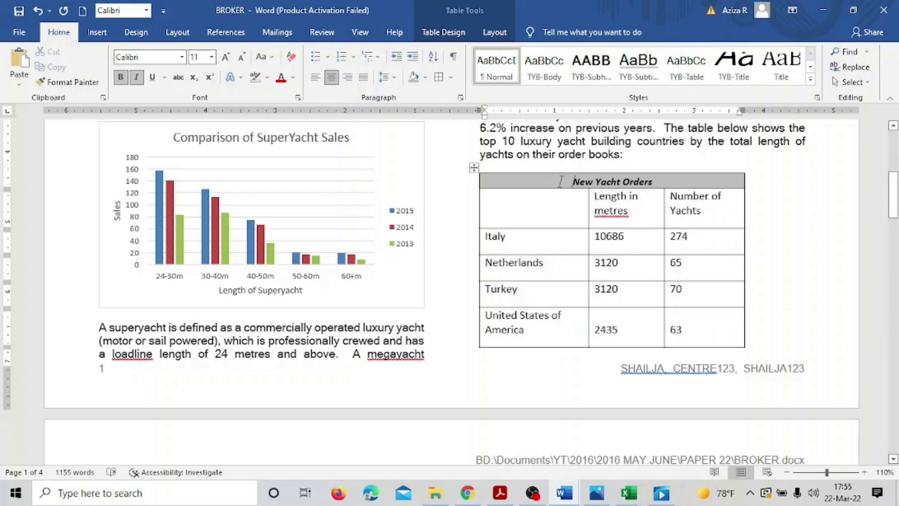
pyautogui.click(582, 211)
pyautogui.moveTo(588, 111); pyautogui.dragTo(610, 111)
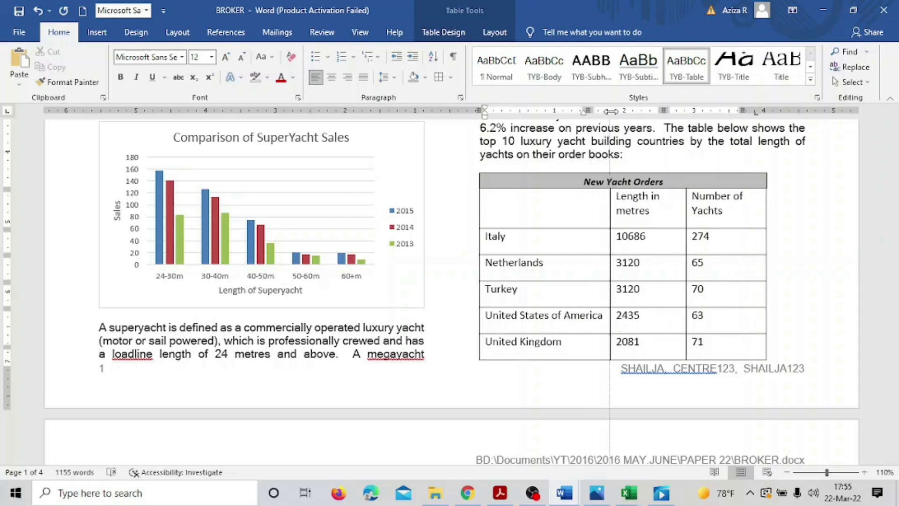
pyautogui.scroll(-5, 359, 290)
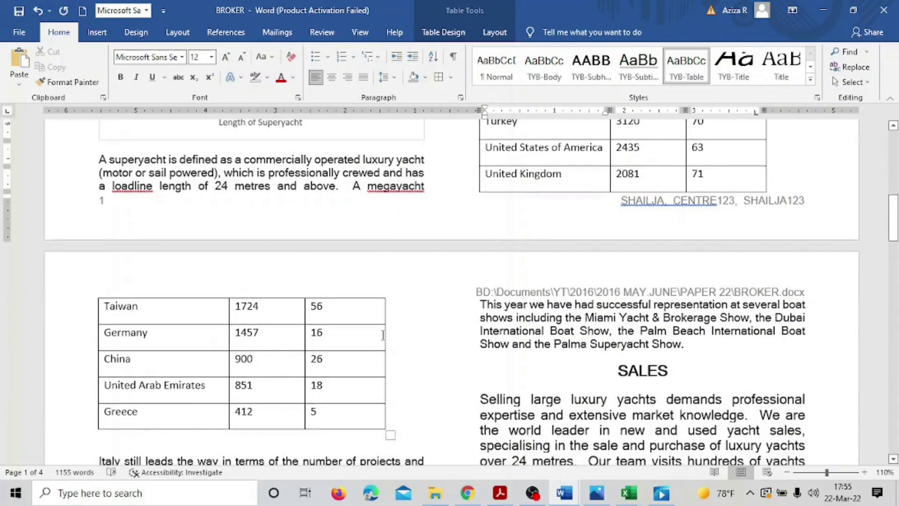
pyautogui.scroll(5, 458, 328)
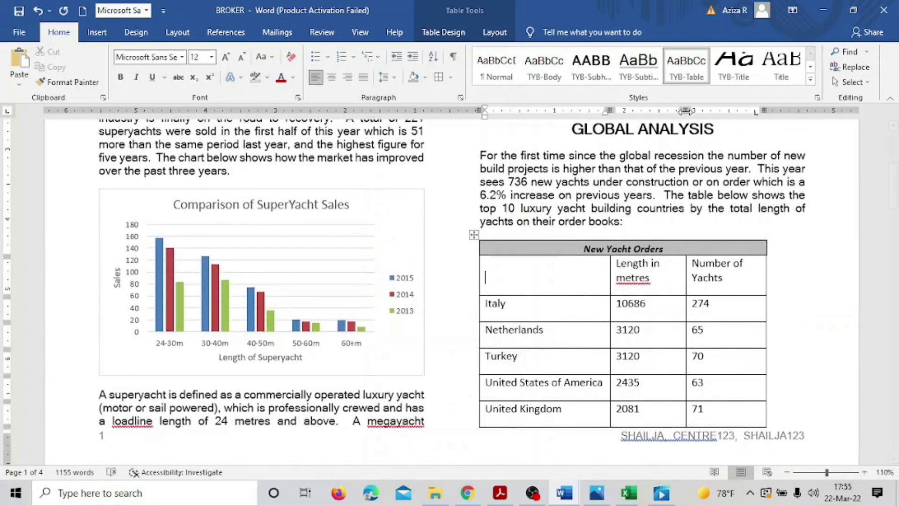
# - Widen the table's second and third columns so "Length in metres" and "Number of Yachts" each fit on one line
pyautogui.moveTo(686, 110)
pyautogui.mouseDown()
pyautogui.moveTo(713, 110)
pyautogui.moveTo(702, 111)
pyautogui.mouseUp()
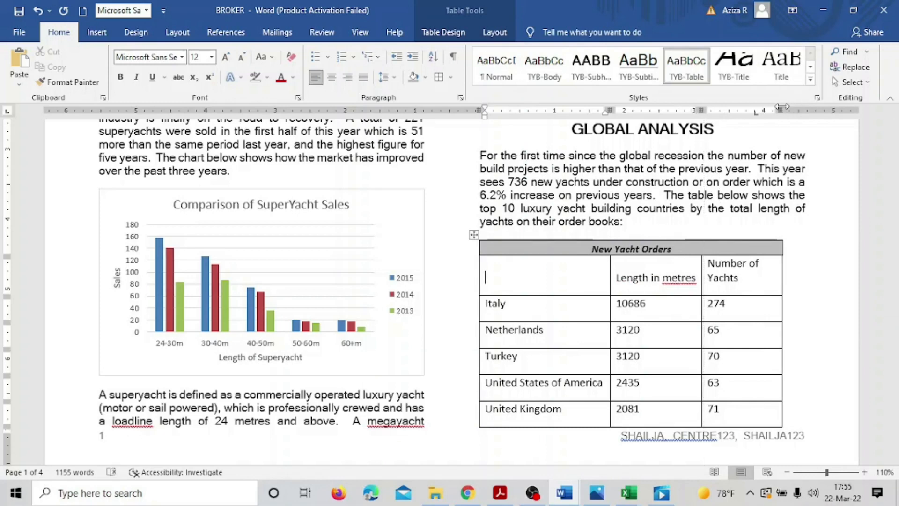
pyautogui.moveTo(782, 108); pyautogui.dragTo(806, 109)
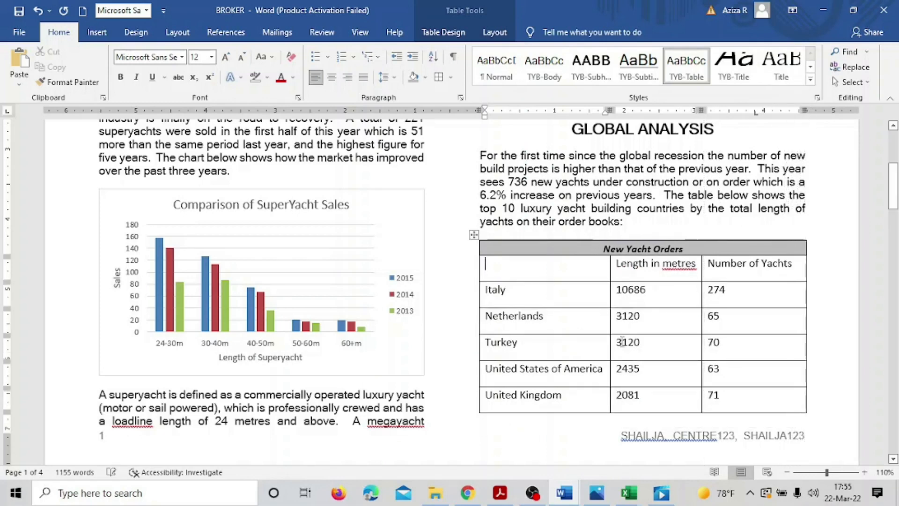
pyautogui.scroll(-1, 623, 340)
pyautogui.scroll(-5, 623, 336)
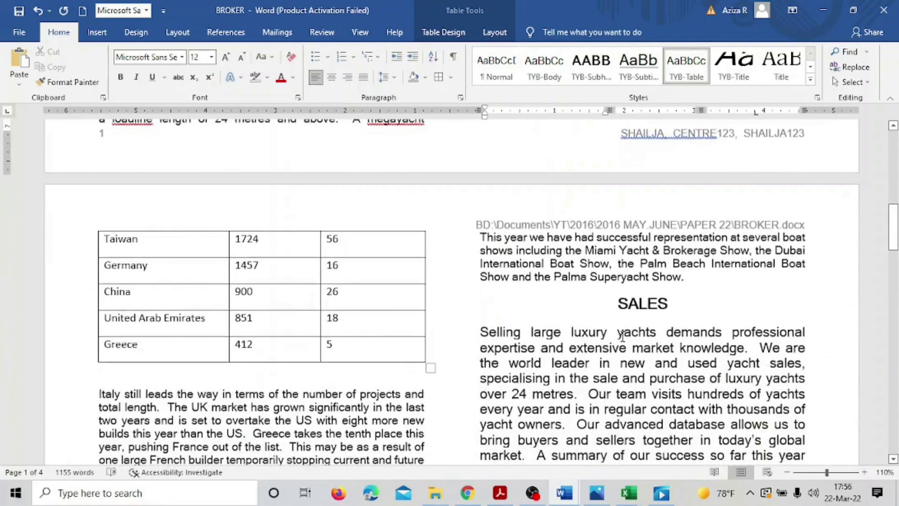
pyautogui.scroll(5, 625, 335)
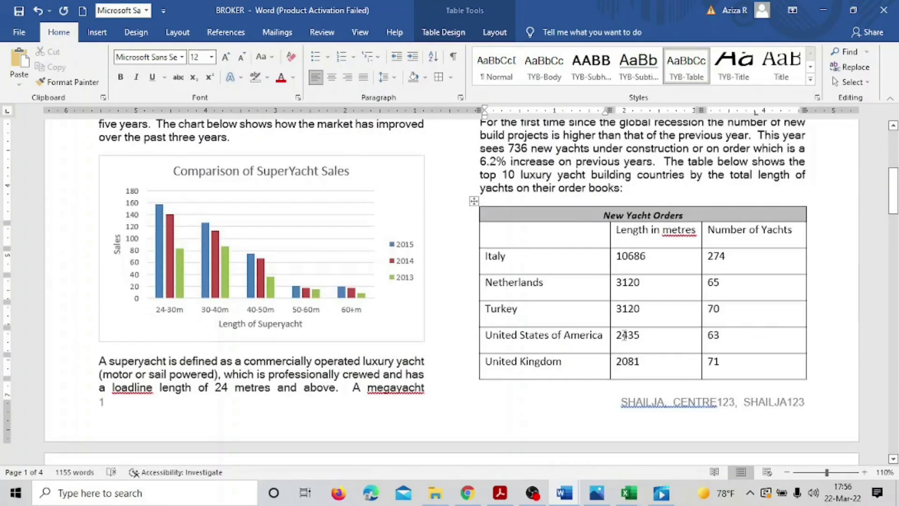
# - Switch to the question paper in Acrobat Reader and highlight all of question 20 in yellow as completed
pyautogui.click(503, 495)
pyautogui.click(503, 496)
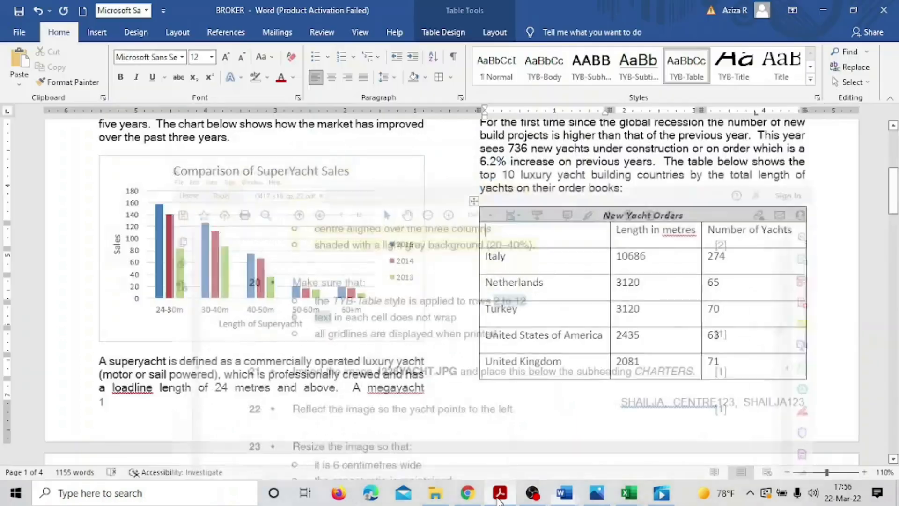
pyautogui.click(500, 493)
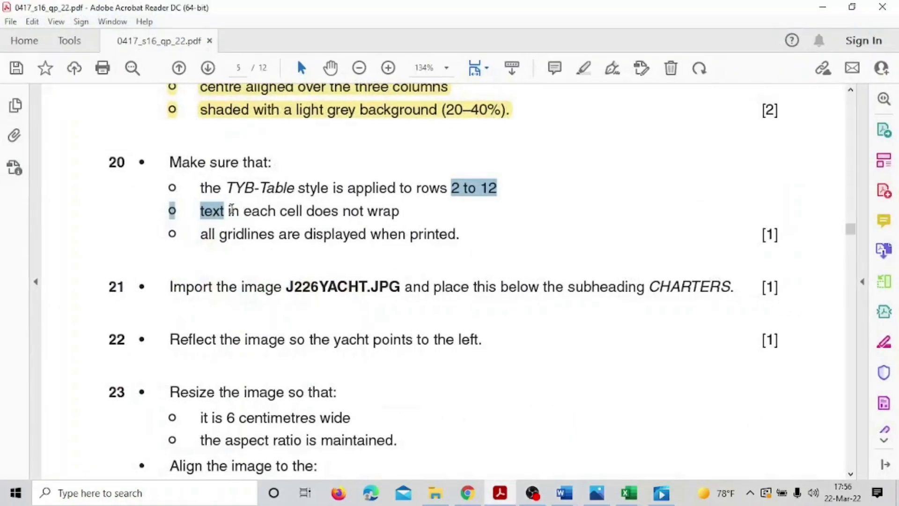
pyautogui.moveTo(106, 161); pyautogui.dragTo(454, 224)
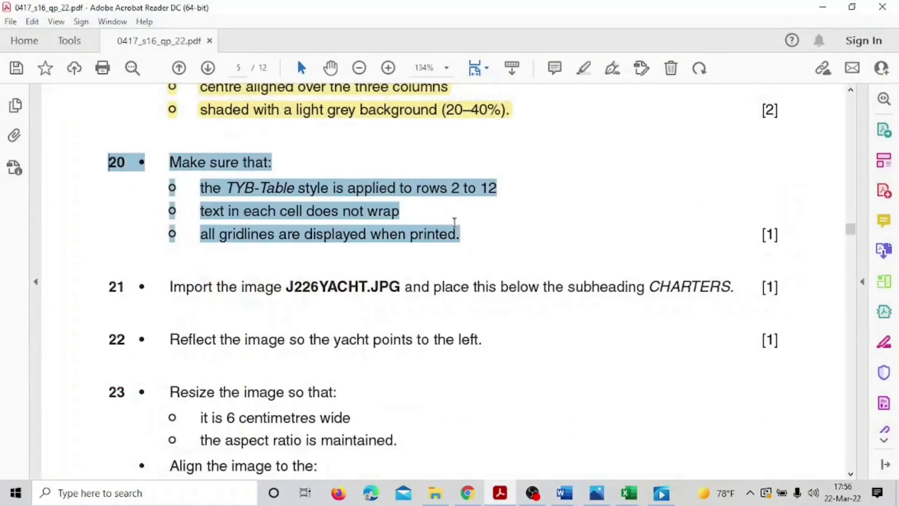
pyautogui.click(470, 203)
# - Return to the BROKER document in Word and add an empty line between the CHARTERS subheading and the paragraph starting "A Tawara Yacht charter"
pyautogui.scroll(-2, 470, 365)
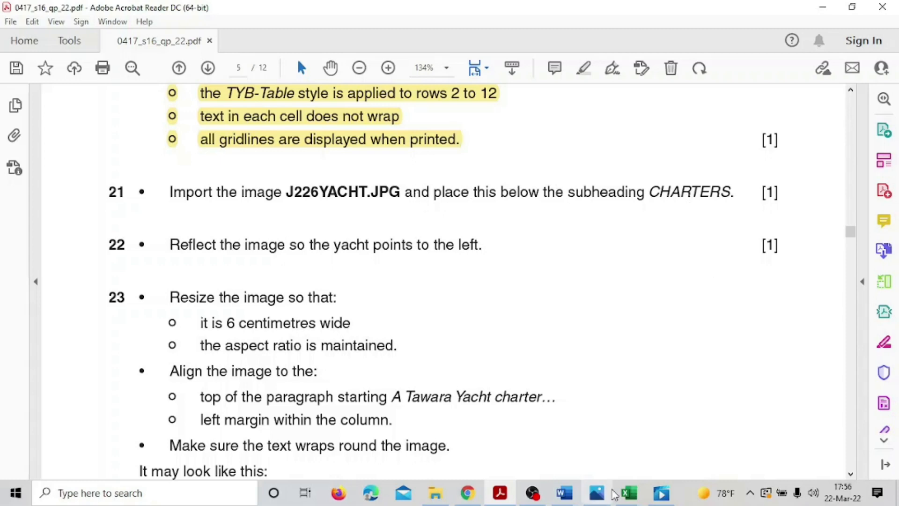
pyautogui.click(567, 494)
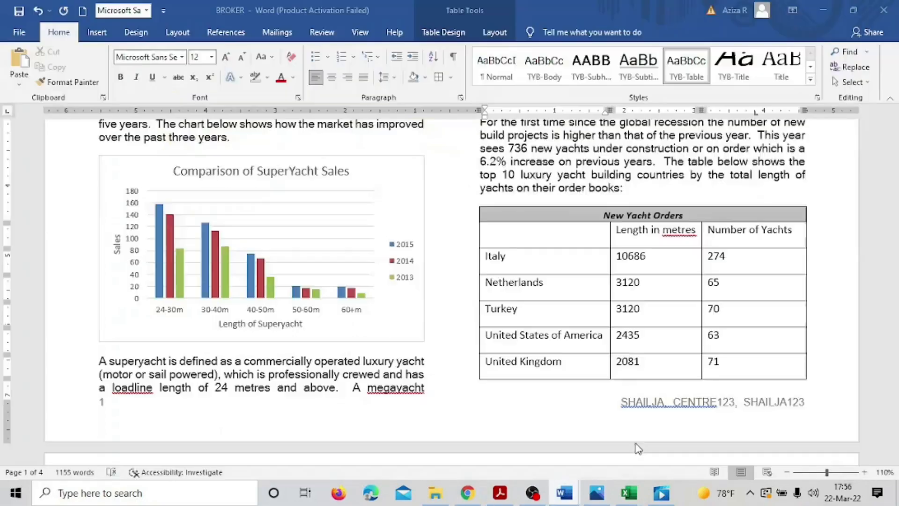
pyautogui.scroll(-15, 654, 338)
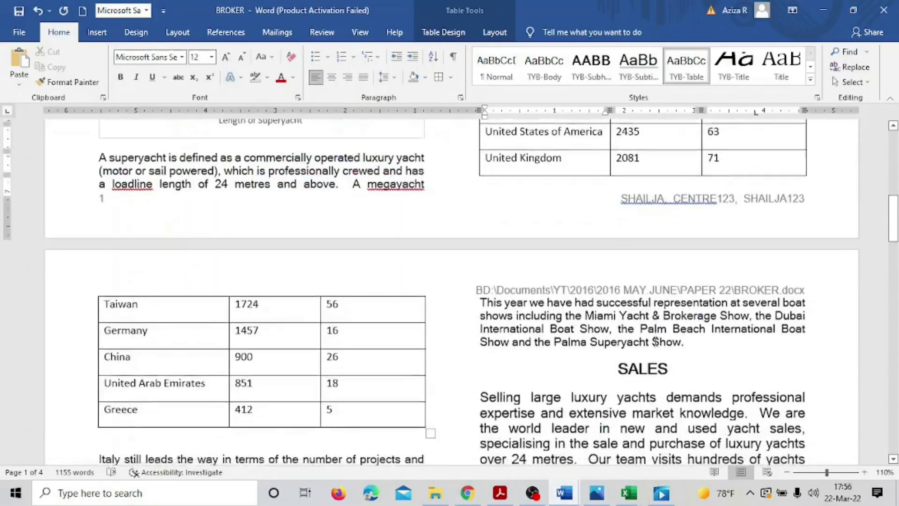
pyautogui.scroll(3, 655, 341)
pyautogui.scroll(-4, 655, 341)
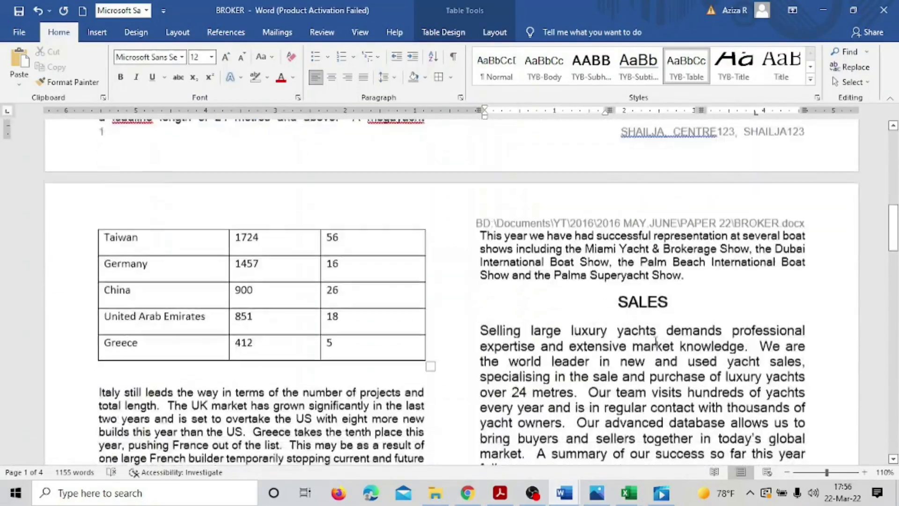
pyautogui.scroll(-20, 655, 342)
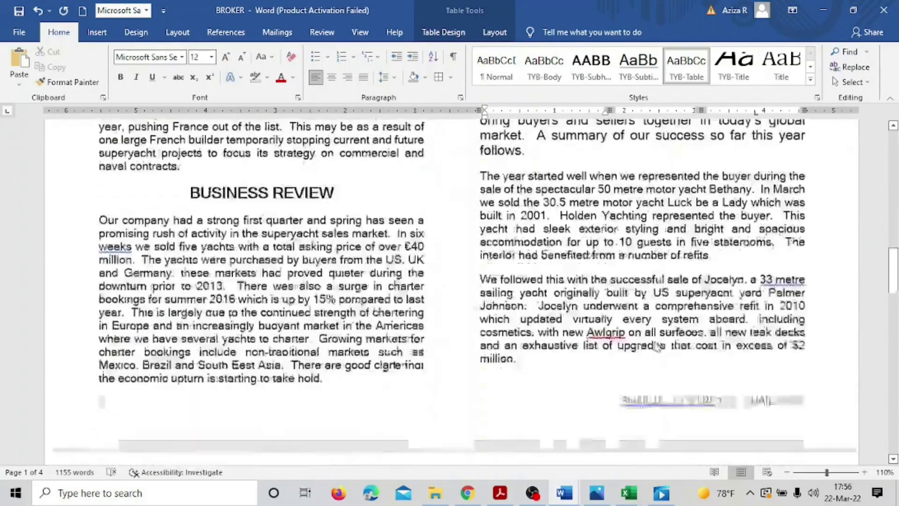
pyautogui.scroll(20, 658, 346)
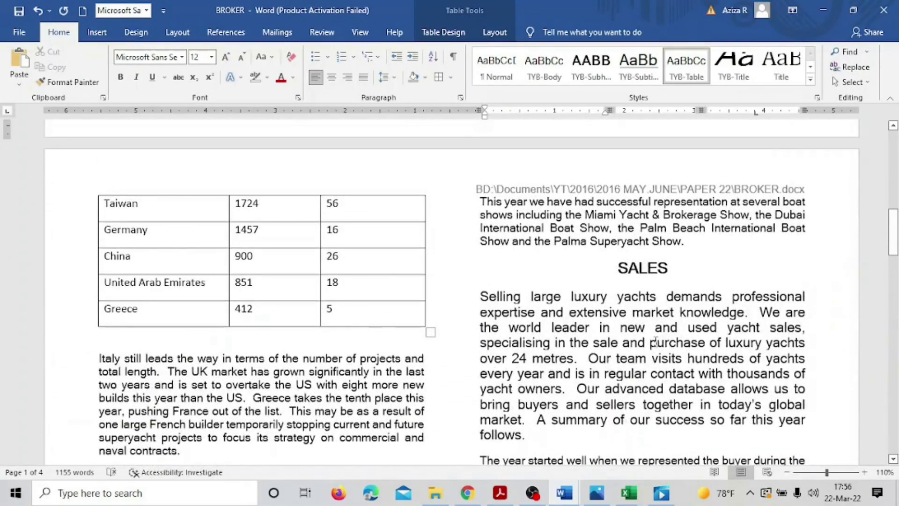
pyautogui.scroll(-3, 656, 342)
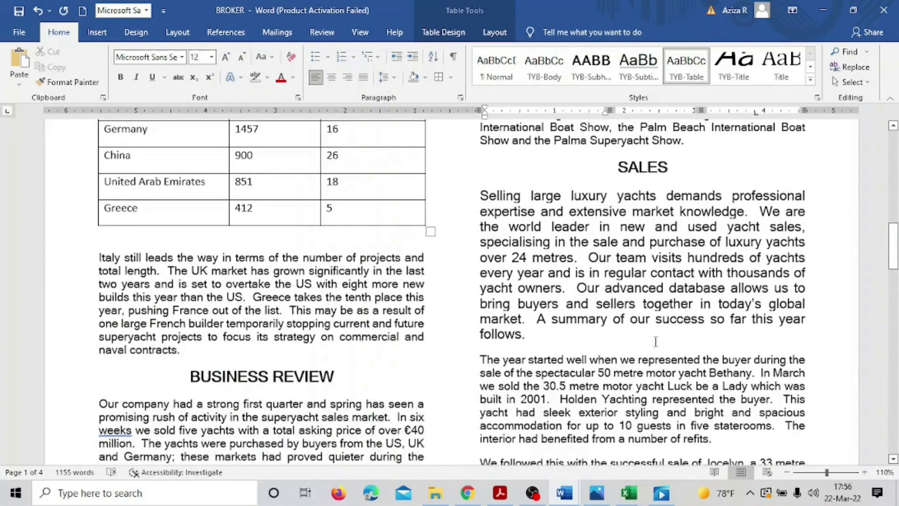
pyautogui.scroll(-15, 656, 342)
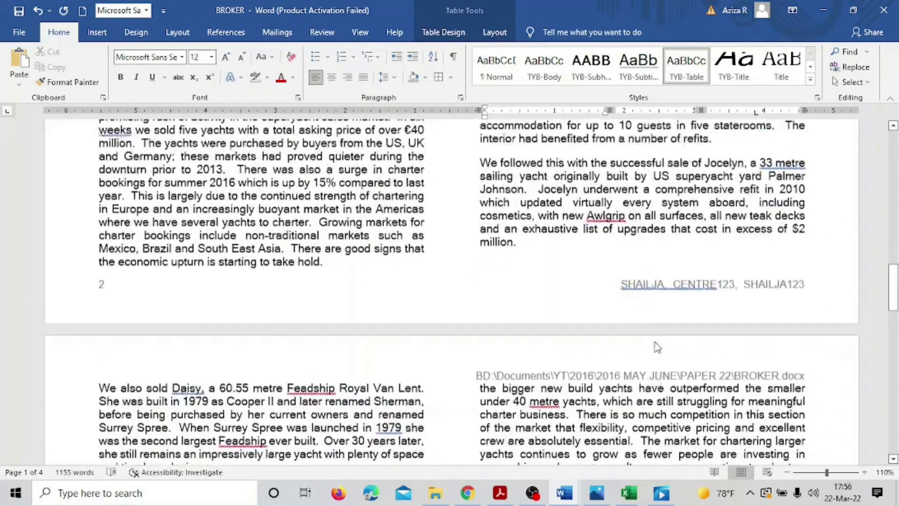
pyautogui.scroll(-6, 656, 340)
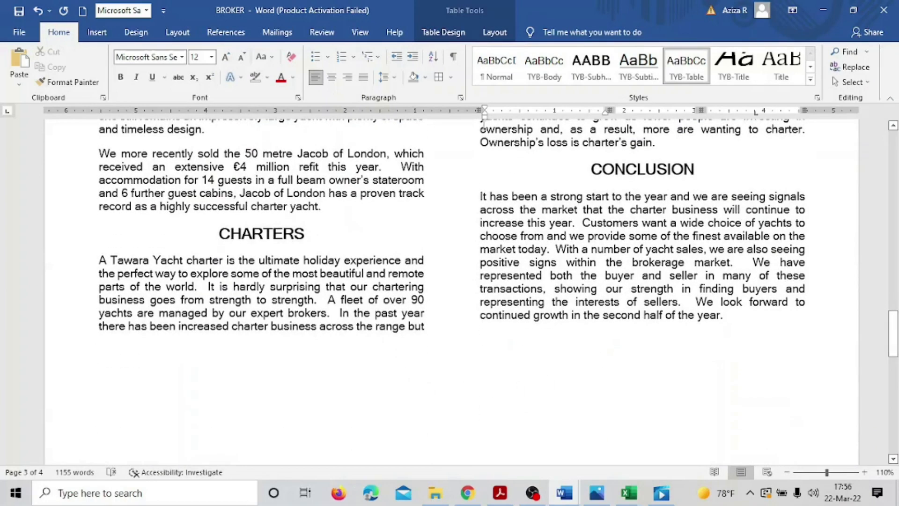
pyautogui.click(102, 257)
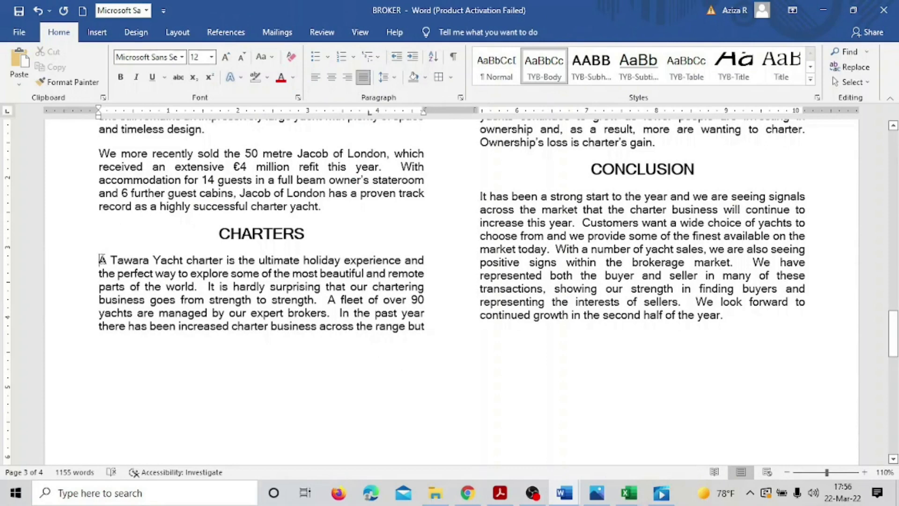
pyautogui.press('Return')
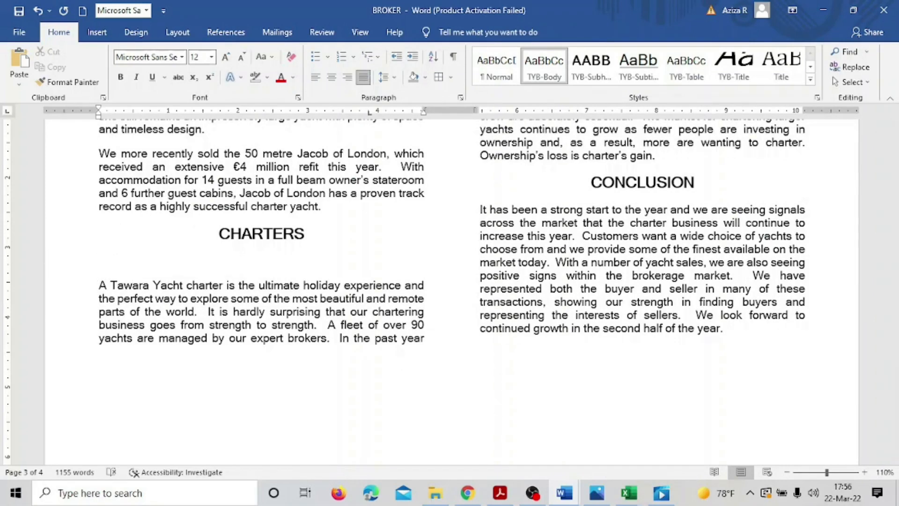
pyautogui.click(116, 266)
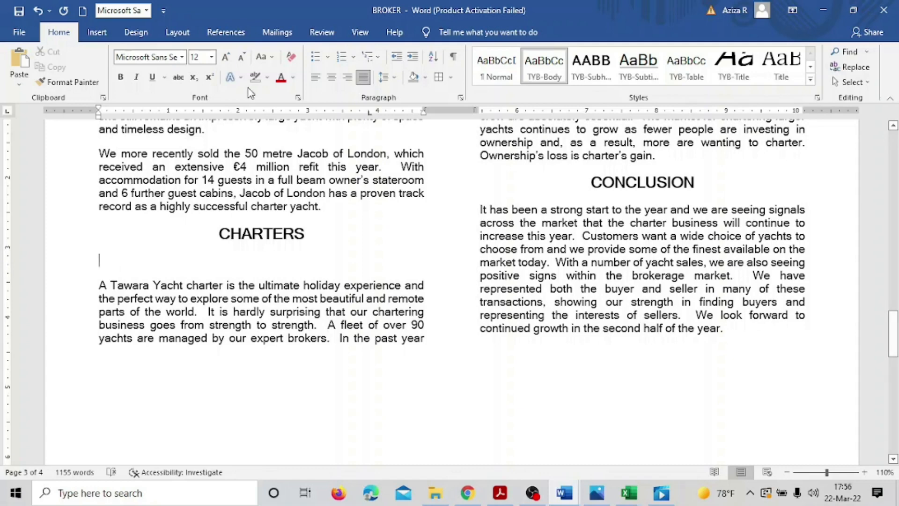
# - Recheck question 21 in Acrobat Reader, copy the J226YACHT image file in File Explorer, and return to the BROKER document in Word
pyautogui.click(485, 79)
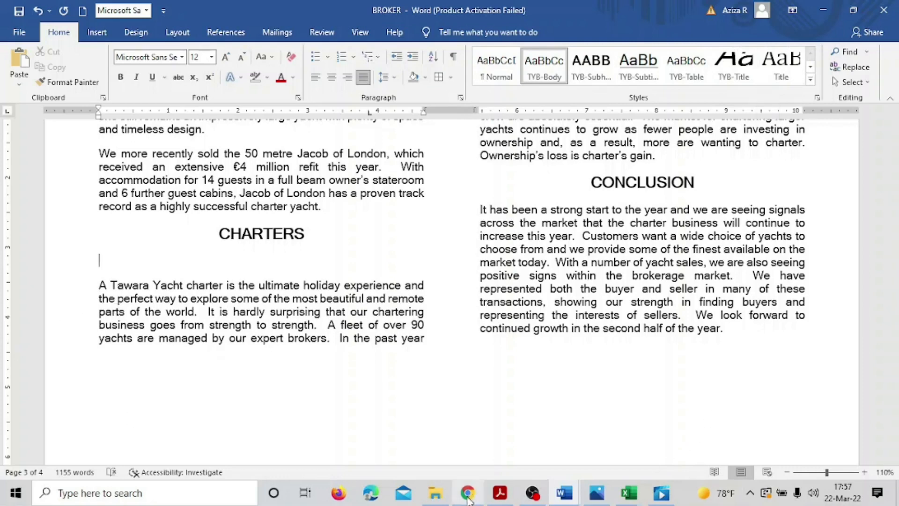
pyautogui.click(500, 492)
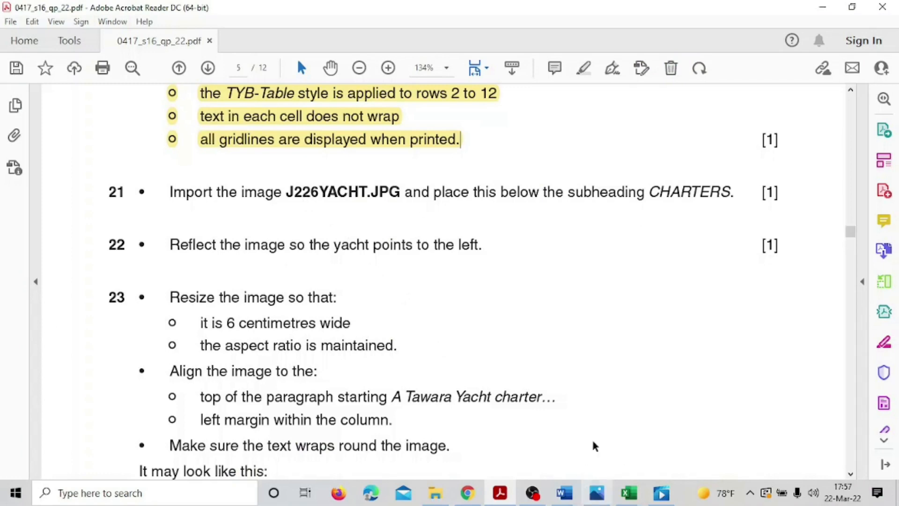
pyautogui.click(435, 496)
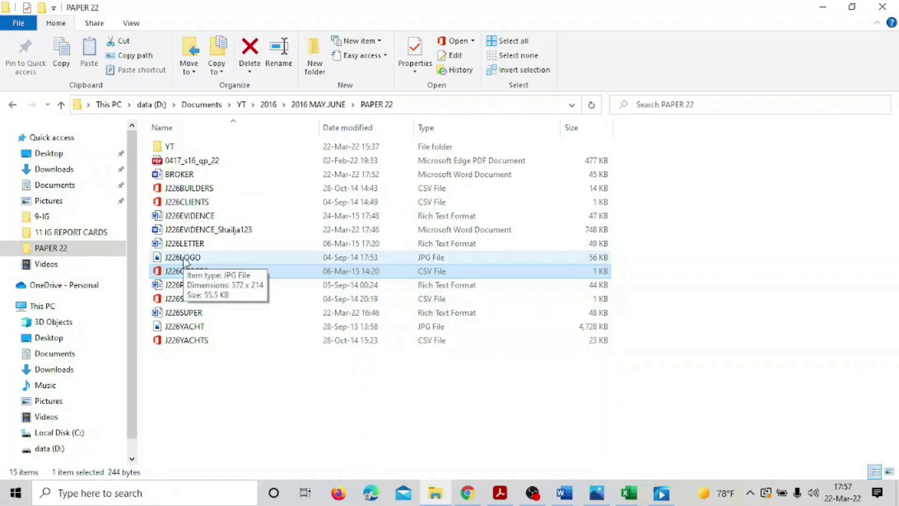
pyautogui.click(194, 329)
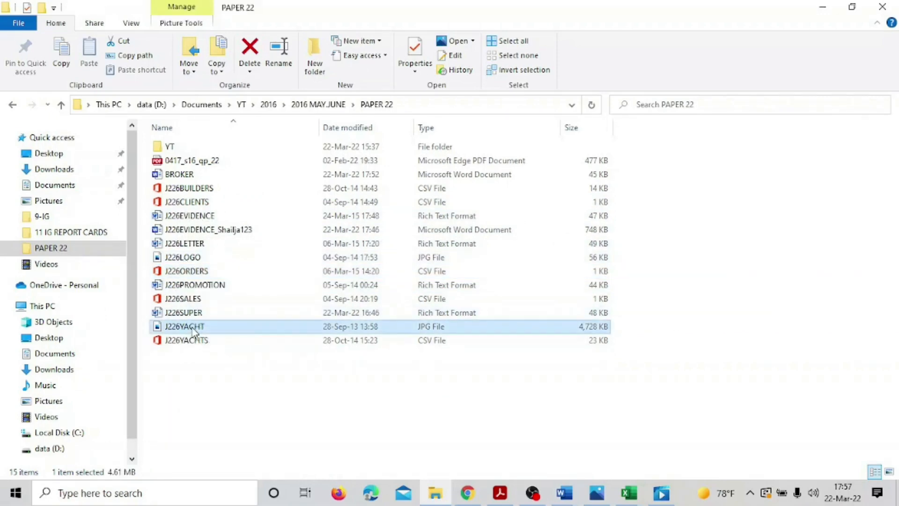
pyautogui.rightClick(195, 331)
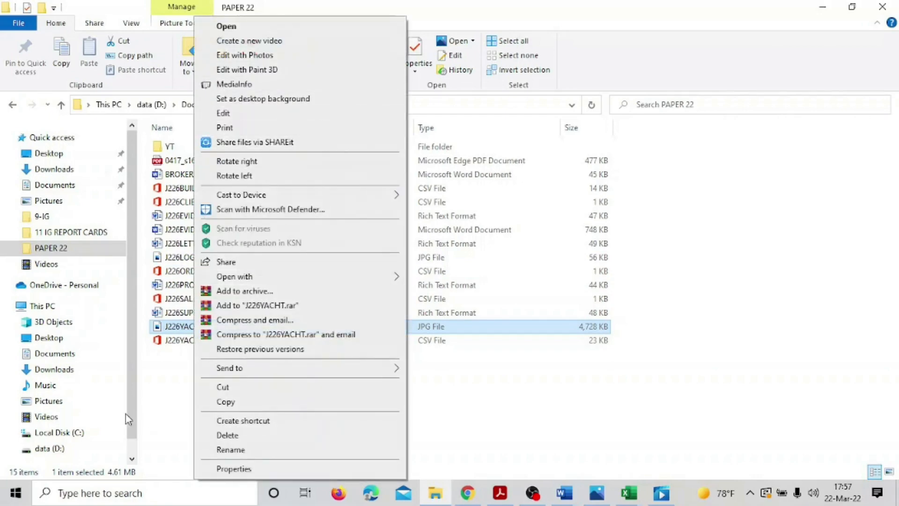
pyautogui.click(226, 403)
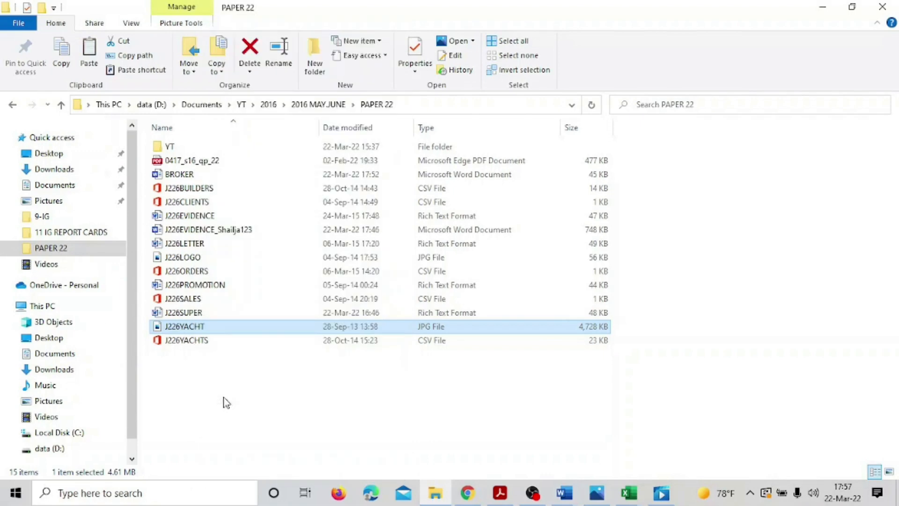
pyautogui.moveTo(578, 497)
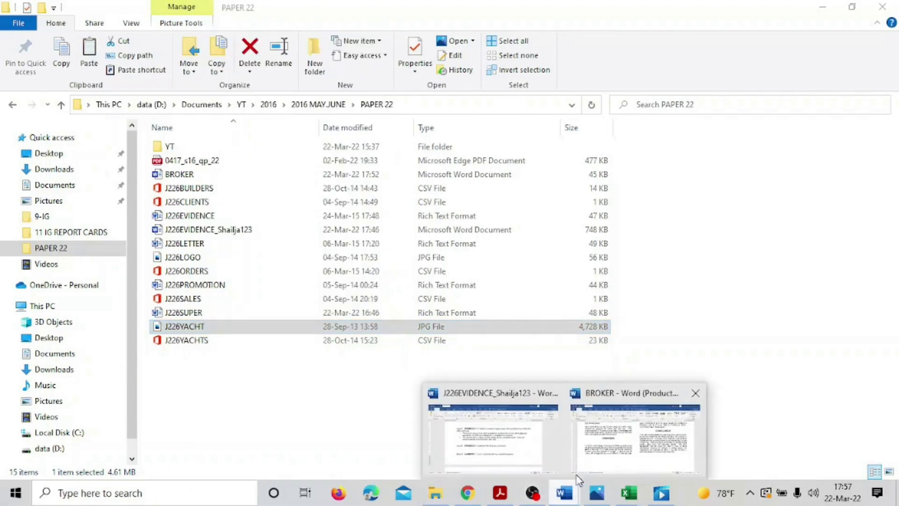
pyautogui.click(597, 459)
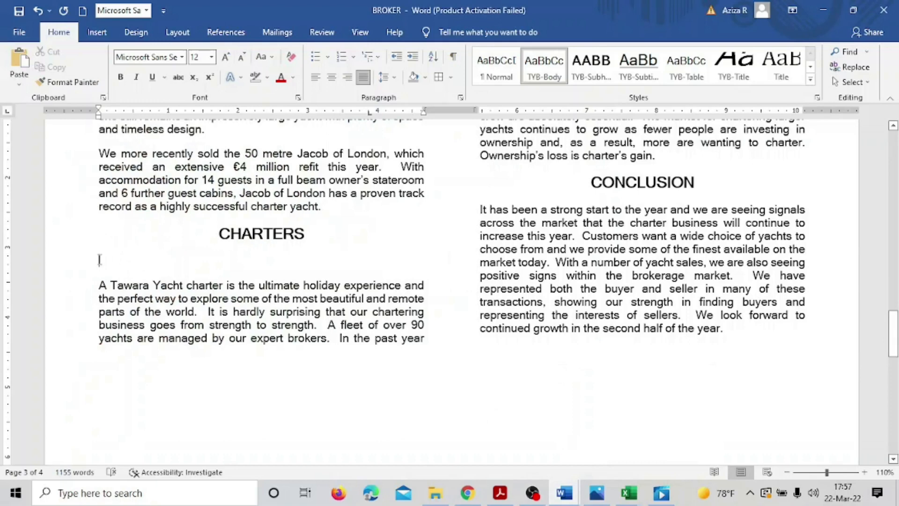
# - Start inserting a picture from this device on the empty line, browsing to data (D:) > Documents > YT > 2016 > 2016 MAY.JUNE > PAPER 22
pyautogui.click(96, 33)
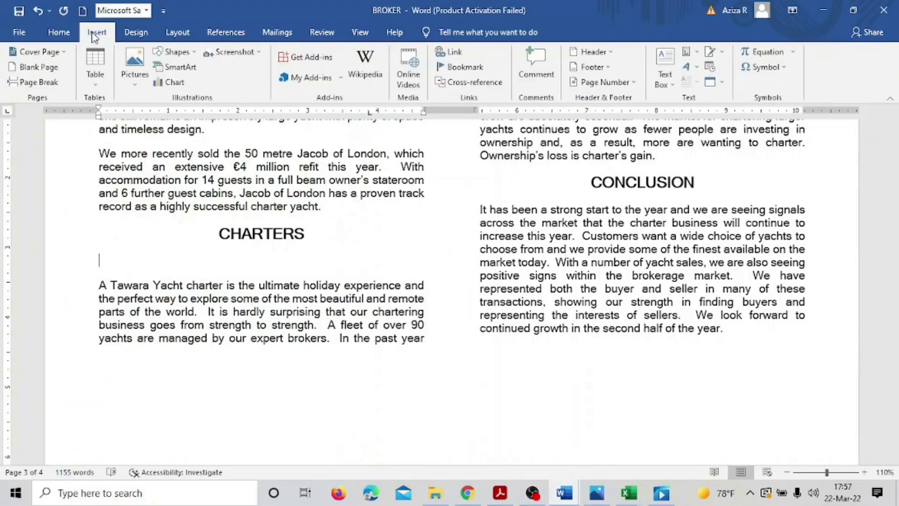
pyautogui.click(144, 65)
pyautogui.click(178, 121)
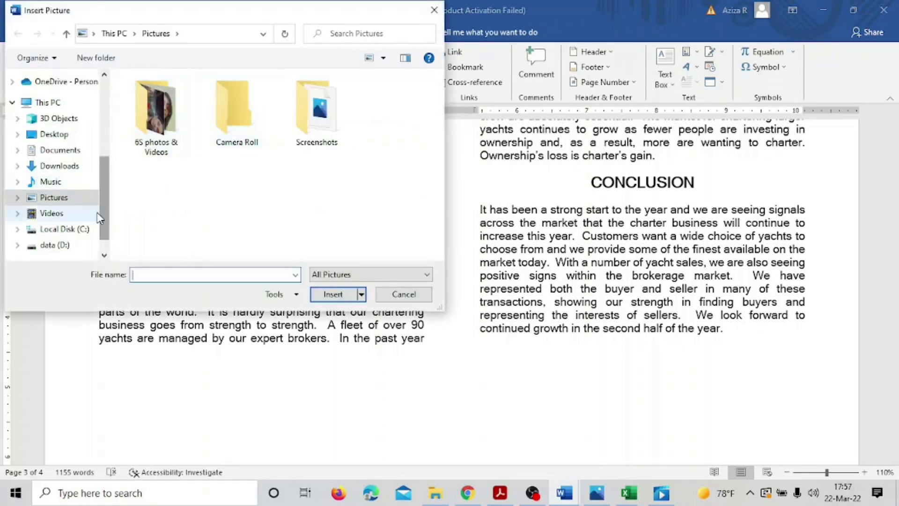
pyautogui.click(58, 244)
pyautogui.click(161, 111)
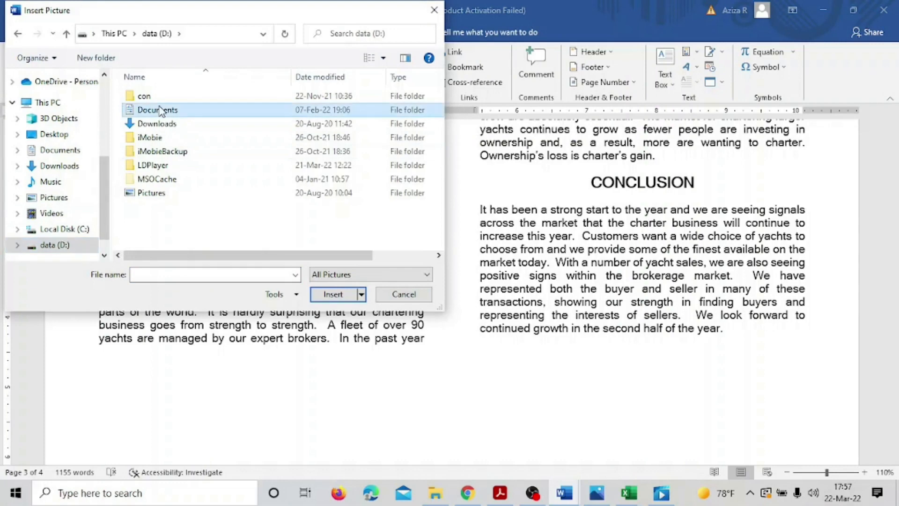
pyautogui.doubleClick(160, 110)
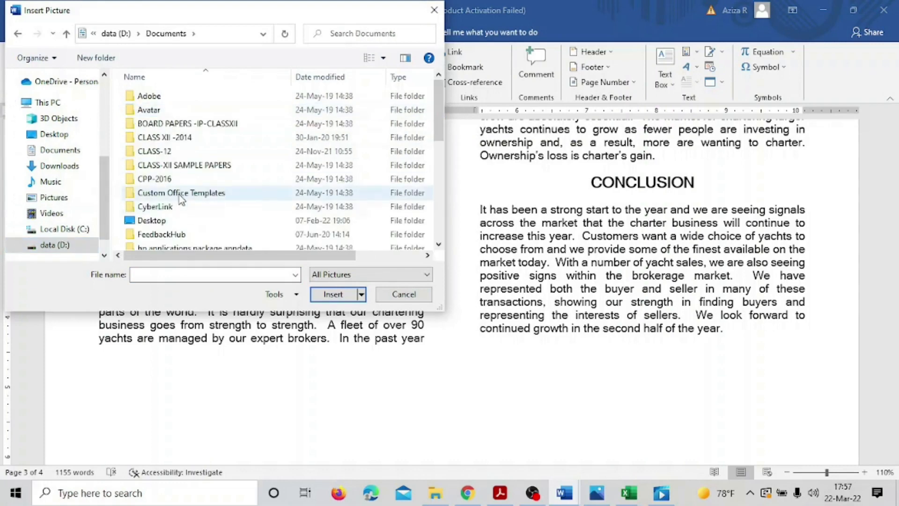
pyautogui.scroll(-5, 180, 197)
pyautogui.doubleClick(142, 215)
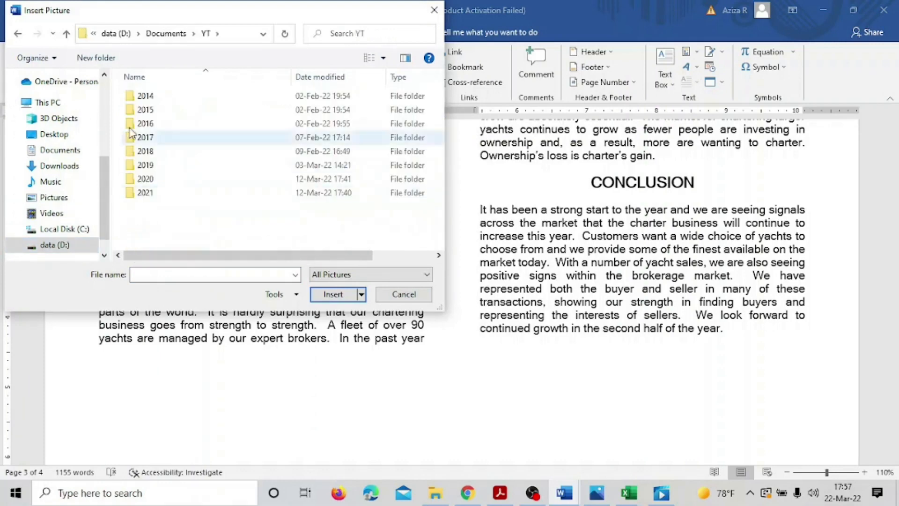
pyautogui.doubleClick(150, 124)
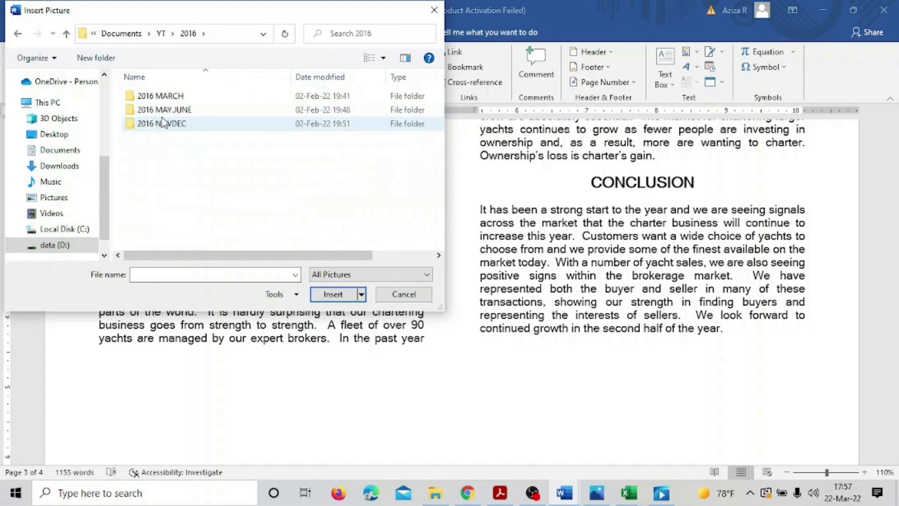
pyautogui.doubleClick(177, 111)
pyautogui.doubleClick(177, 110)
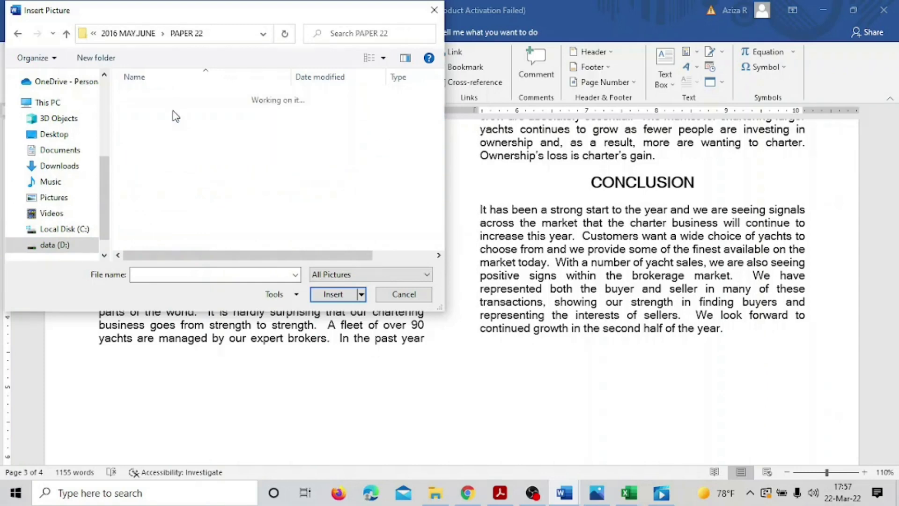
# - Insert the J226YACHT image below the CHARTERS subheading and check its placement
pyautogui.click(311, 111)
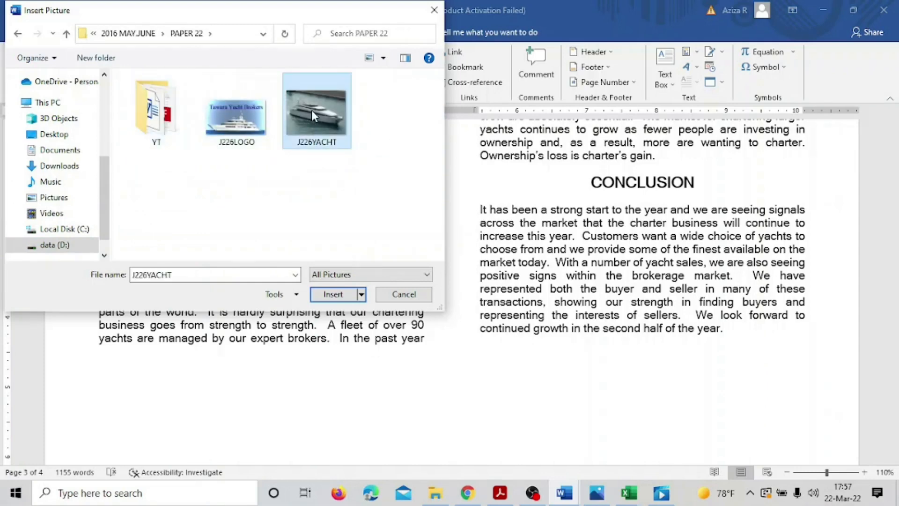
pyautogui.click(344, 295)
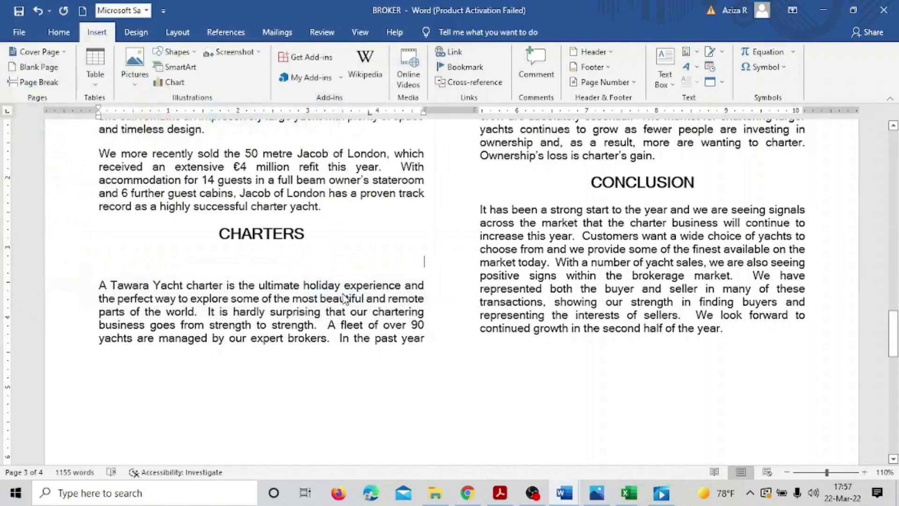
pyautogui.scroll(-4, 344, 295)
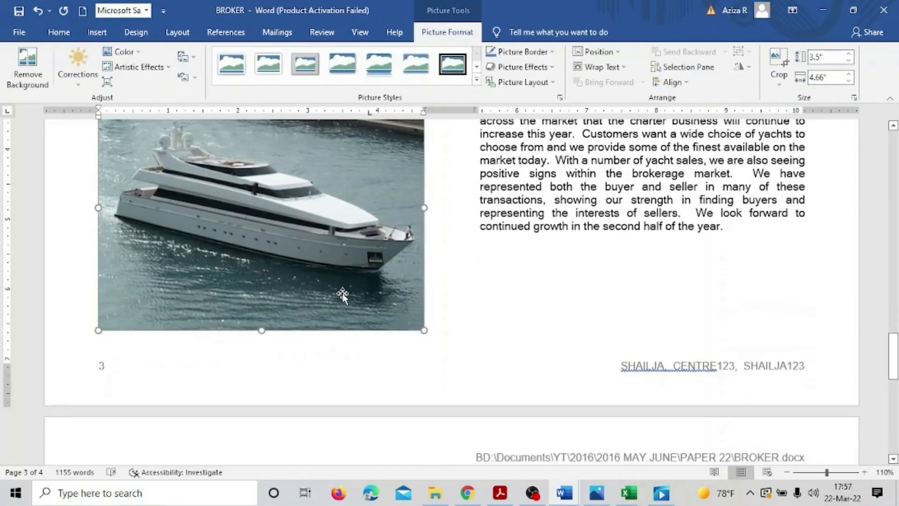
pyautogui.scroll(2, 344, 295)
pyautogui.scroll(1, 343, 296)
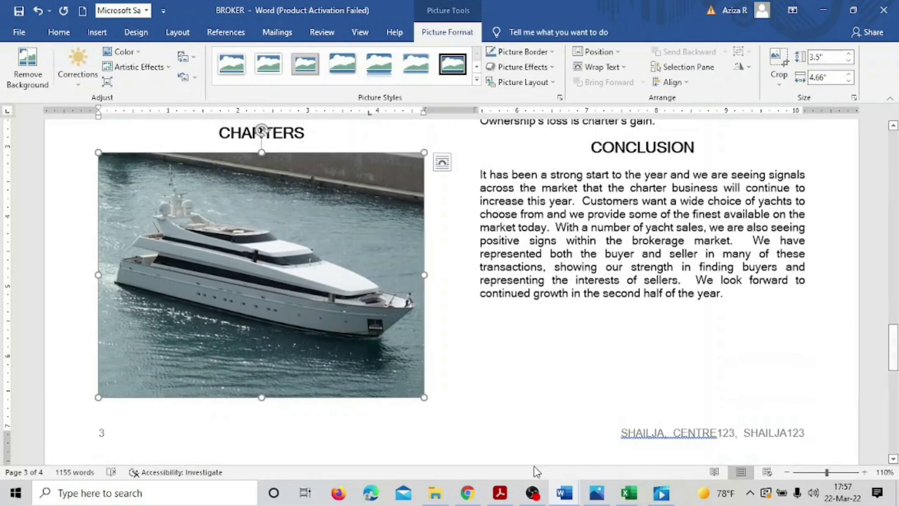
# - Switch to the question paper in Acrobat Reader and highlight question 21 in yellow as completed
pyautogui.click(500, 493)
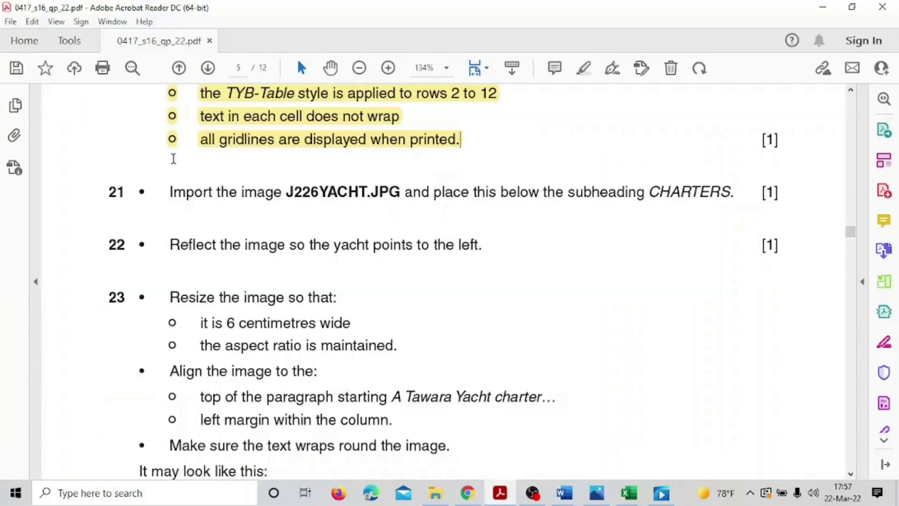
pyautogui.moveTo(116, 193)
pyautogui.mouseDown()
pyautogui.moveTo(768, 190)
pyautogui.moveTo(729, 189)
pyautogui.mouseUp()
pyautogui.click(713, 167)
pyautogui.scroll(-2, 520, 311)
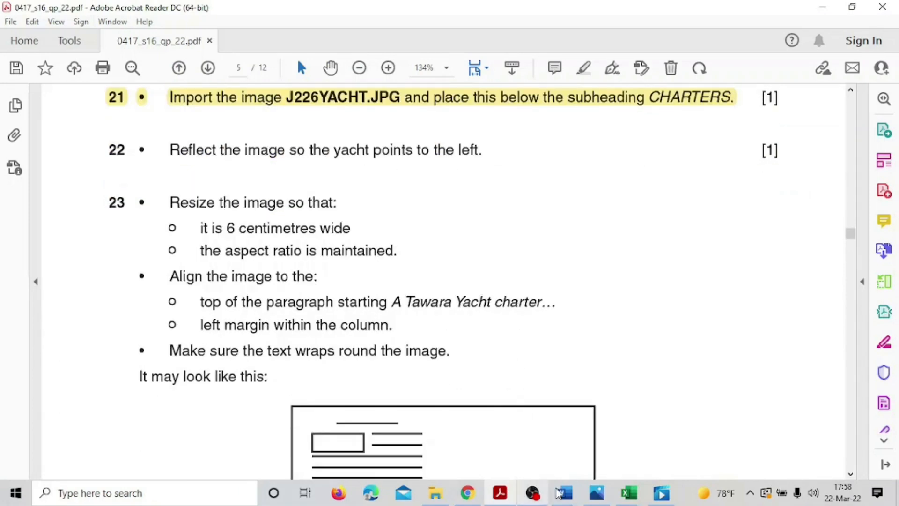
# - Switch to the BROKER document in Word and flip the yacht image horizontally
pyautogui.moveTo(565, 493)
pyautogui.click(643, 433)
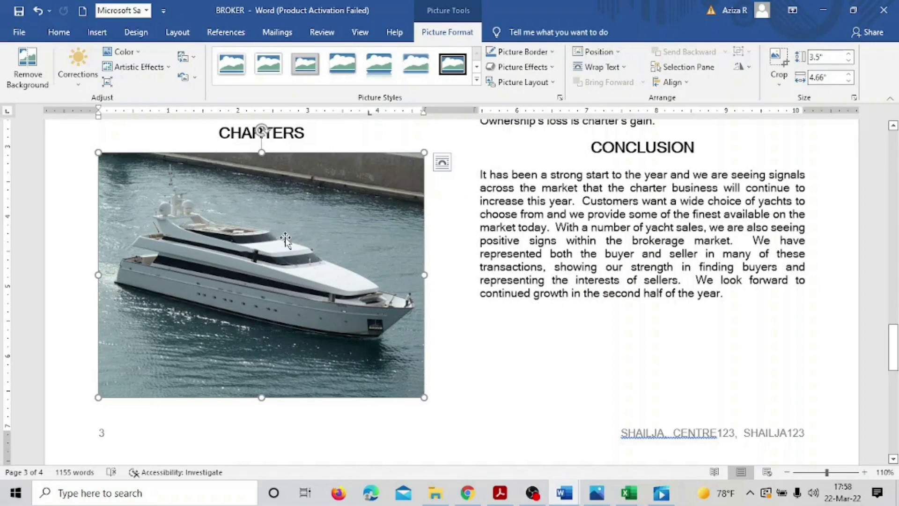
pyautogui.click(750, 69)
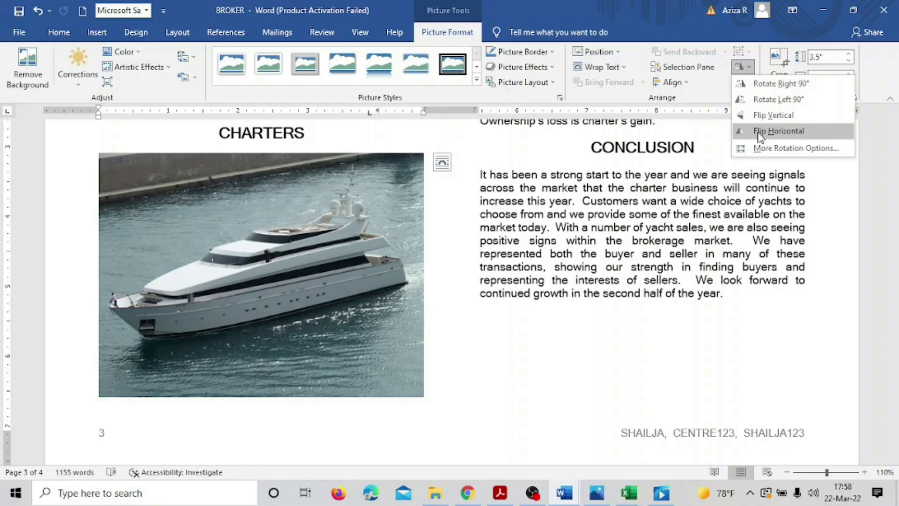
pyautogui.click(758, 133)
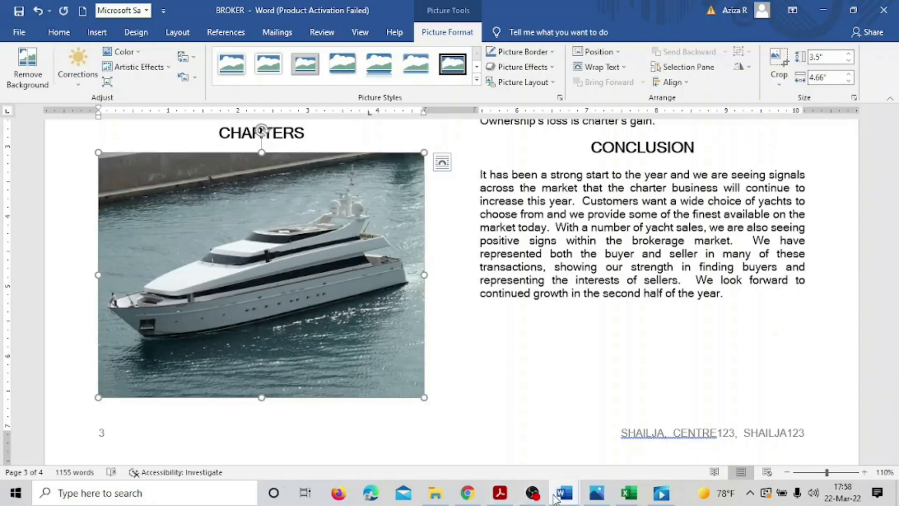
# - Switch to the question paper in Acrobat Reader and highlight question 22 in yellow as completed
pyautogui.click(500, 492)
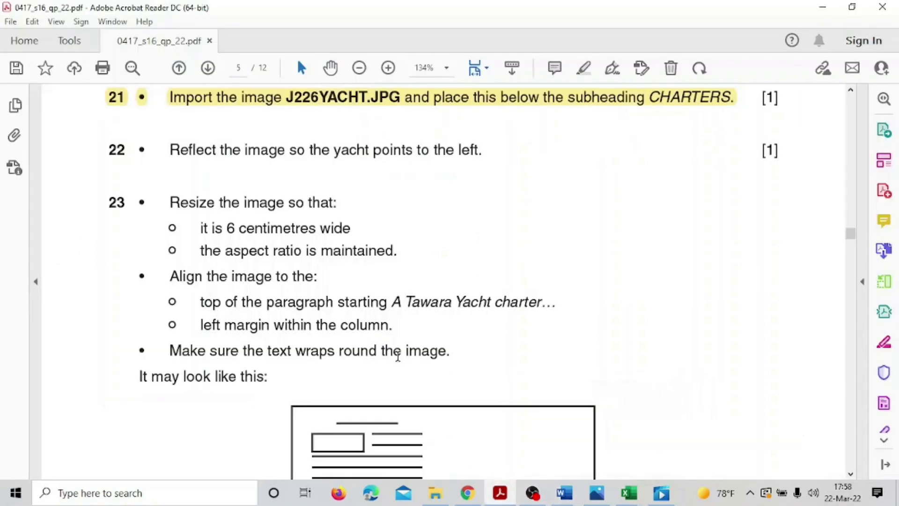
pyautogui.moveTo(100, 154); pyautogui.dragTo(477, 154)
pyautogui.click(489, 126)
pyautogui.scroll(-2, 470, 236)
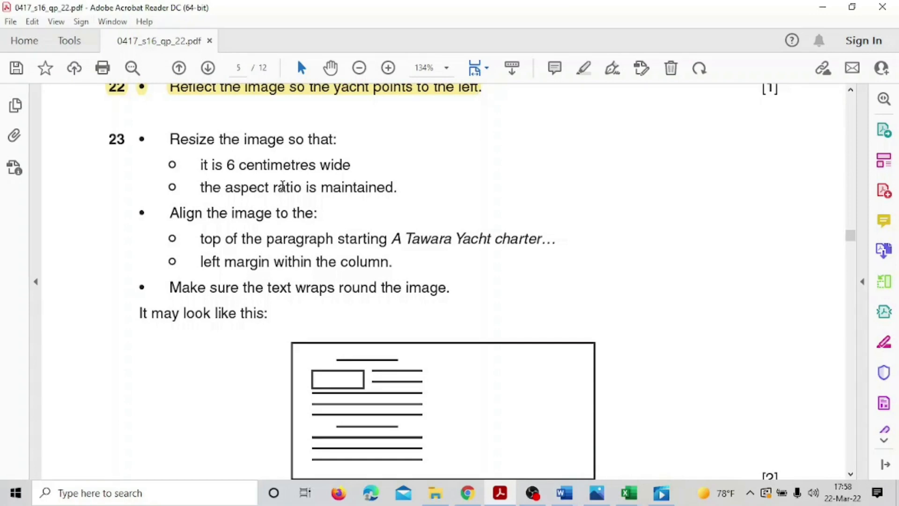
# - Return to BROKER in Word, set the yacht image's width to 6 cm with the aspect ratio locked, and save the document
pyautogui.moveTo(568, 495)
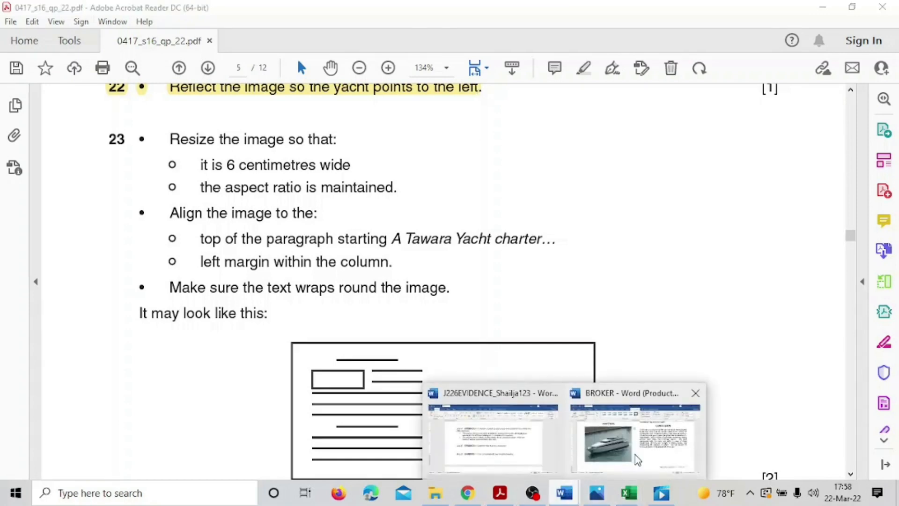
pyautogui.click(632, 435)
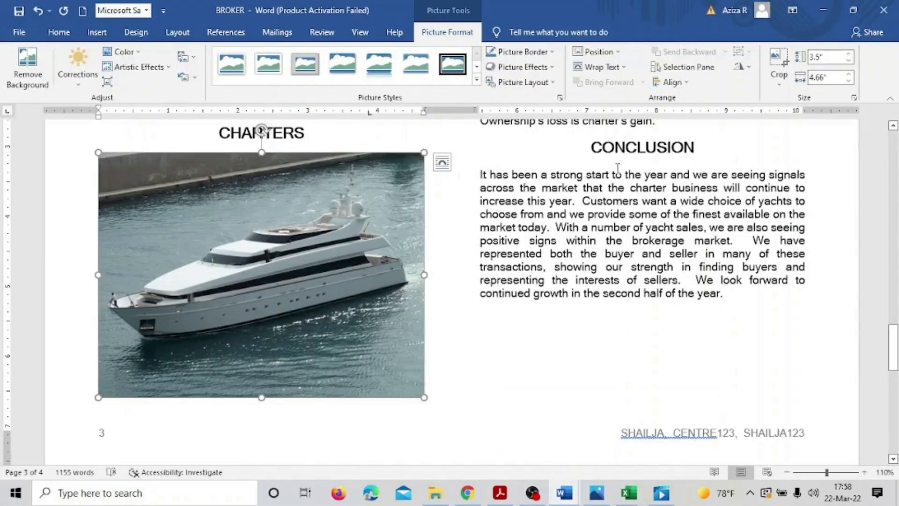
pyautogui.click(501, 499)
pyautogui.click(500, 496)
pyautogui.click(829, 78)
pyautogui.click(825, 78)
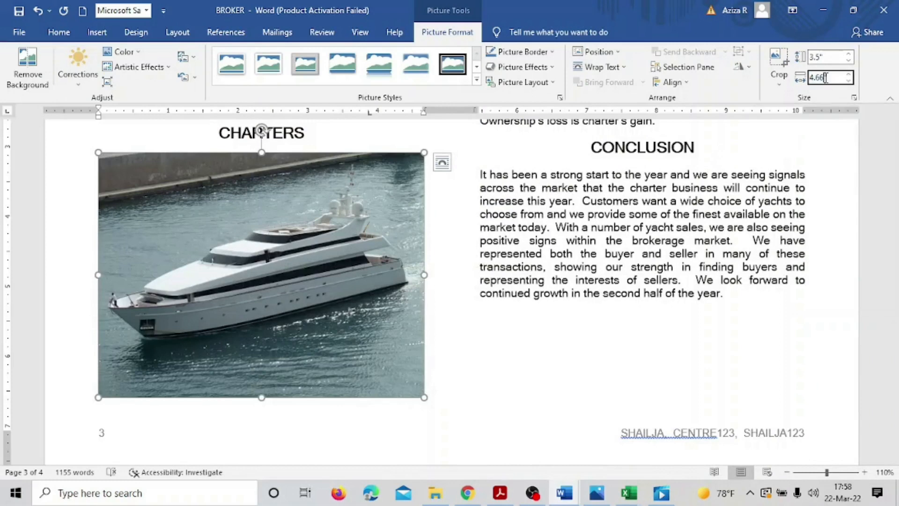
pyautogui.moveTo(832, 76); pyautogui.dragTo(813, 79)
pyautogui.write('6cm')
pyautogui.click(854, 97)
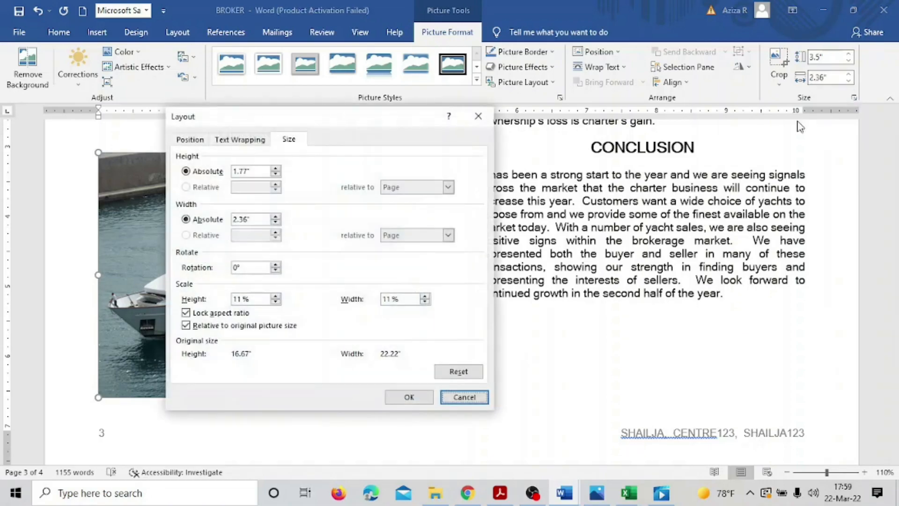
pyautogui.click(186, 313)
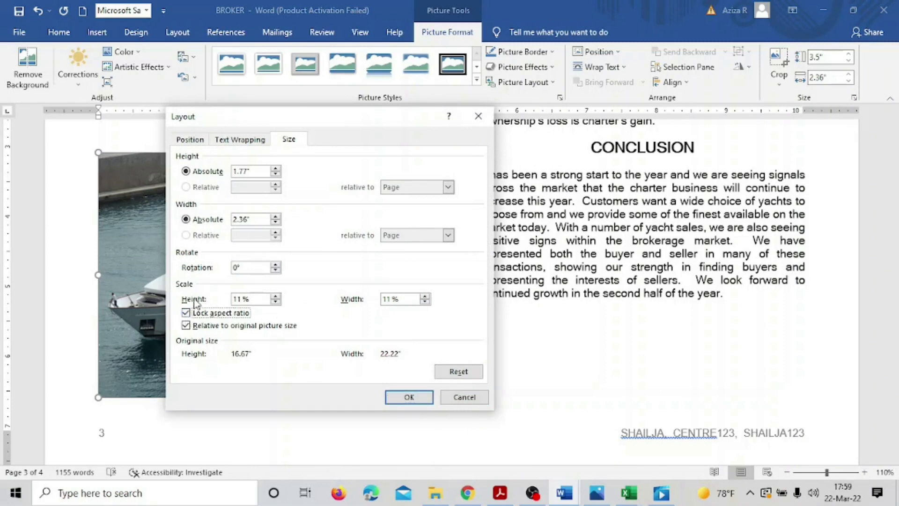
pyautogui.click(400, 395)
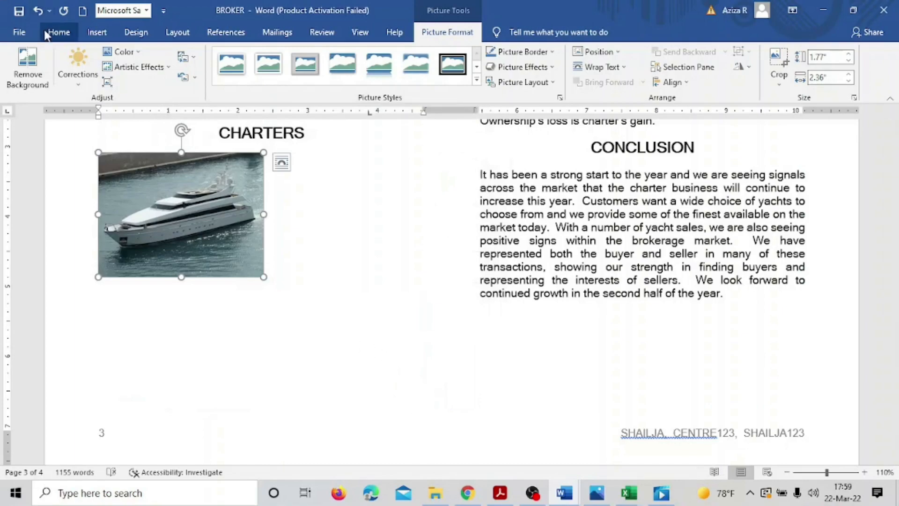
pyautogui.click(19, 10)
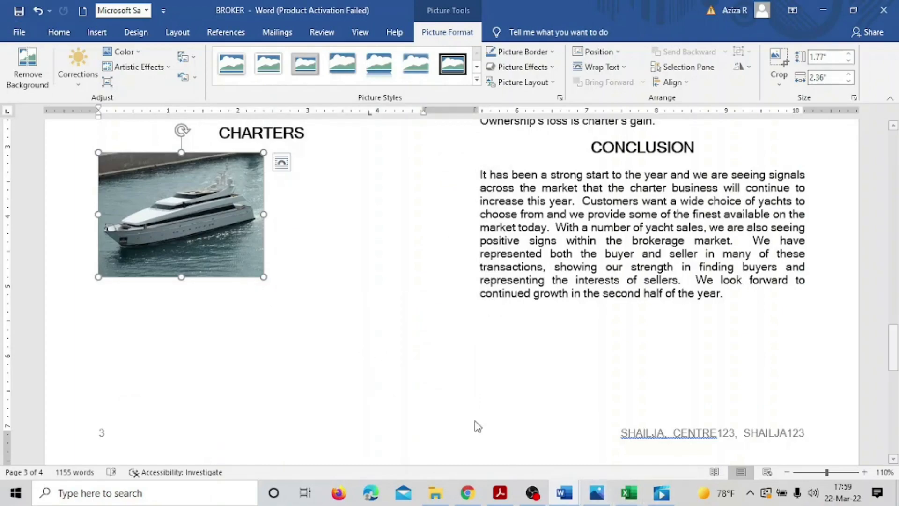
# - Look over the pages around the image and check question 23's alignment and wrapping requirements and sample layout in Acrobat Reader
pyautogui.scroll(6, 478, 426)
pyautogui.scroll(-8, 516, 399)
pyautogui.scroll(-4, 537, 369)
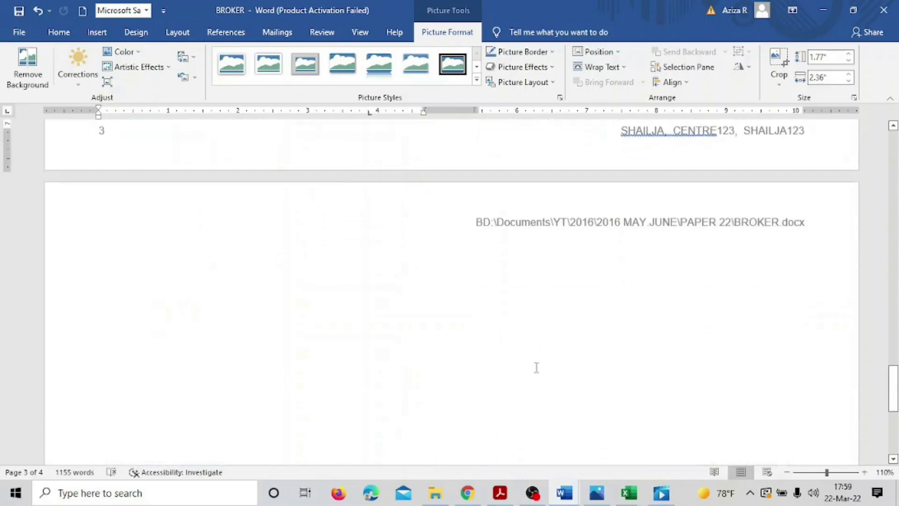
pyautogui.scroll(9, 537, 367)
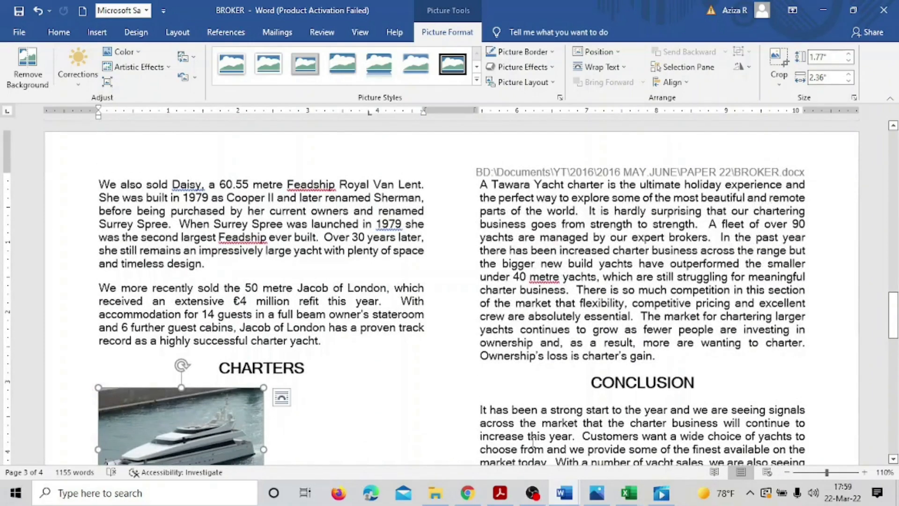
pyautogui.click(501, 493)
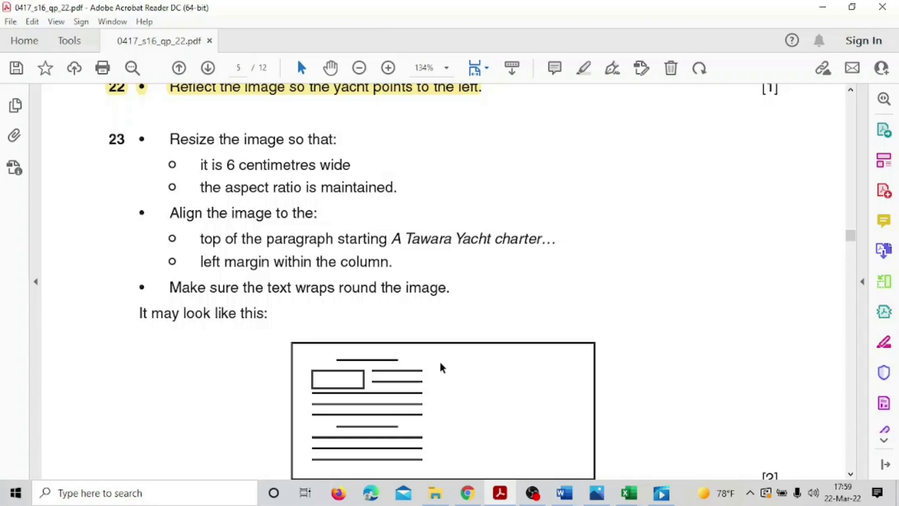
pyautogui.scroll(-2, 439, 368)
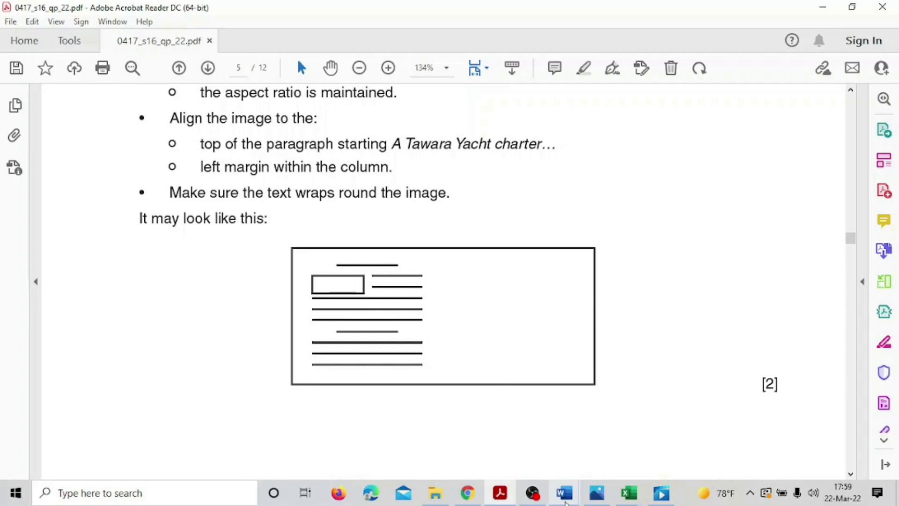
# - Return to BROKER in Word and set the yacht image's text wrapping to Tight with text on the right only
pyautogui.click(565, 493)
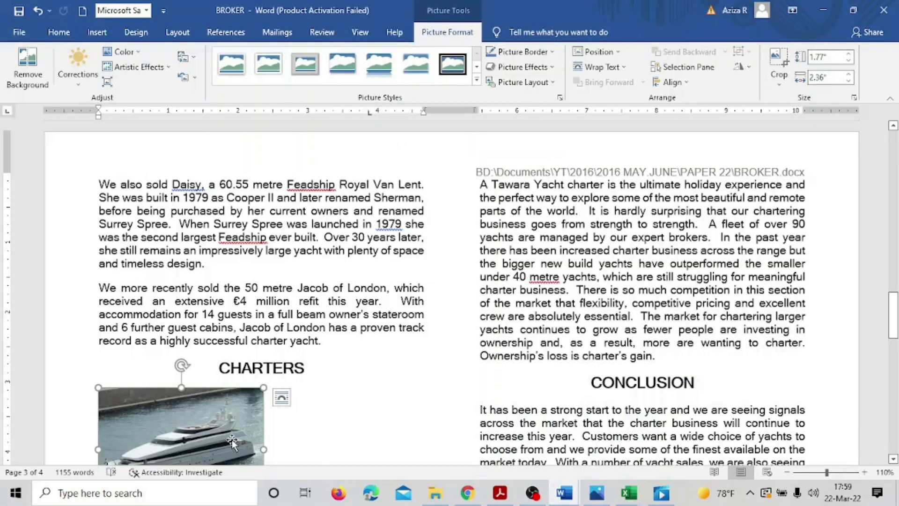
pyautogui.click(282, 398)
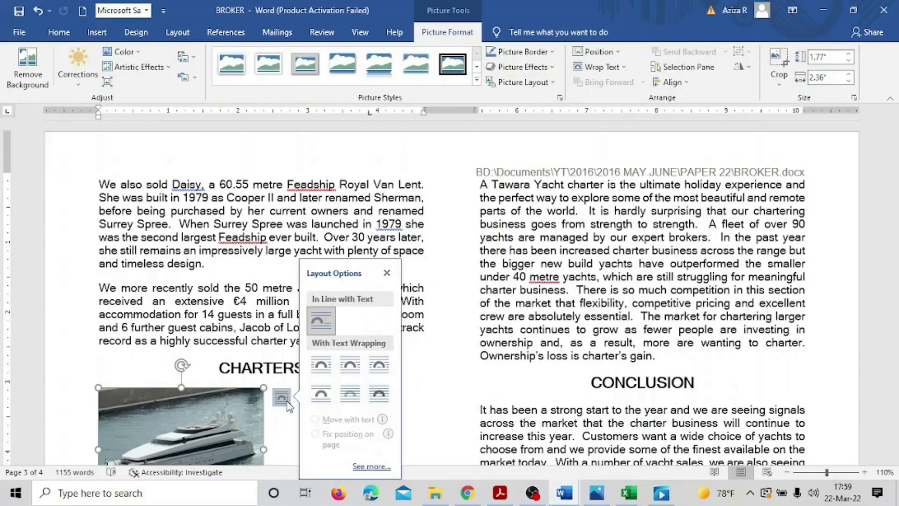
pyautogui.click(364, 467)
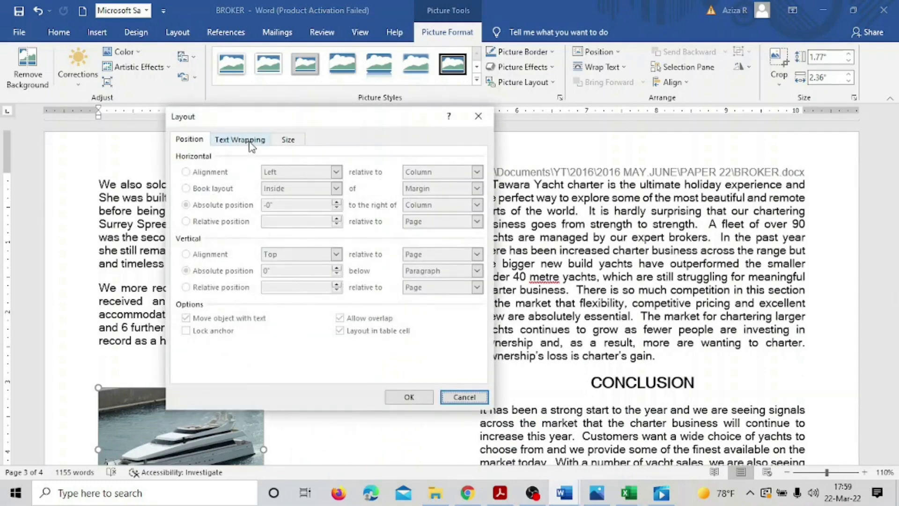
pyautogui.click(251, 145)
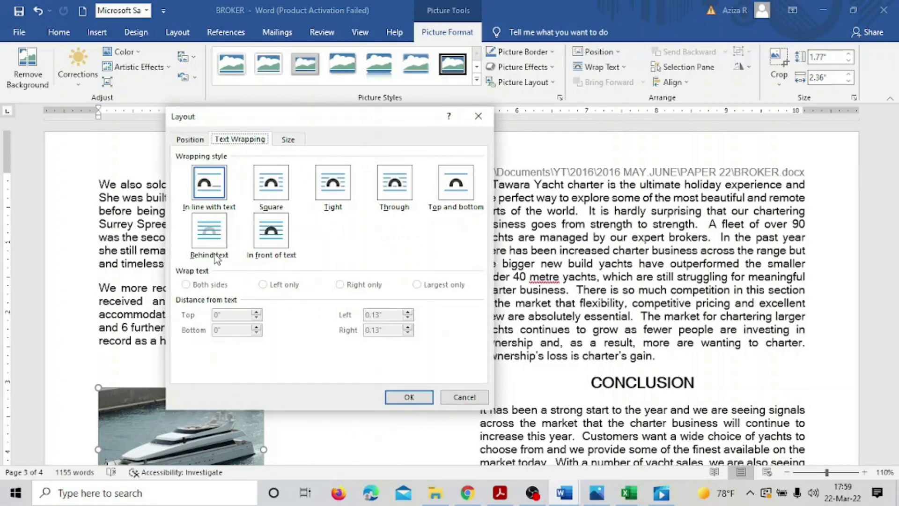
pyautogui.click(334, 185)
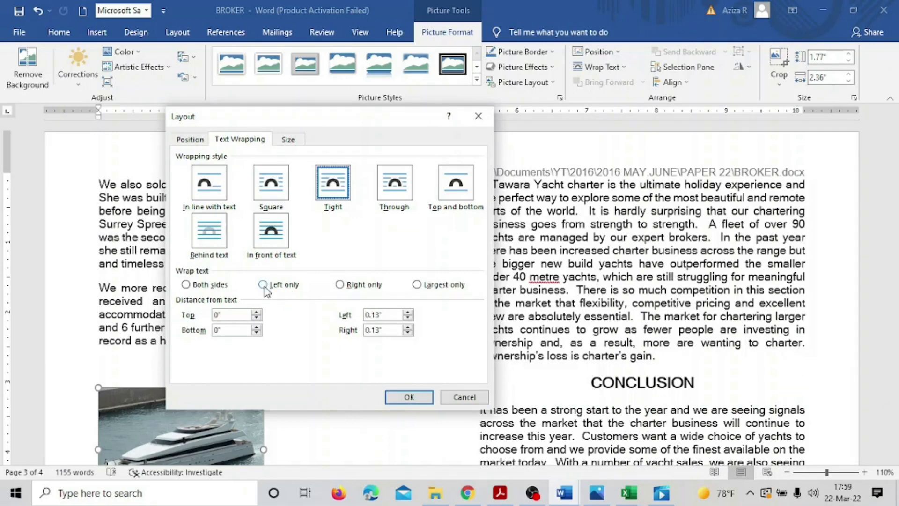
pyautogui.click(341, 286)
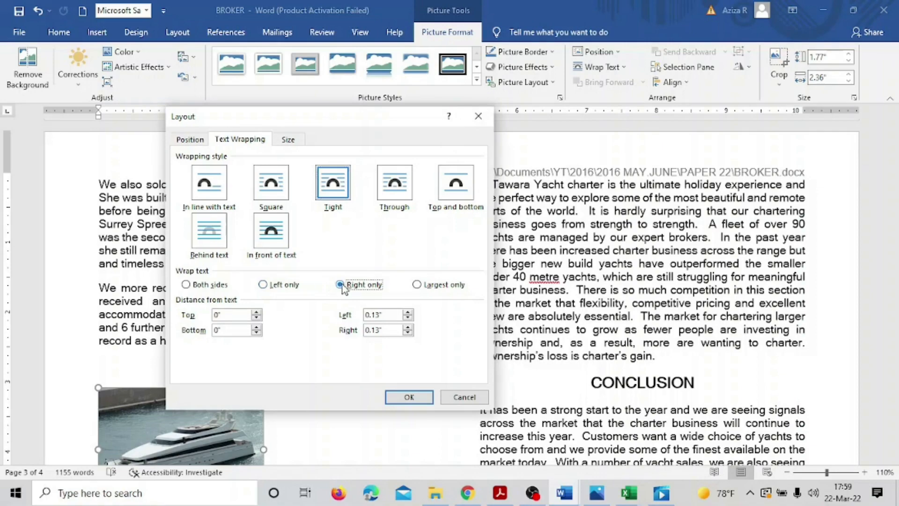
pyautogui.click(422, 401)
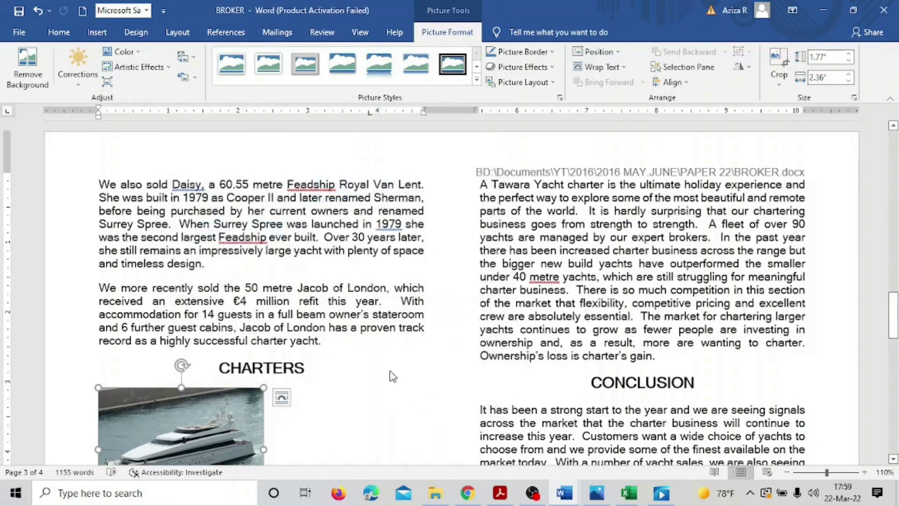
# - Delete the empty line above the paragraph starting "A Tawara Yacht charter" beside the image
pyautogui.scroll(-3, 393, 376)
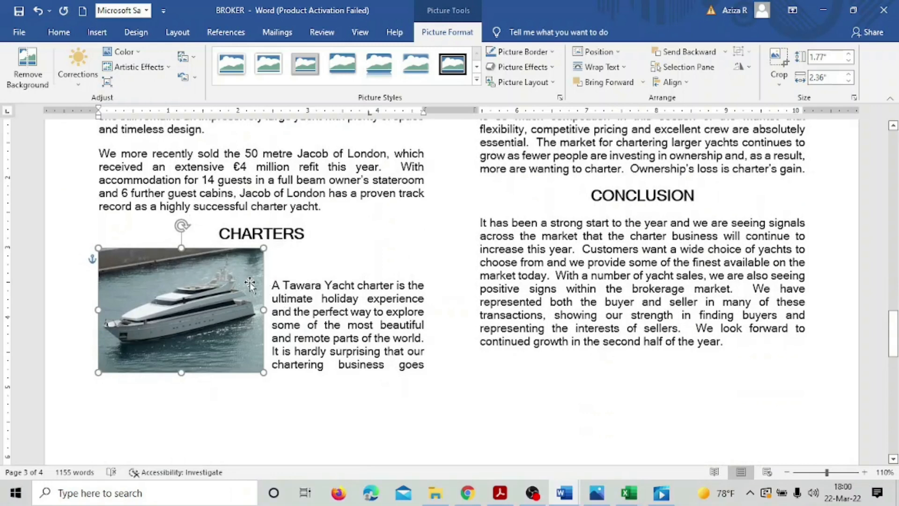
pyautogui.click(277, 256)
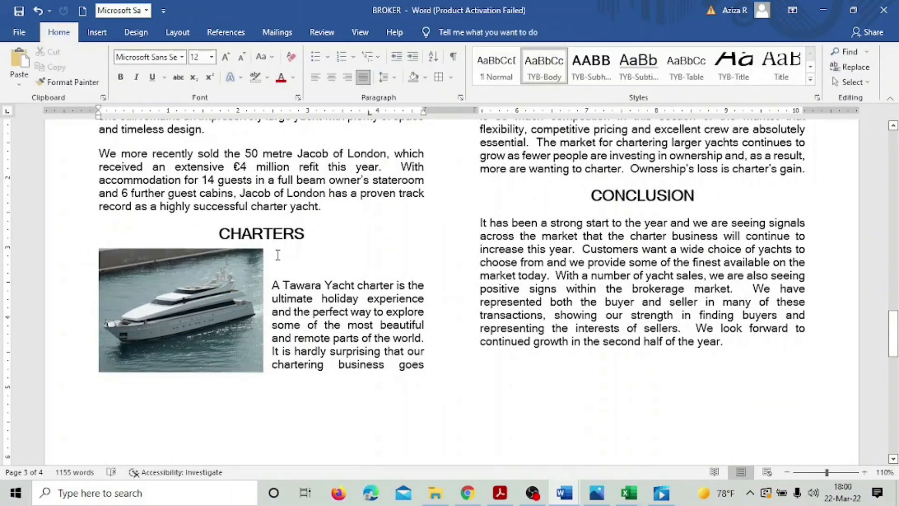
pyautogui.press('Delete')
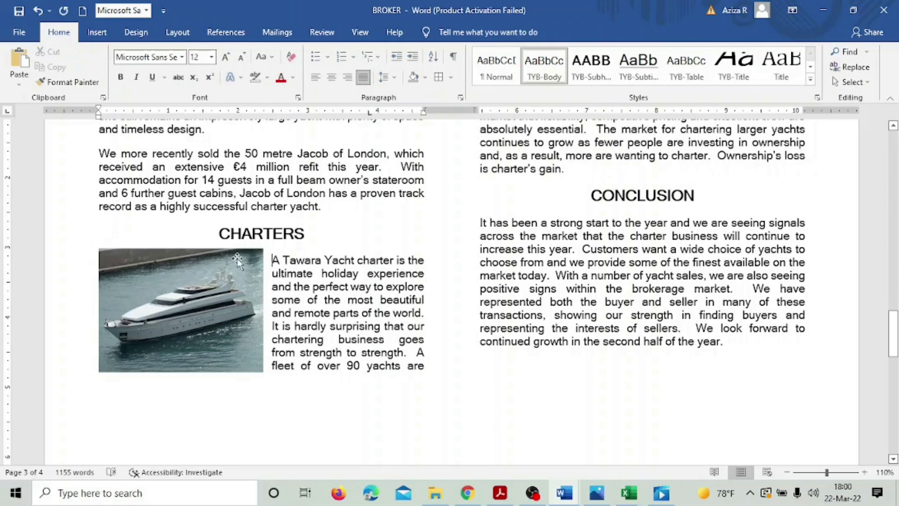
pyautogui.click(231, 263)
pyautogui.moveTo(233, 265); pyautogui.dragTo(211, 304)
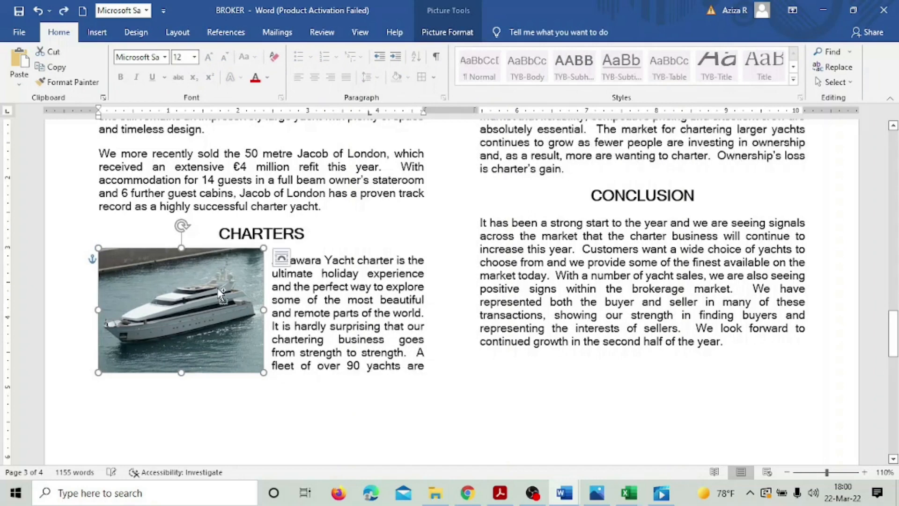
pyautogui.click(320, 247)
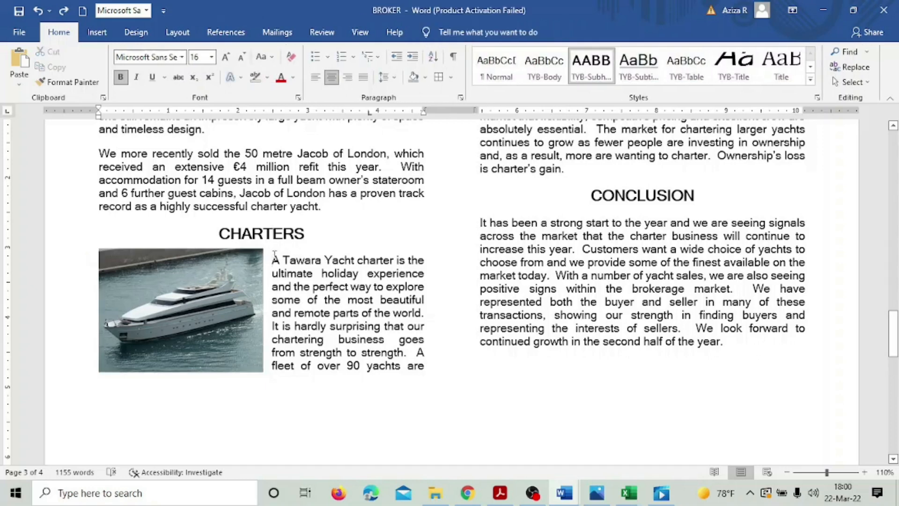
pyautogui.click(275, 255)
pyautogui.click(309, 234)
pyautogui.press('Return')
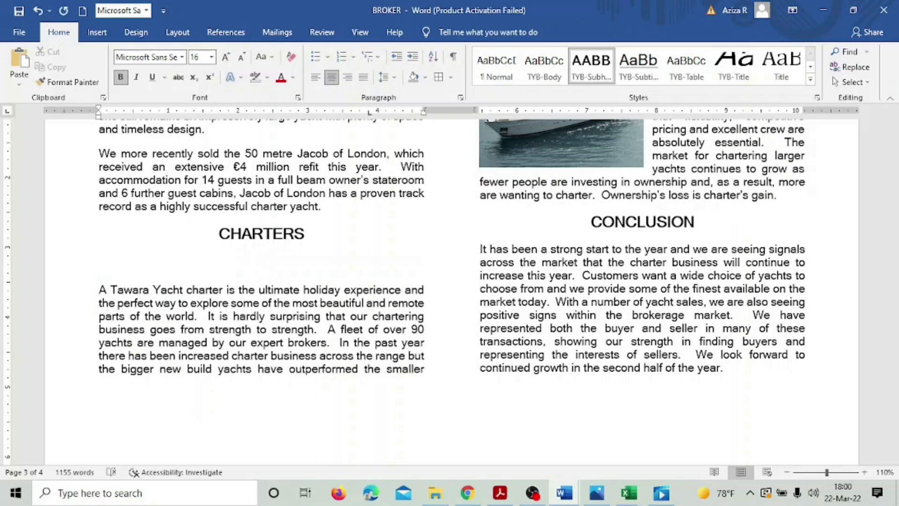
pyautogui.hotkey('ctrl', 'z')
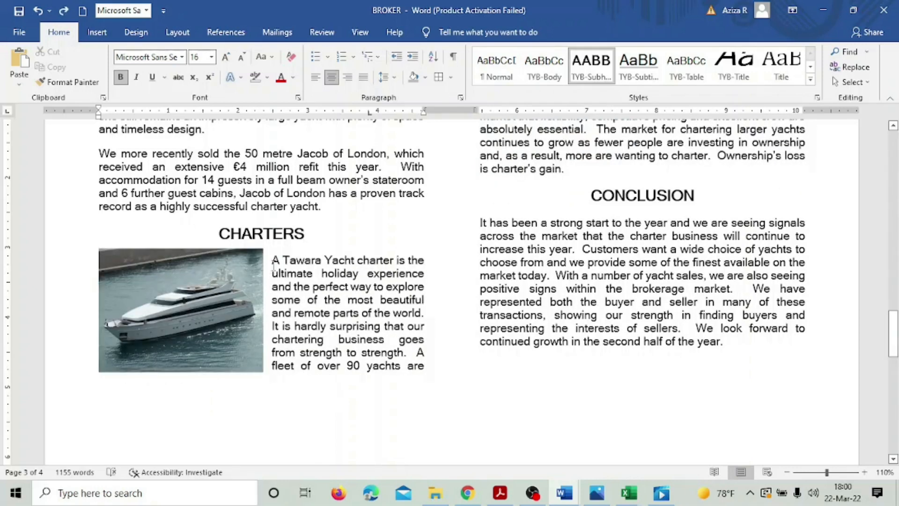
# - Save BROKER, compare the image placement with question 23's sample layout in Acrobat Reader, and return to Word to review the surrounding pages
pyautogui.click(239, 271)
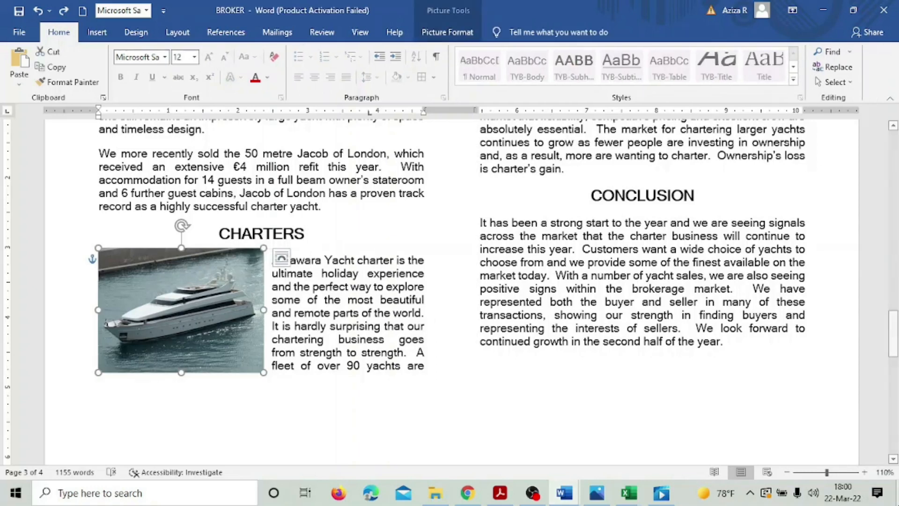
pyautogui.click(19, 10)
pyautogui.click(501, 492)
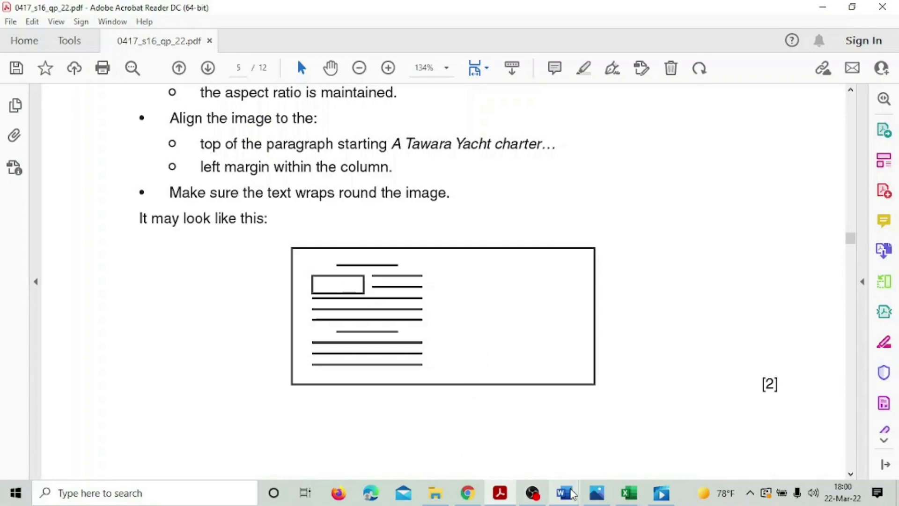
pyautogui.moveTo(564, 493)
pyautogui.click(651, 436)
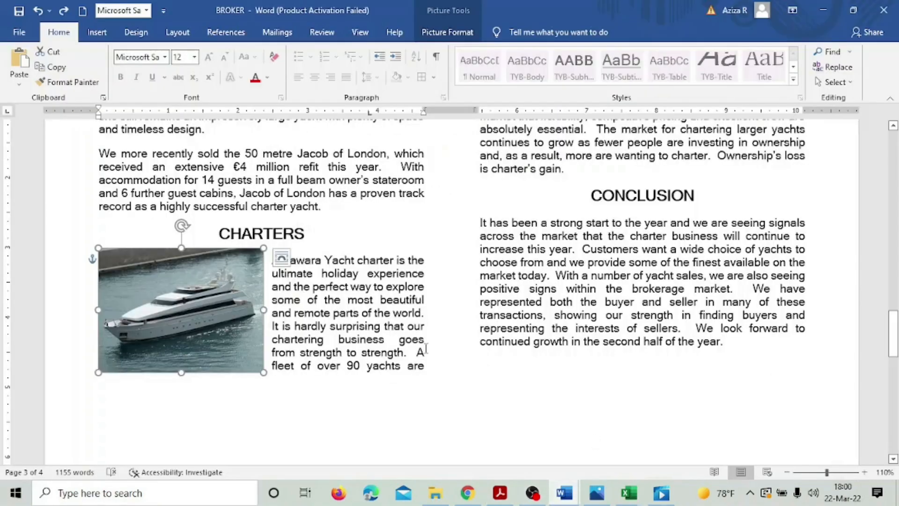
pyautogui.click(406, 246)
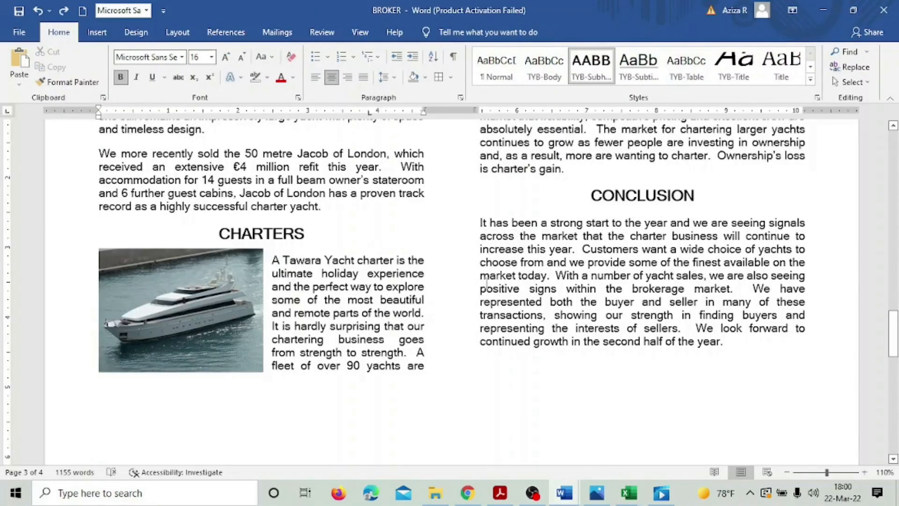
pyautogui.scroll(8, 487, 283)
pyautogui.scroll(-13, 489, 285)
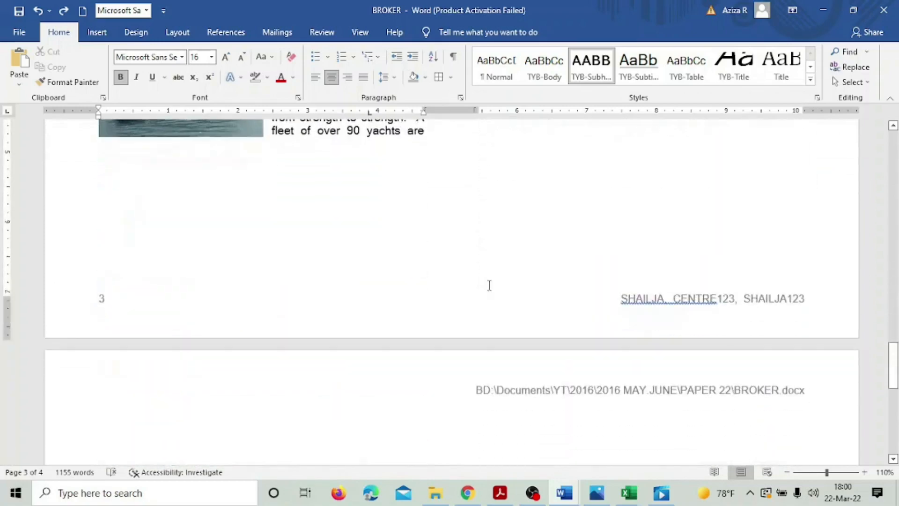
pyautogui.scroll(7, 489, 285)
pyautogui.scroll(-2, 489, 284)
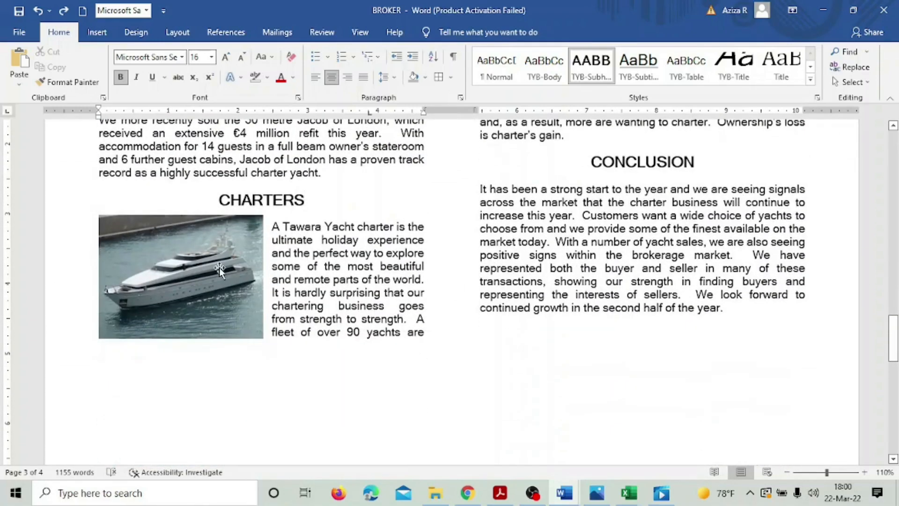
pyautogui.click(274, 226)
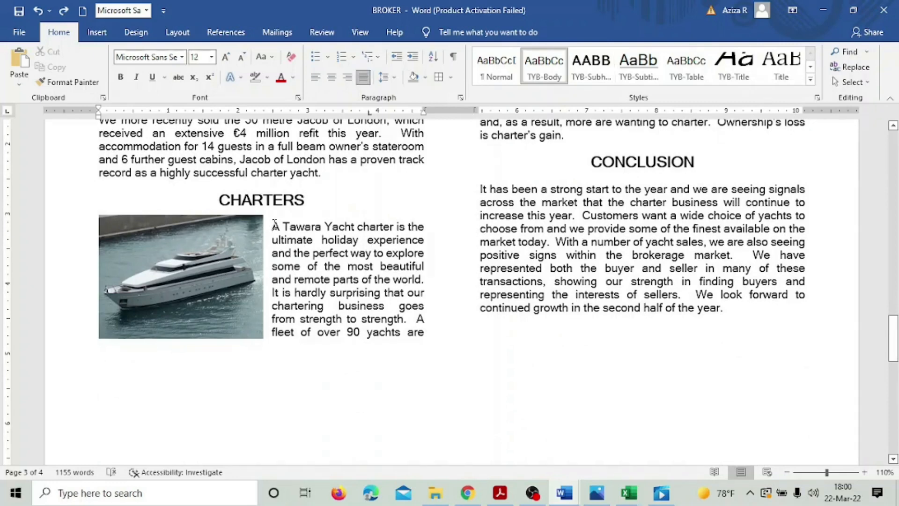
pyautogui.press('Delete')
pyautogui.press('Delete')
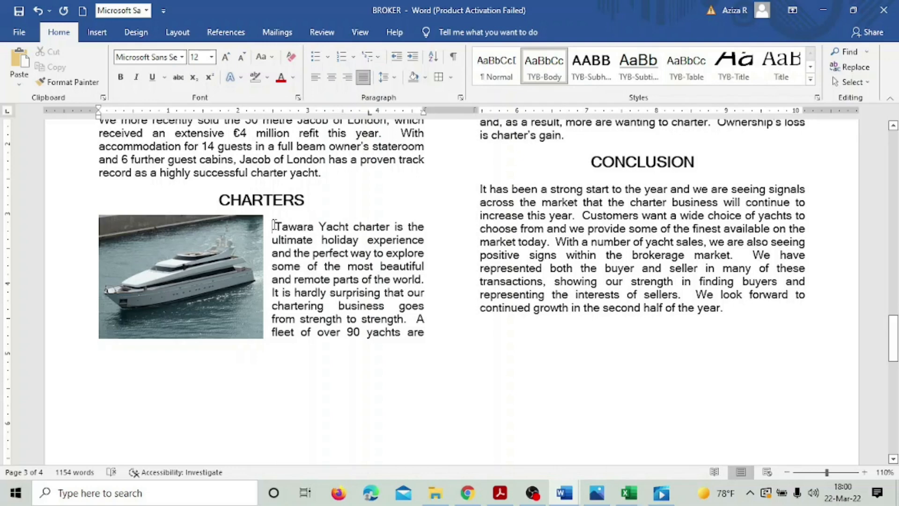
pyautogui.hotkey('ctrl', 'z')
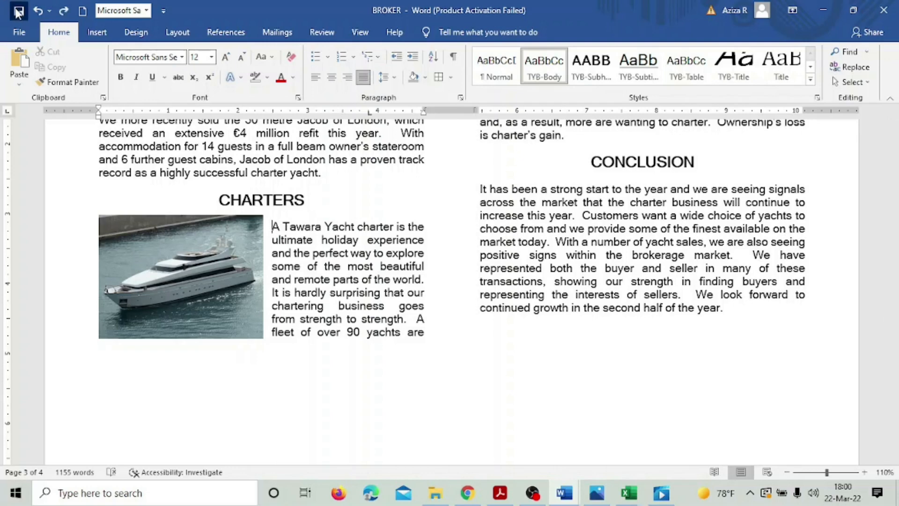
# - Compare the yacht image's placement in BROKER with question 23's alignment, wrapping and sample layout in Acrobat Reader
pyautogui.click(500, 493)
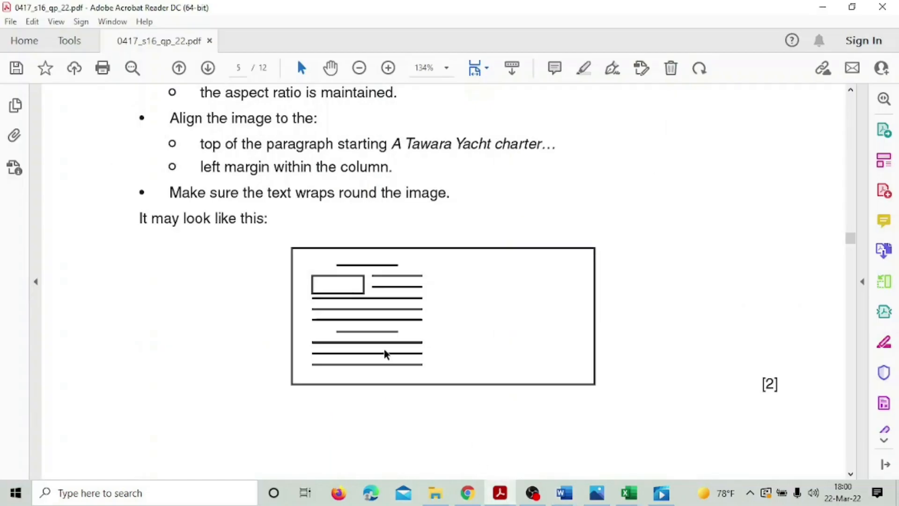
pyautogui.scroll(3, 365, 342)
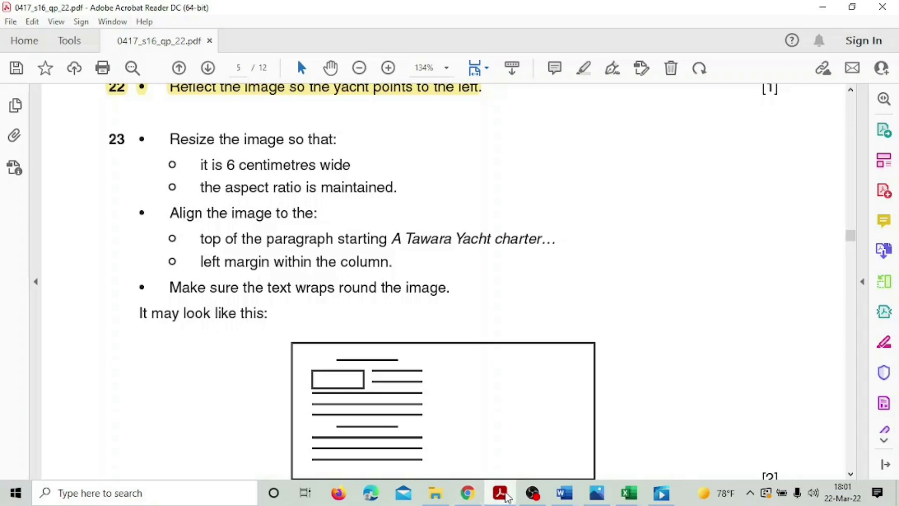
pyautogui.click(565, 492)
pyautogui.click(611, 452)
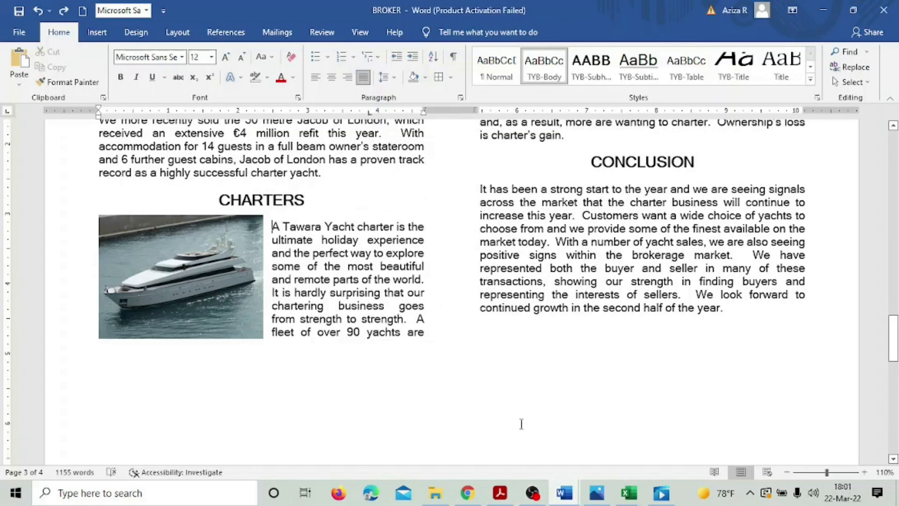
pyautogui.click(142, 257)
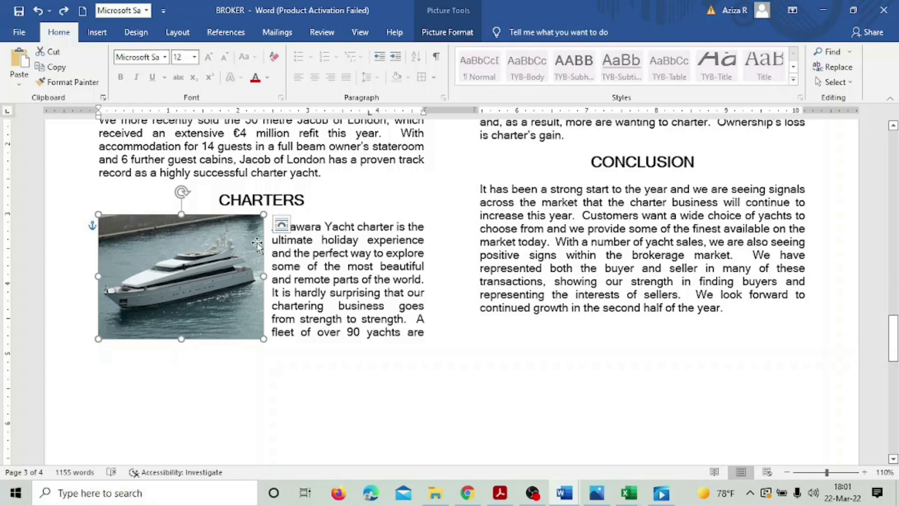
pyautogui.click(340, 229)
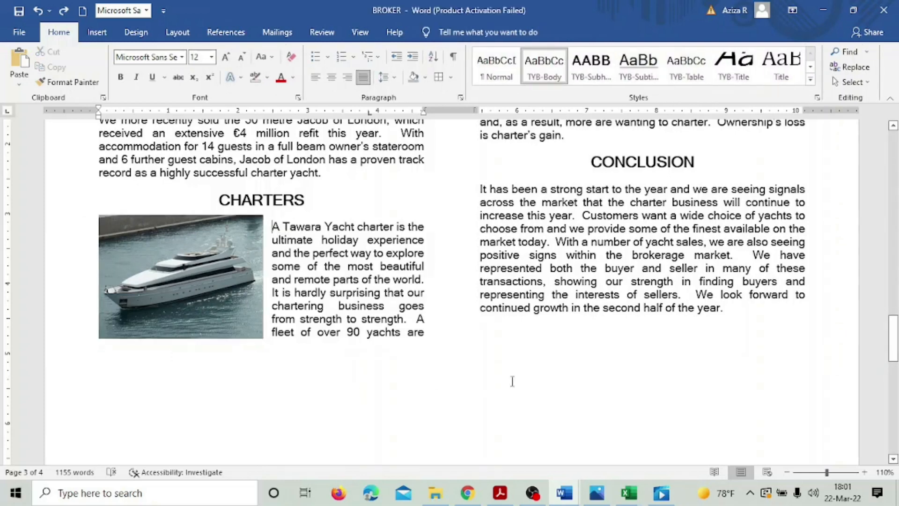
pyautogui.moveTo(564, 492)
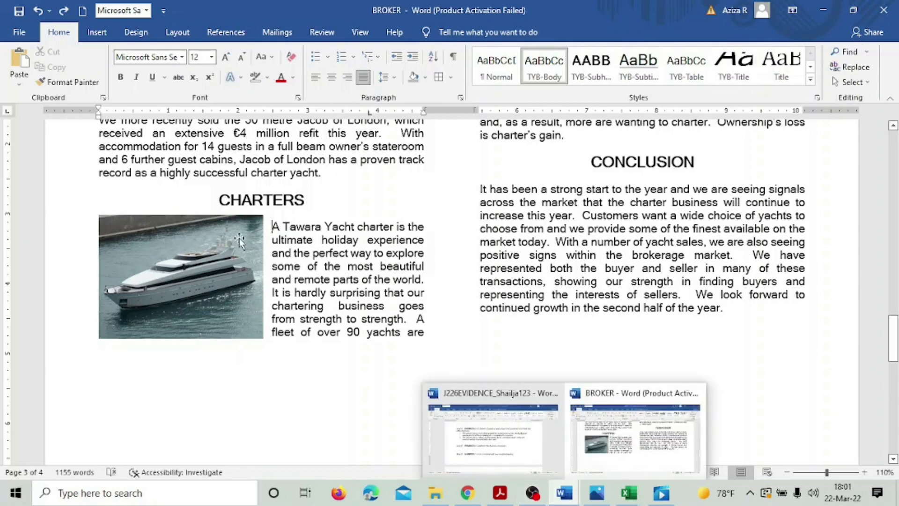
# - Switch to Acrobat Reader, select question 23's text and read question 24's proofreading, saving and printing requirements
pyautogui.click(501, 492)
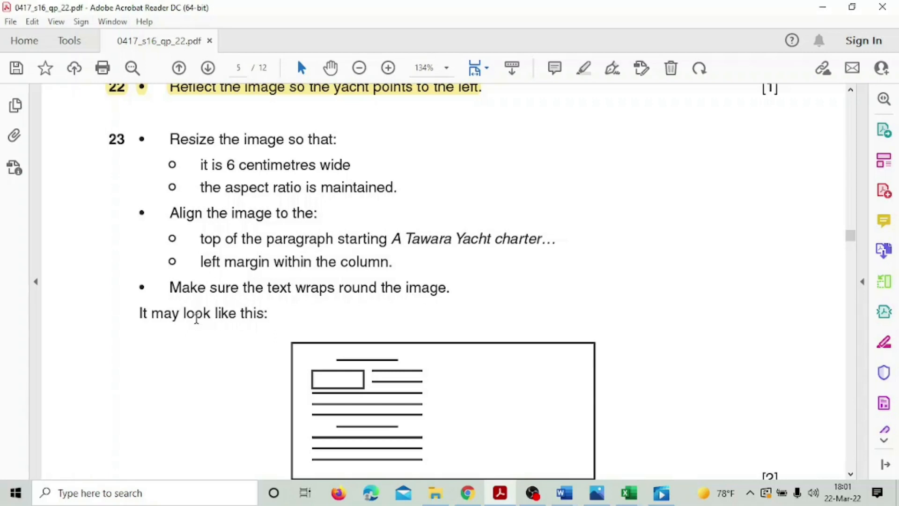
pyautogui.scroll(-2, 197, 319)
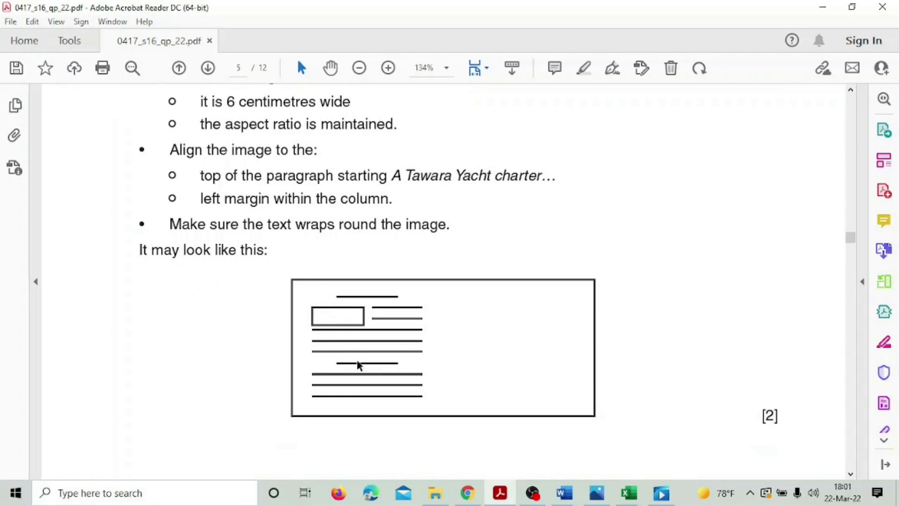
pyautogui.scroll(-4, 288, 287)
pyautogui.scroll(7, 168, 155)
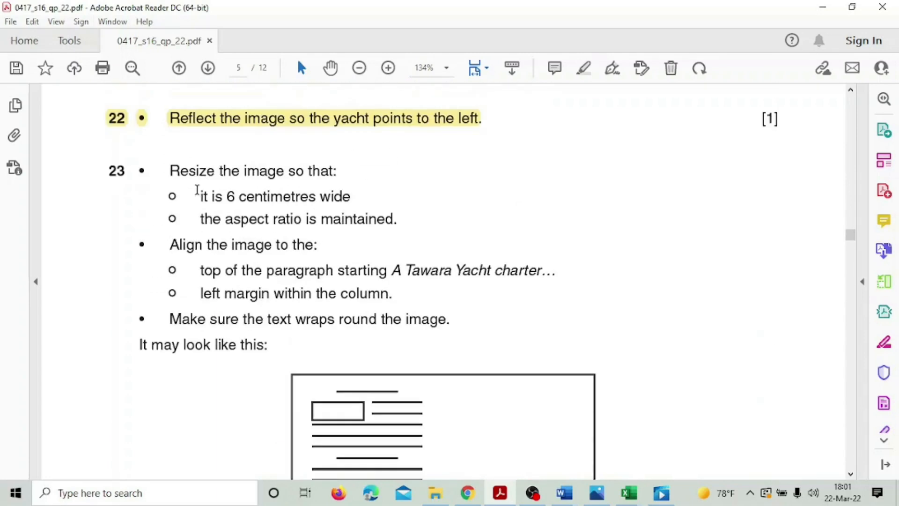
pyautogui.moveTo(110, 166); pyautogui.dragTo(373, 335)
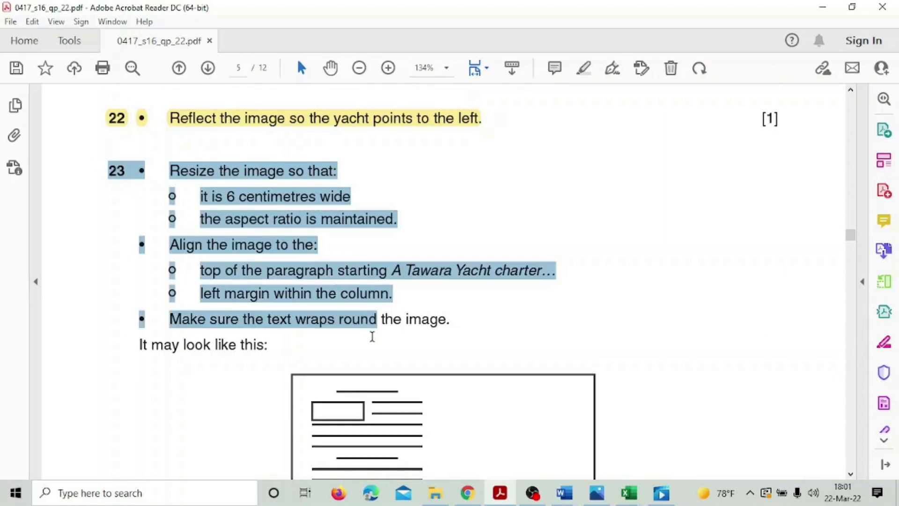
pyautogui.scroll(-20, 385, 332)
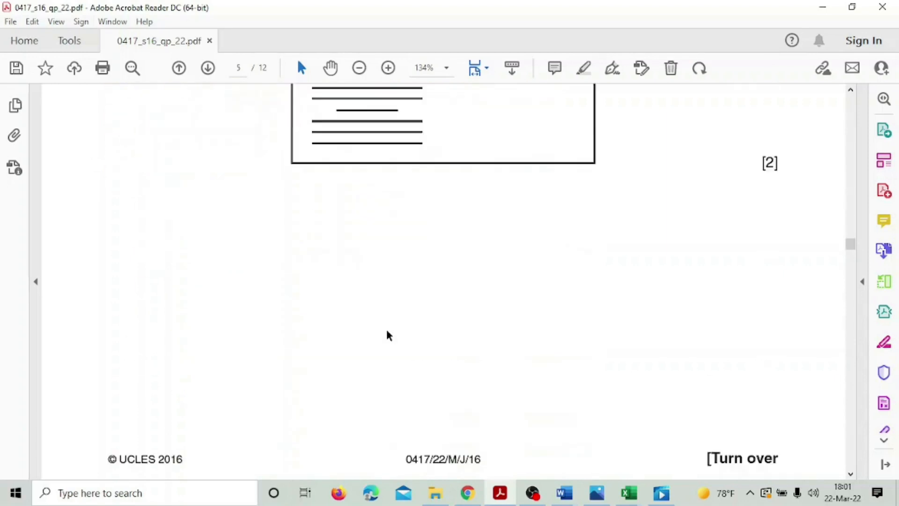
pyautogui.scroll(-4, 386, 327)
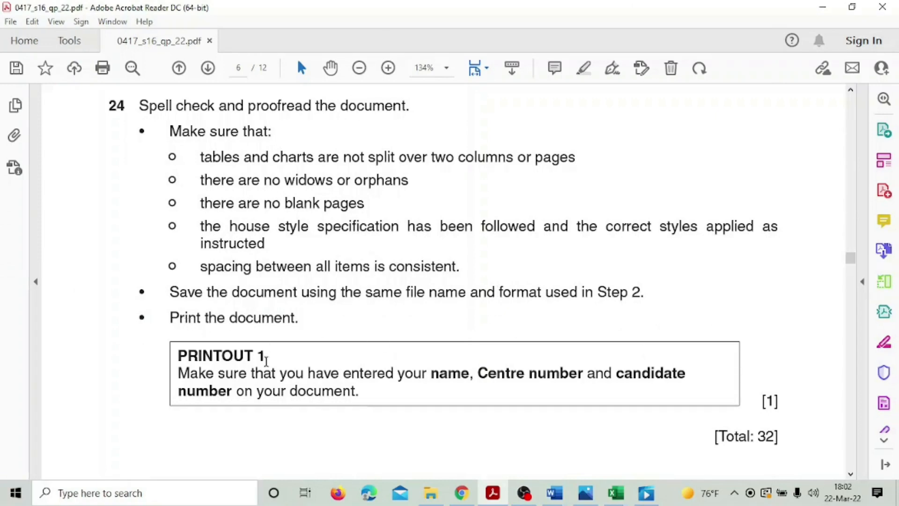
pyautogui.scroll(-2, 266, 362)
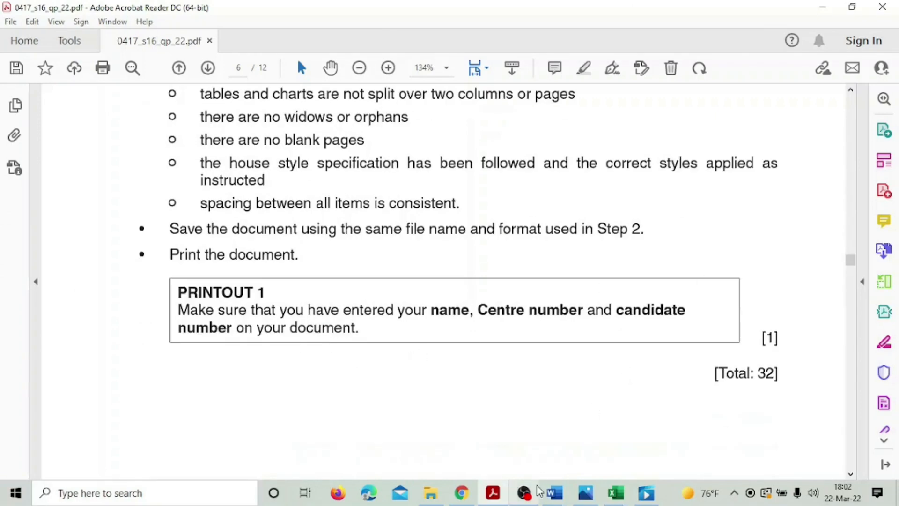
# - Return to BROKER in Word and start the Spelling & Grammar check
pyautogui.moveTo(553, 492)
pyautogui.click(630, 433)
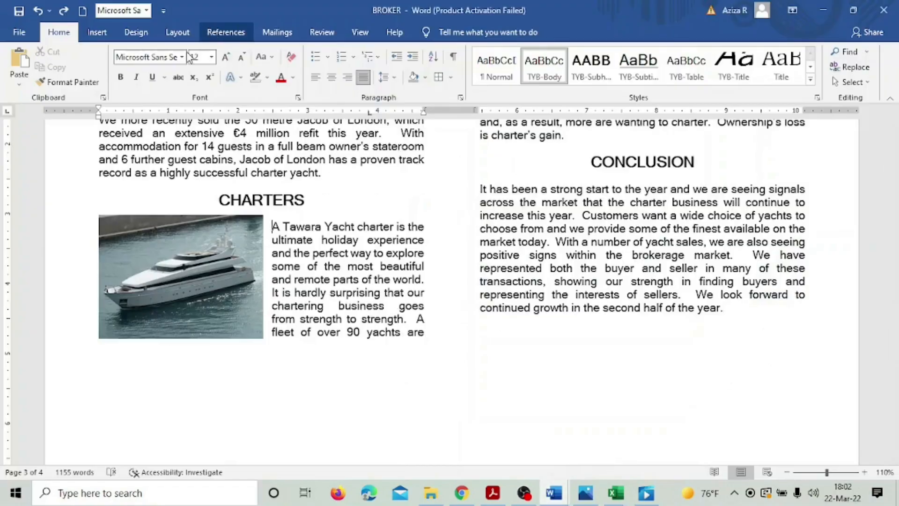
pyautogui.scroll(15, 504, 269)
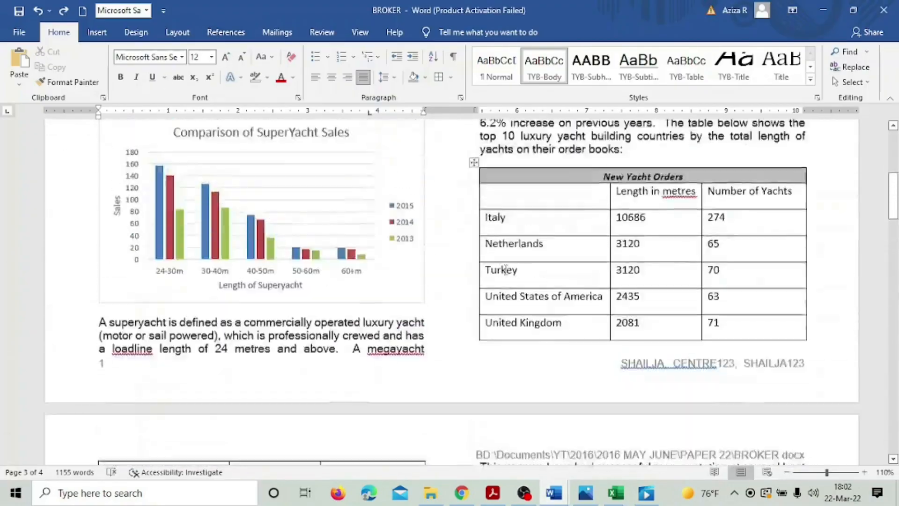
pyautogui.scroll(5, 504, 270)
pyautogui.click(299, 30)
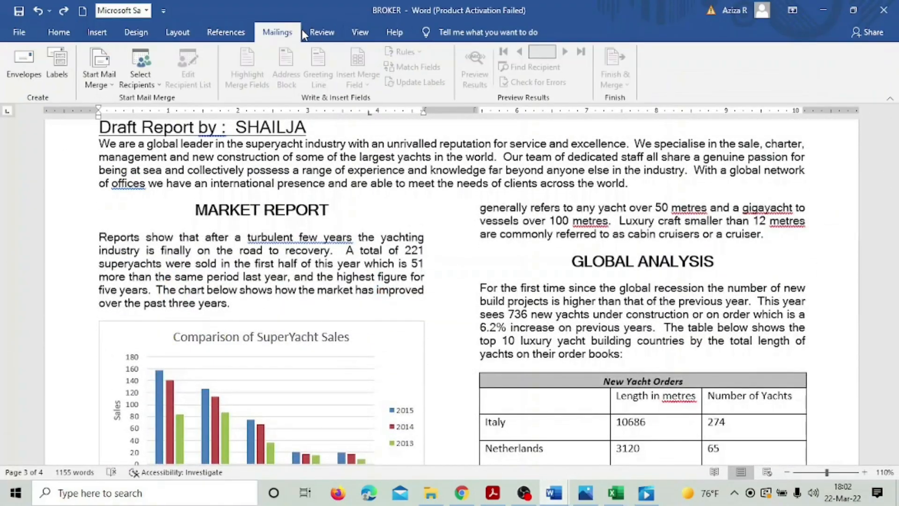
pyautogui.click(322, 32)
pyautogui.click(25, 66)
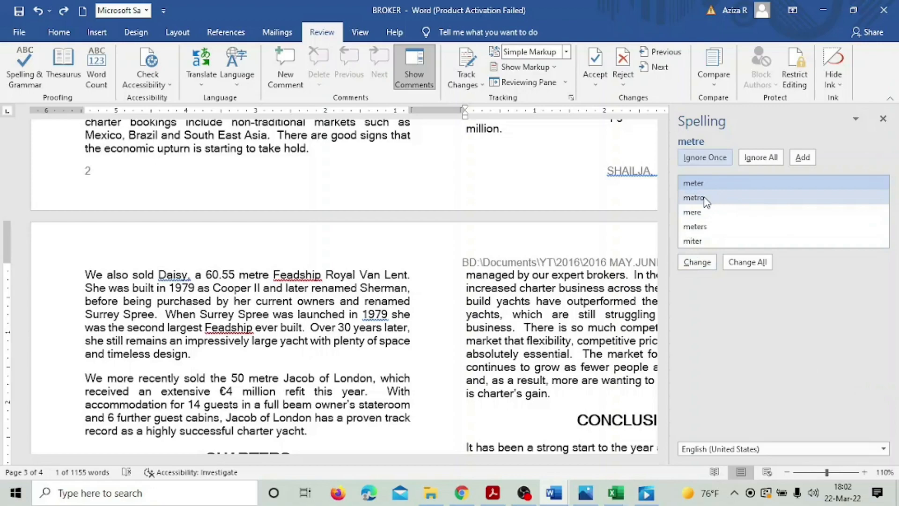
# - Accept the proofing suggestions "meter" for "metre" and "40-meter" for "40 meter" in the sentence about smaller charter yachts
pyautogui.scroll(8, 373, 258)
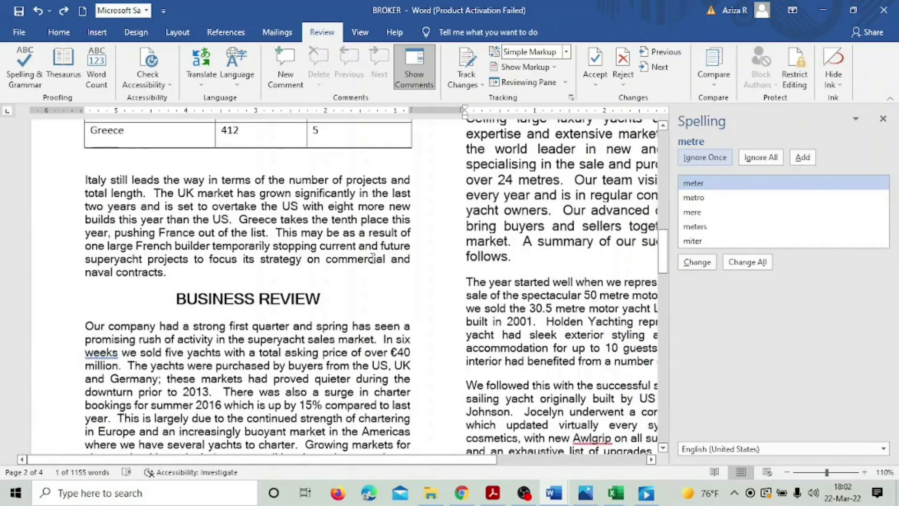
pyautogui.scroll(10, 373, 258)
pyautogui.scroll(1, 371, 255)
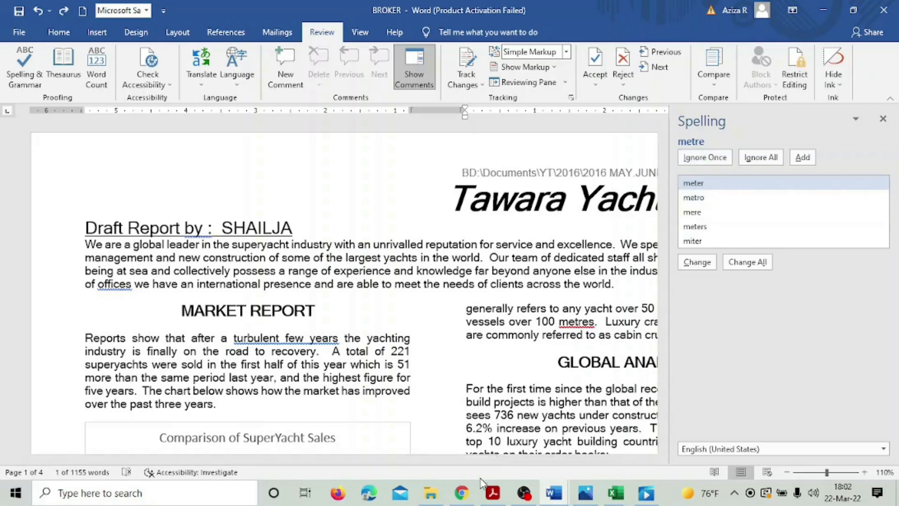
pyautogui.moveTo(473, 463); pyautogui.dragTo(685, 462)
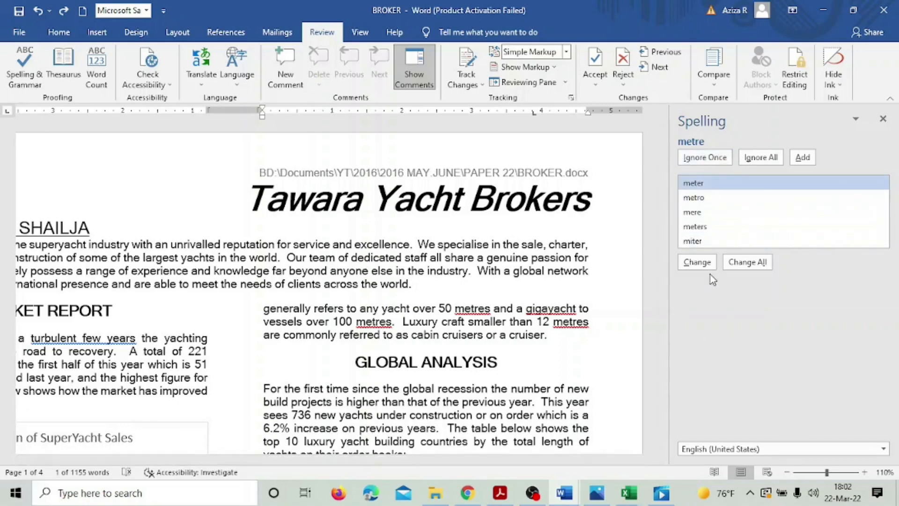
pyautogui.click(708, 262)
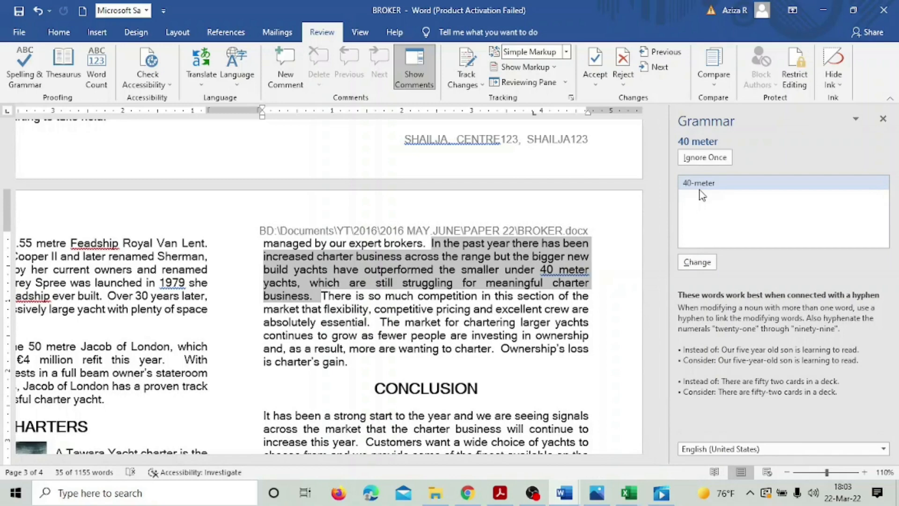
pyautogui.click(697, 264)
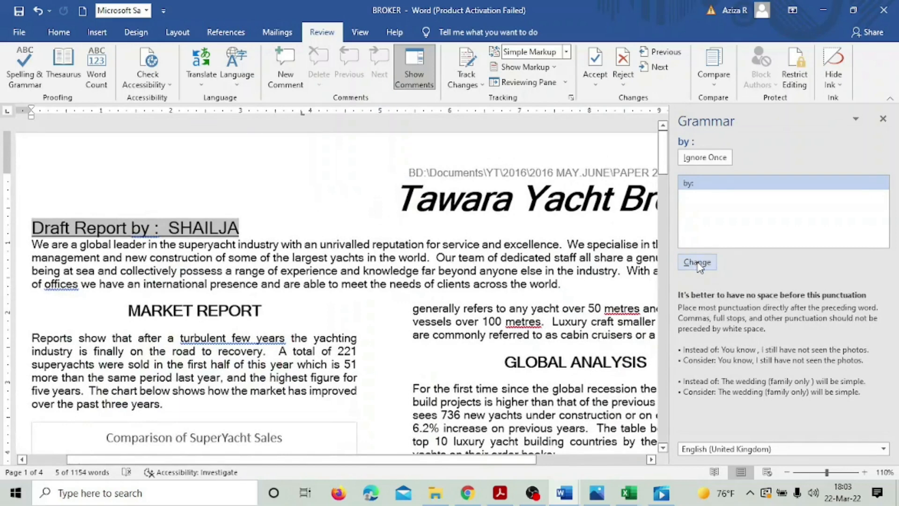
# - Ignore the spacing suggestion for "by :" in the draft report line and accept the comma after "offices" in the introduction
pyautogui.click(719, 158)
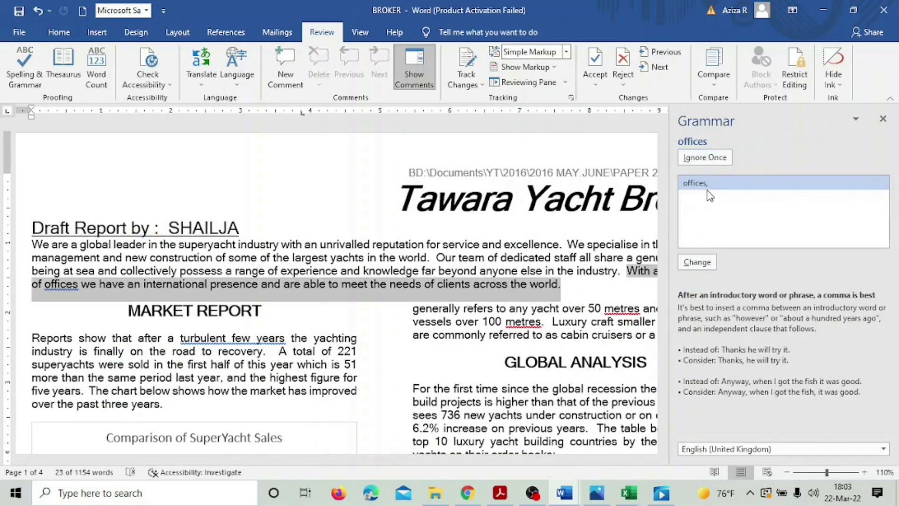
pyautogui.click(703, 264)
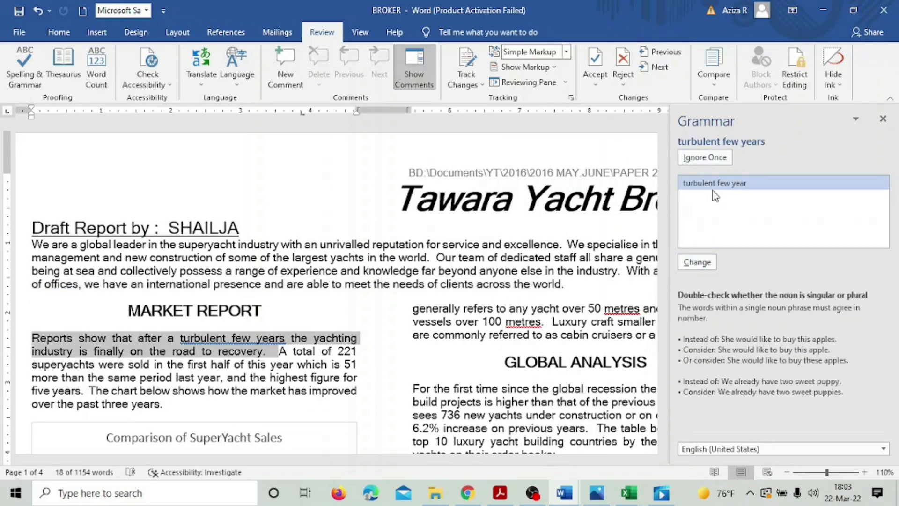
# - Try the grammar suggestions that switch "turbulent few years" between singular and plural in the market report
pyautogui.click(700, 269)
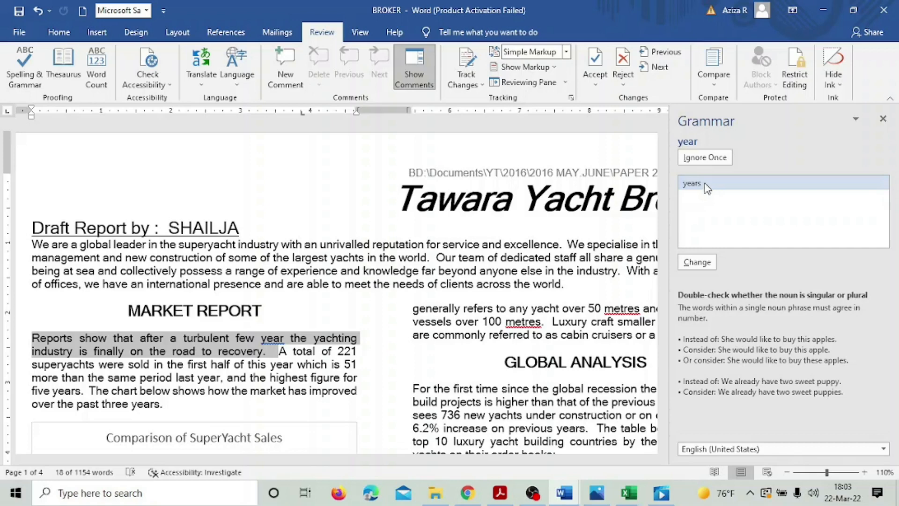
pyautogui.click(705, 262)
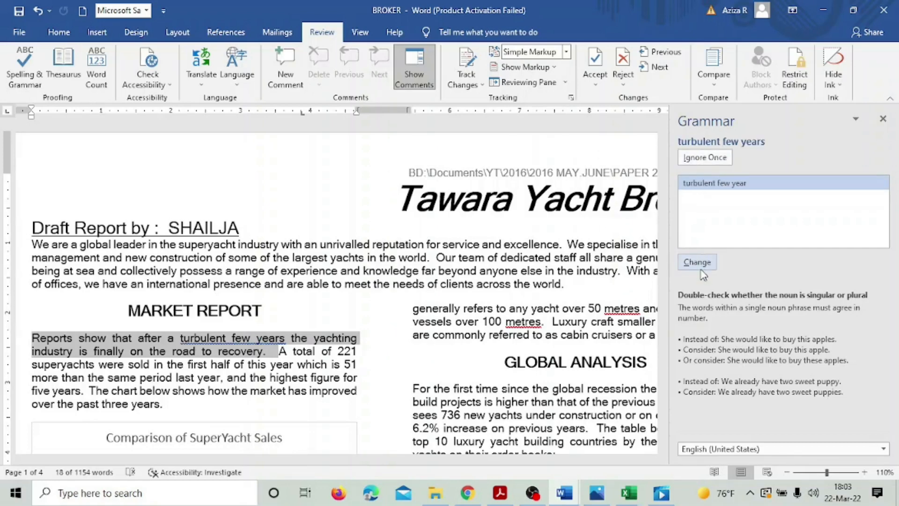
pyautogui.click(701, 263)
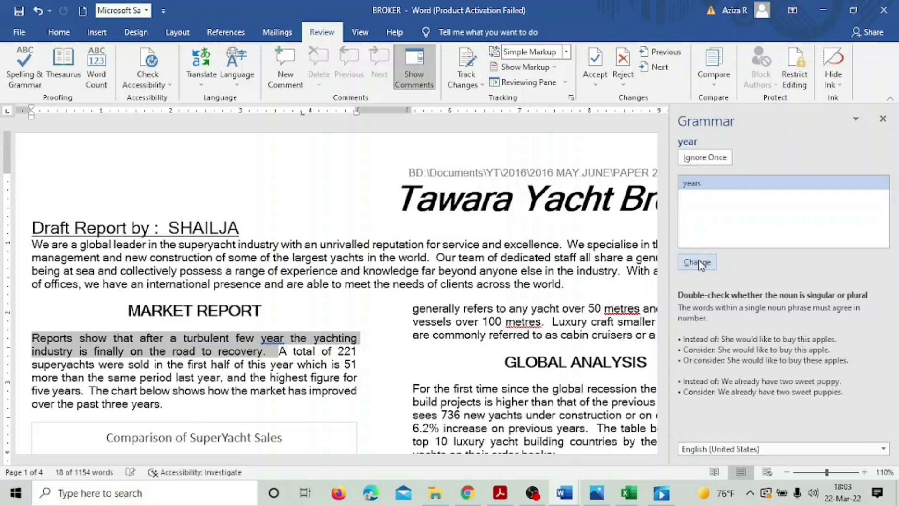
pyautogui.click(701, 264)
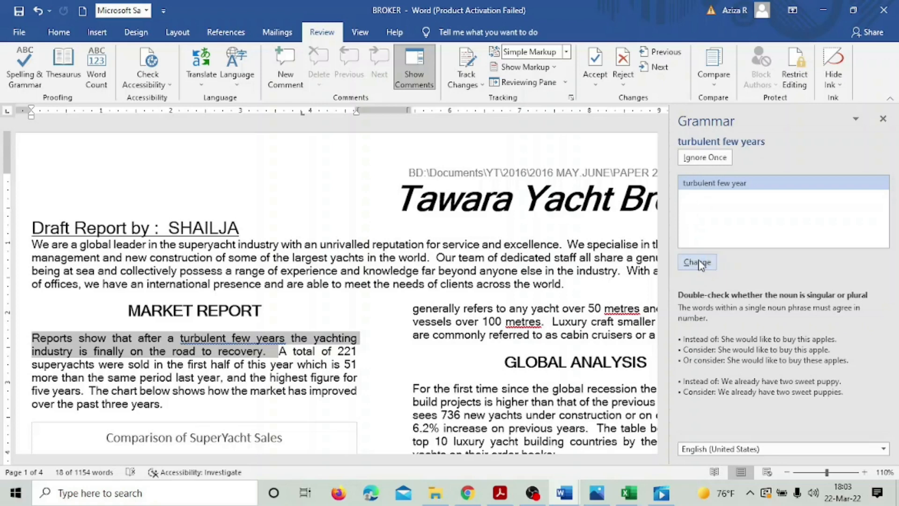
pyautogui.click(701, 265)
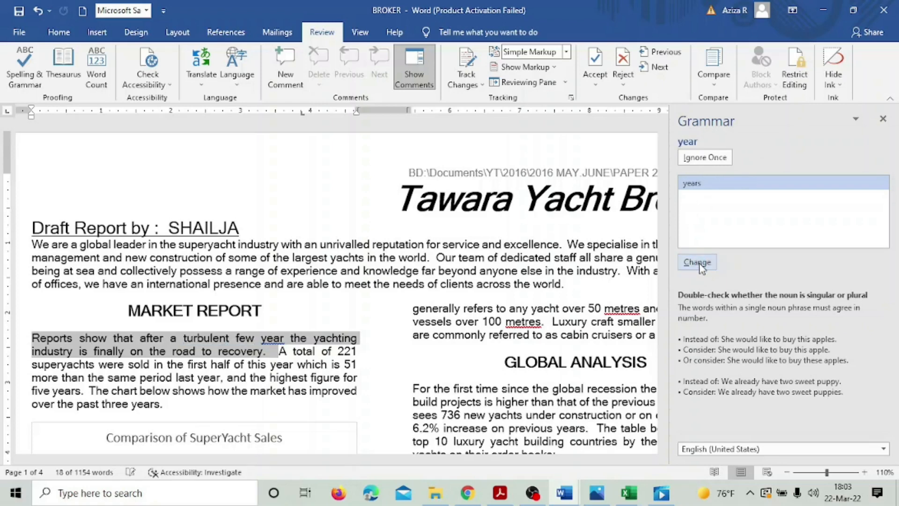
pyautogui.click(701, 264)
pyautogui.click(701, 264)
pyautogui.click(701, 264)
pyautogui.click(701, 264)
pyautogui.click(701, 264)
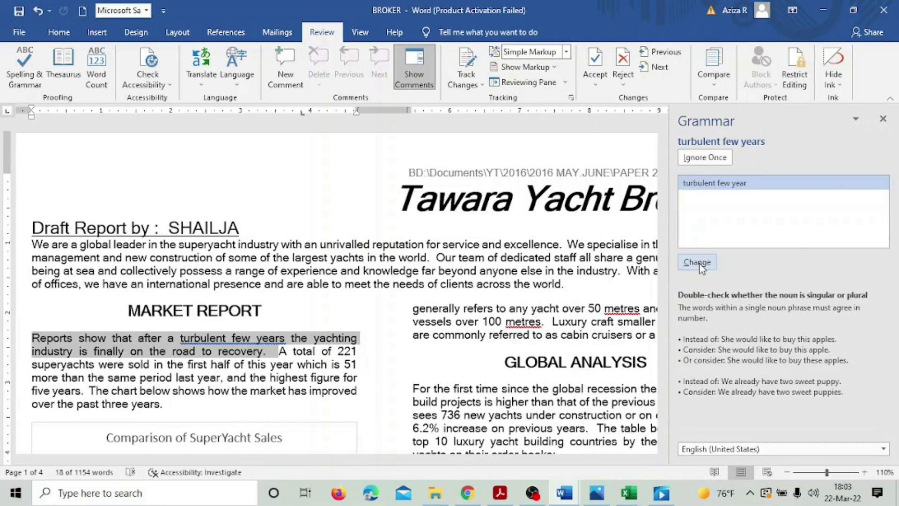
pyautogui.click(698, 263)
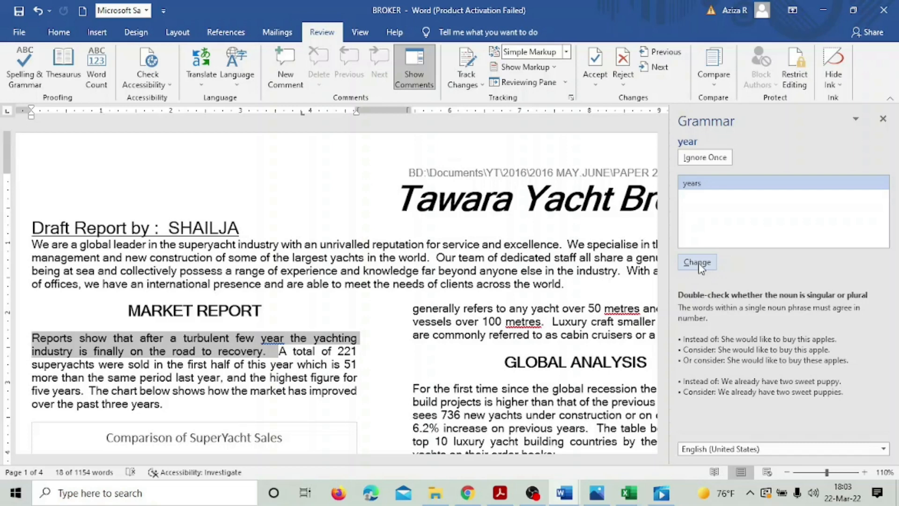
pyautogui.click(698, 263)
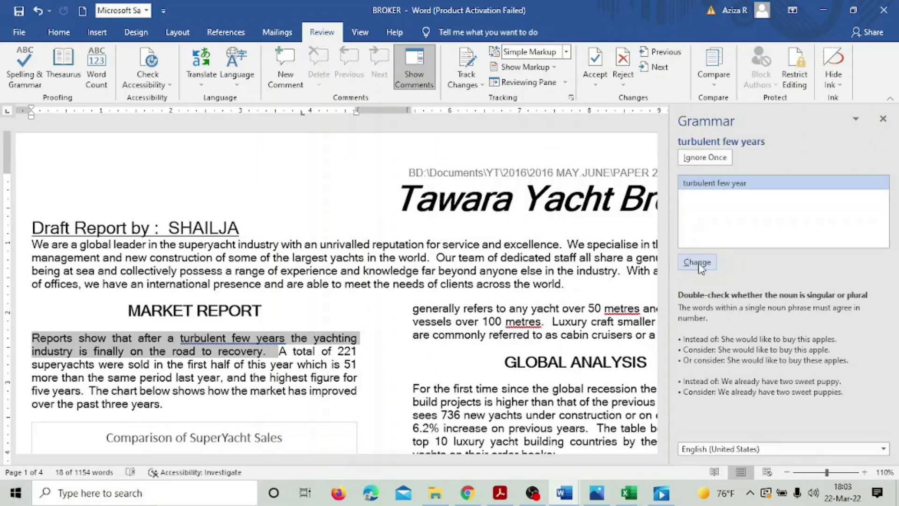
# - Ignore the "turbulent few years" suggestion, and accept the spellings "load line" and "mega yacht" in the superyacht definition
pyautogui.click(705, 157)
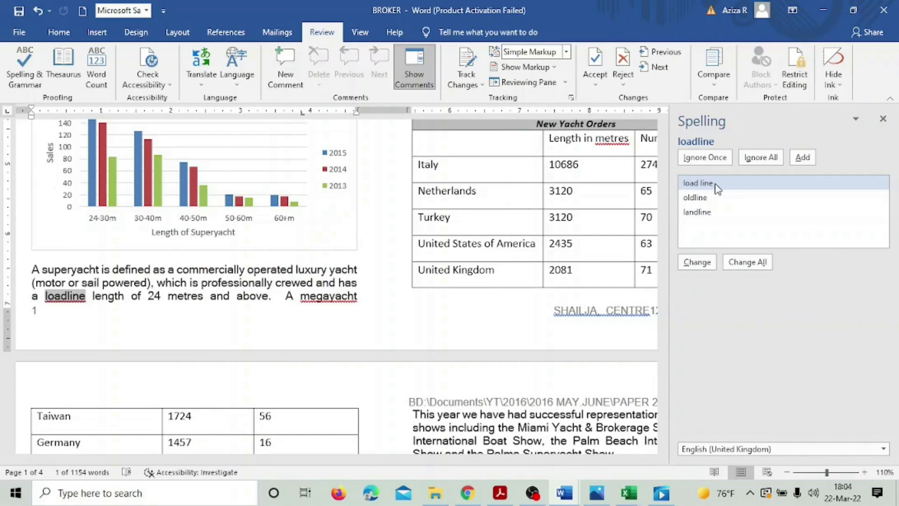
pyautogui.click(698, 264)
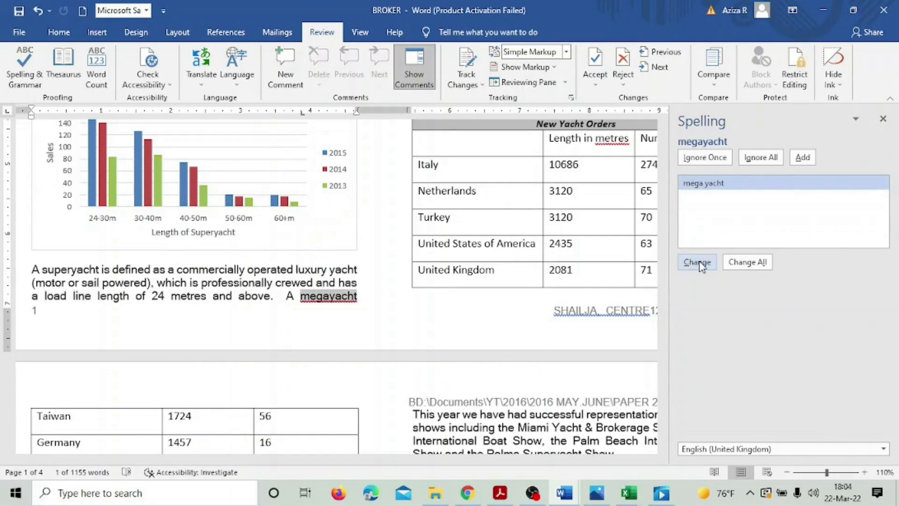
pyautogui.click(698, 263)
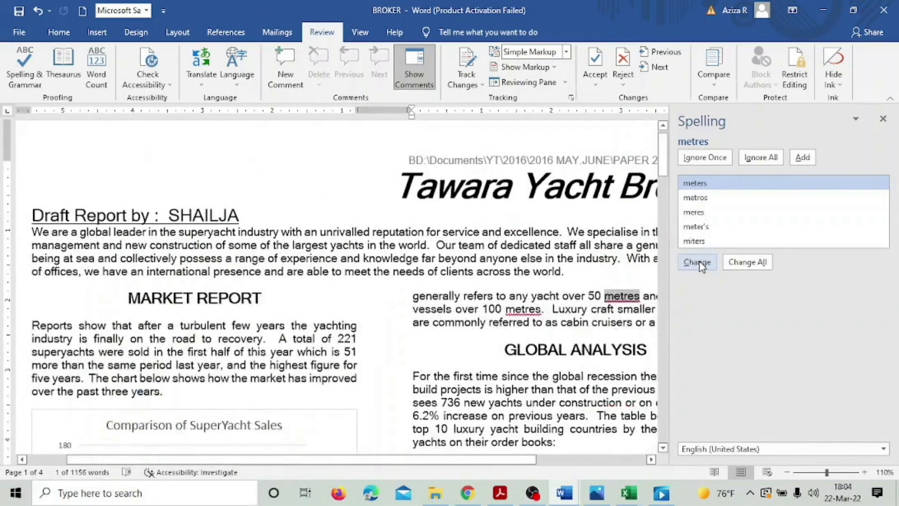
# - Accept "giga yacht" and each "meters" correction in the yacht size paragraph, and "meters" in the New Yacht Orders table heading
pyautogui.click(698, 263)
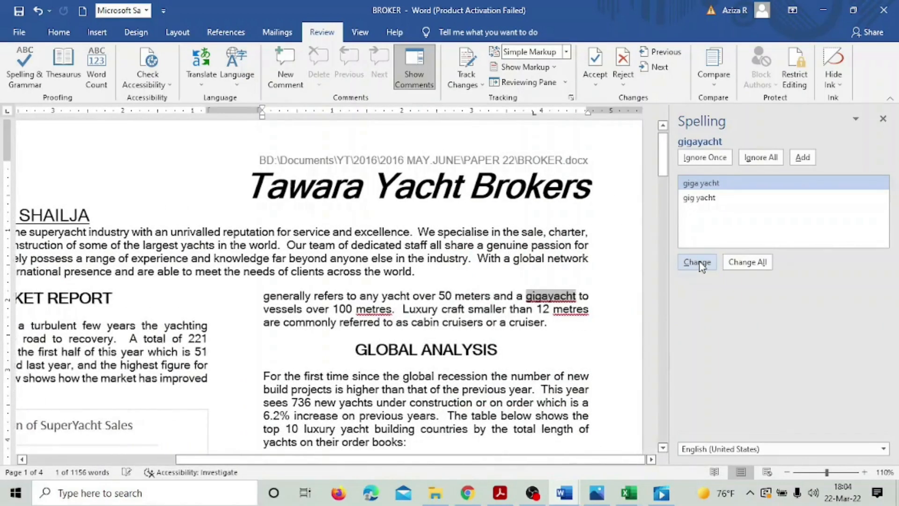
pyautogui.click(698, 263)
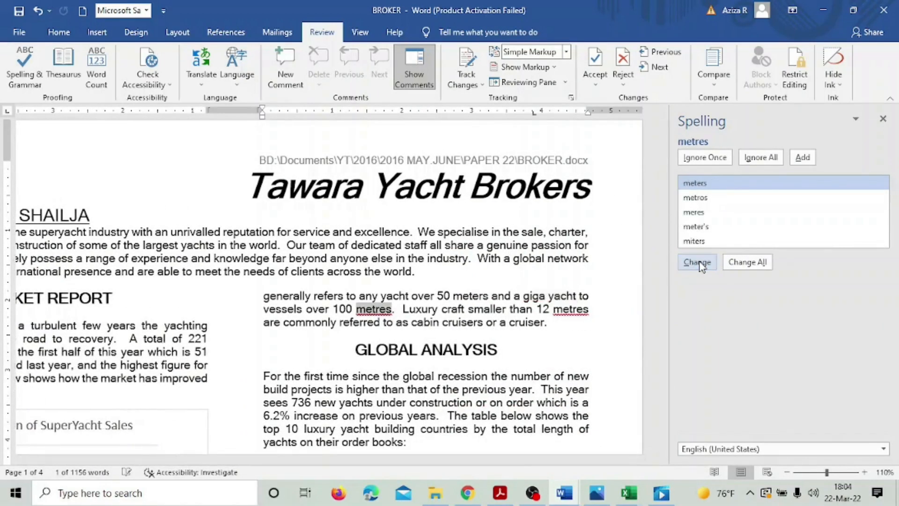
pyautogui.click(698, 263)
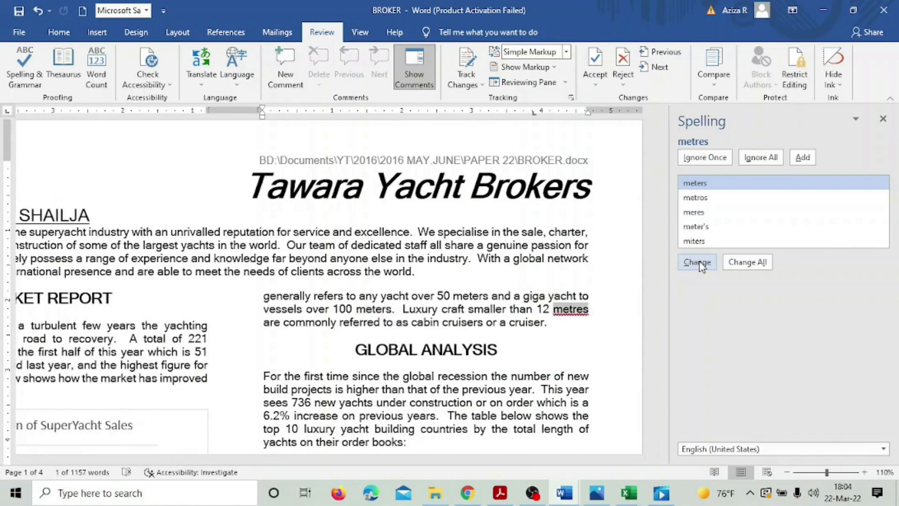
pyautogui.click(700, 265)
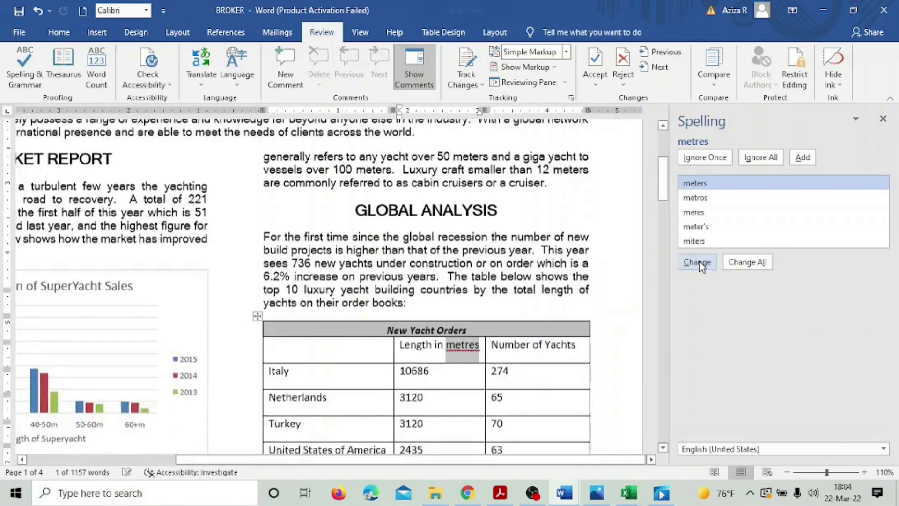
pyautogui.click(700, 265)
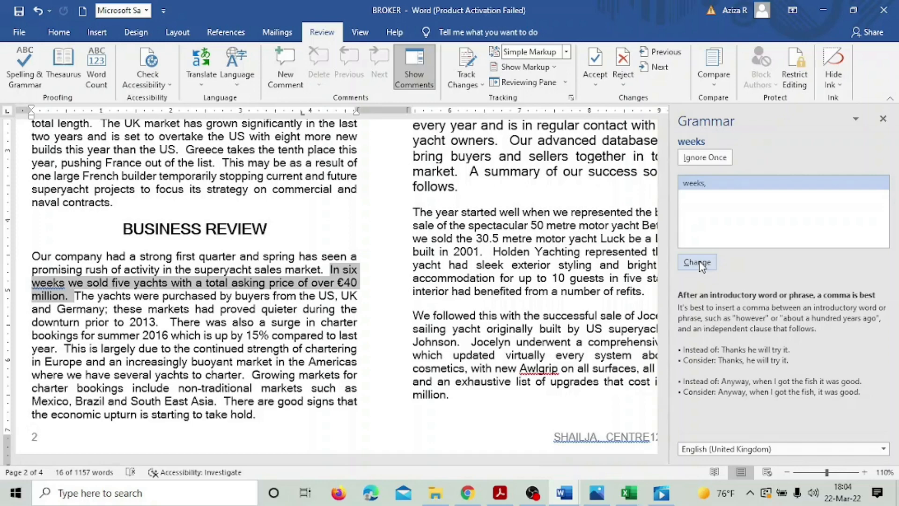
# - Accept the comma after "weeks" in the business review, plus "33-metre" and "Awl grip" in the Jocelyn yacht paragraph
pyautogui.click(700, 263)
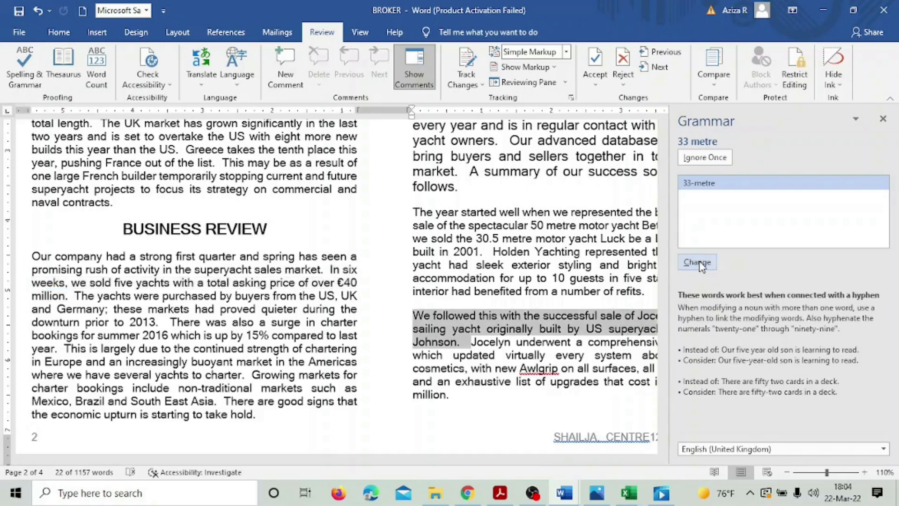
pyautogui.click(701, 263)
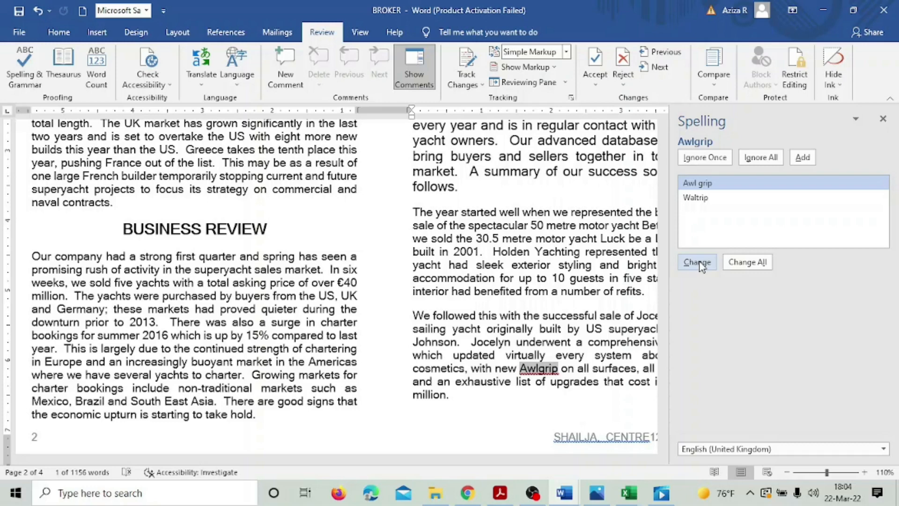
pyautogui.click(700, 264)
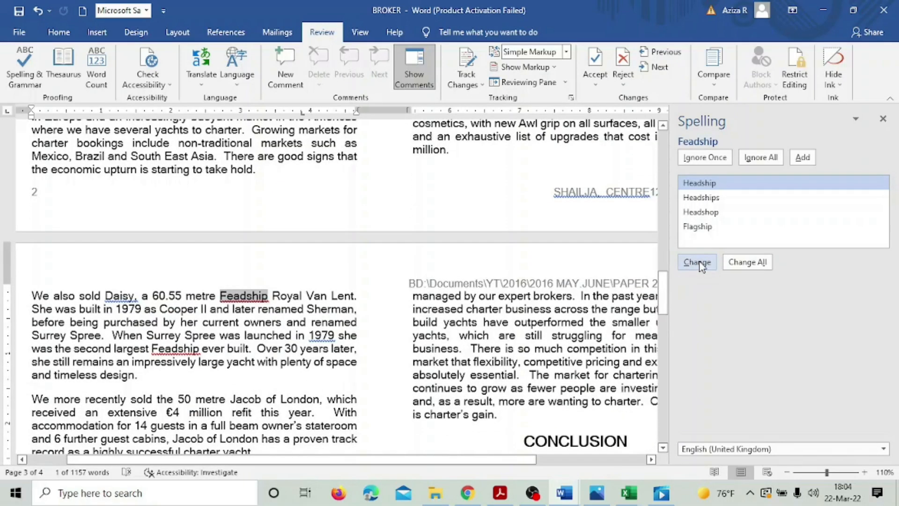
# - In the Daisy yacht paragraph, accept "Headship" and the semicolon after "Daisy", and ignore the suggestions for "Van", the second "Feadship" and "1979"
pyautogui.click(700, 263)
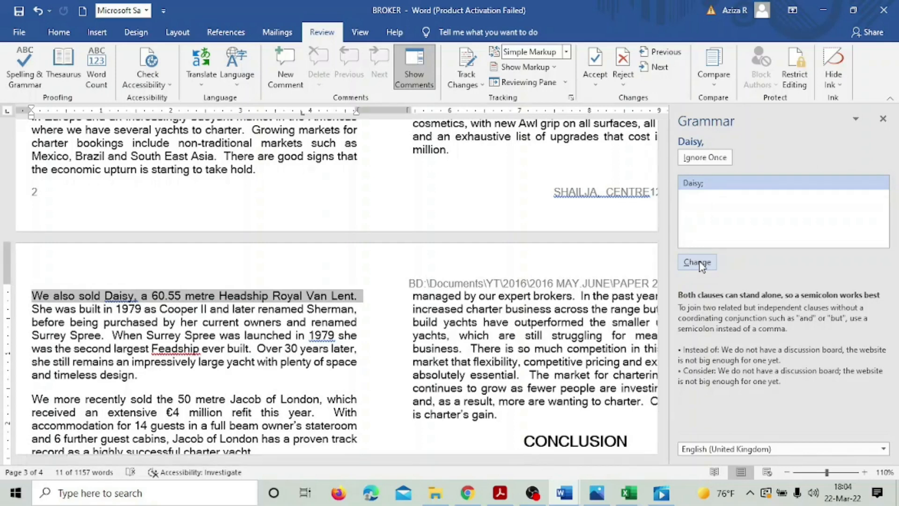
pyautogui.click(700, 263)
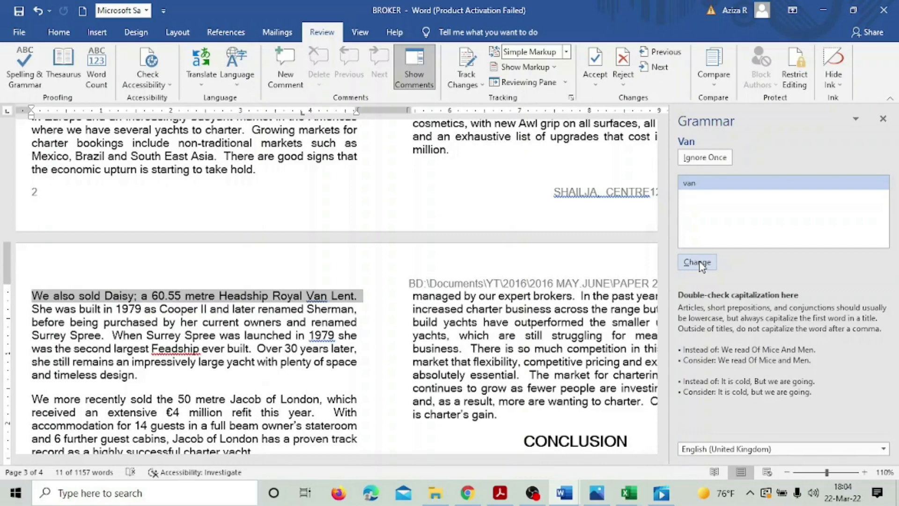
pyautogui.click(705, 158)
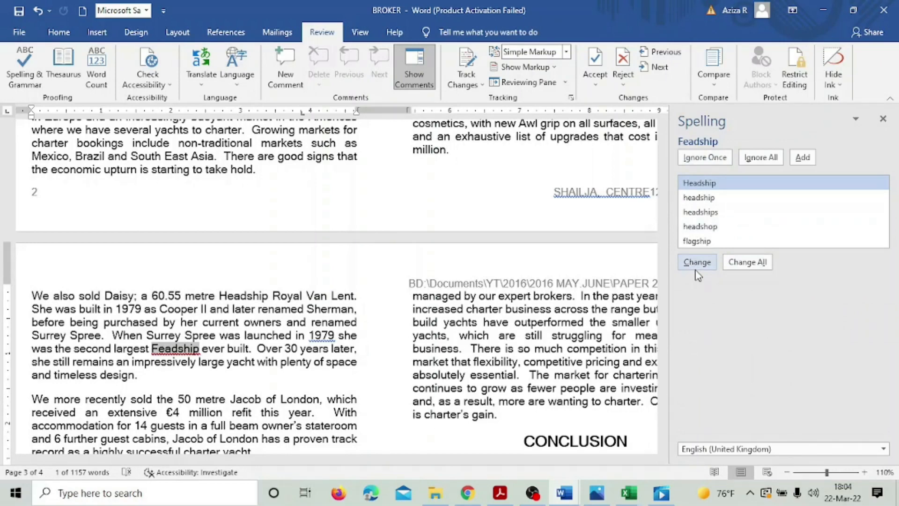
pyautogui.click(707, 159)
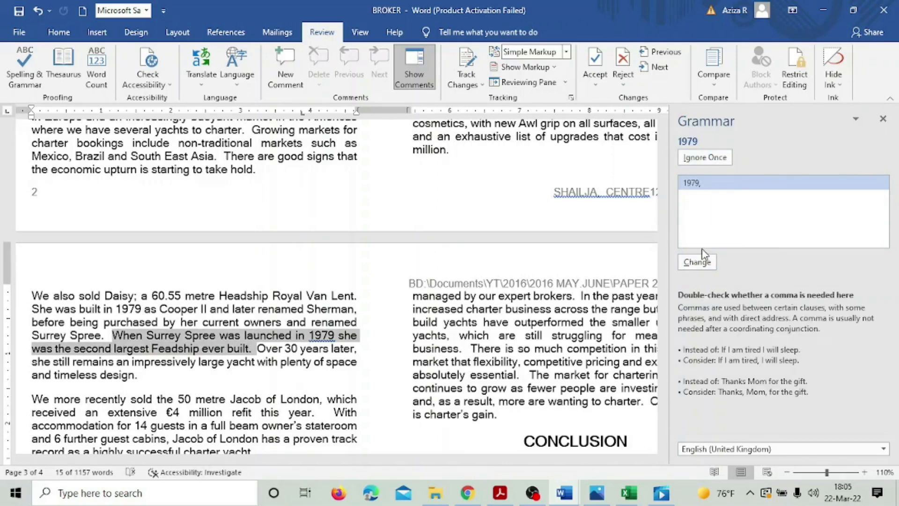
pyautogui.click(708, 159)
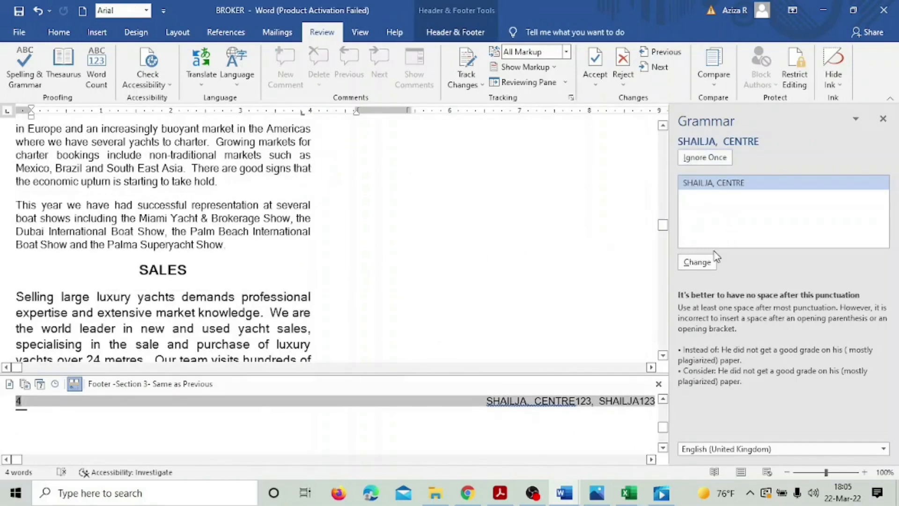
# - Ignore both spacing suggestions in the footer text and finish the spelling and grammar check
pyautogui.click(715, 159)
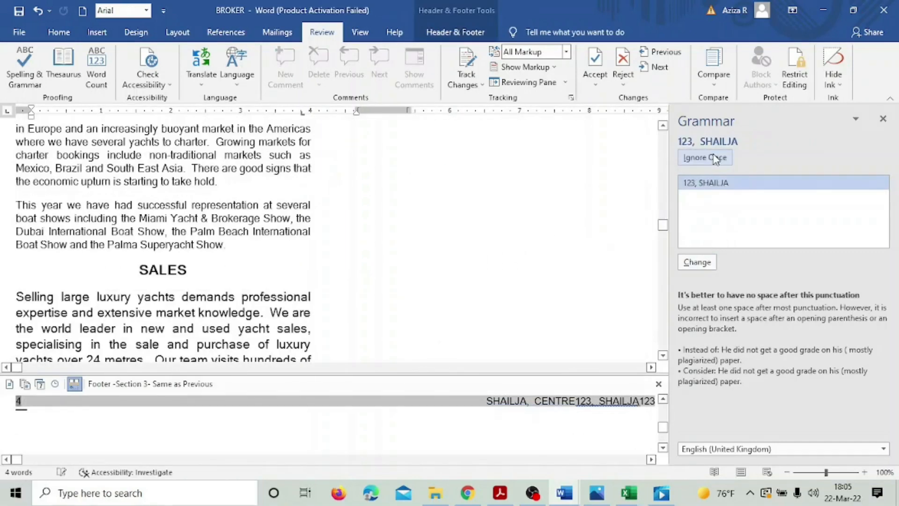
pyautogui.click(713, 158)
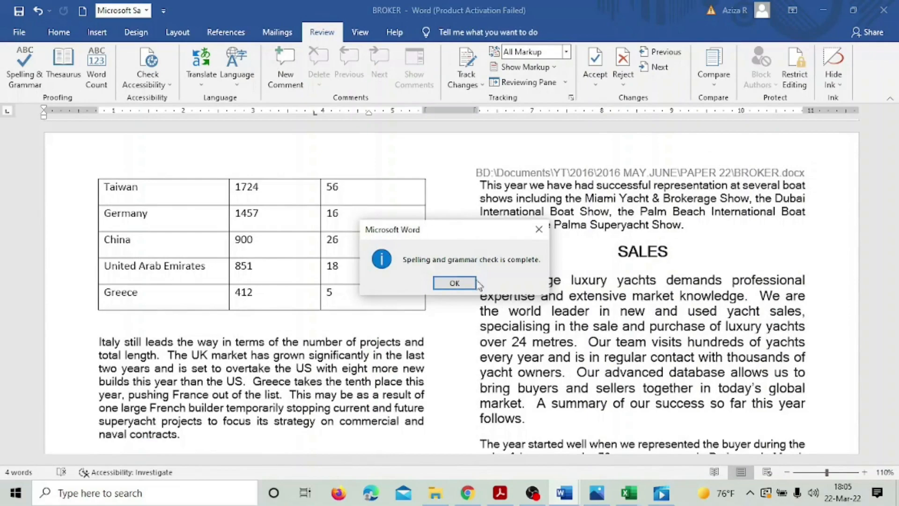
pyautogui.click(453, 283)
# - Remove the surplus blank page at the end of the document, working from the empty space below the Charters image, and review the page layout
pyautogui.scroll(20, 607, 406)
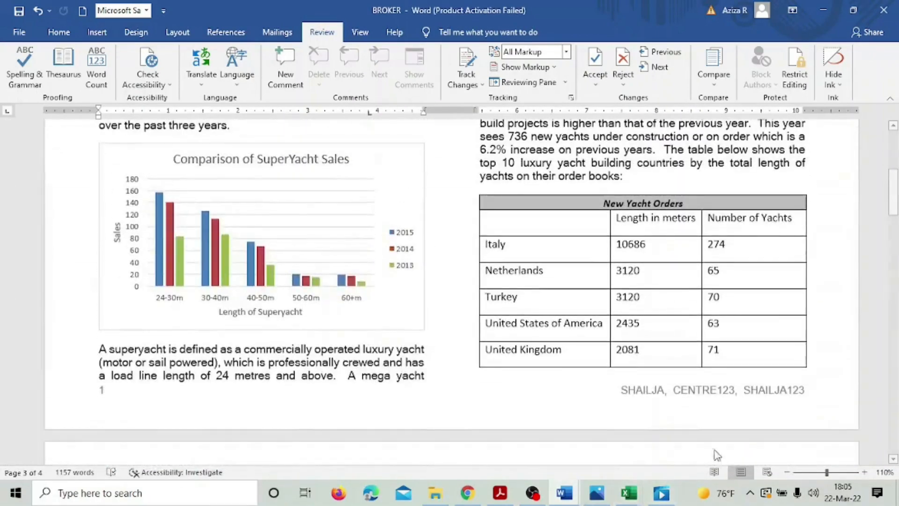
pyautogui.click(787, 473)
pyautogui.click(787, 472)
pyautogui.click(789, 472)
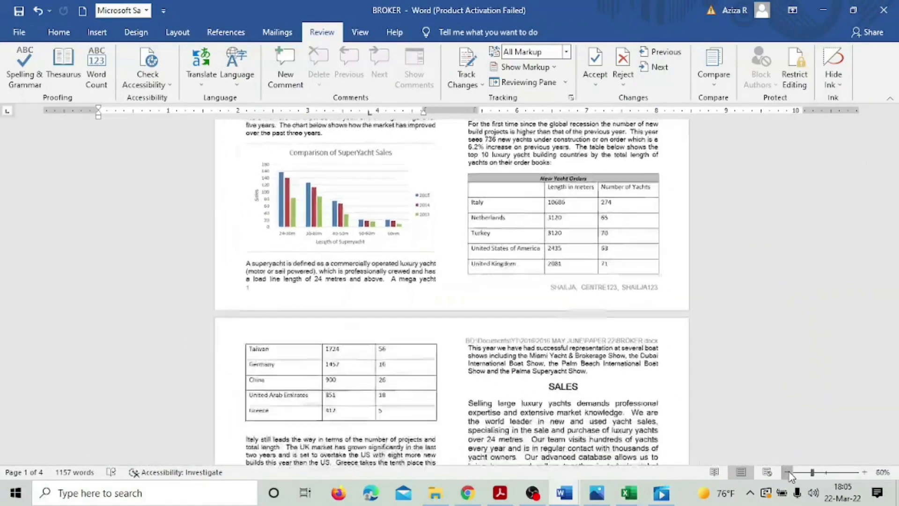
pyautogui.click(789, 472)
pyautogui.click(789, 472)
pyautogui.click(788, 472)
pyautogui.click(789, 472)
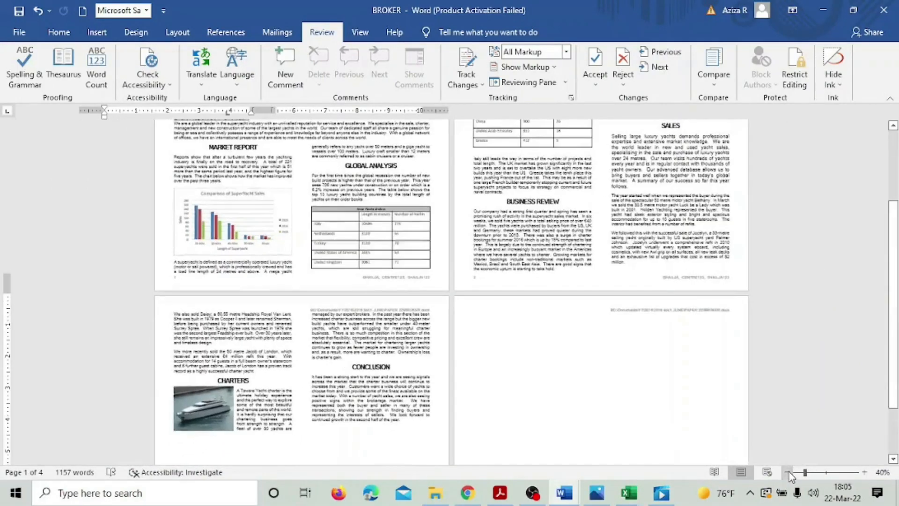
pyautogui.click(789, 472)
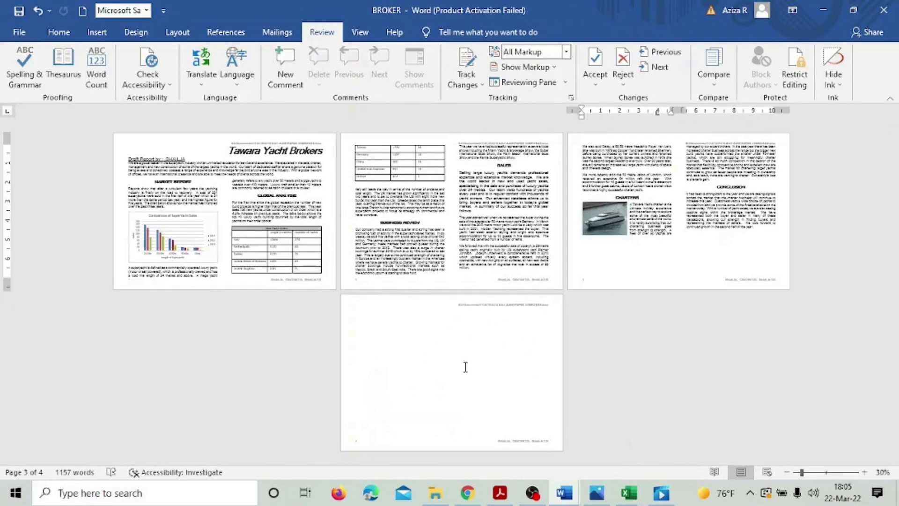
pyautogui.click(609, 258)
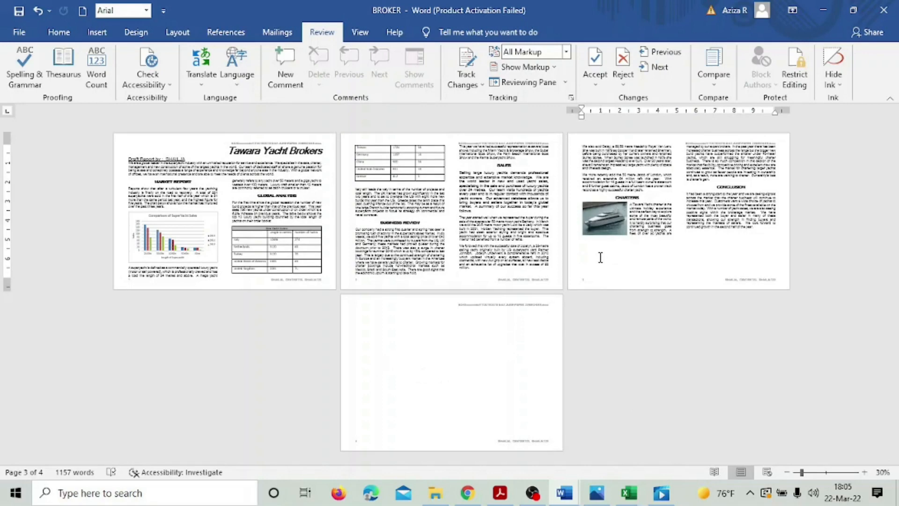
pyautogui.hotkey('ctrl', 'z')
pyautogui.press('BackSpace')
pyautogui.press('BackSpace')
pyautogui.press('BackSpace')
pyautogui.press('BackSpace')
pyautogui.press('BackSpace')
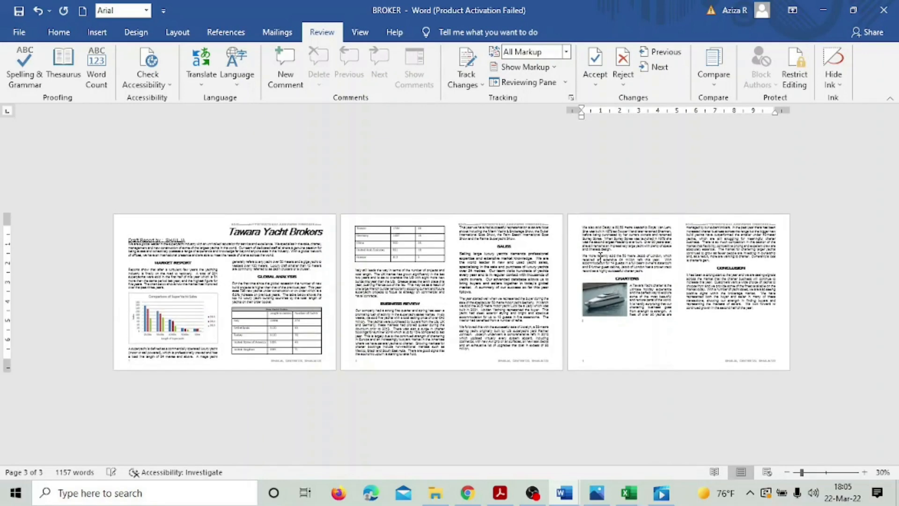
pyautogui.click(866, 472)
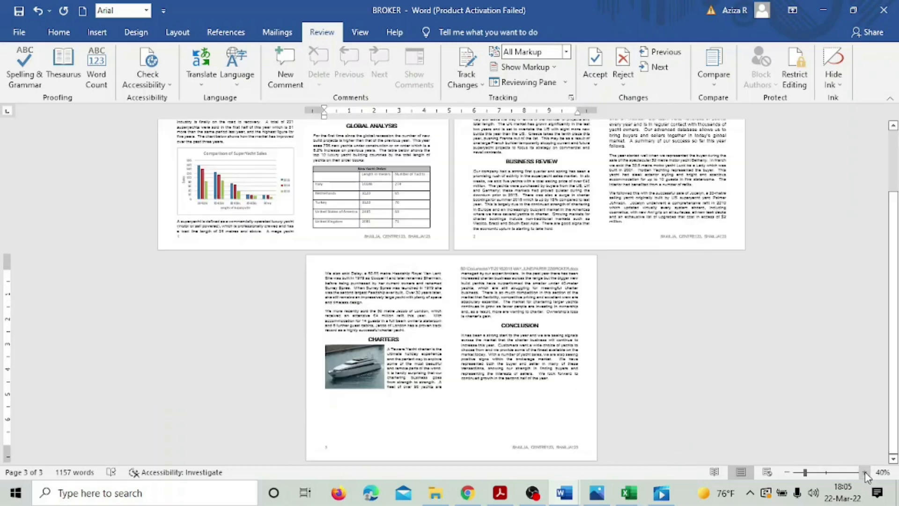
pyautogui.scroll(3, 796, 454)
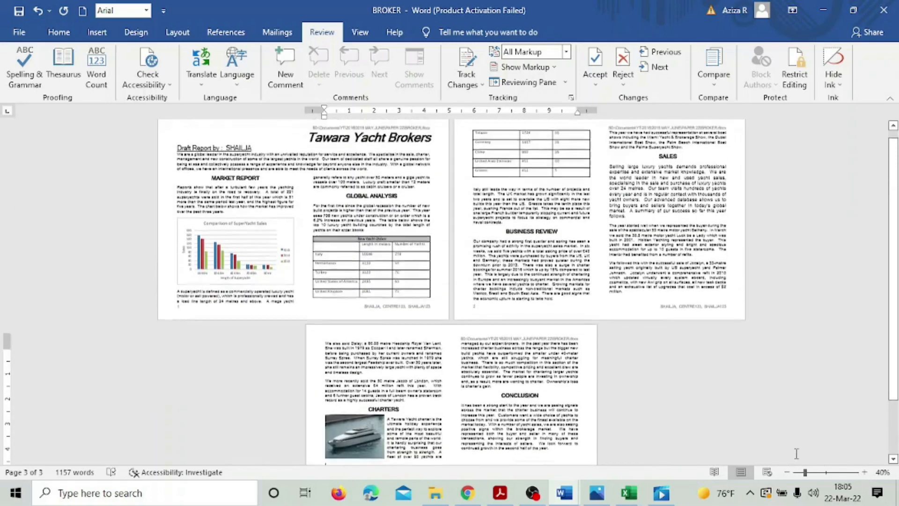
pyautogui.scroll(1, 796, 453)
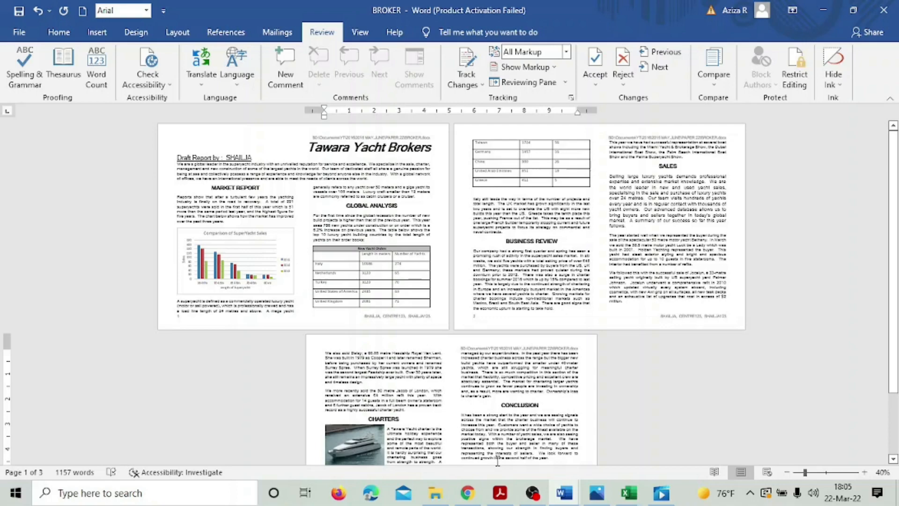
# - Check the finished report's layout from the title page through to the Conclusion section and save the document
pyautogui.scroll(-1, 438, 382)
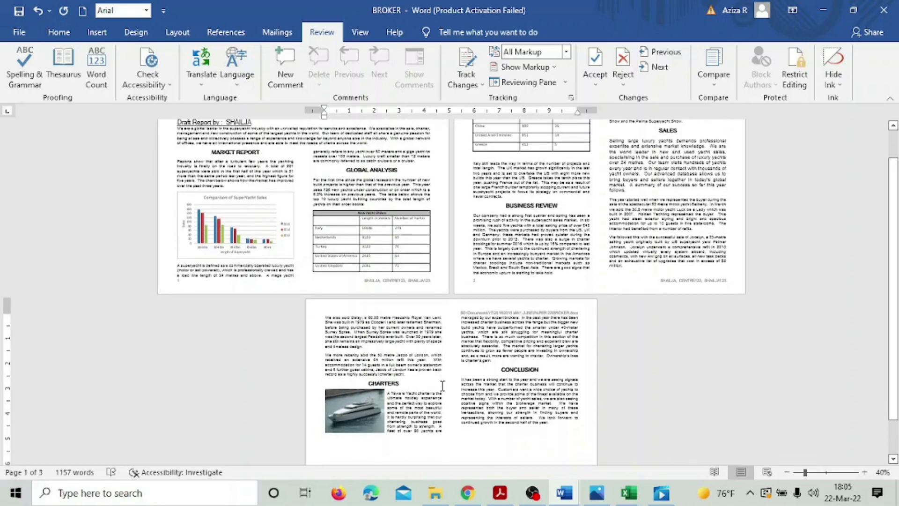
pyautogui.scroll(1, 445, 391)
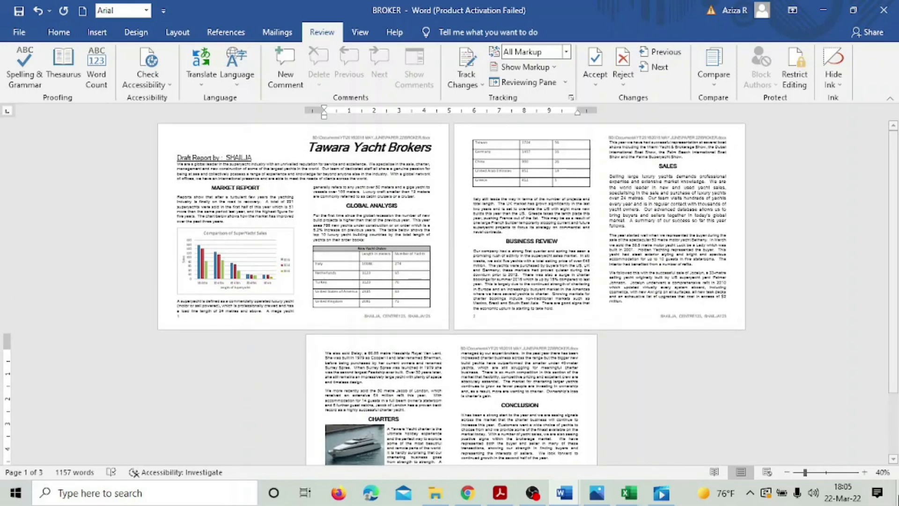
pyautogui.click(864, 472)
pyautogui.click(865, 473)
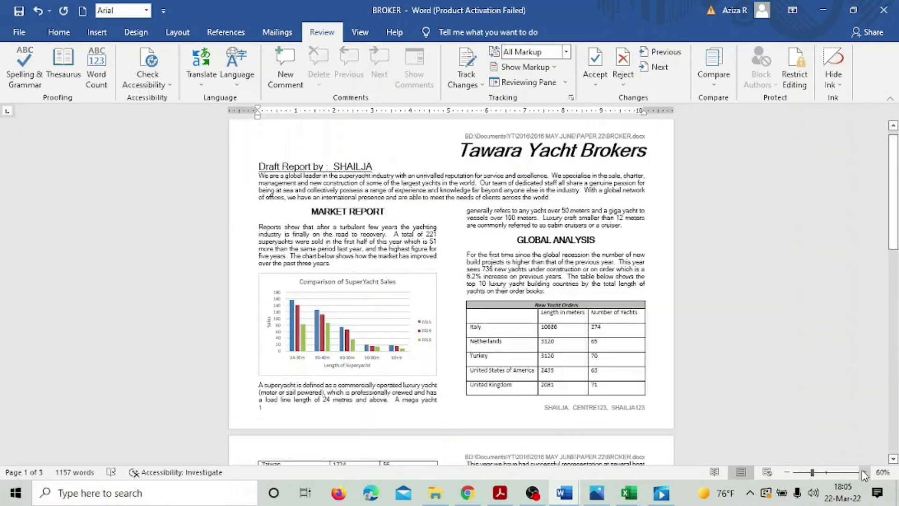
pyautogui.click(865, 472)
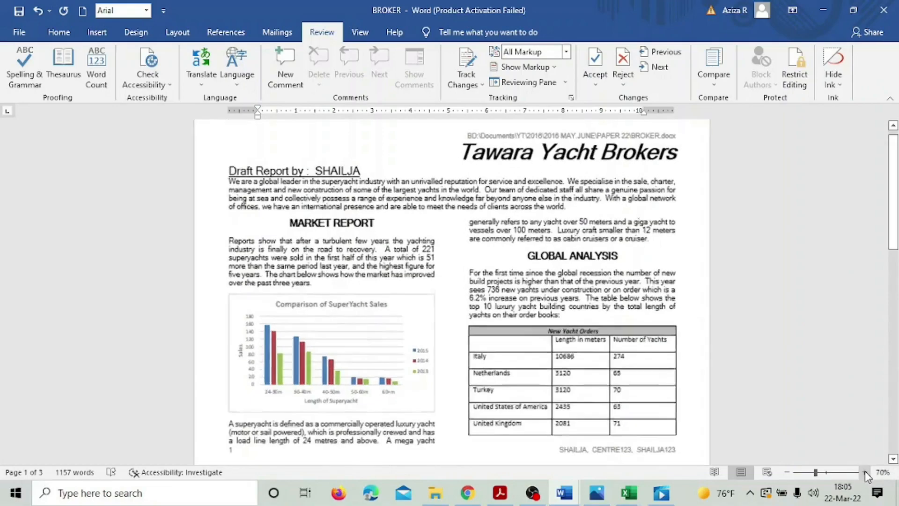
pyautogui.click(865, 472)
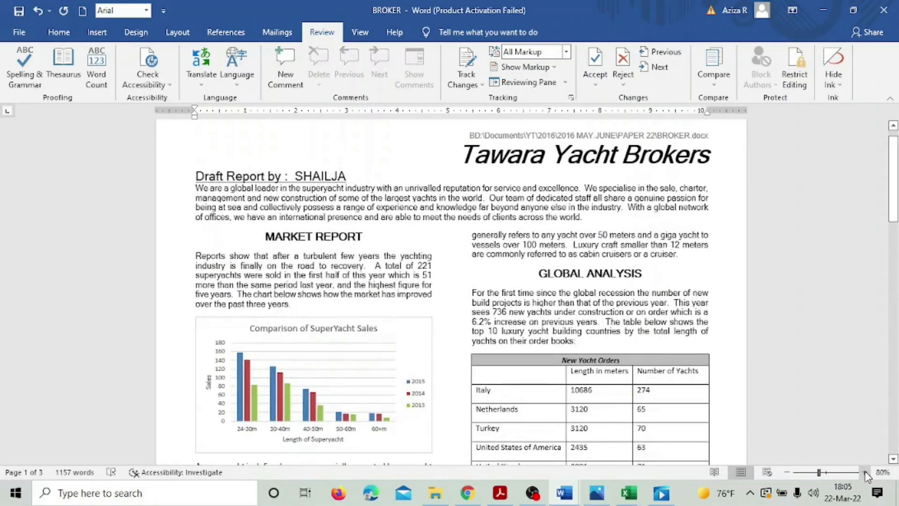
pyautogui.scroll(-10, 611, 301)
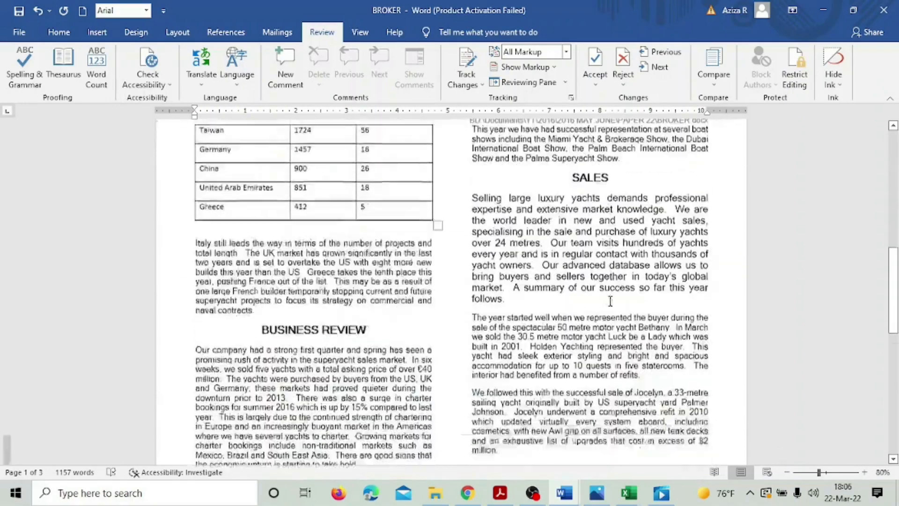
pyautogui.scroll(-10, 610, 301)
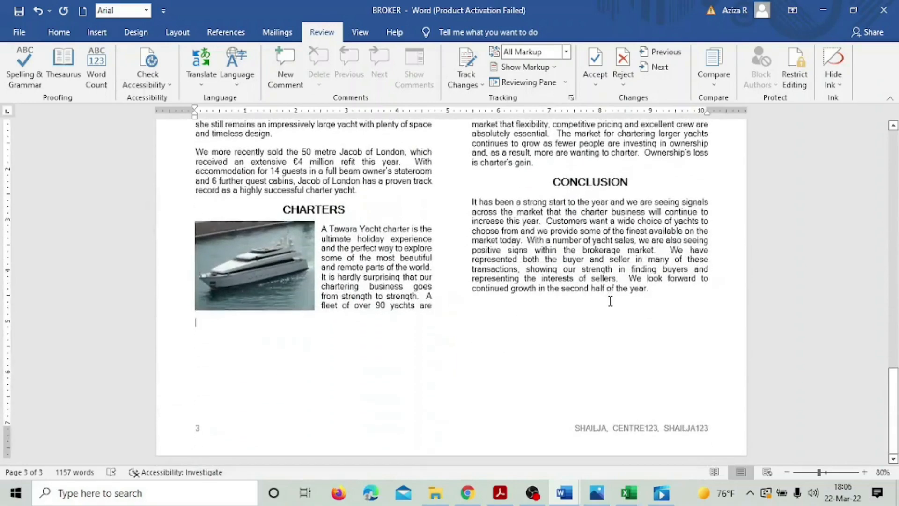
pyautogui.hotkey('ctrl', 's')
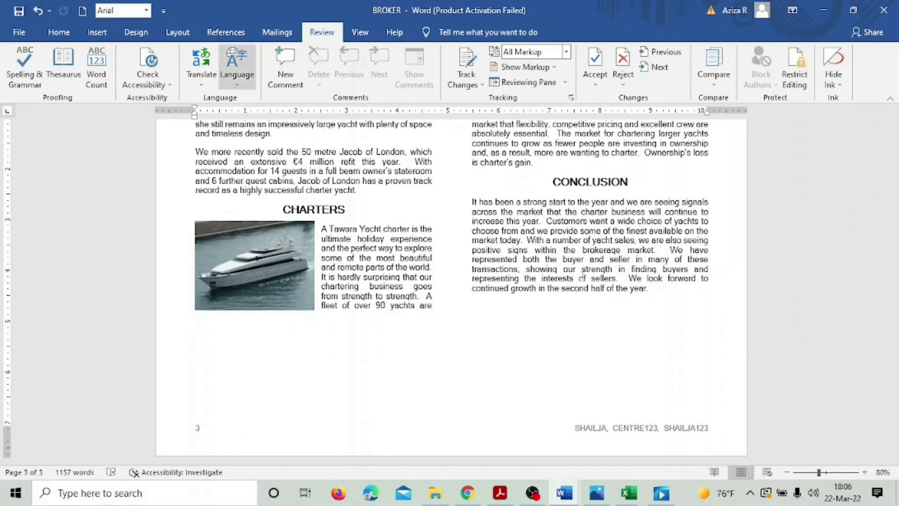
pyautogui.scroll(5, 579, 398)
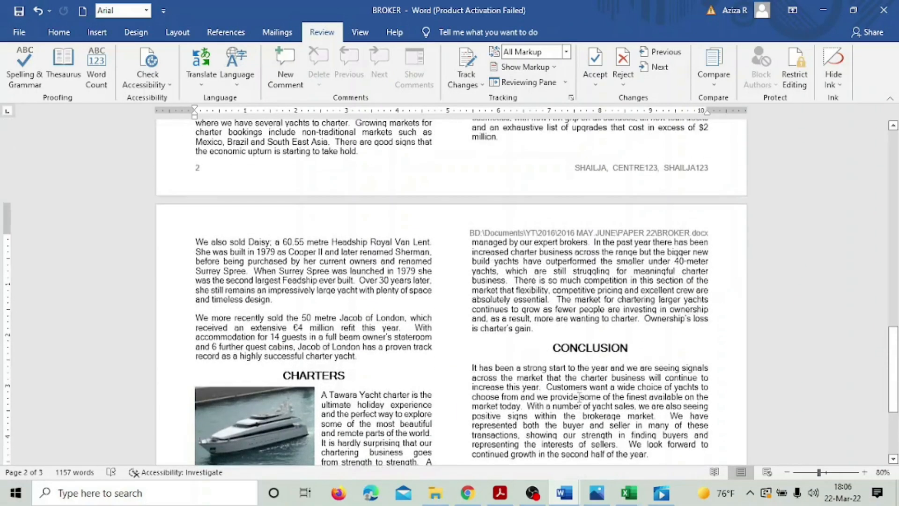
pyautogui.scroll(-5, 581, 398)
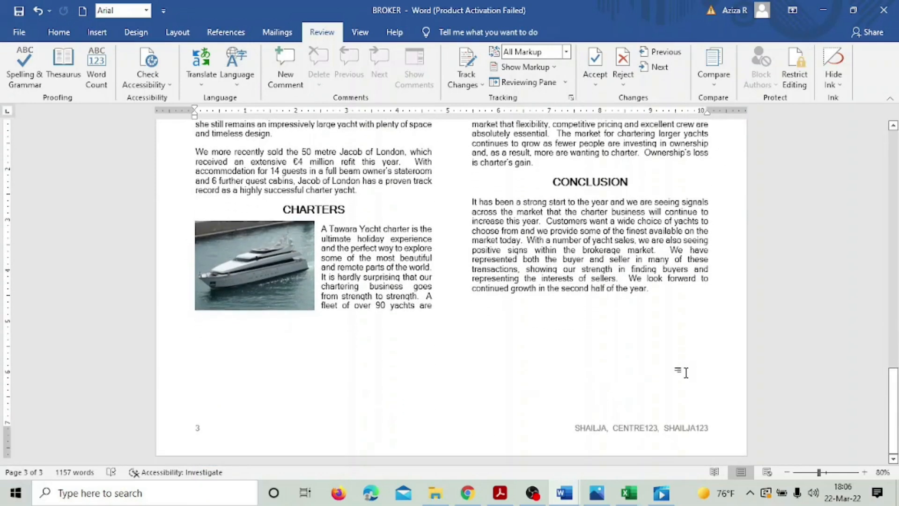
# - Switch to the evidence document and examine its pages, from the Evidence 1 page size screenshot to the Evidence 14 heading
pyautogui.click(564, 492)
pyautogui.click(515, 439)
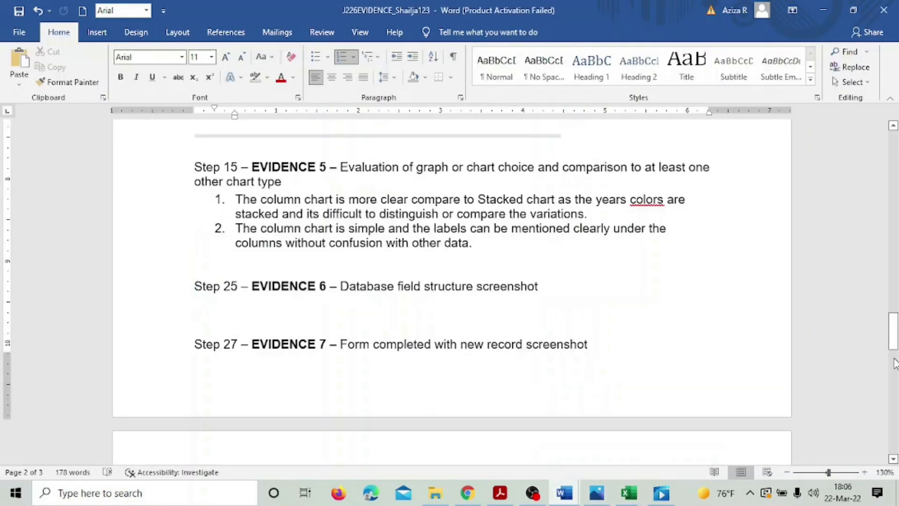
pyautogui.scroll(1, 895, 368)
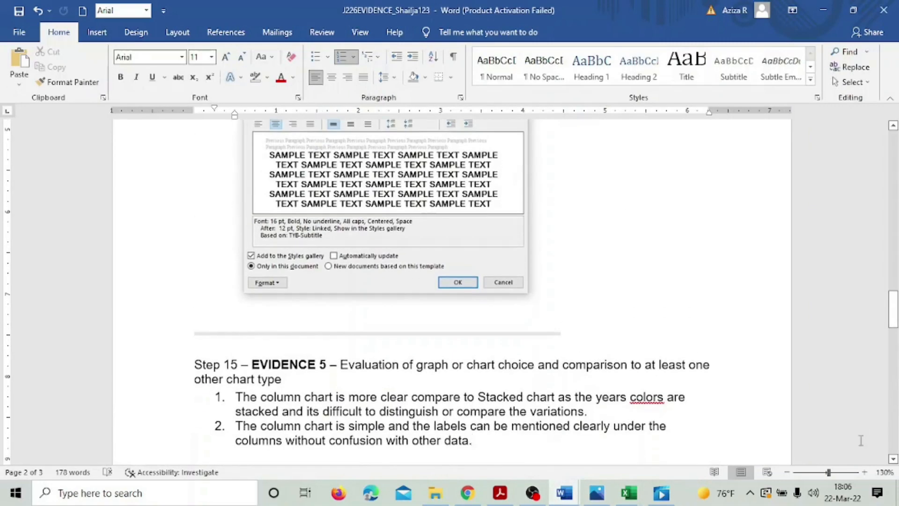
pyautogui.click(789, 472)
pyautogui.click(789, 473)
pyautogui.click(788, 473)
pyautogui.click(788, 473)
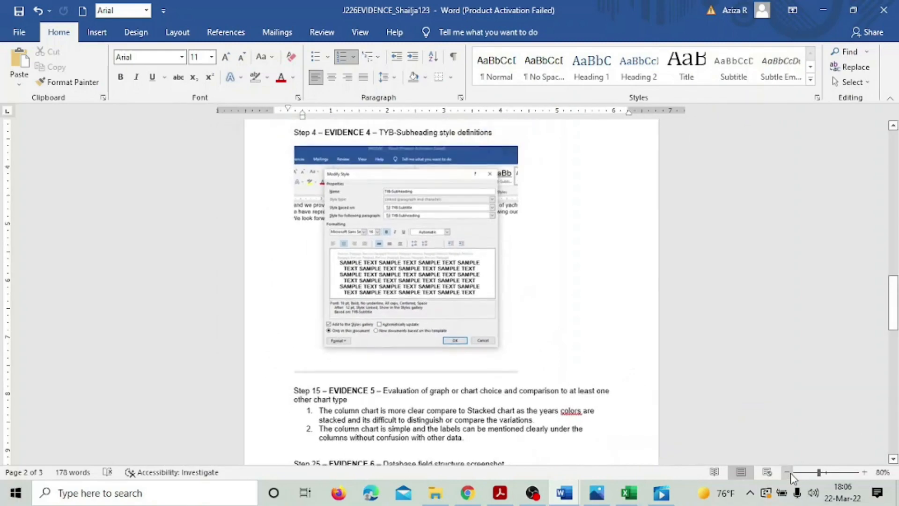
pyautogui.click(788, 473)
pyautogui.click(789, 472)
pyautogui.click(788, 472)
pyautogui.click(788, 472)
pyautogui.click(788, 473)
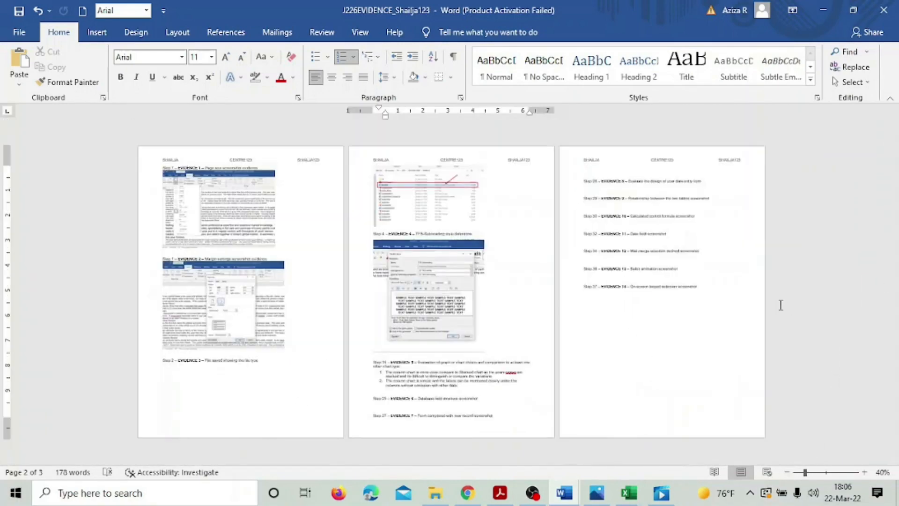
pyautogui.click(865, 472)
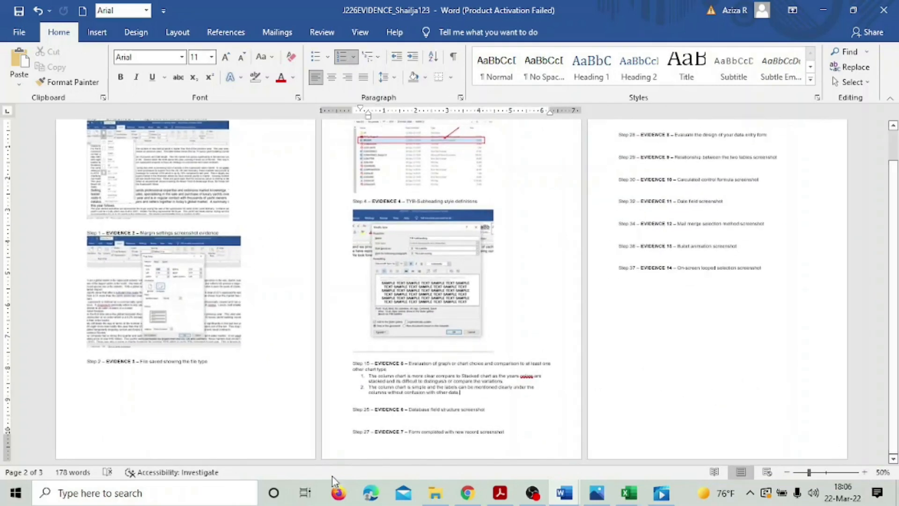
pyautogui.scroll(2, 632, 351)
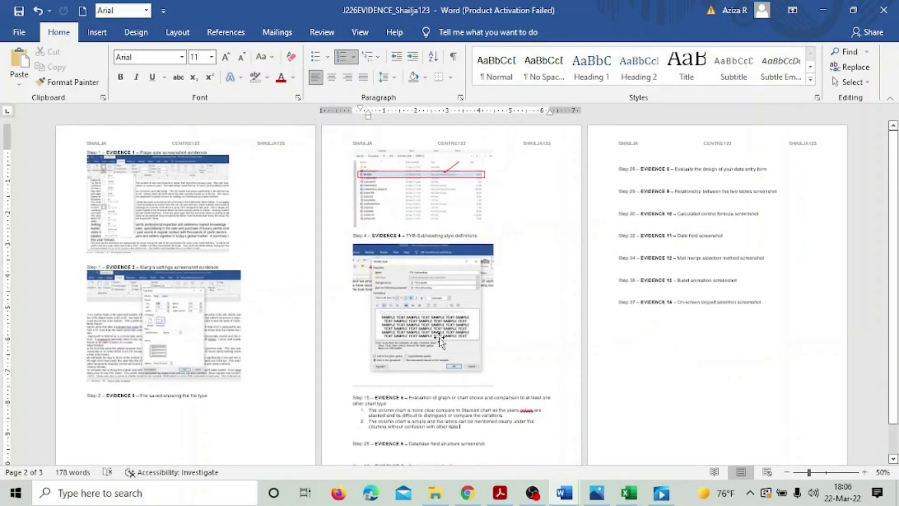
pyautogui.scroll(-2, 446, 393)
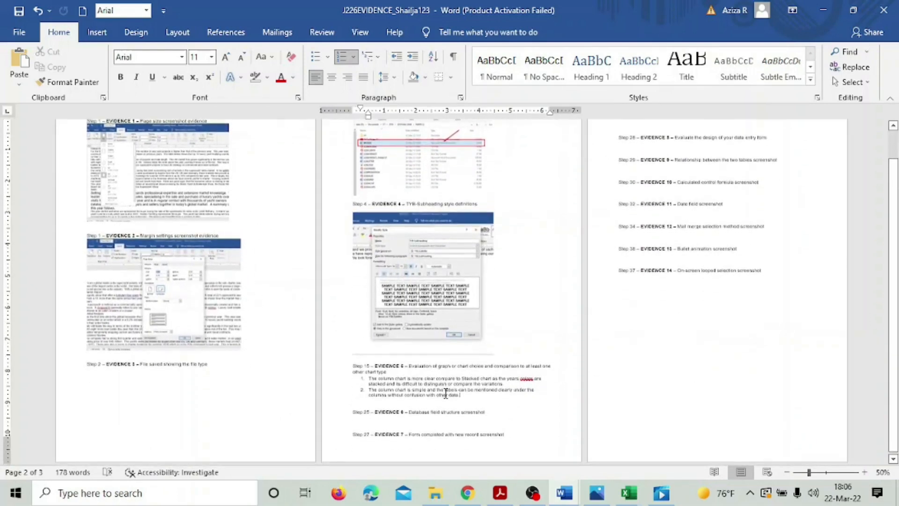